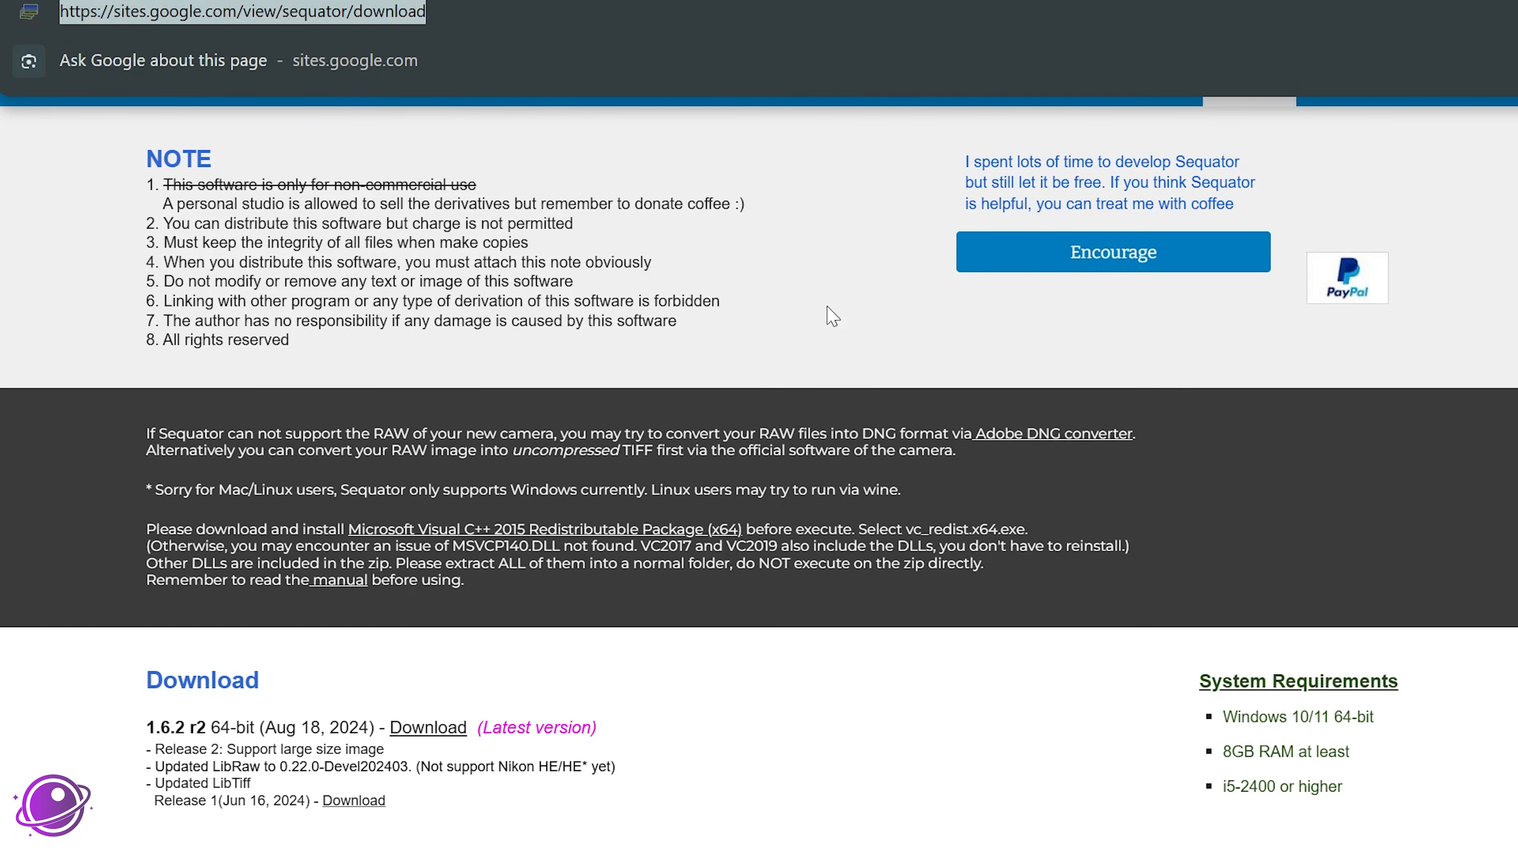
# - Review the Sequator download page for the latest release date, the Windows requirement and the note for Mac/Linux users
pyautogui.click(887, 317)
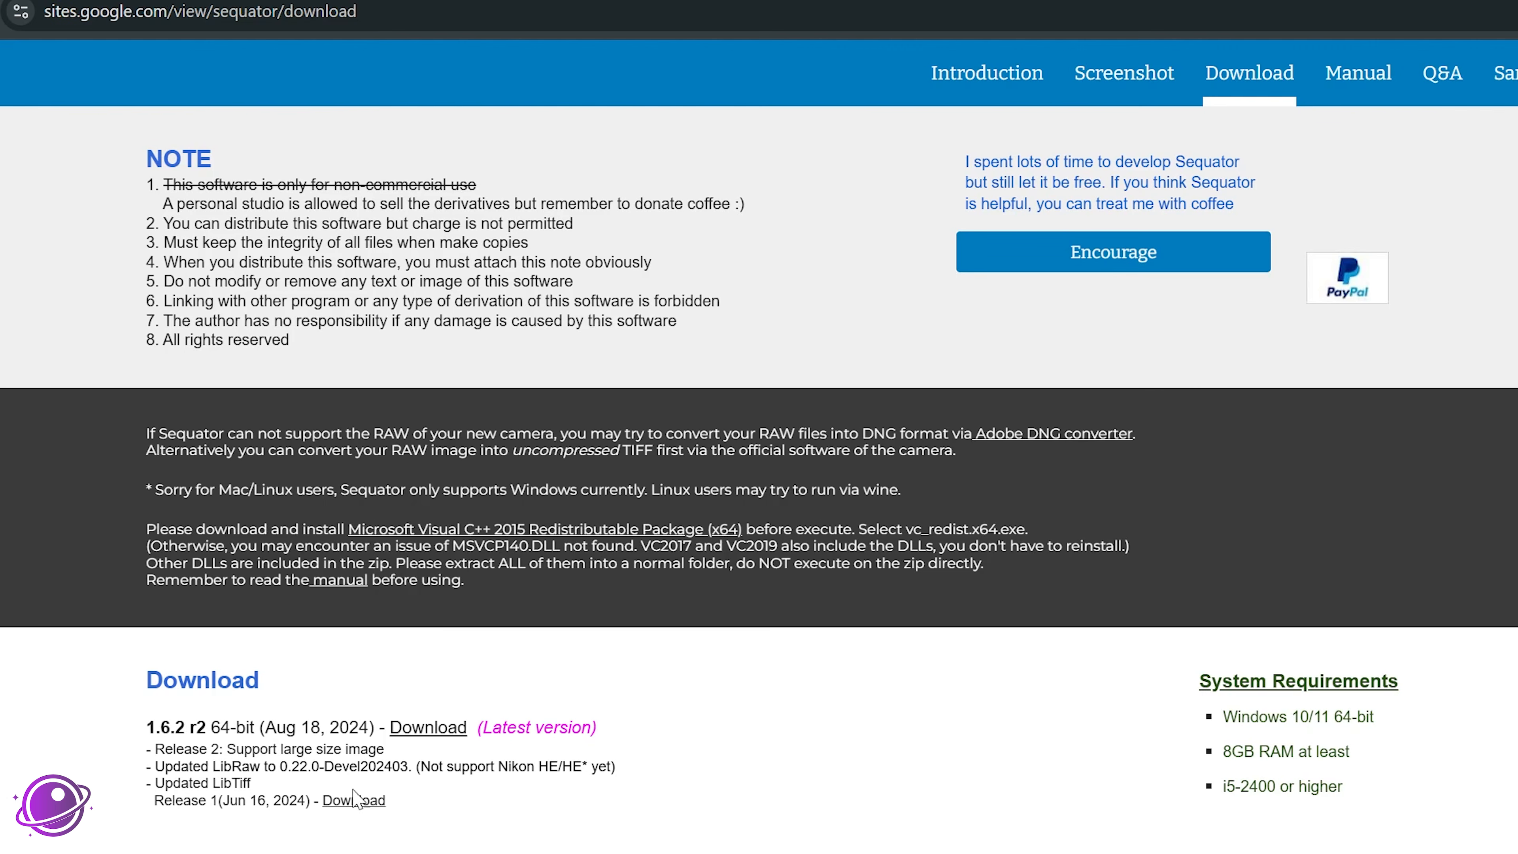
pyautogui.moveTo(270, 729); pyautogui.dragTo(371, 723)
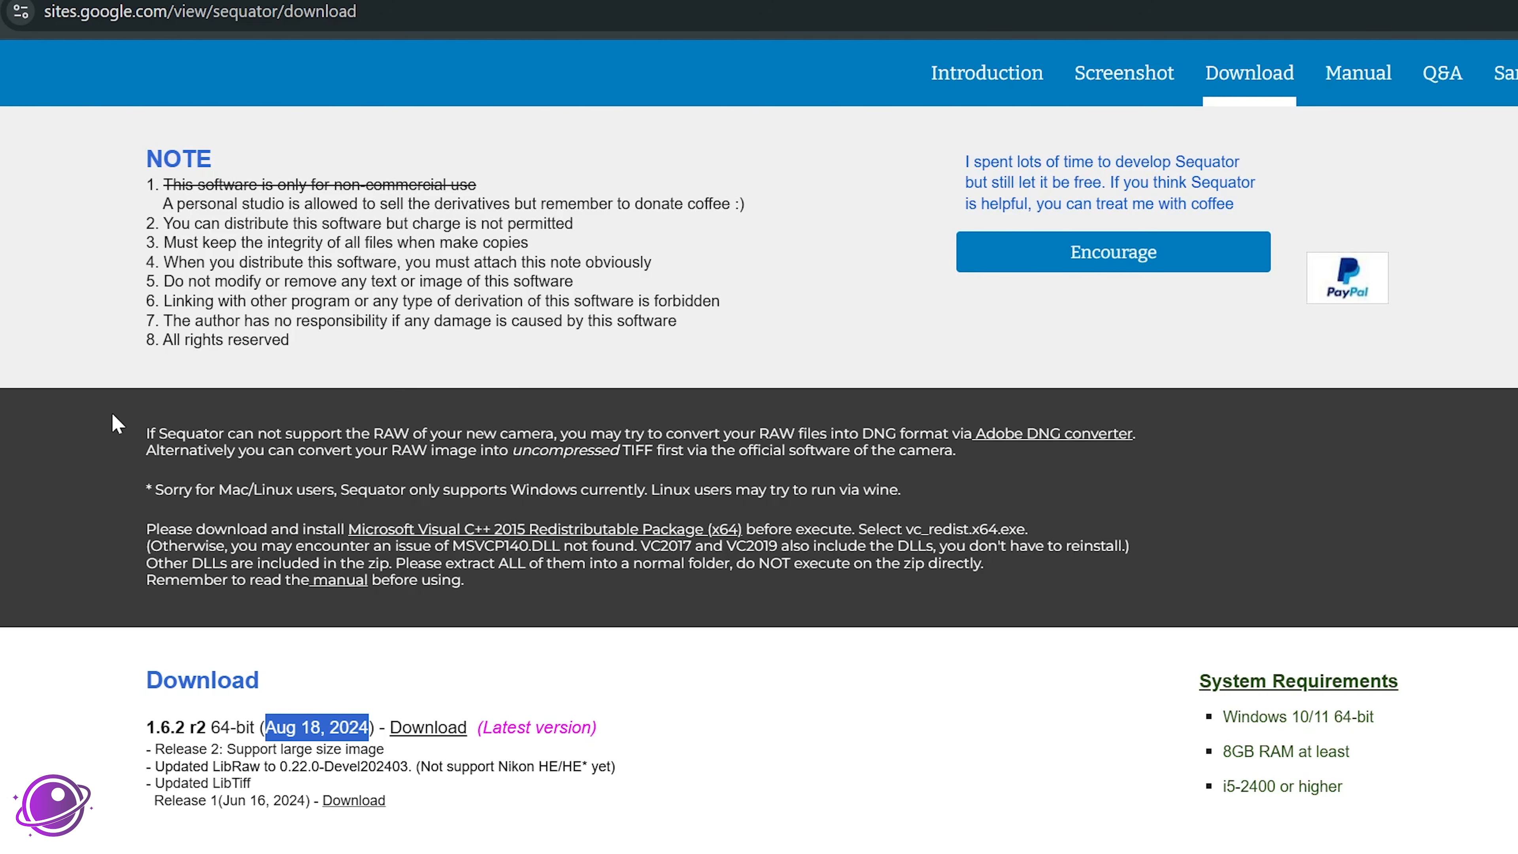
pyautogui.moveTo(1392, 739); pyautogui.dragTo(1219, 721)
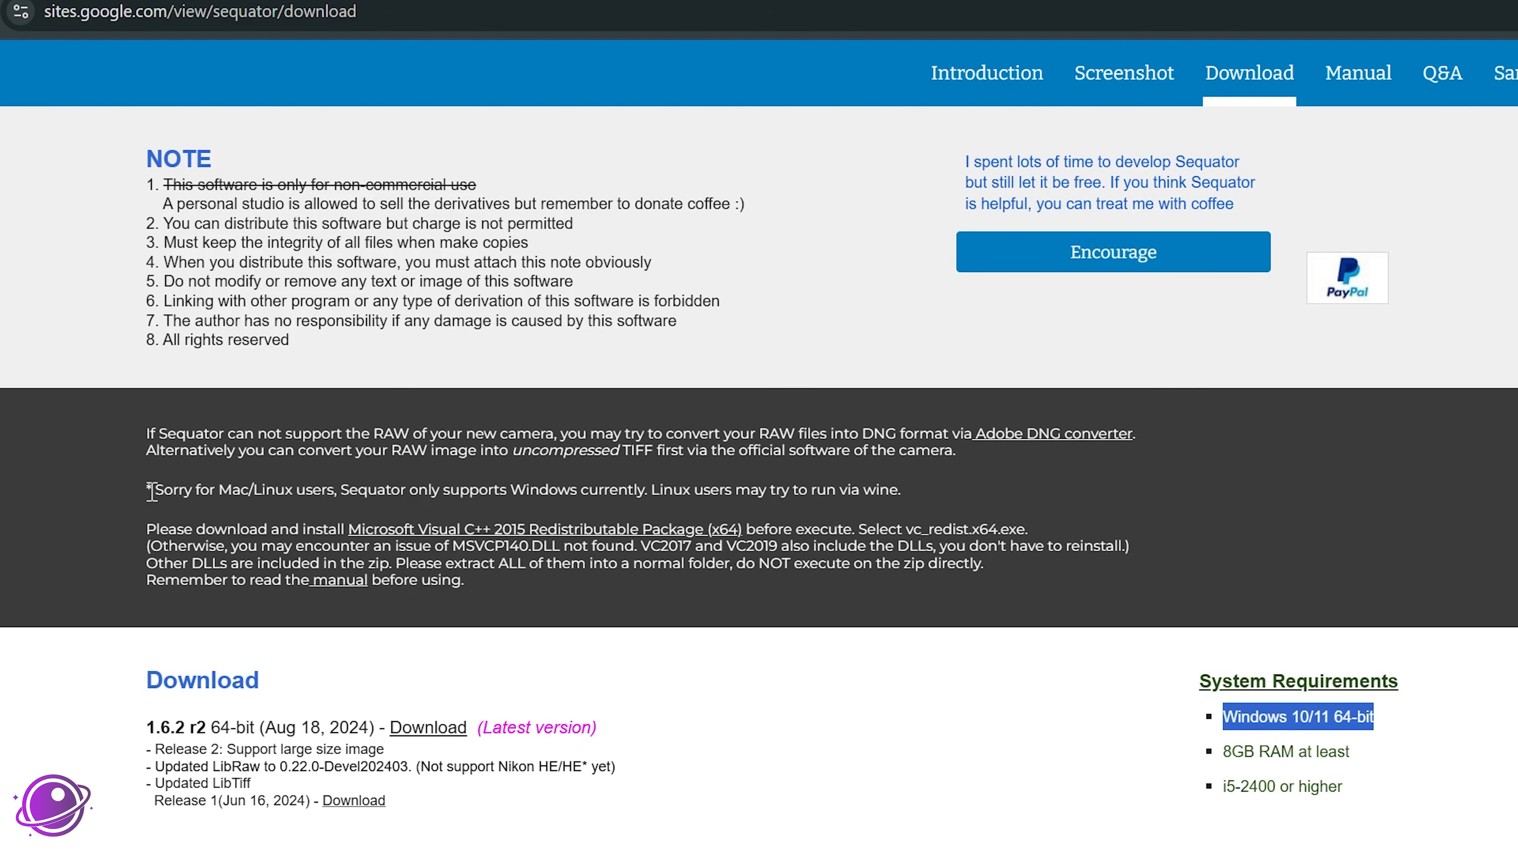
pyautogui.moveTo(151, 490); pyautogui.dragTo(277, 489)
pyautogui.moveTo(463, 486); pyautogui.dragTo(504, 485)
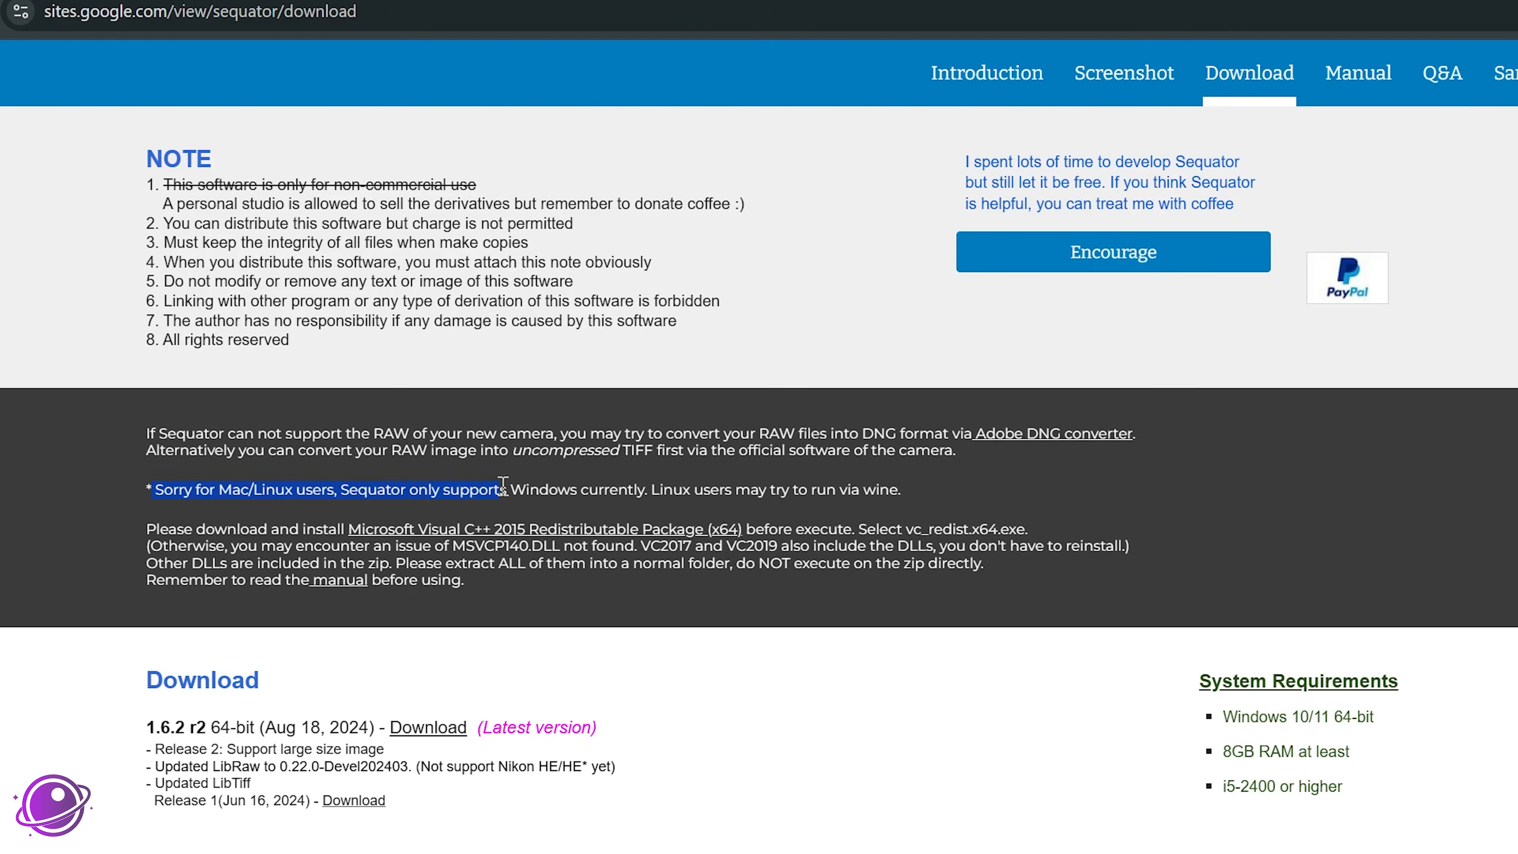
pyautogui.moveTo(854, 498); pyautogui.dragTo(639, 493)
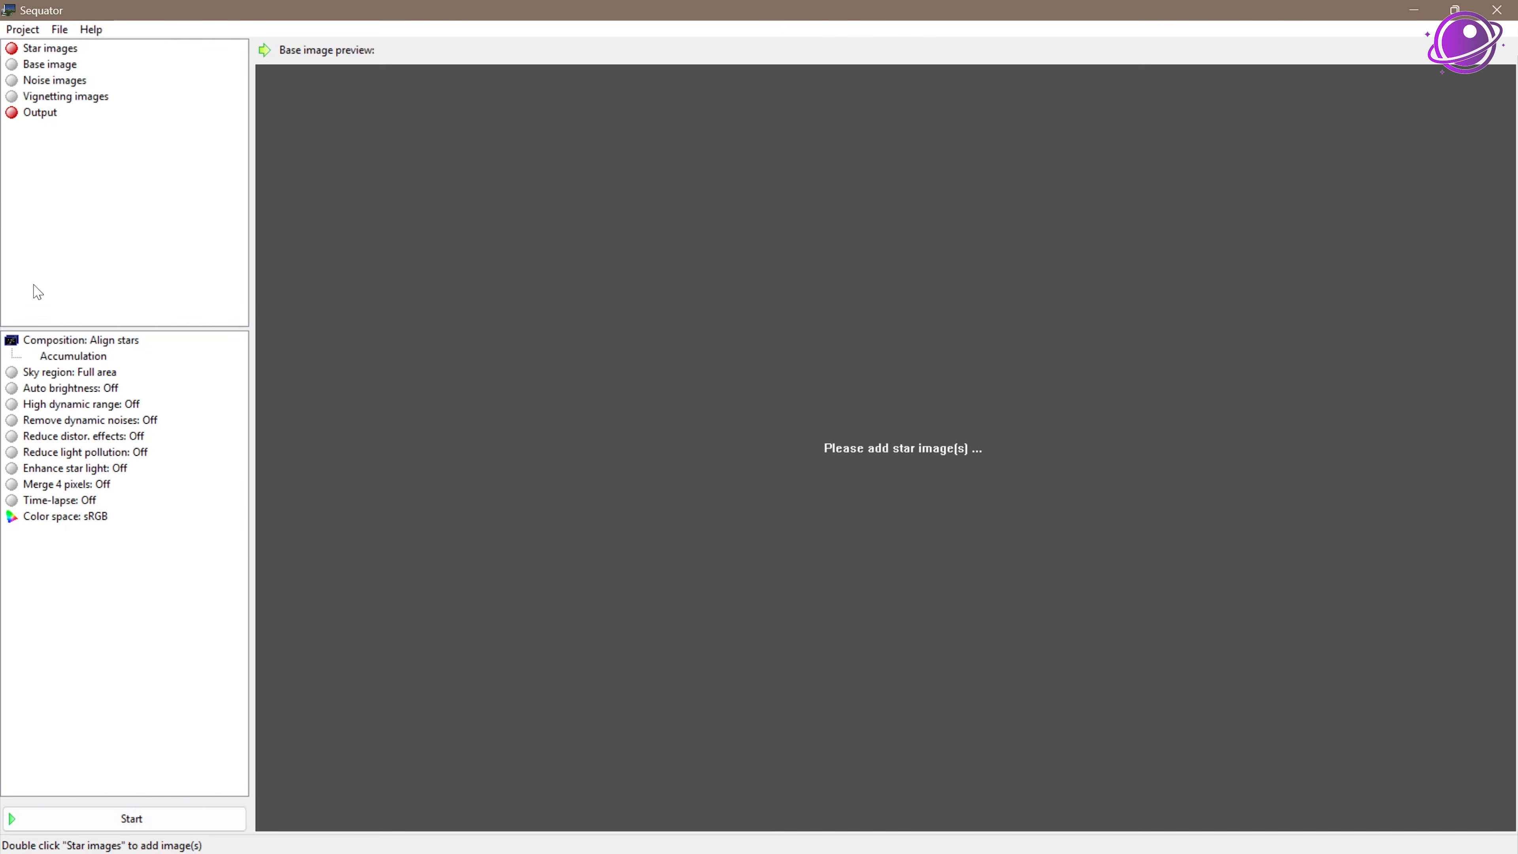
# - Create a new project in Sequator
pyautogui.click(23, 30)
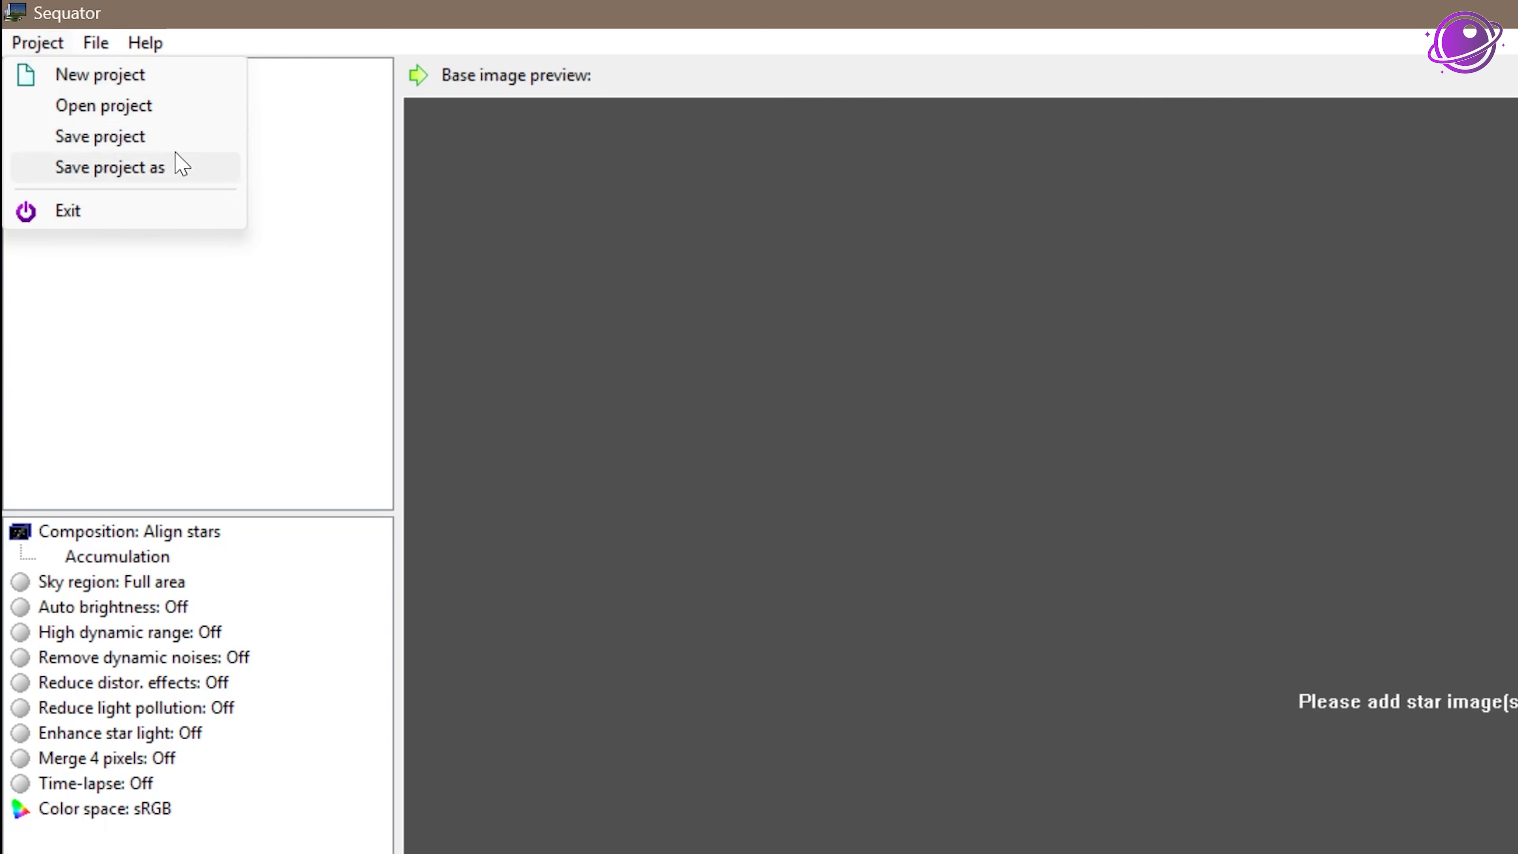
pyautogui.click(193, 406)
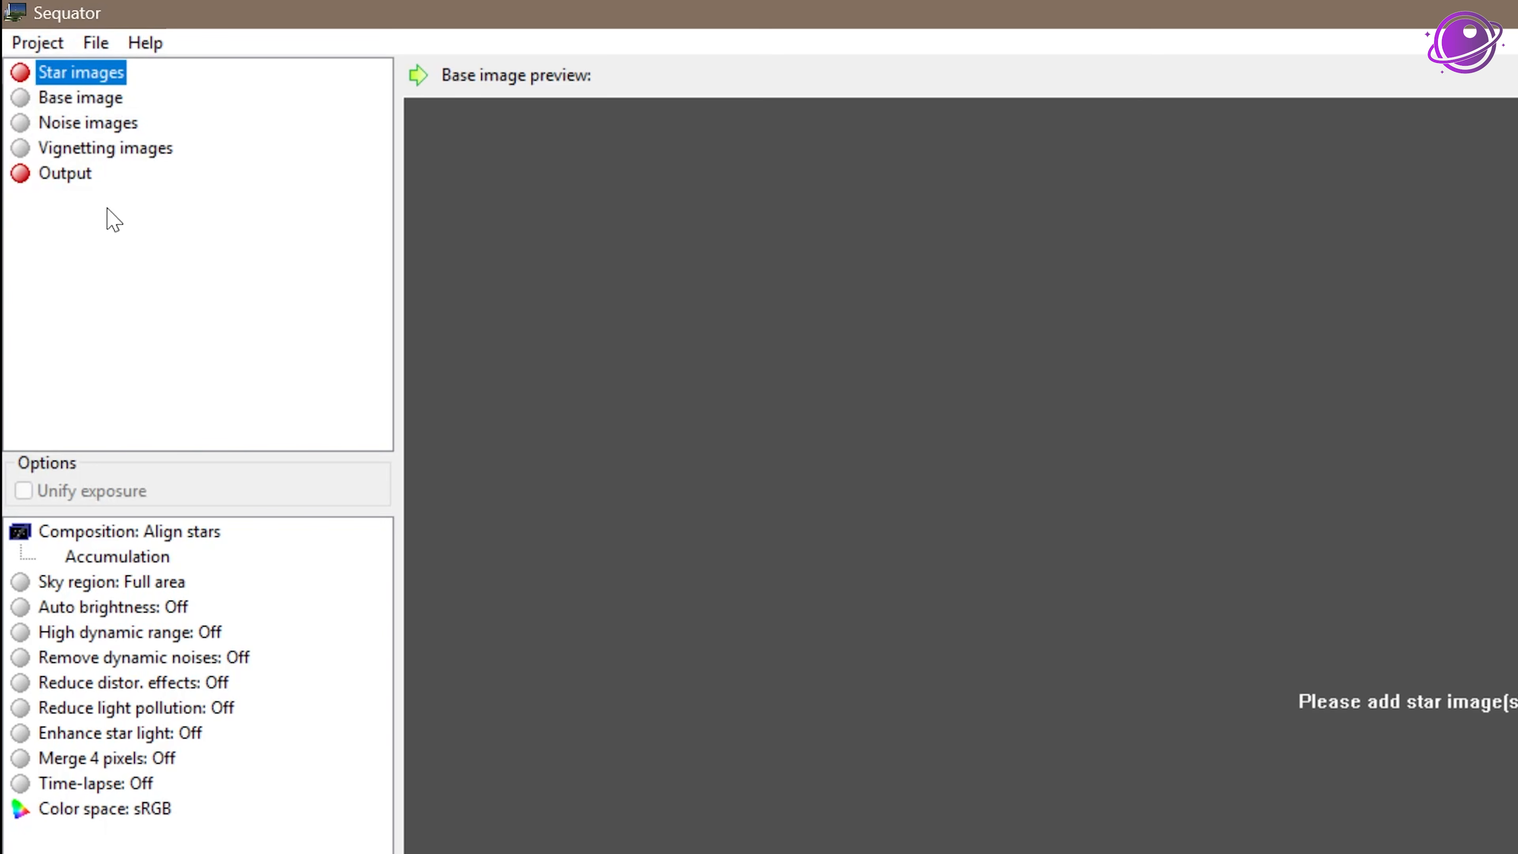
pyautogui.click(32, 43)
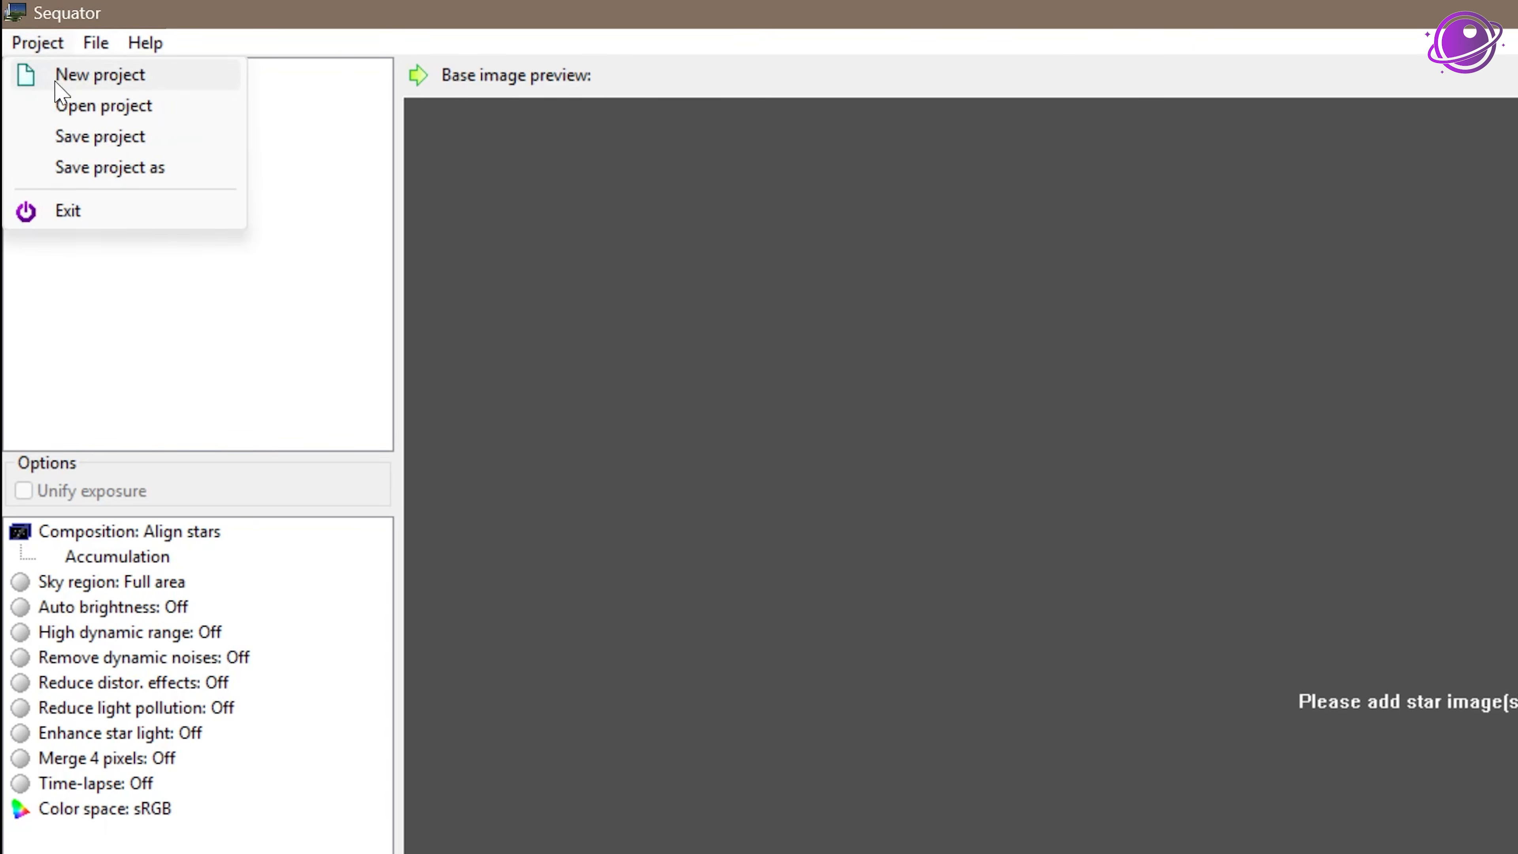
pyautogui.click(62, 90)
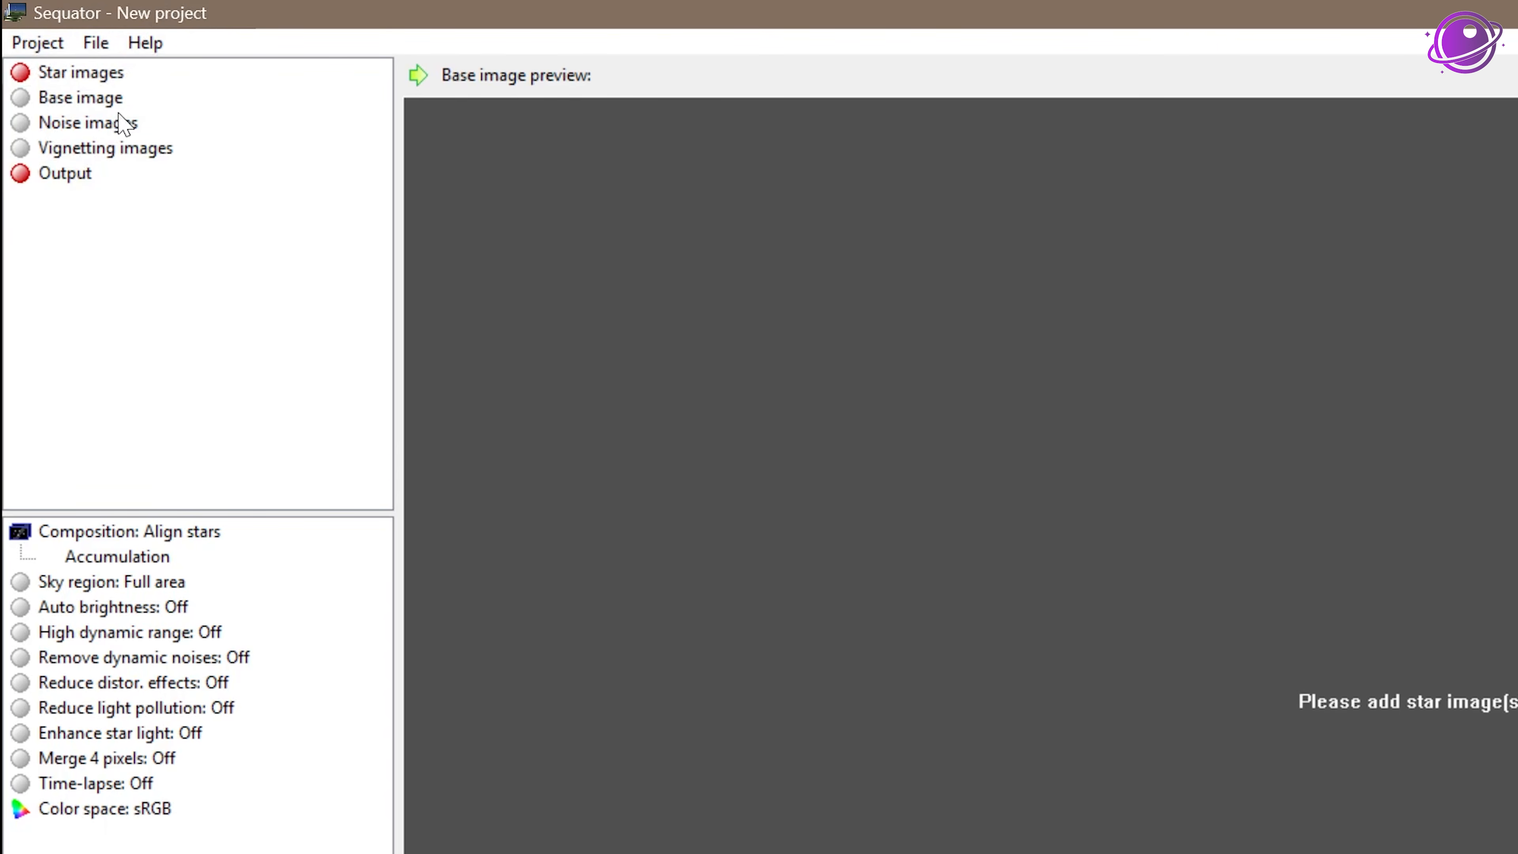
# - Examine the available file and help commands and read the About Sequator notes and library acknowledgements
pyautogui.click(95, 43)
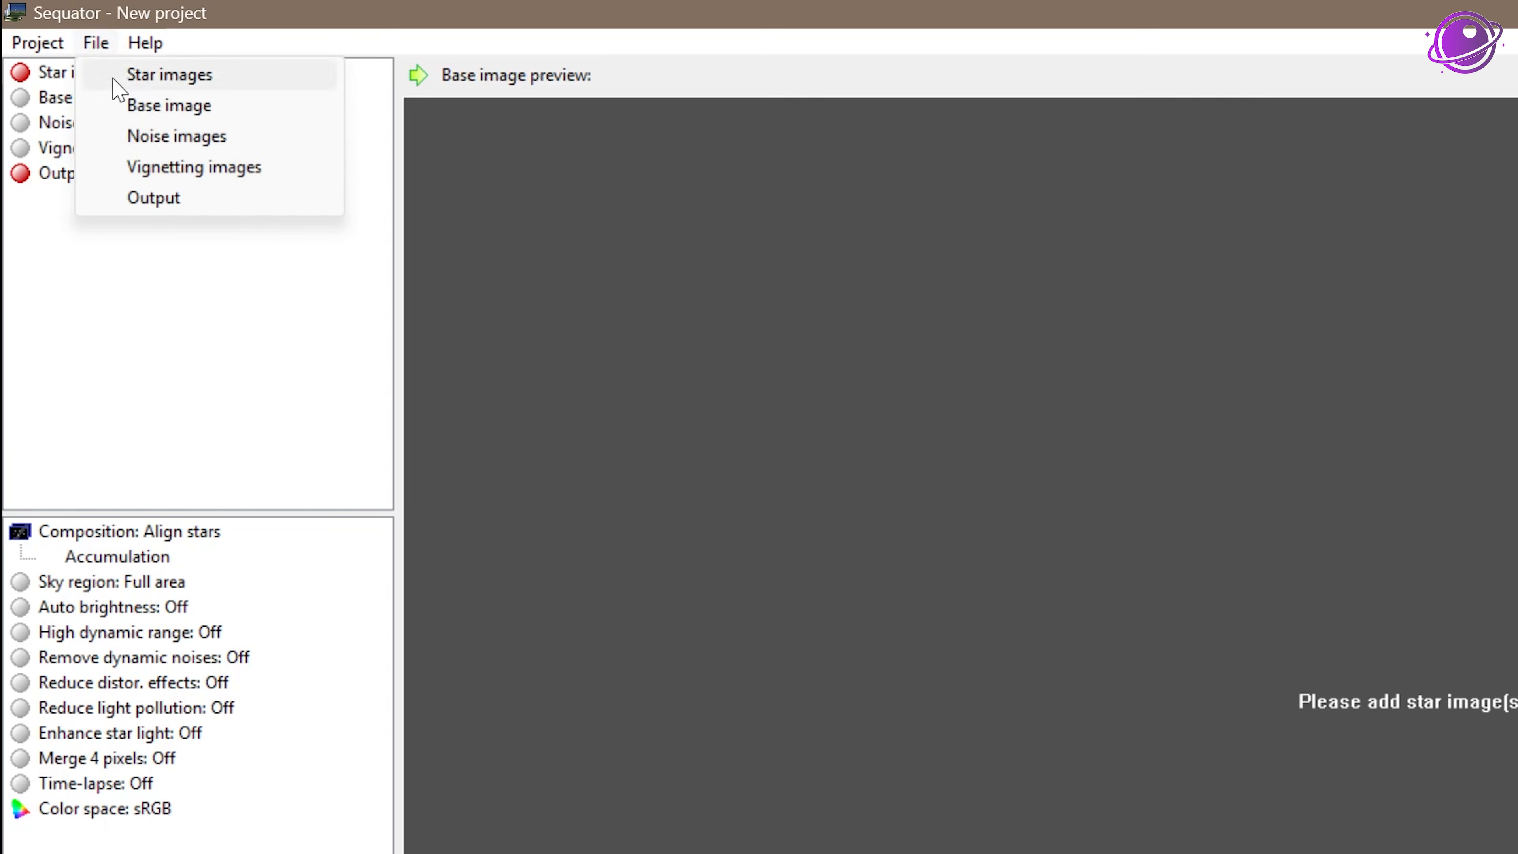
pyautogui.moveTo(145, 47)
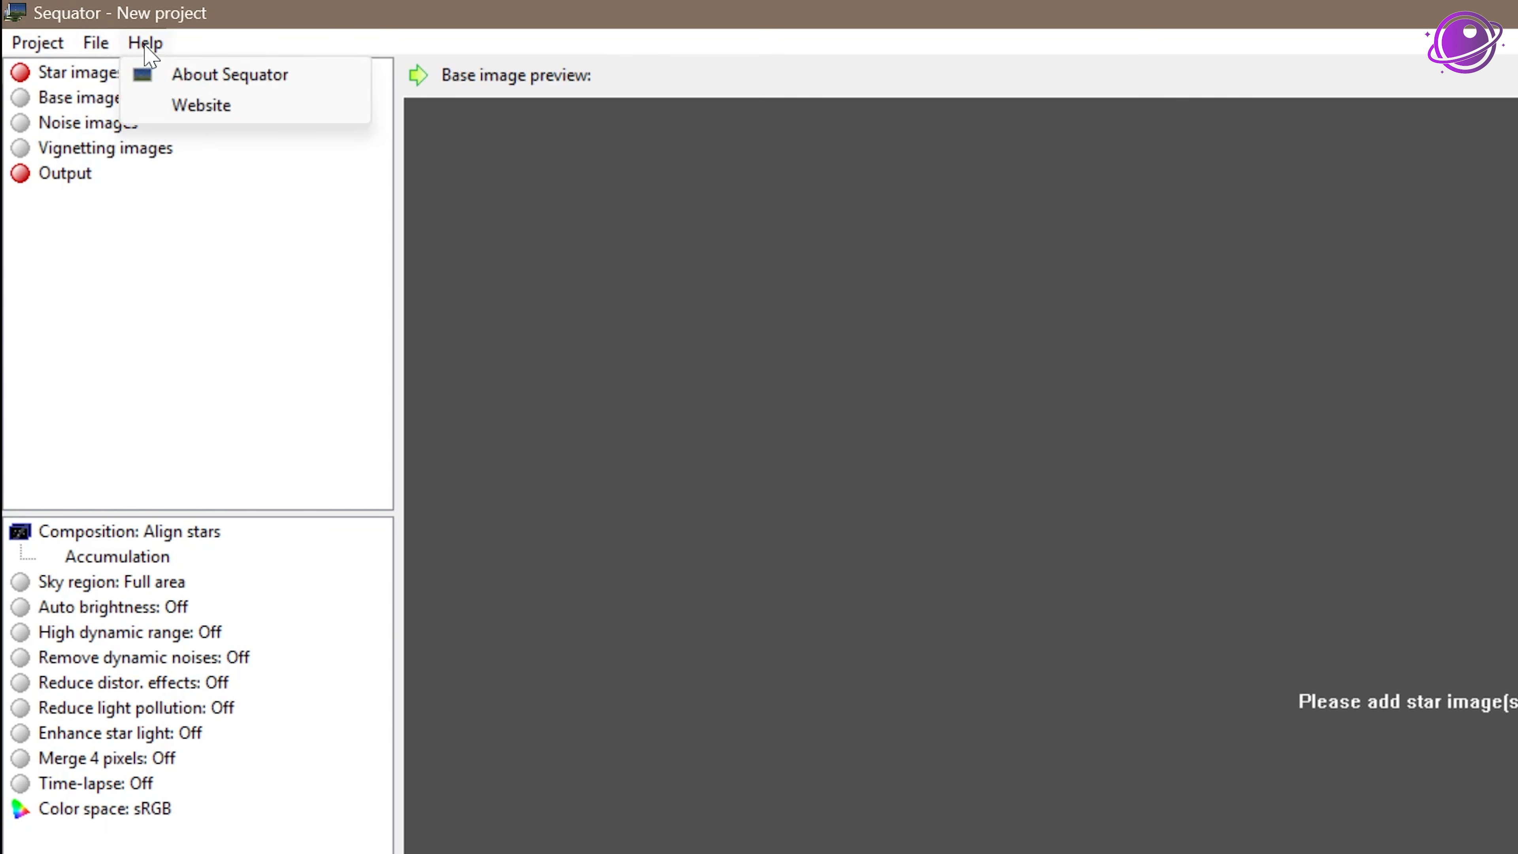
pyautogui.click(200, 76)
pyautogui.scroll(-2, 1124, 756)
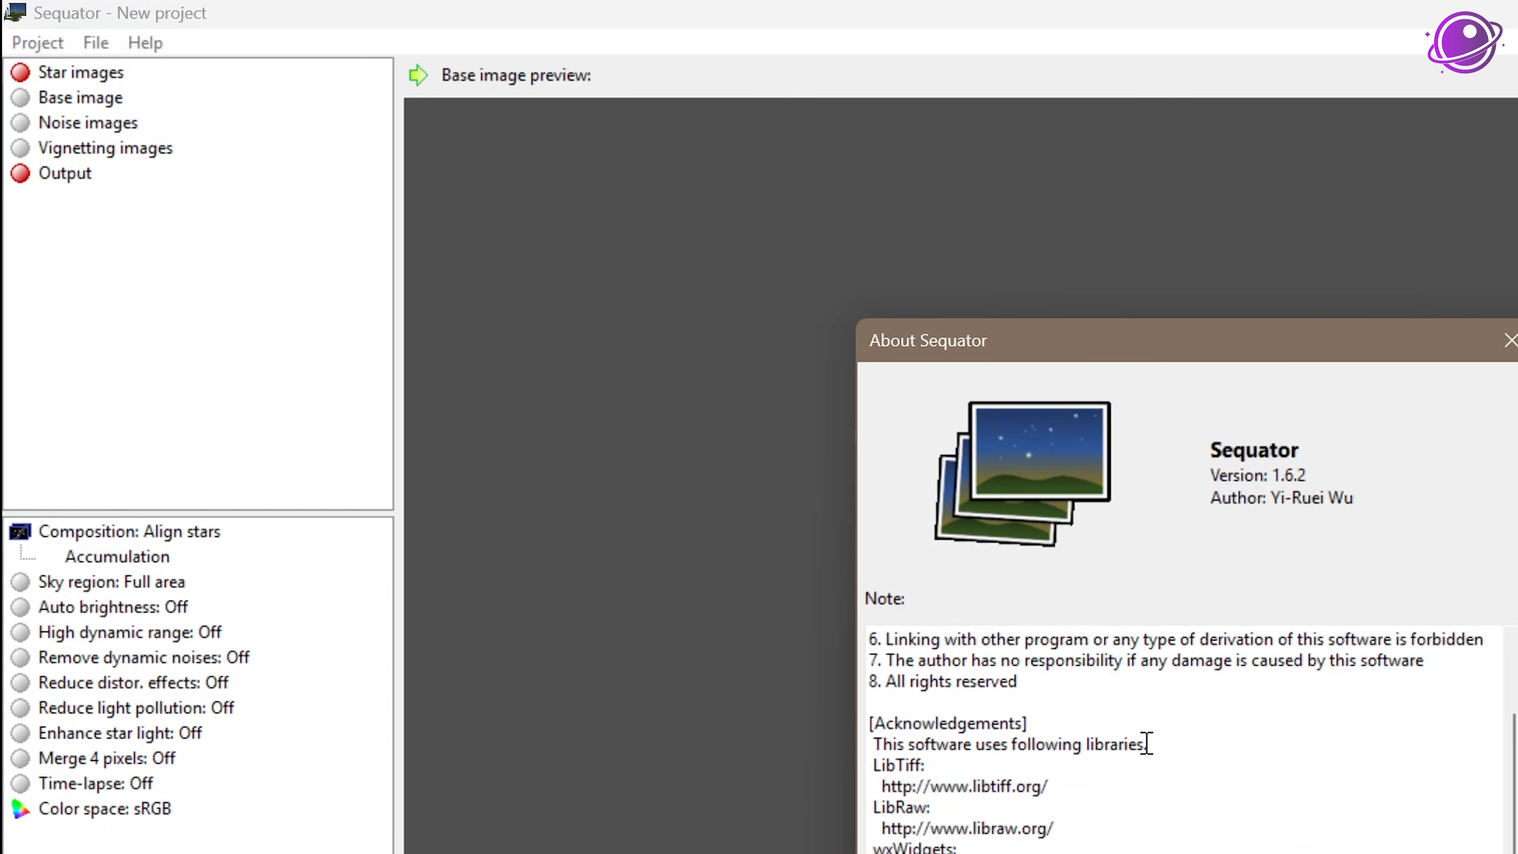
pyautogui.moveTo(1073, 844); pyautogui.dragTo(903, 723)
pyautogui.click(1264, 729)
pyautogui.scroll(2, 1279, 759)
pyautogui.press('Escape')
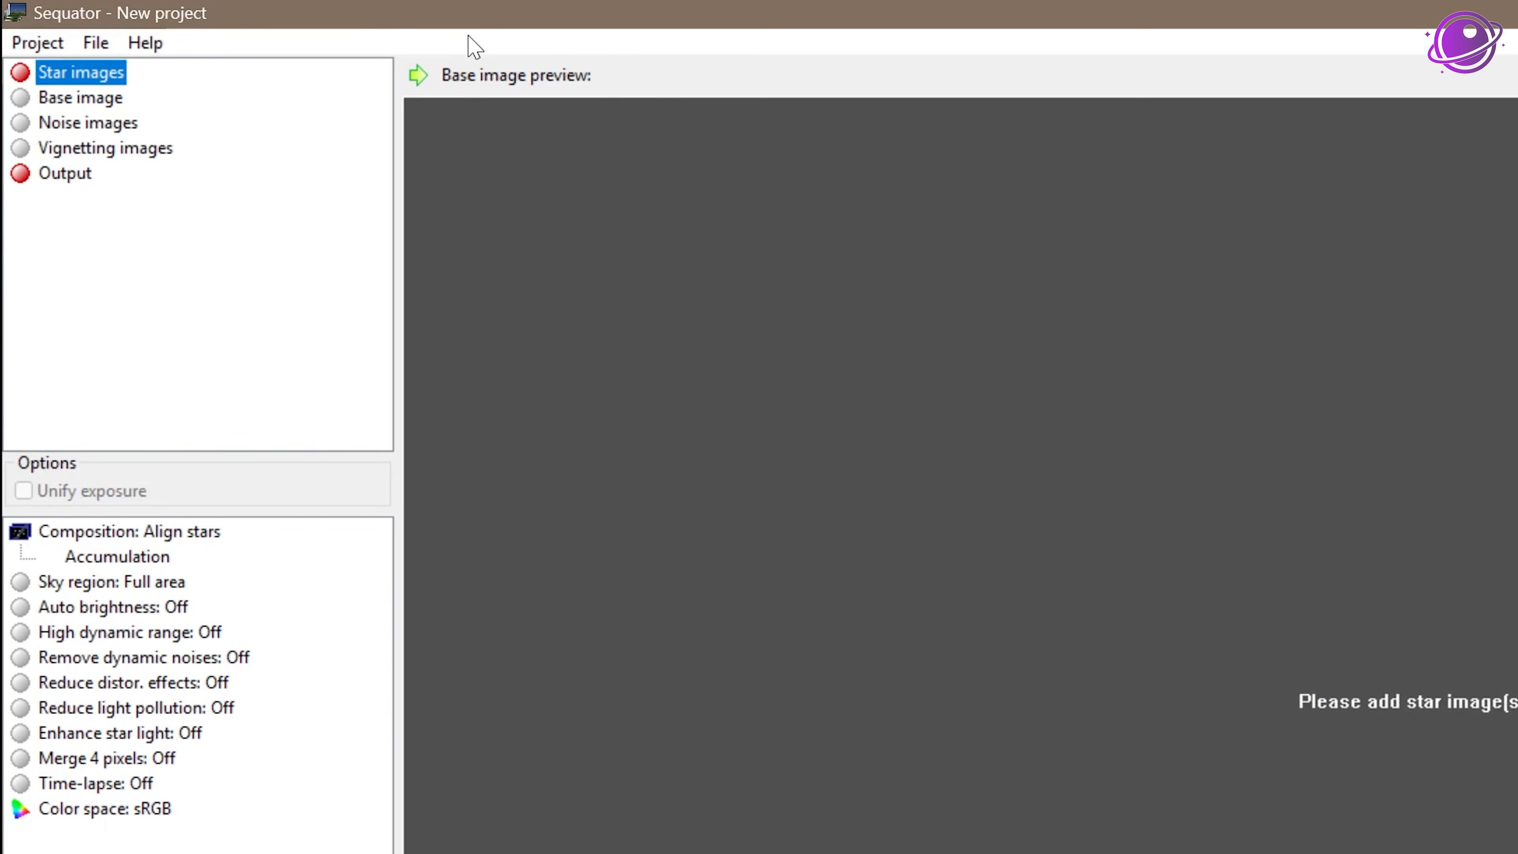
pyautogui.click(145, 43)
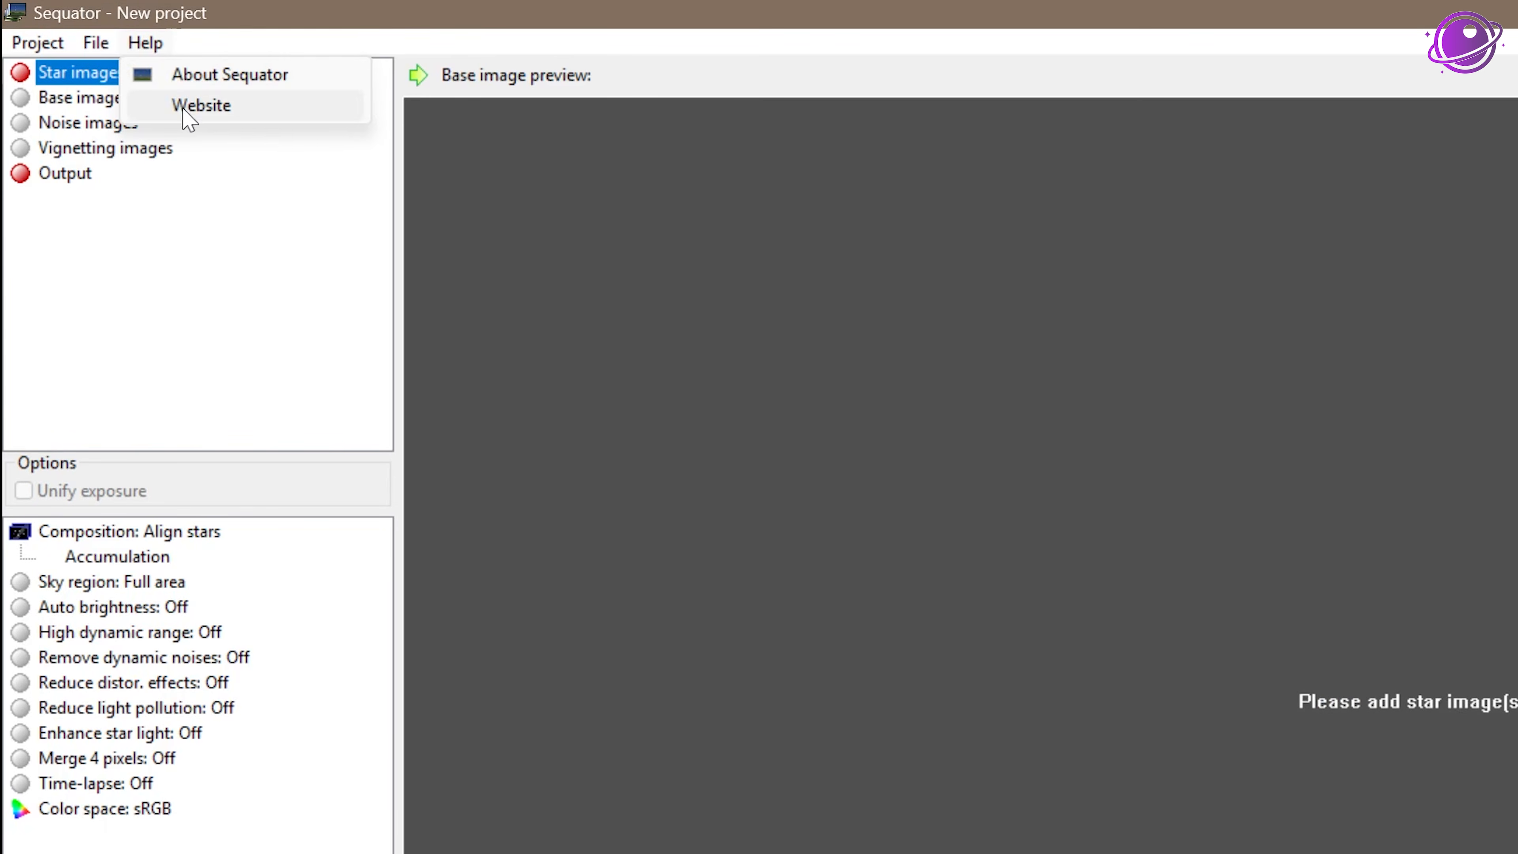
pyautogui.click(248, 269)
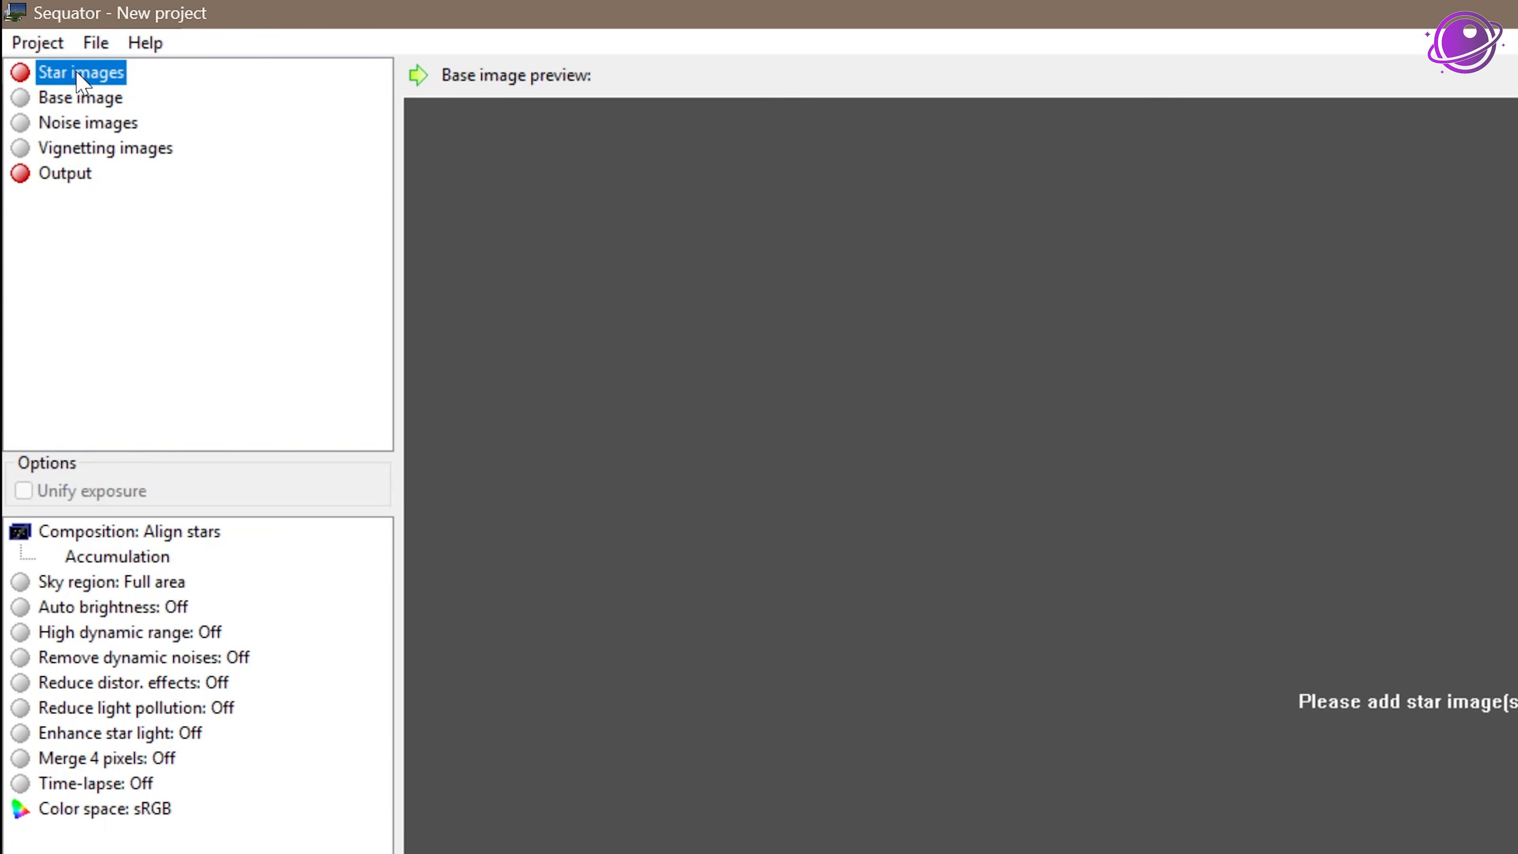
# - Look through the project's base image, noise images, vignetting images and output entries
pyautogui.click(66, 104)
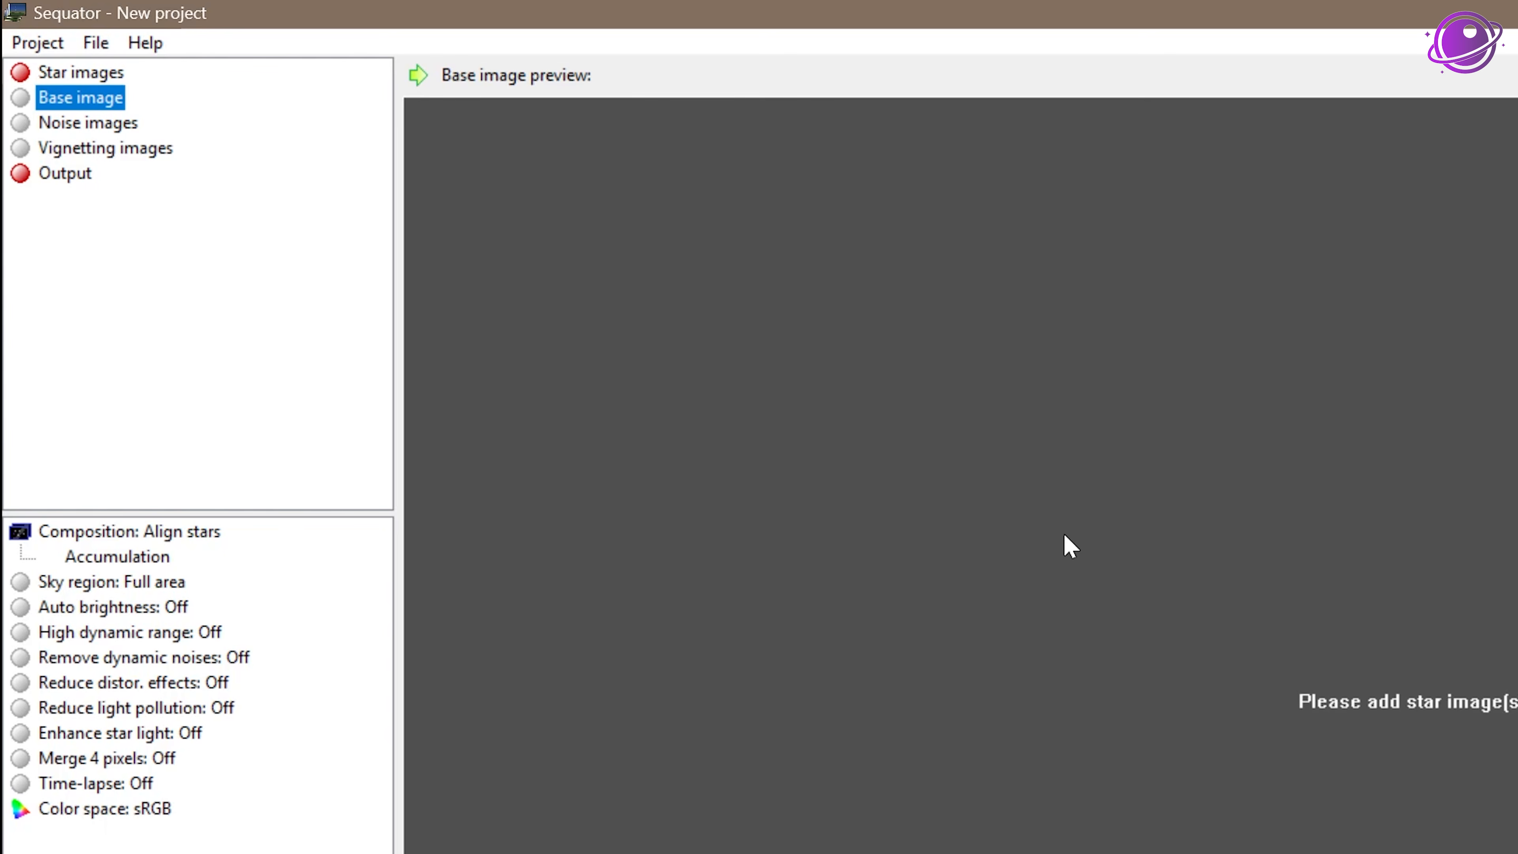
pyautogui.click(118, 126)
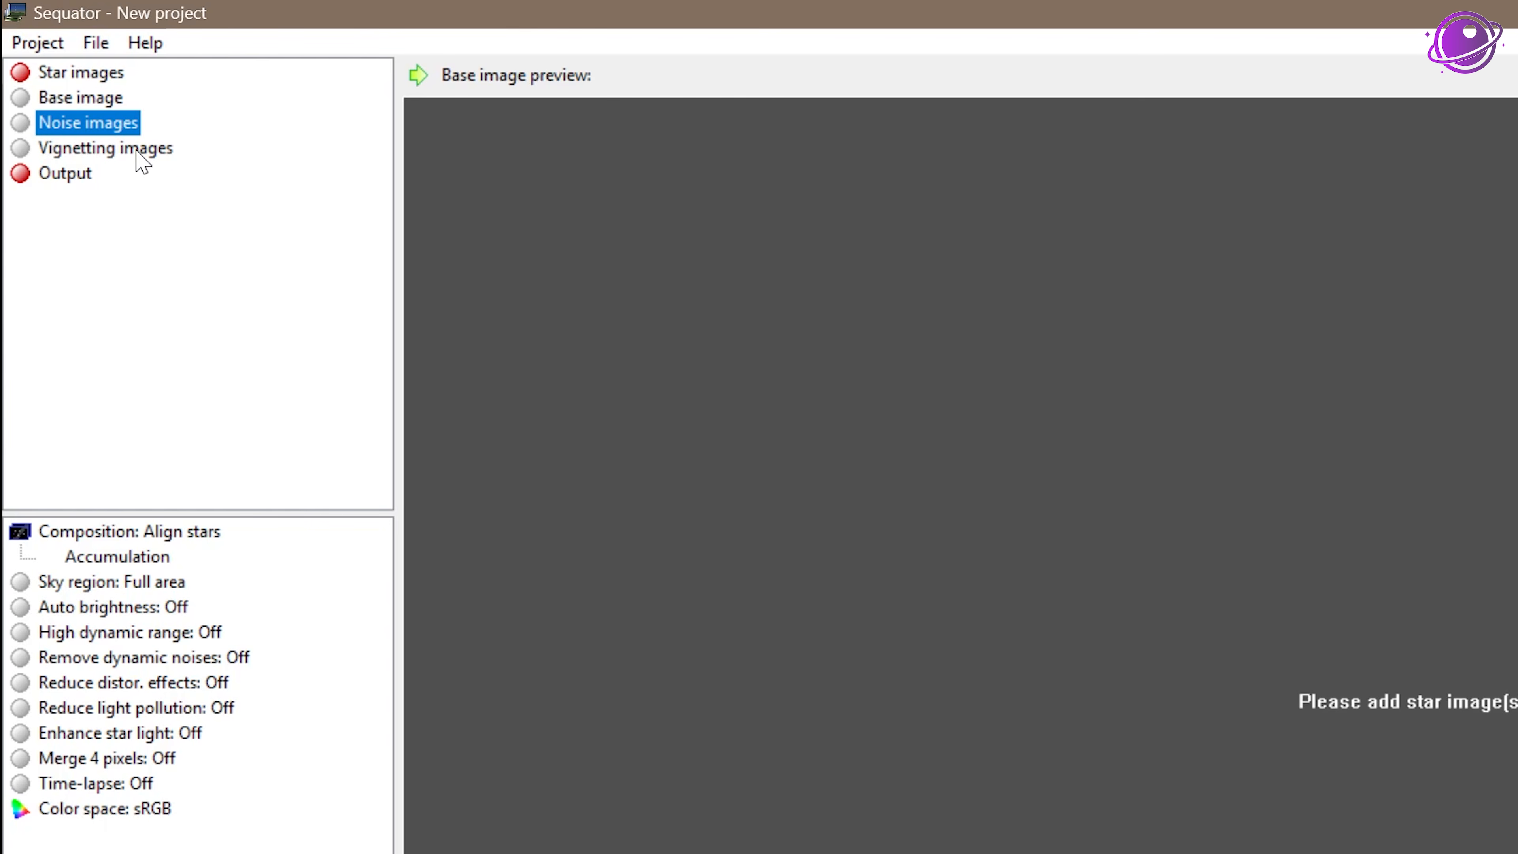
pyautogui.click(84, 153)
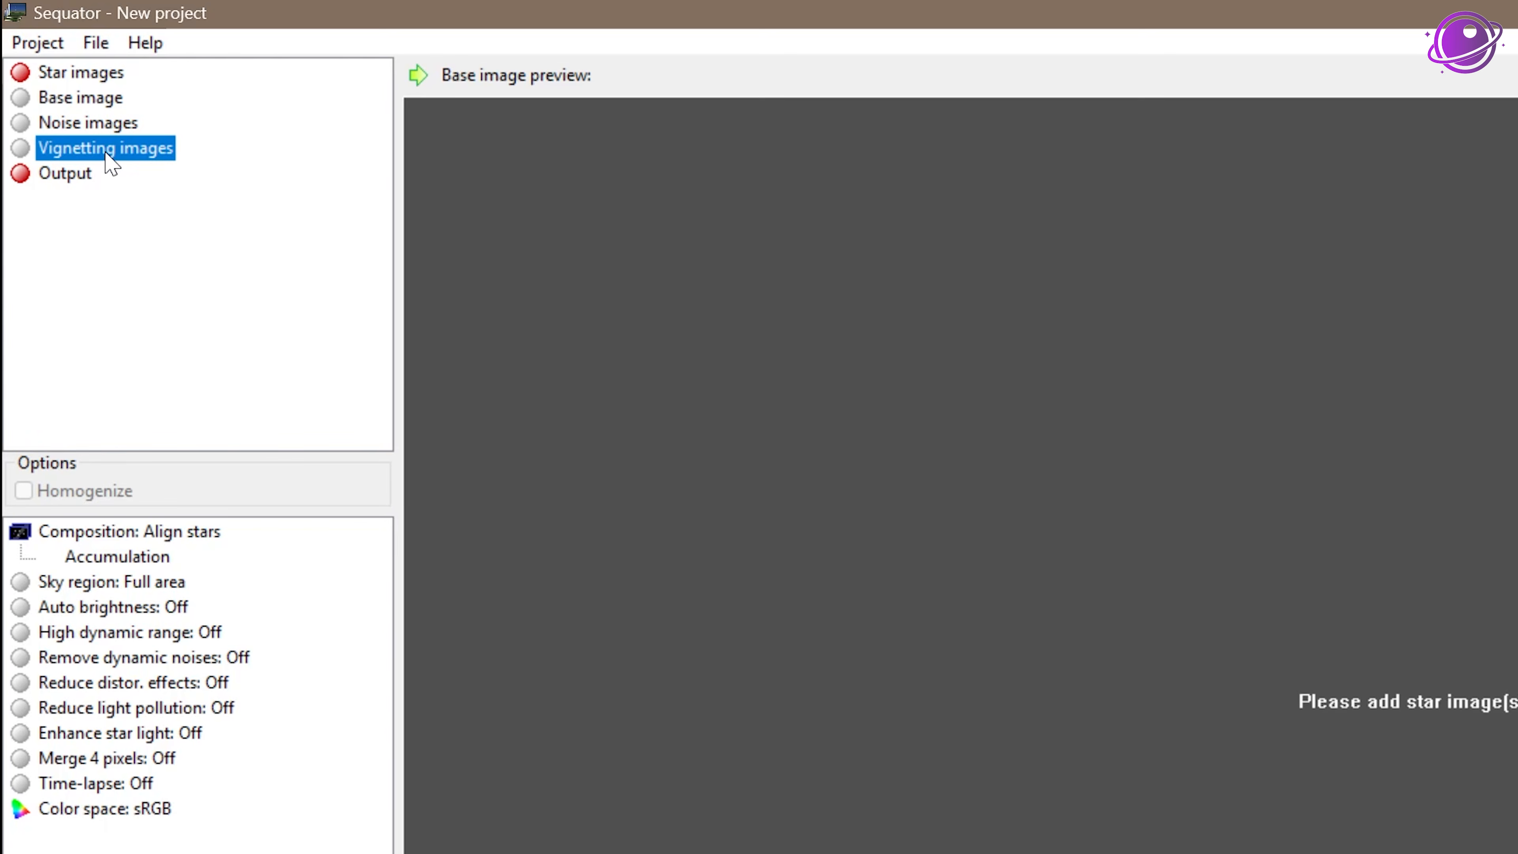
pyautogui.click(88, 183)
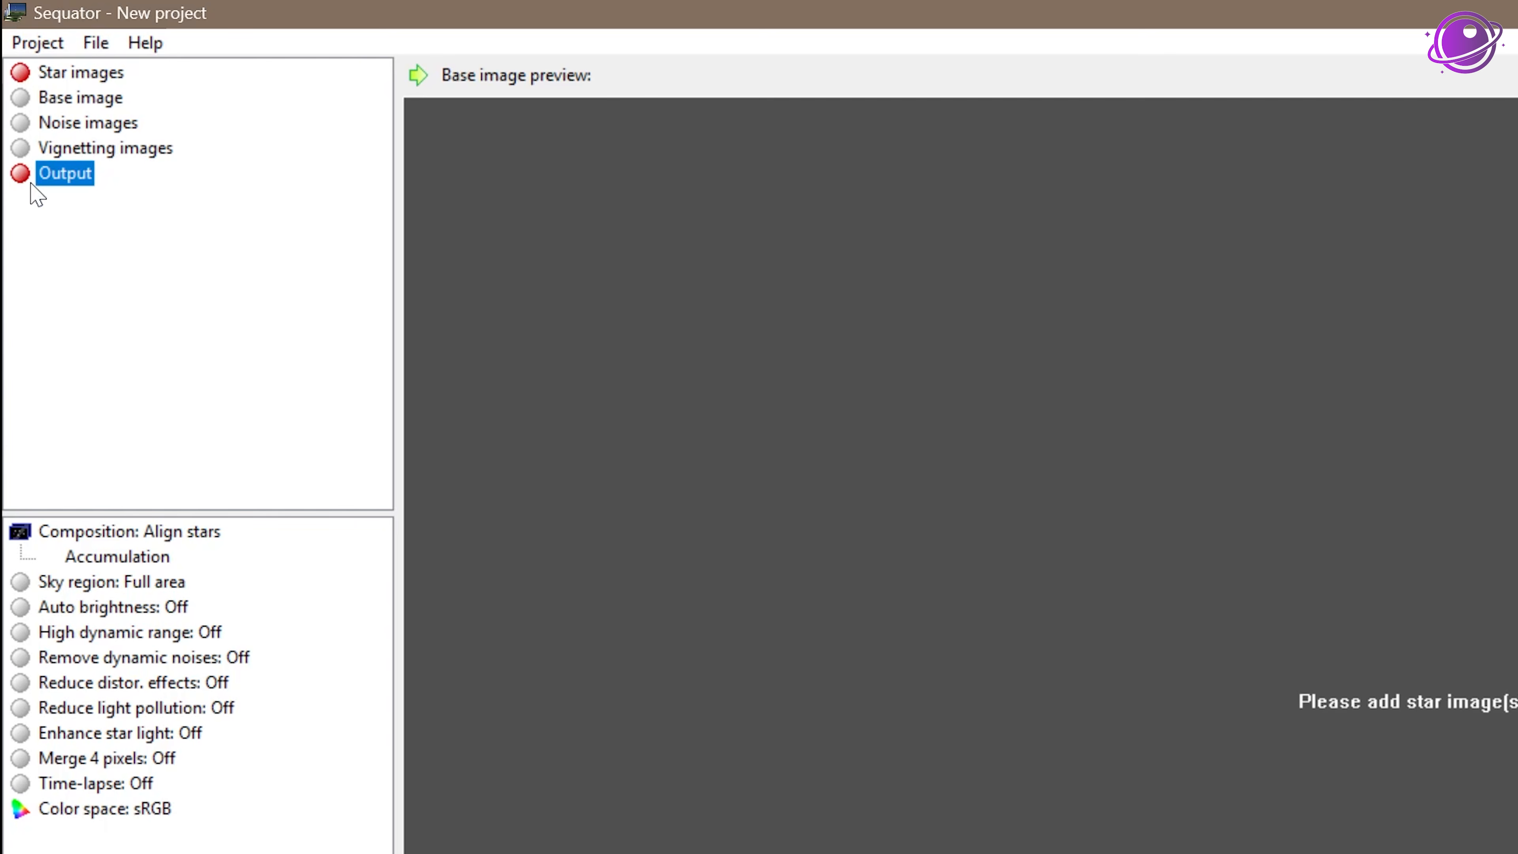
# - Add all CR2 files from the Acadia Milky Way Tutorial folder, IMG_7661 through IMG_7685, as star images
pyautogui.click(65, 75)
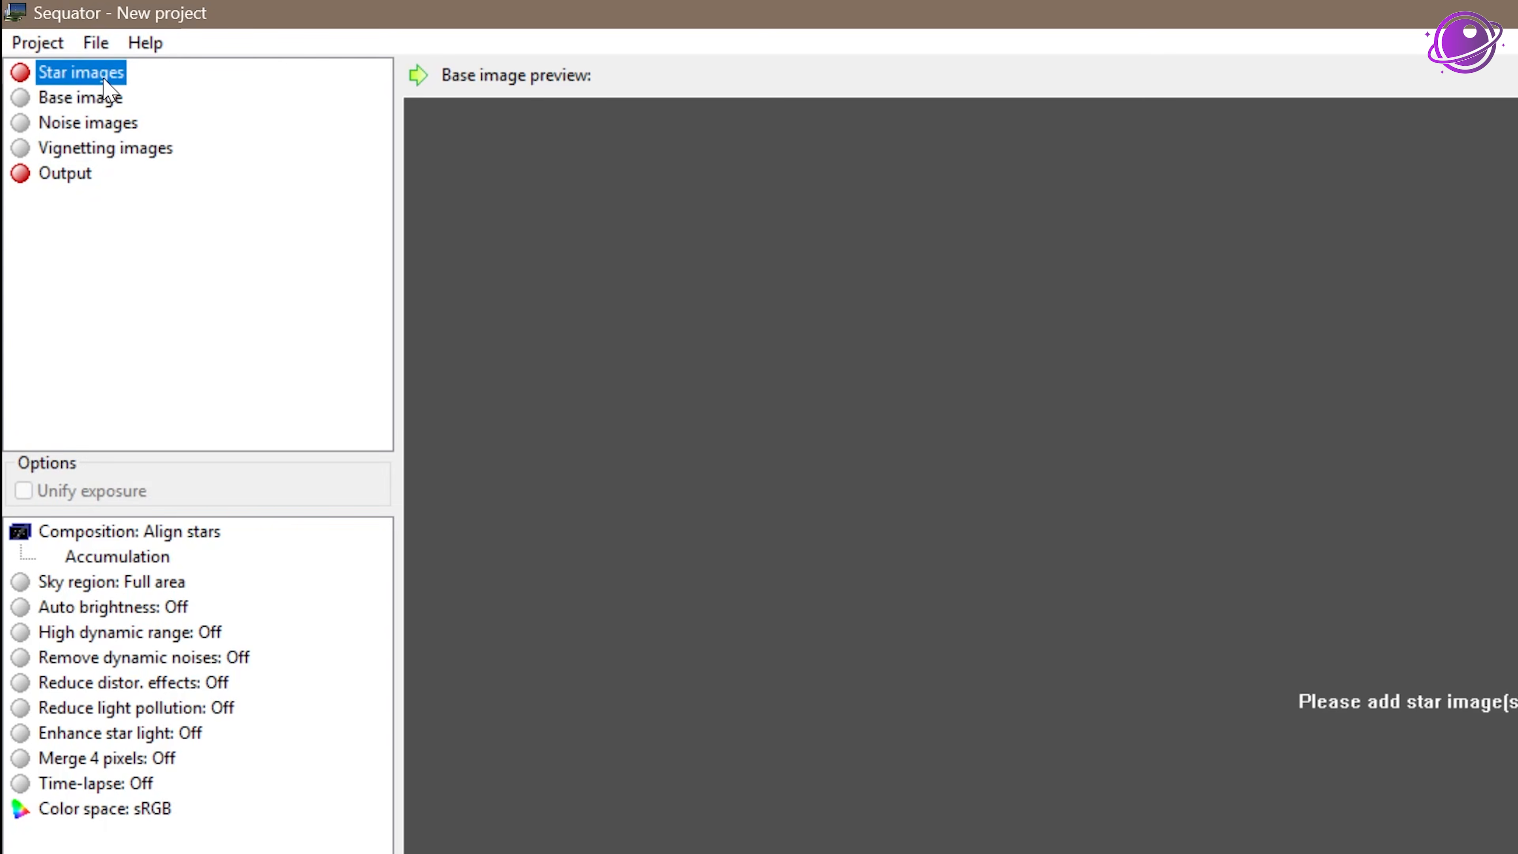
pyautogui.rightClick(77, 72)
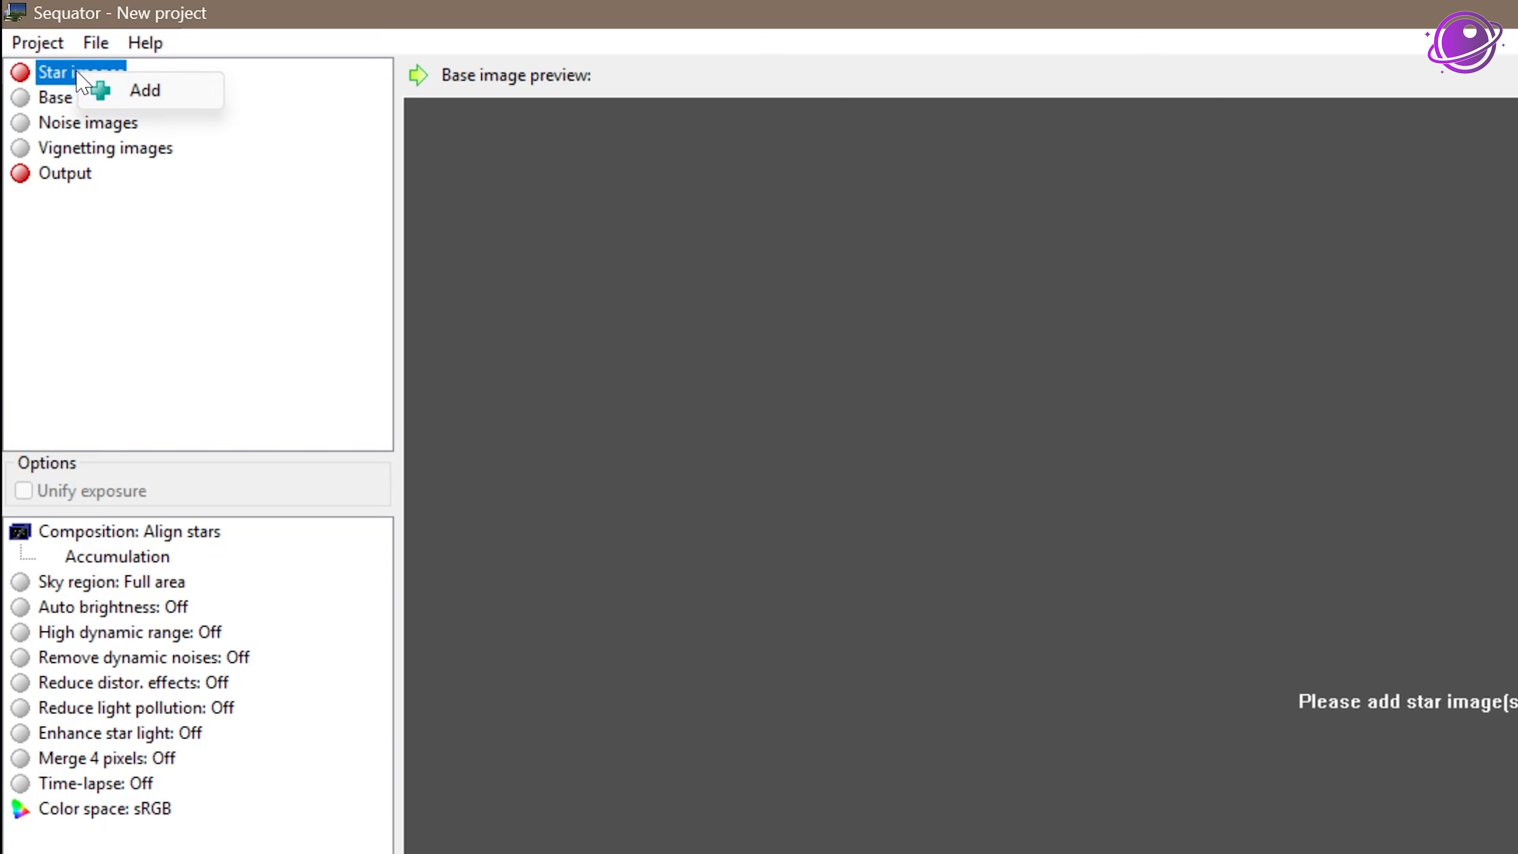
pyautogui.click(135, 97)
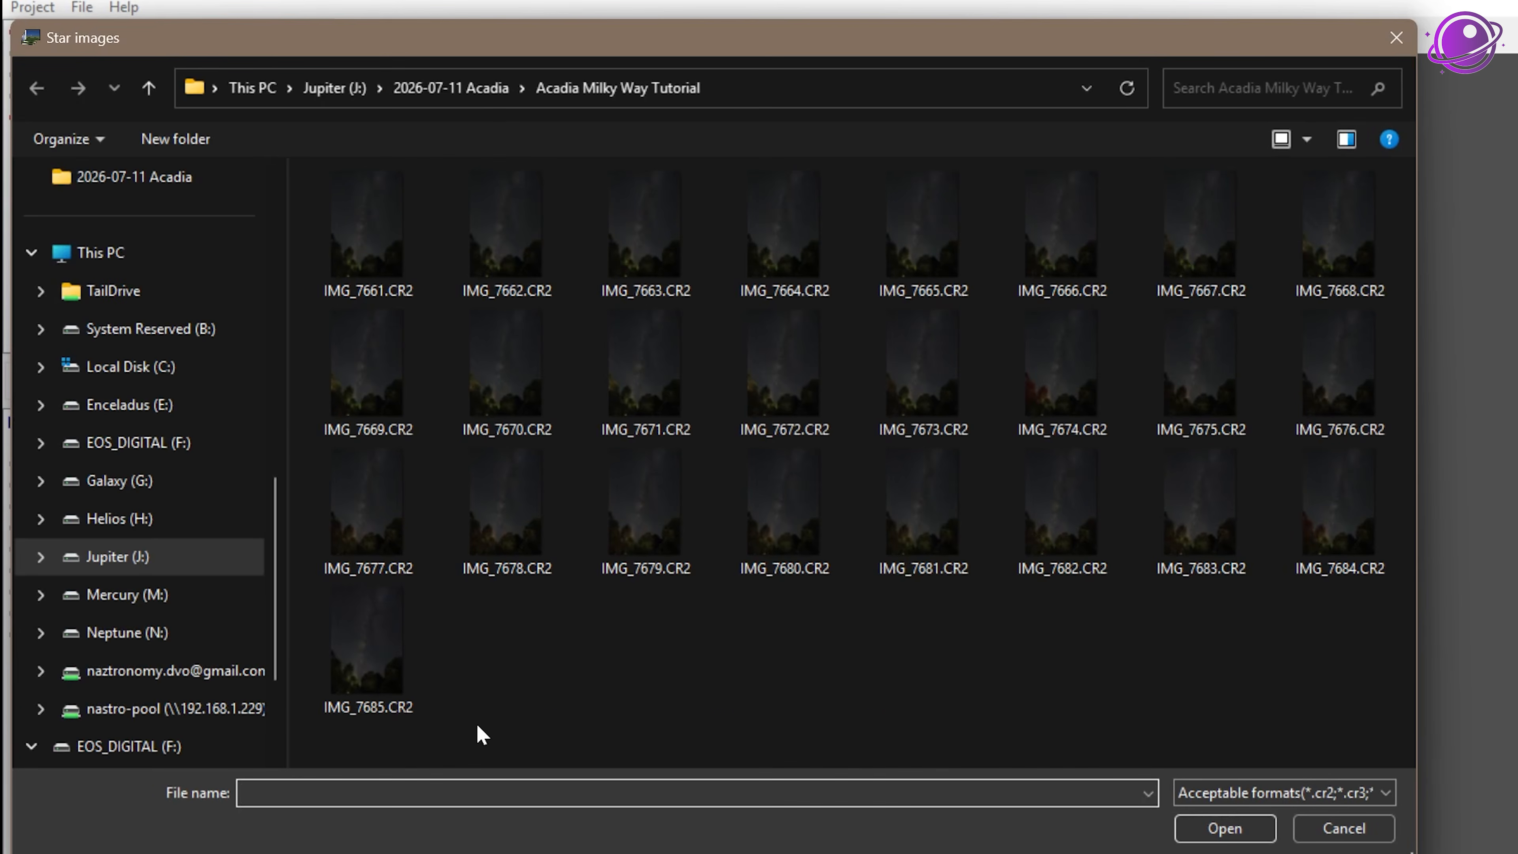
pyautogui.hotkey('ctrl', 'a')
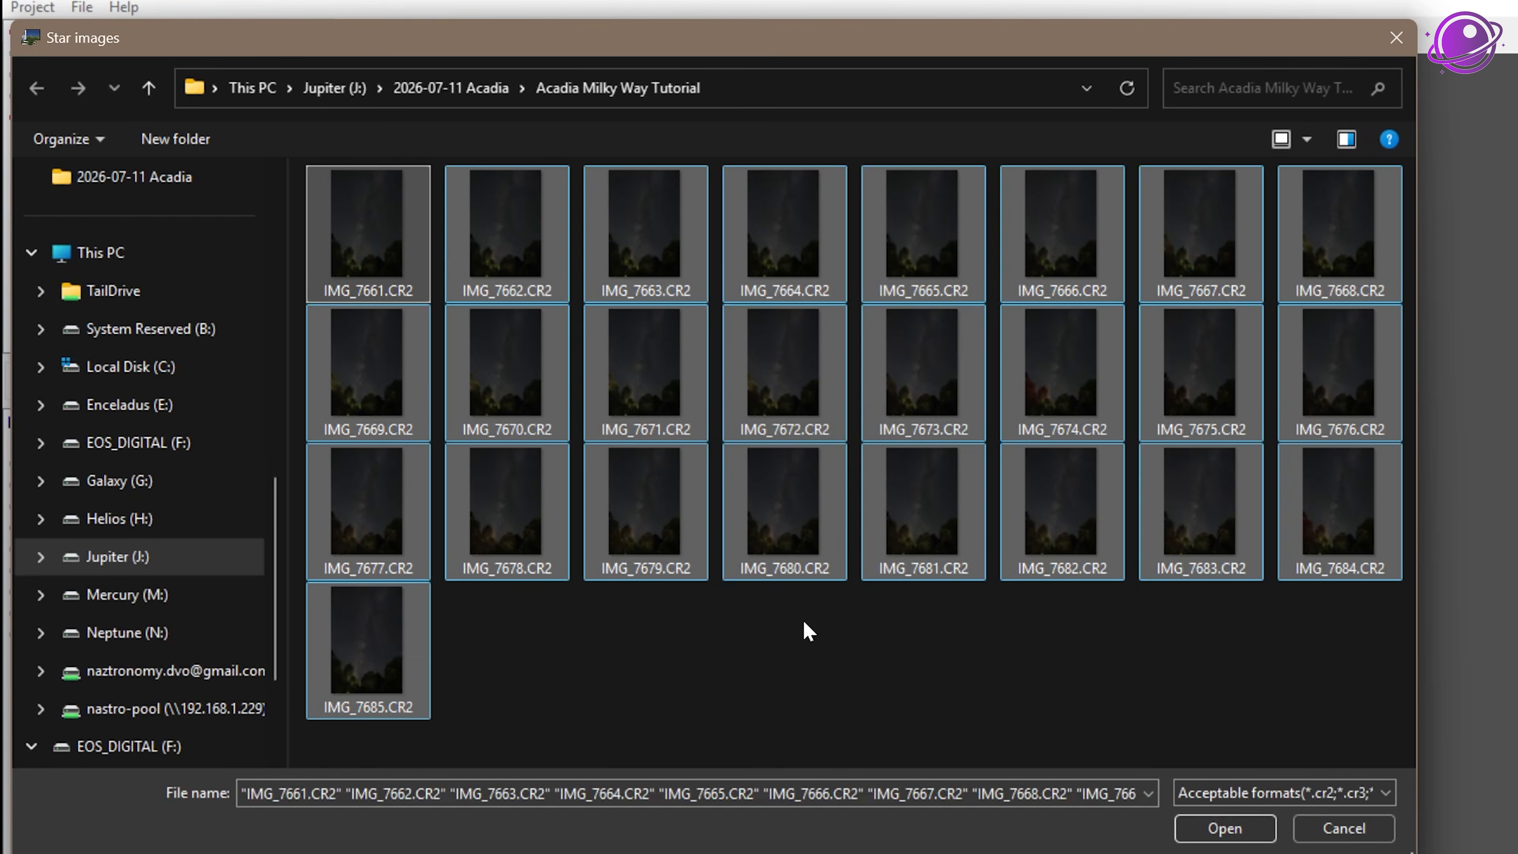
pyautogui.click(1231, 838)
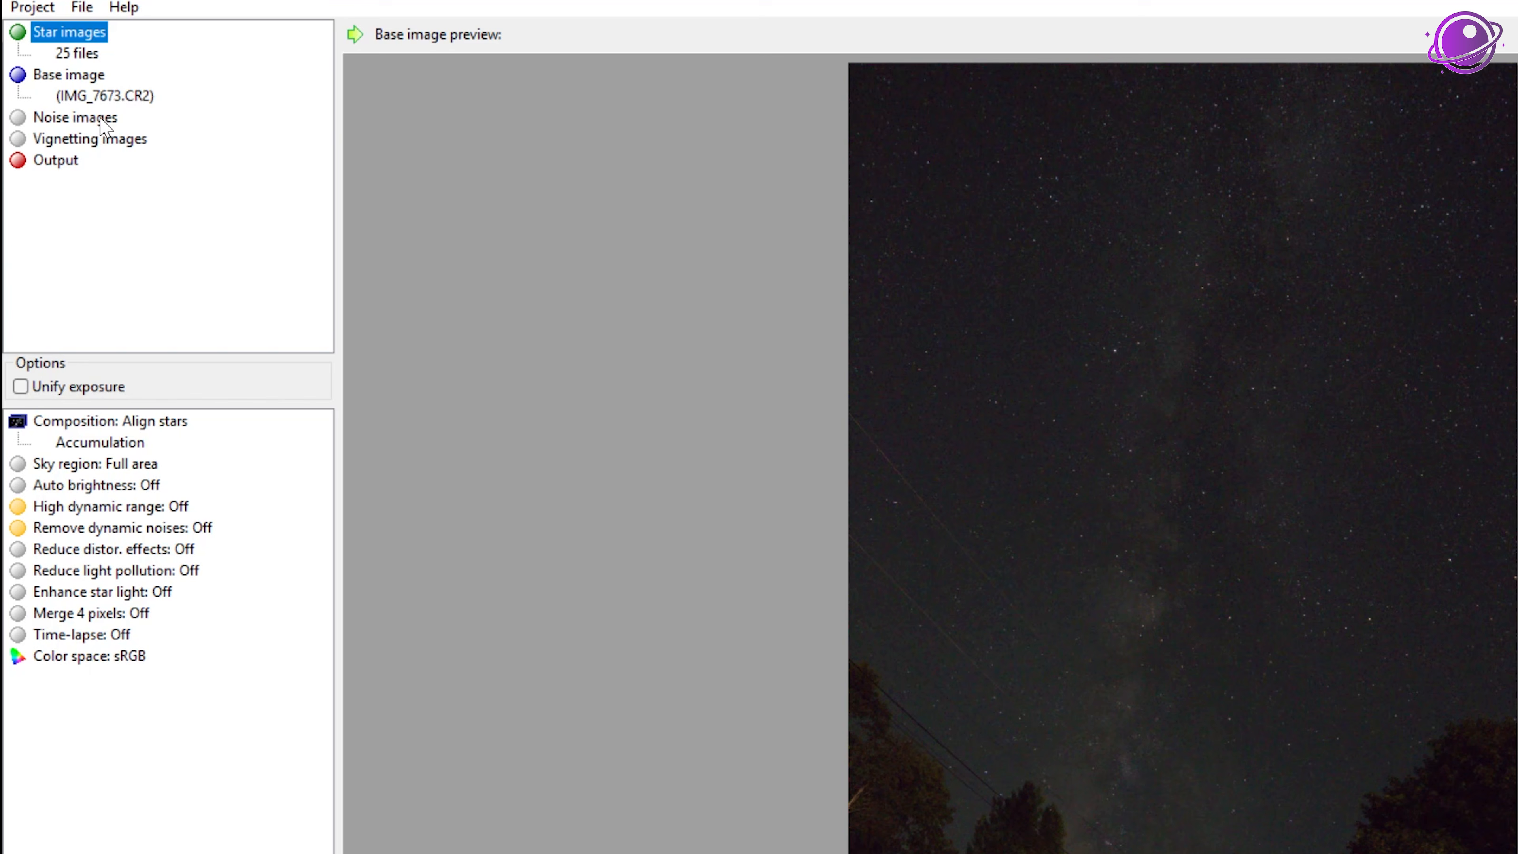
pyautogui.click(73, 79)
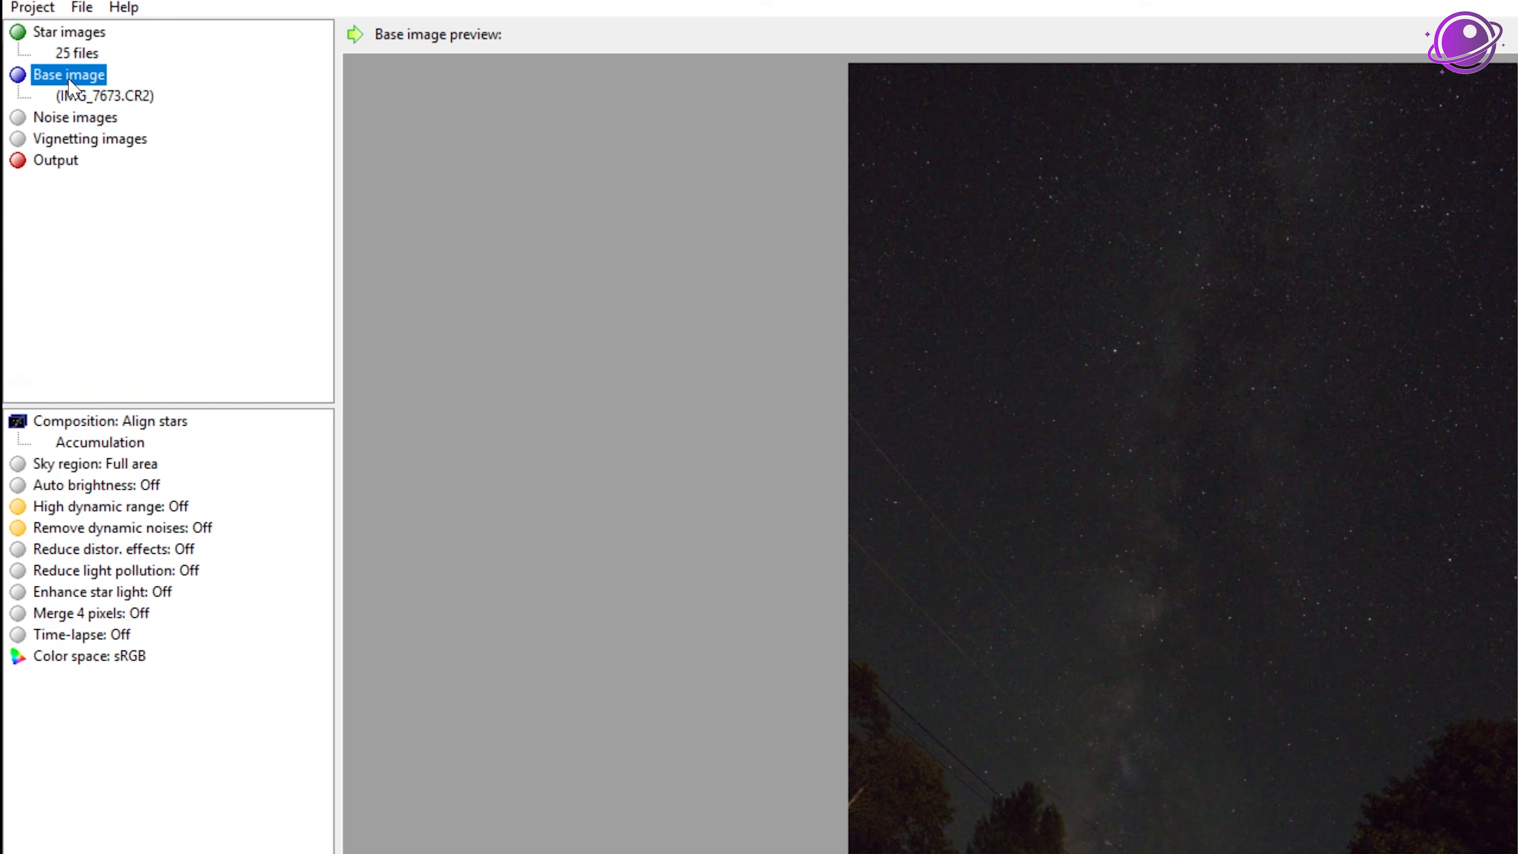
pyautogui.doubleClick(119, 96)
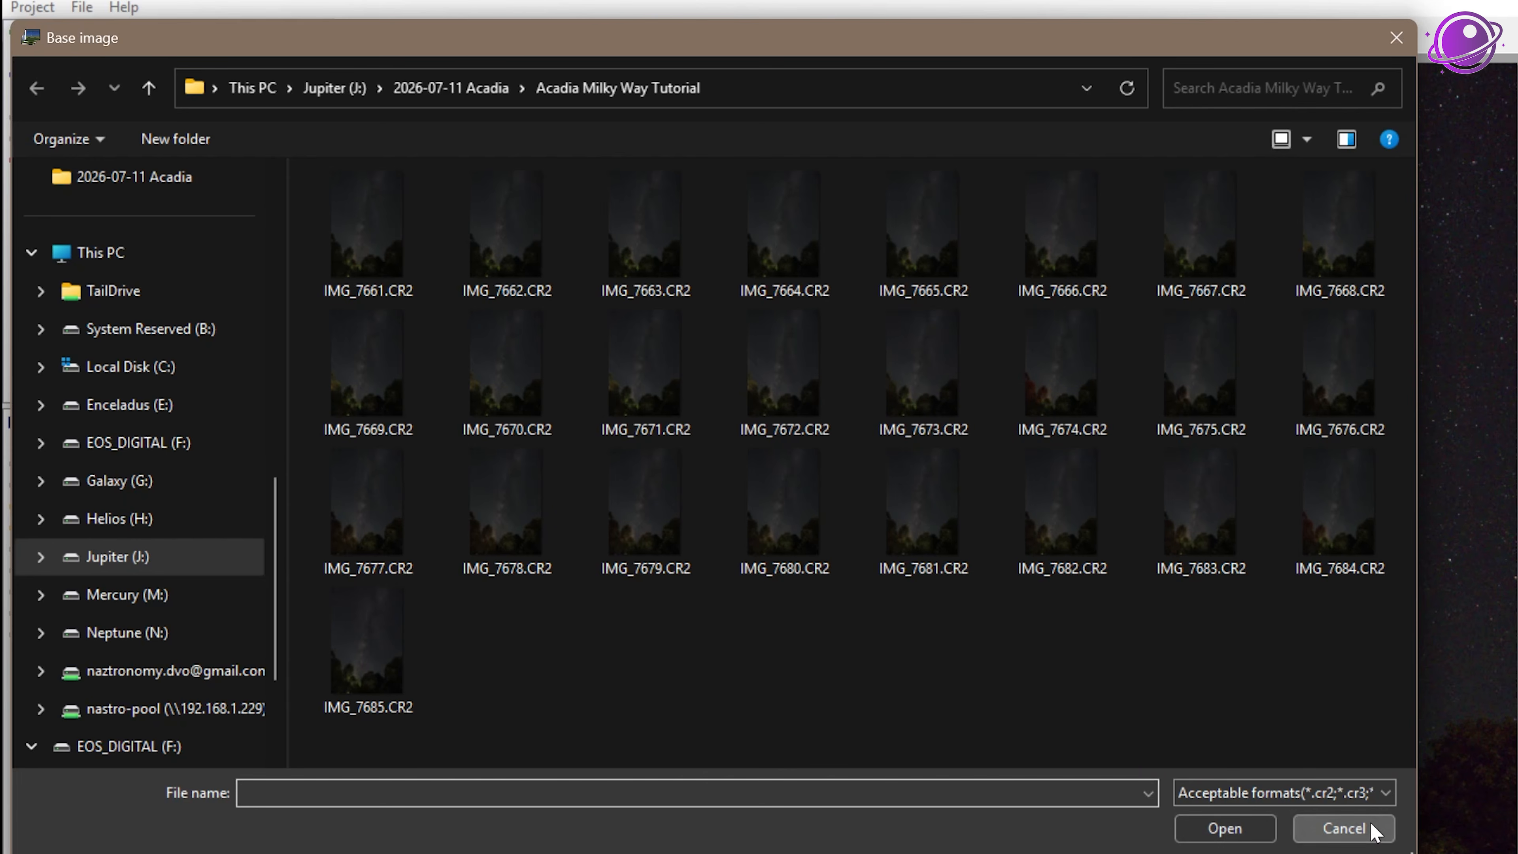
pyautogui.click(1346, 830)
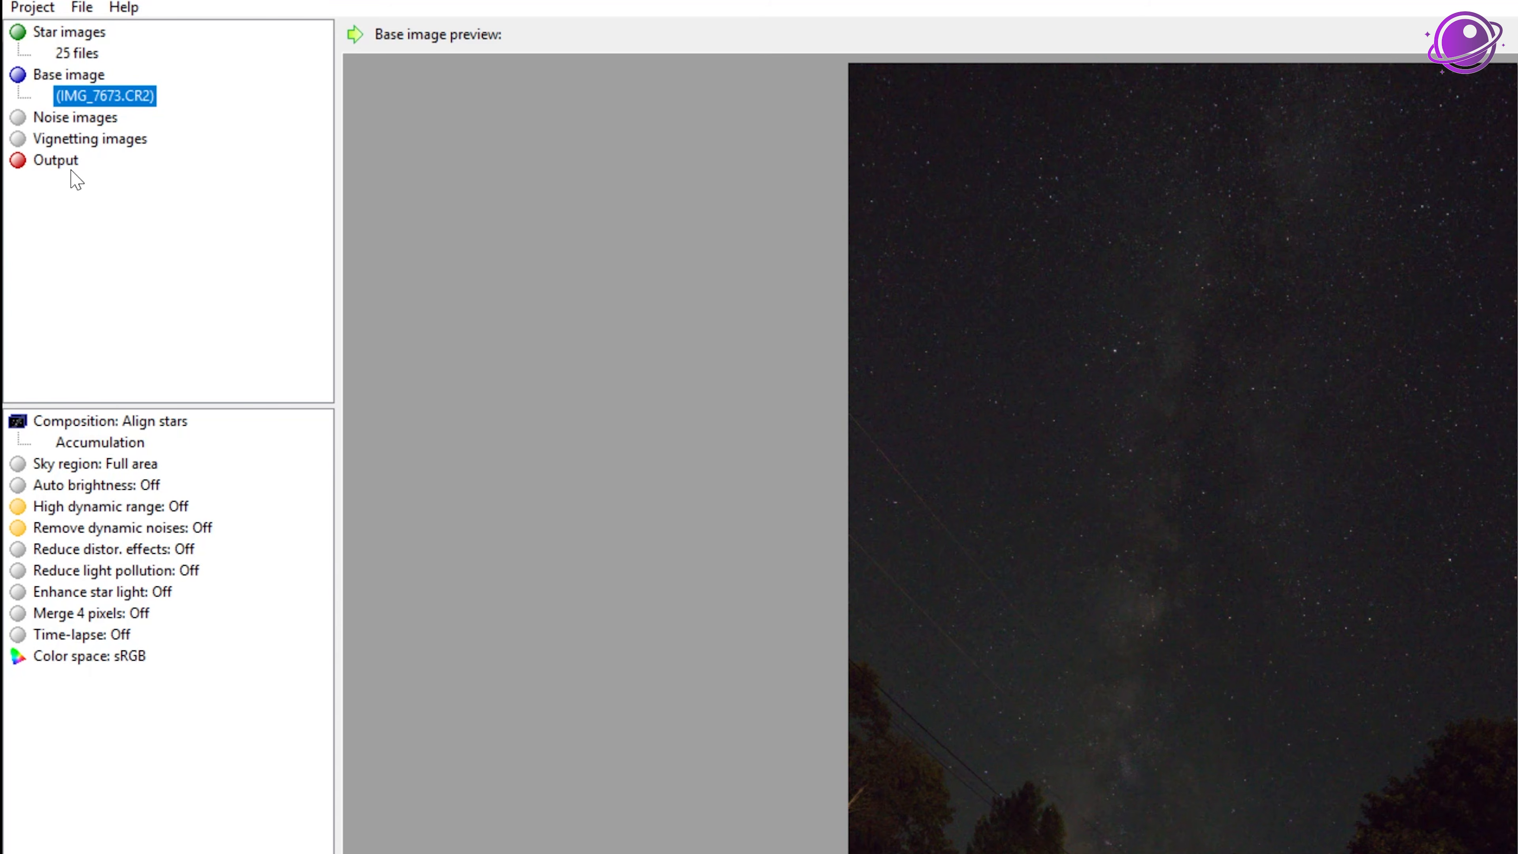
# - Set the output to an uncompressed TIFF file named Milkyway_tutorial in the Acadia Milky Way Tutorial folder
pyautogui.click(72, 120)
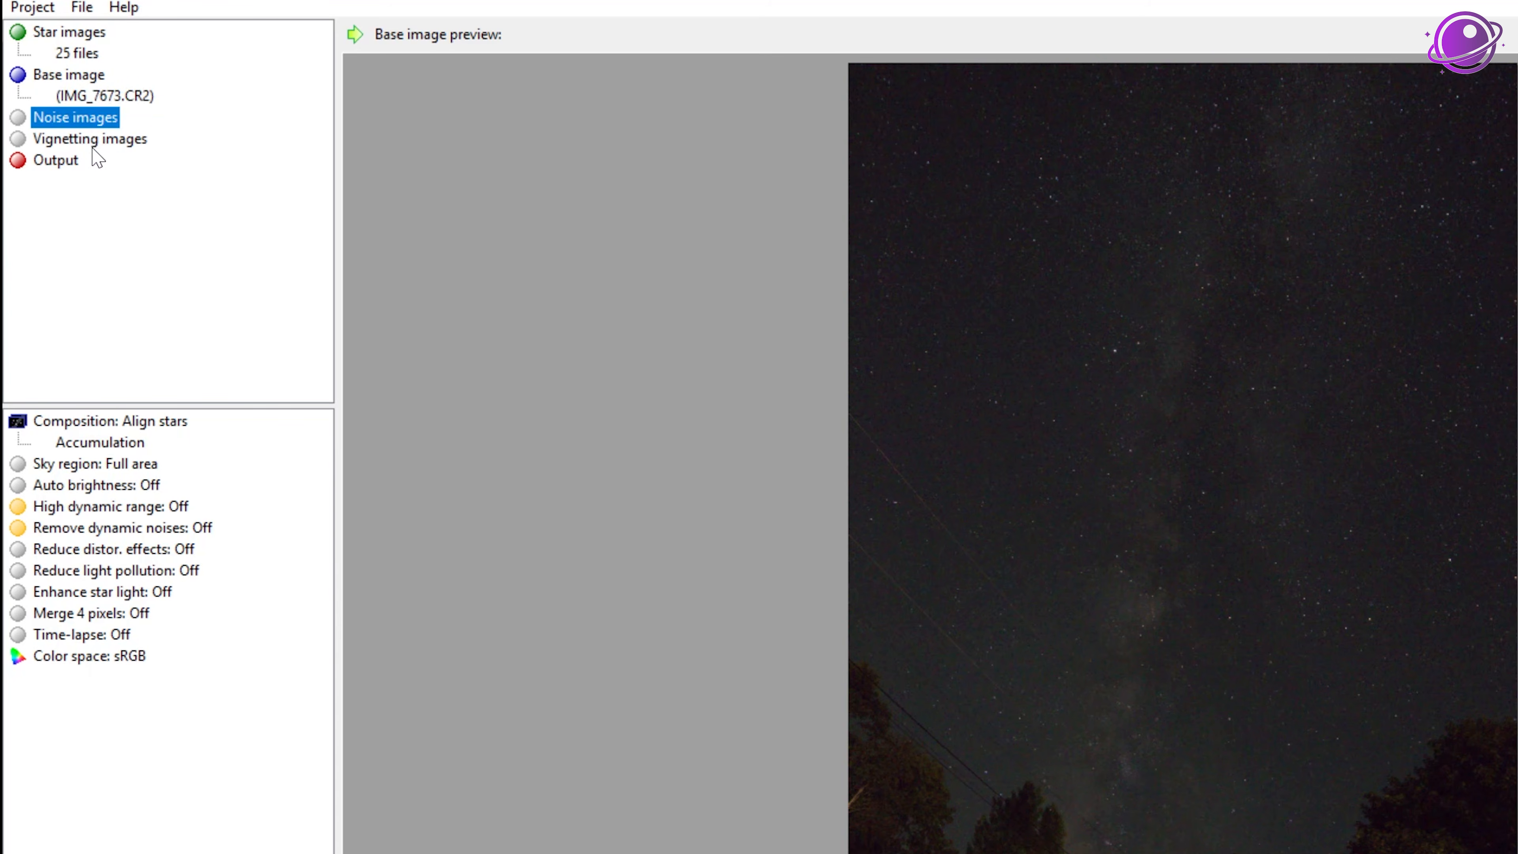
pyautogui.click(92, 144)
pyautogui.click(54, 162)
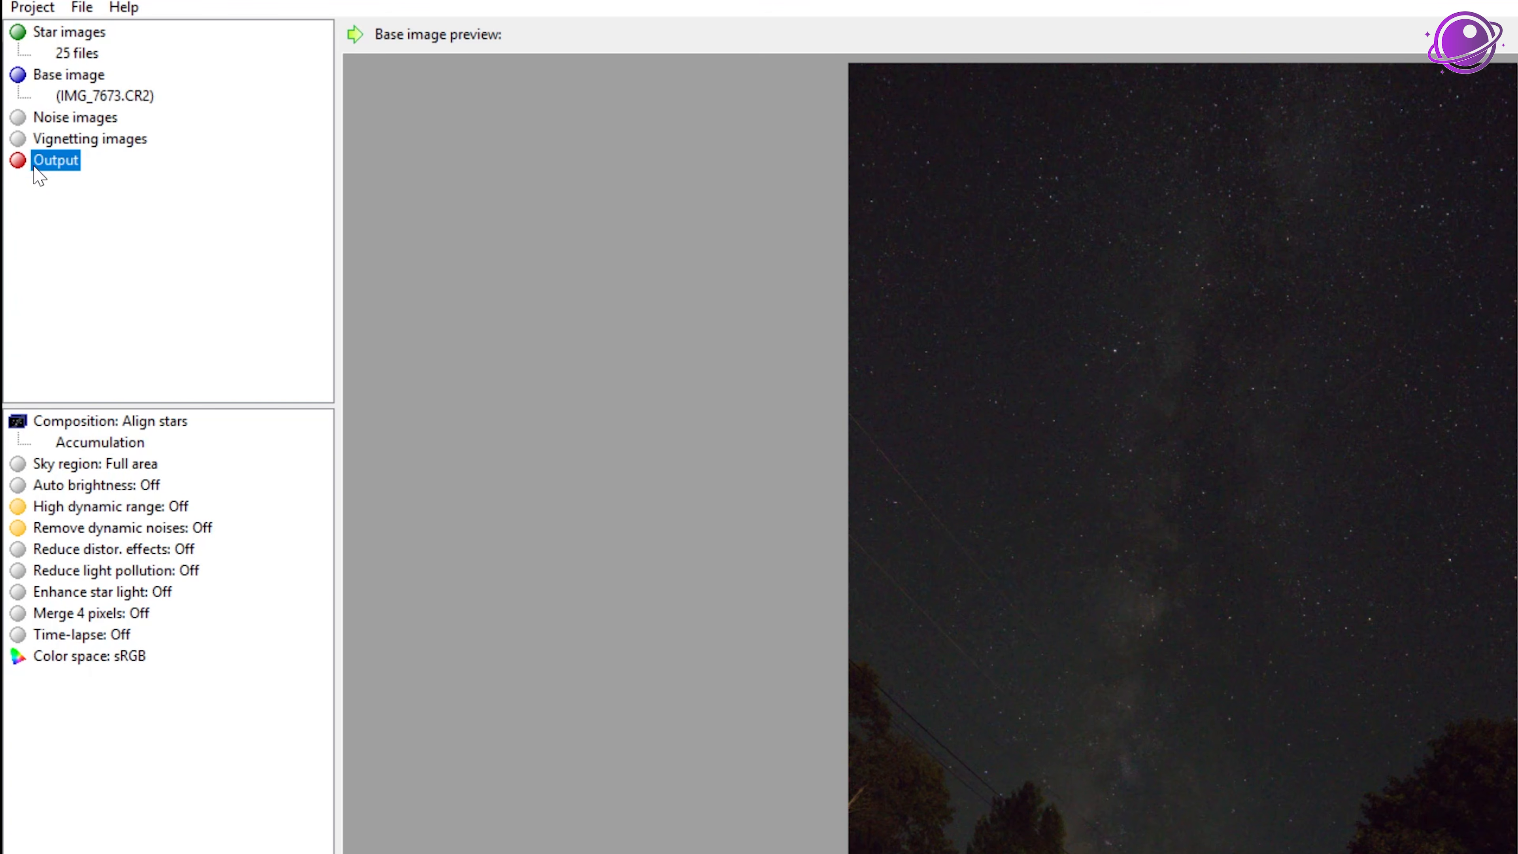
pyautogui.doubleClick(57, 170)
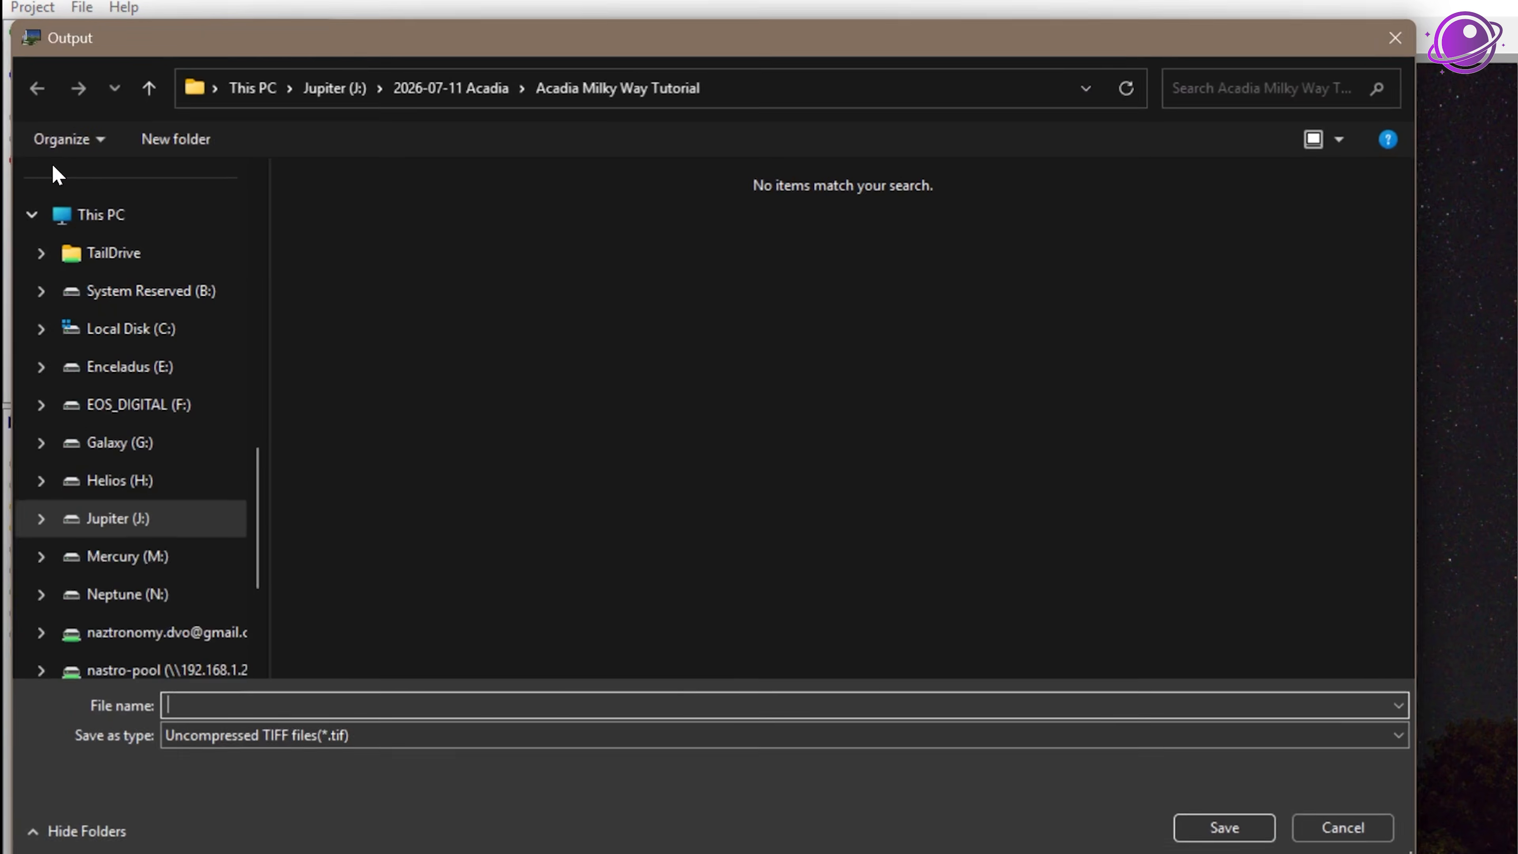
pyautogui.write('M')
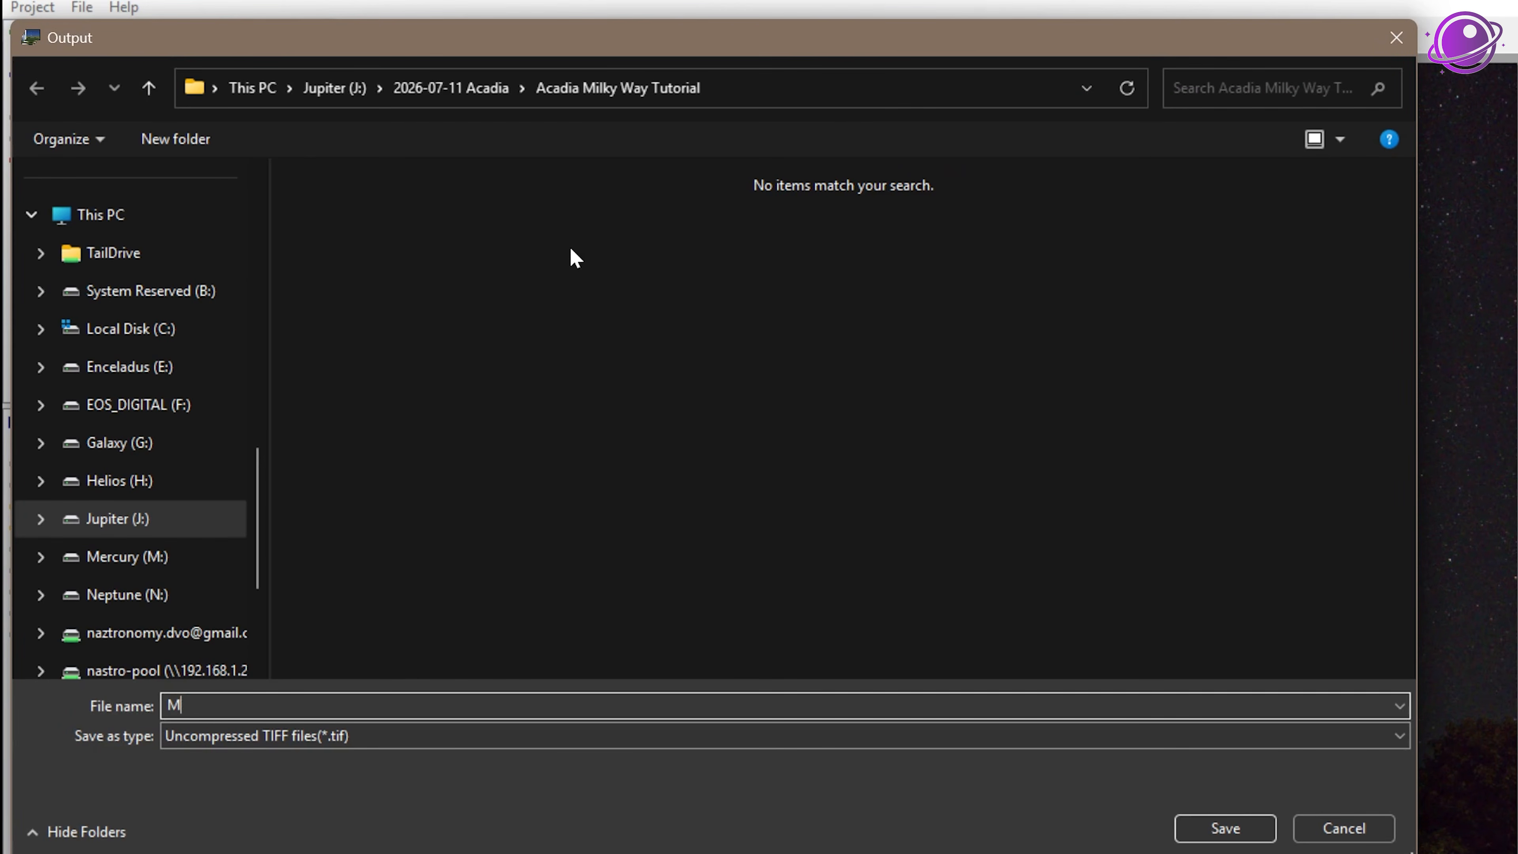
pyautogui.write('ilkyway_tutorial')
pyautogui.press('Return')
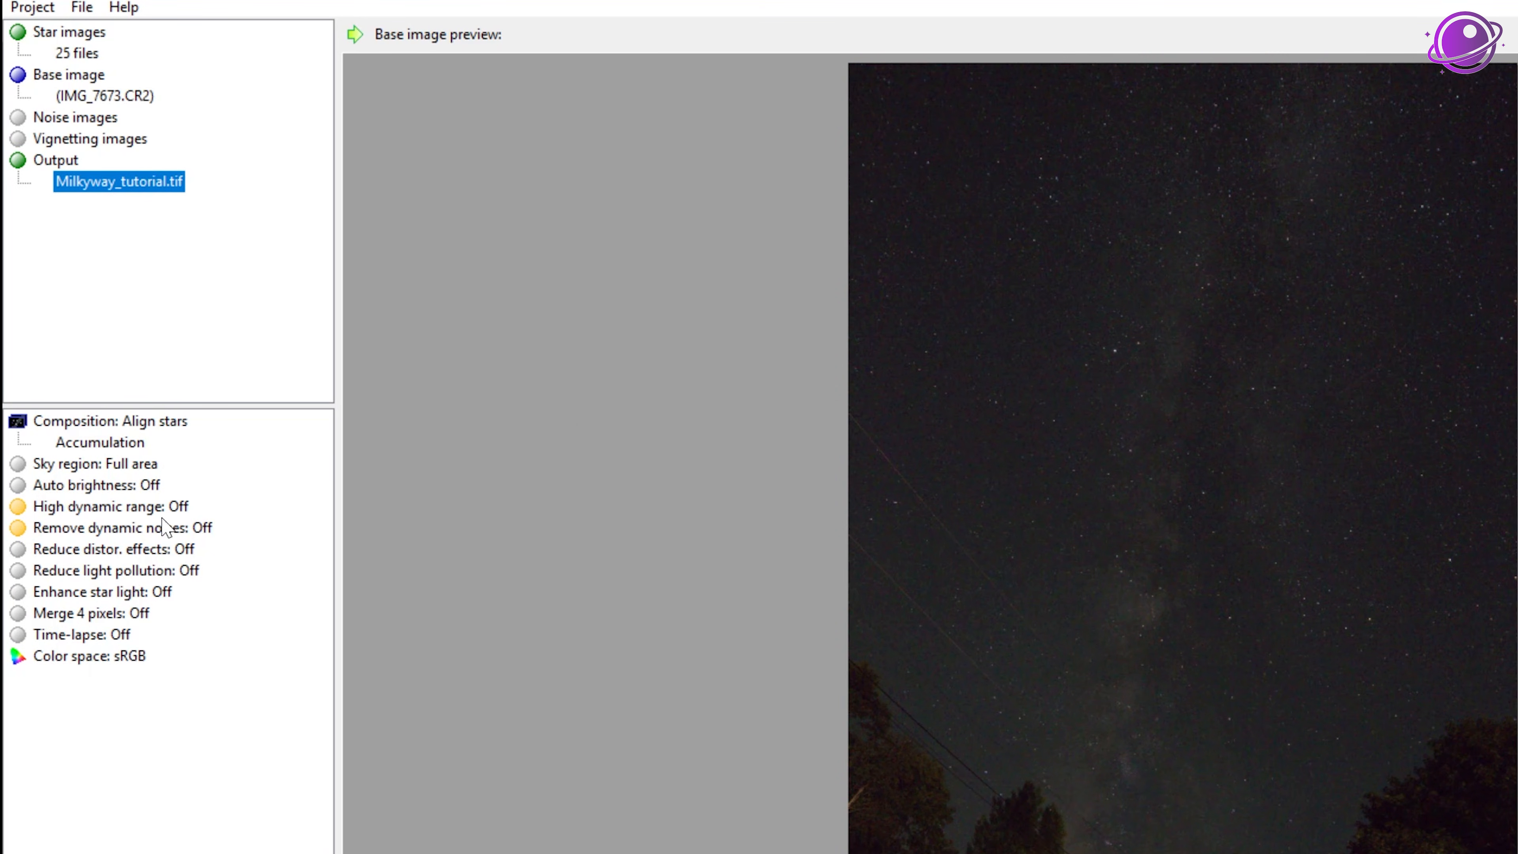
# - Try the Trails composition mode, and return the composition to Align stars
pyautogui.click(93, 422)
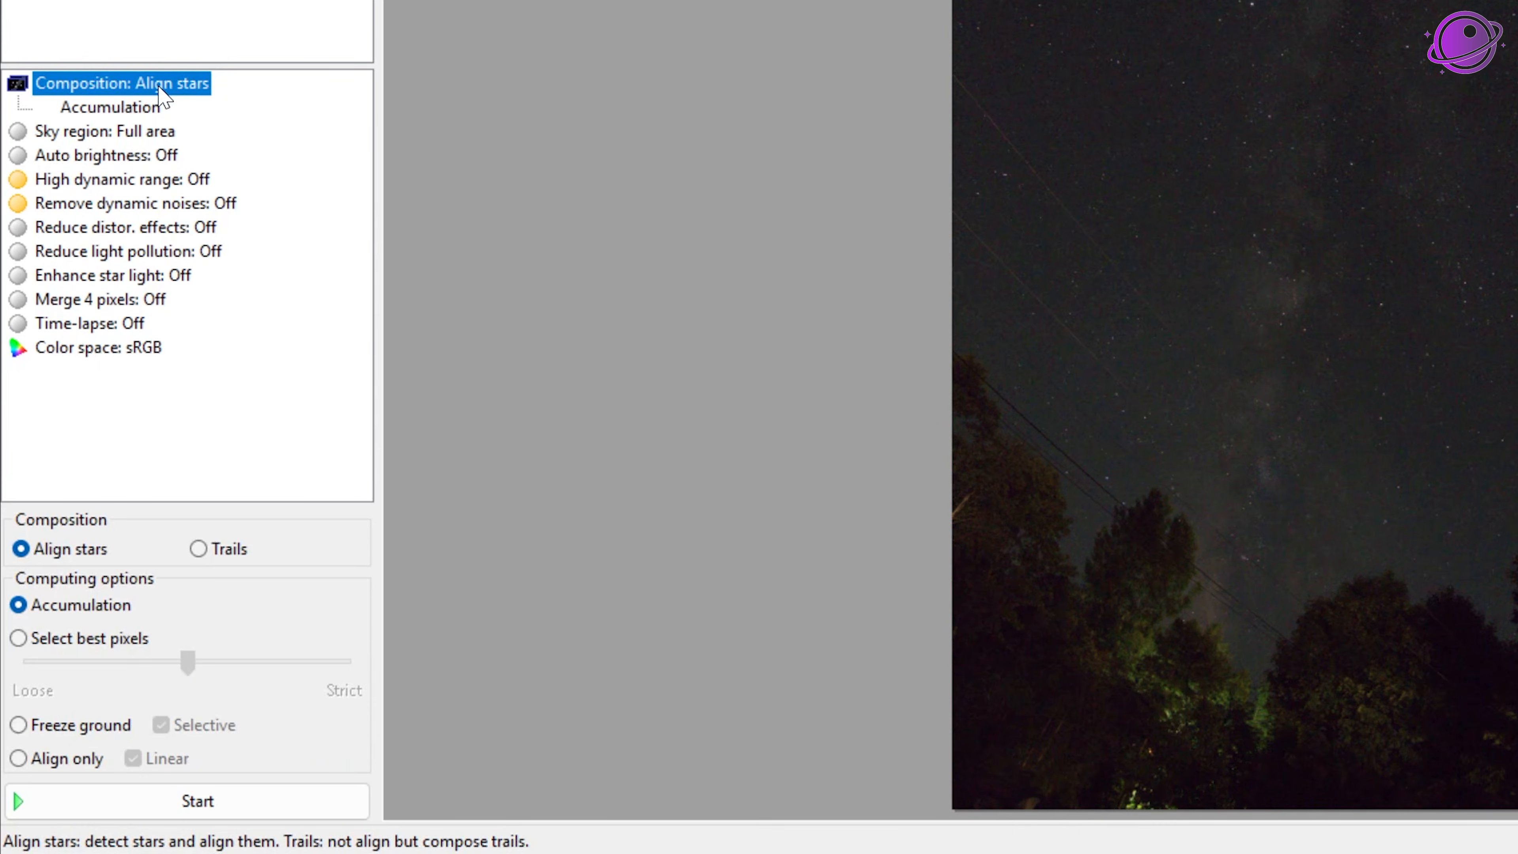
pyautogui.click(216, 550)
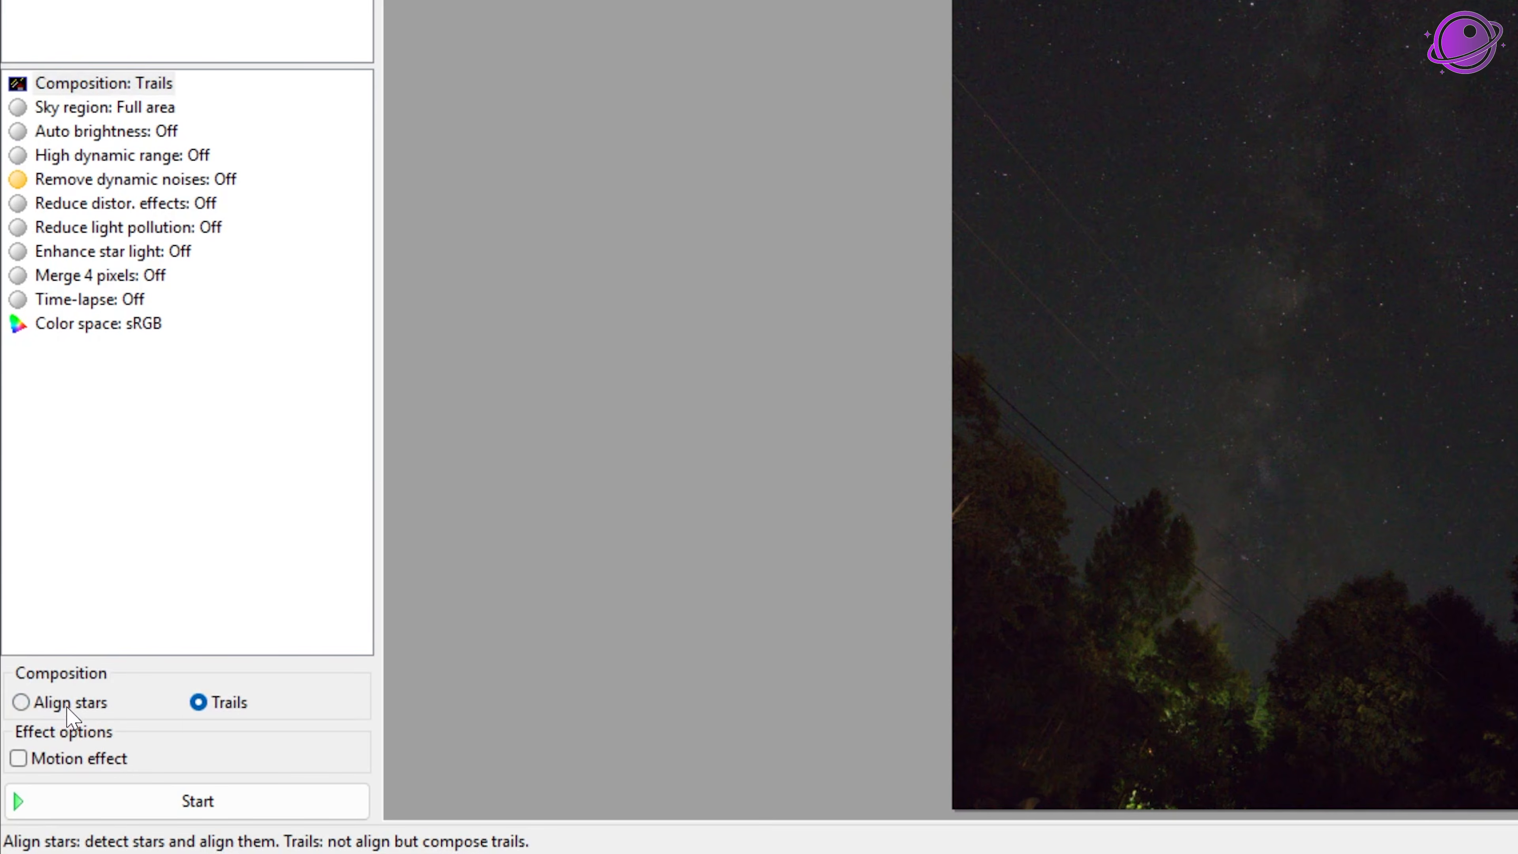
pyautogui.click(22, 703)
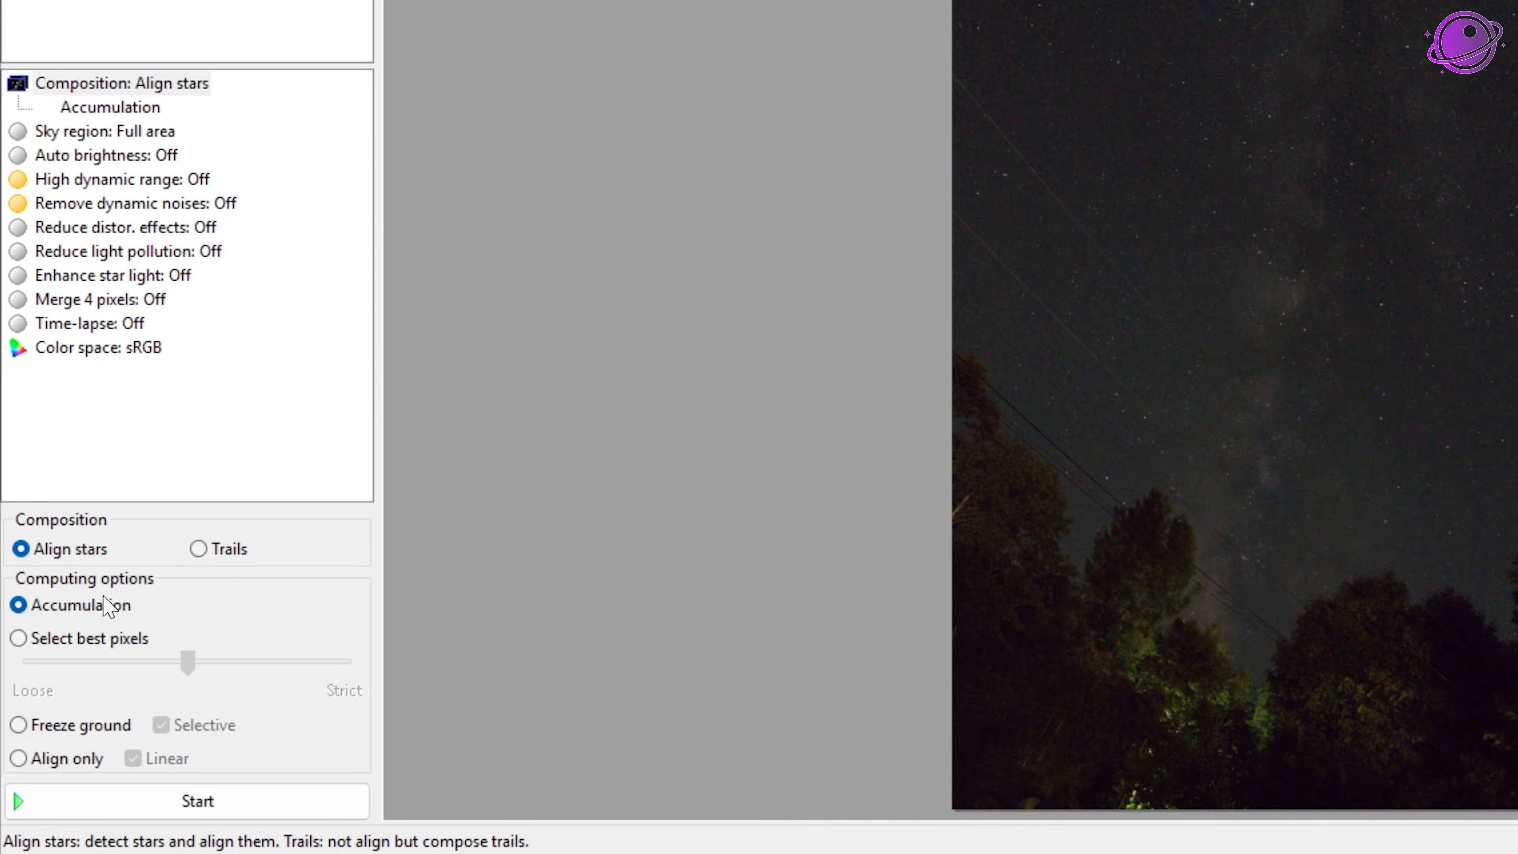
# - Set the computing option to Freeze ground and open the sky region settings
pyautogui.click(72, 731)
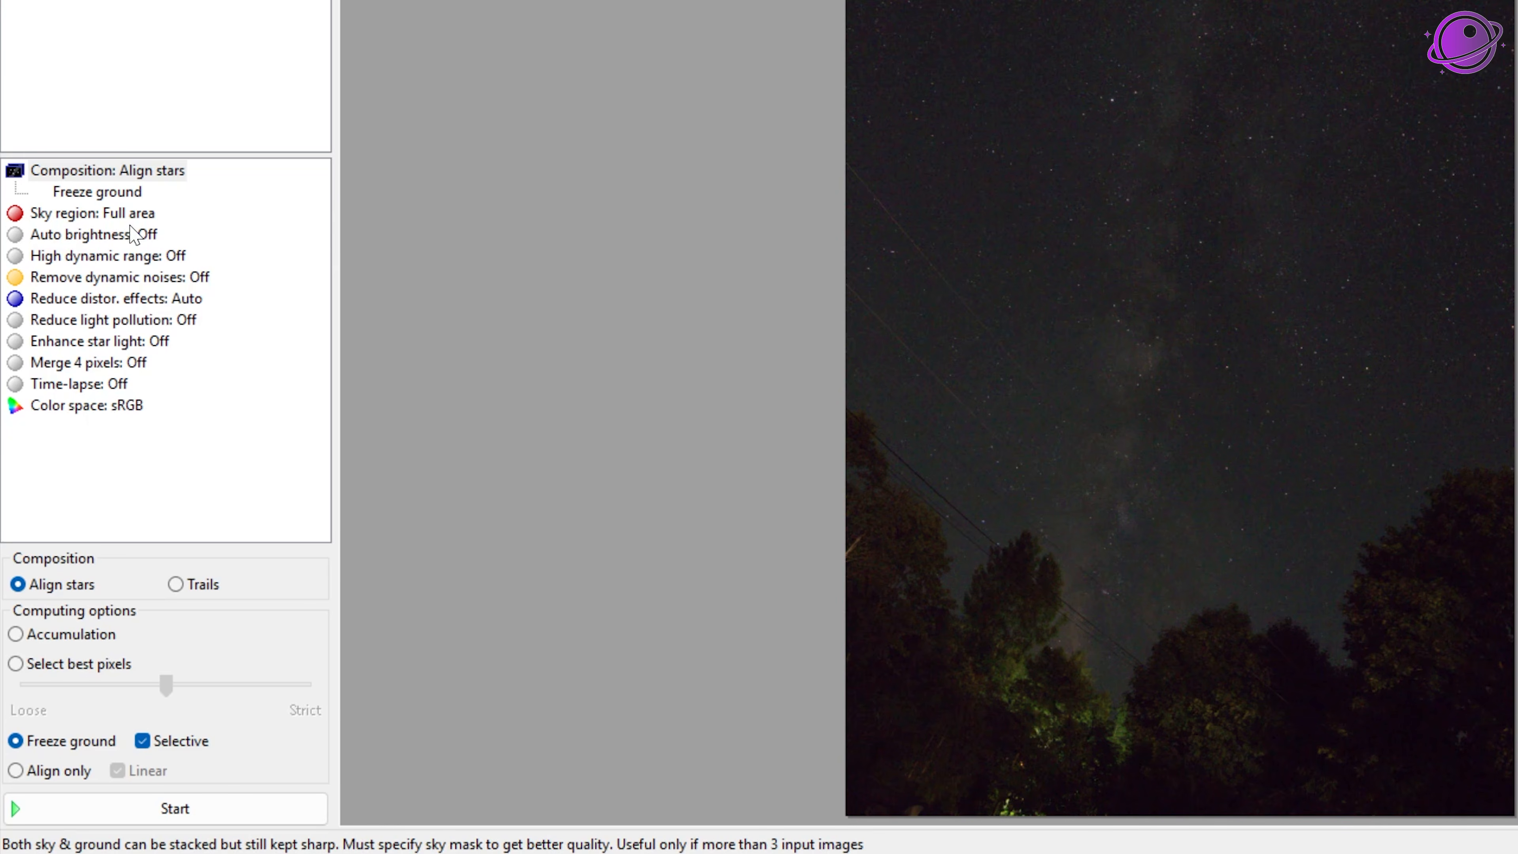
pyautogui.click(72, 217)
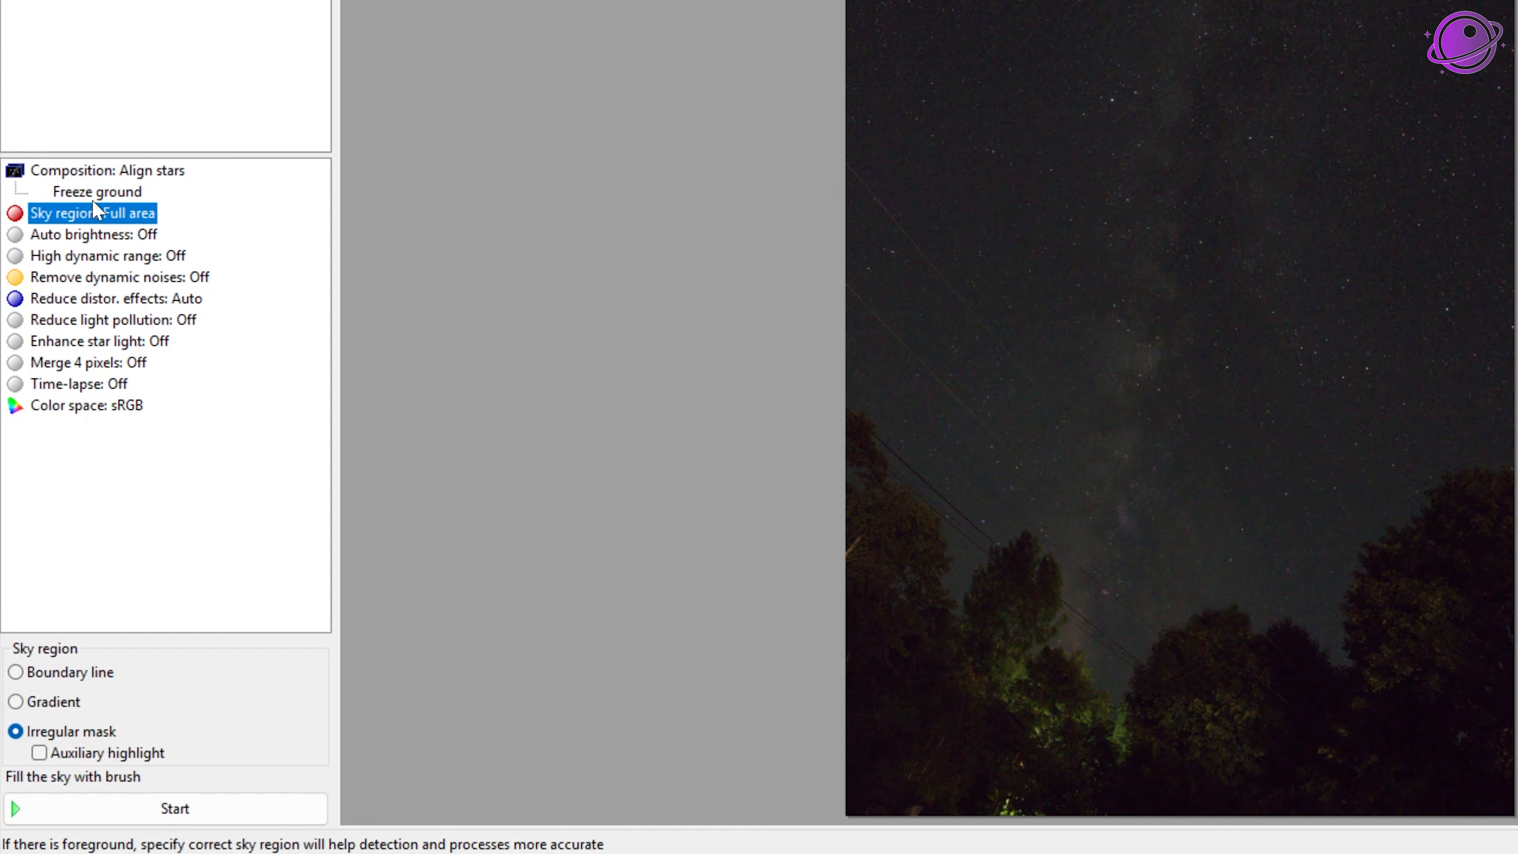
# - Try the Boundary line and Gradient sky regions, placing each limit across the photo near the treetops
pyautogui.click(90, 671)
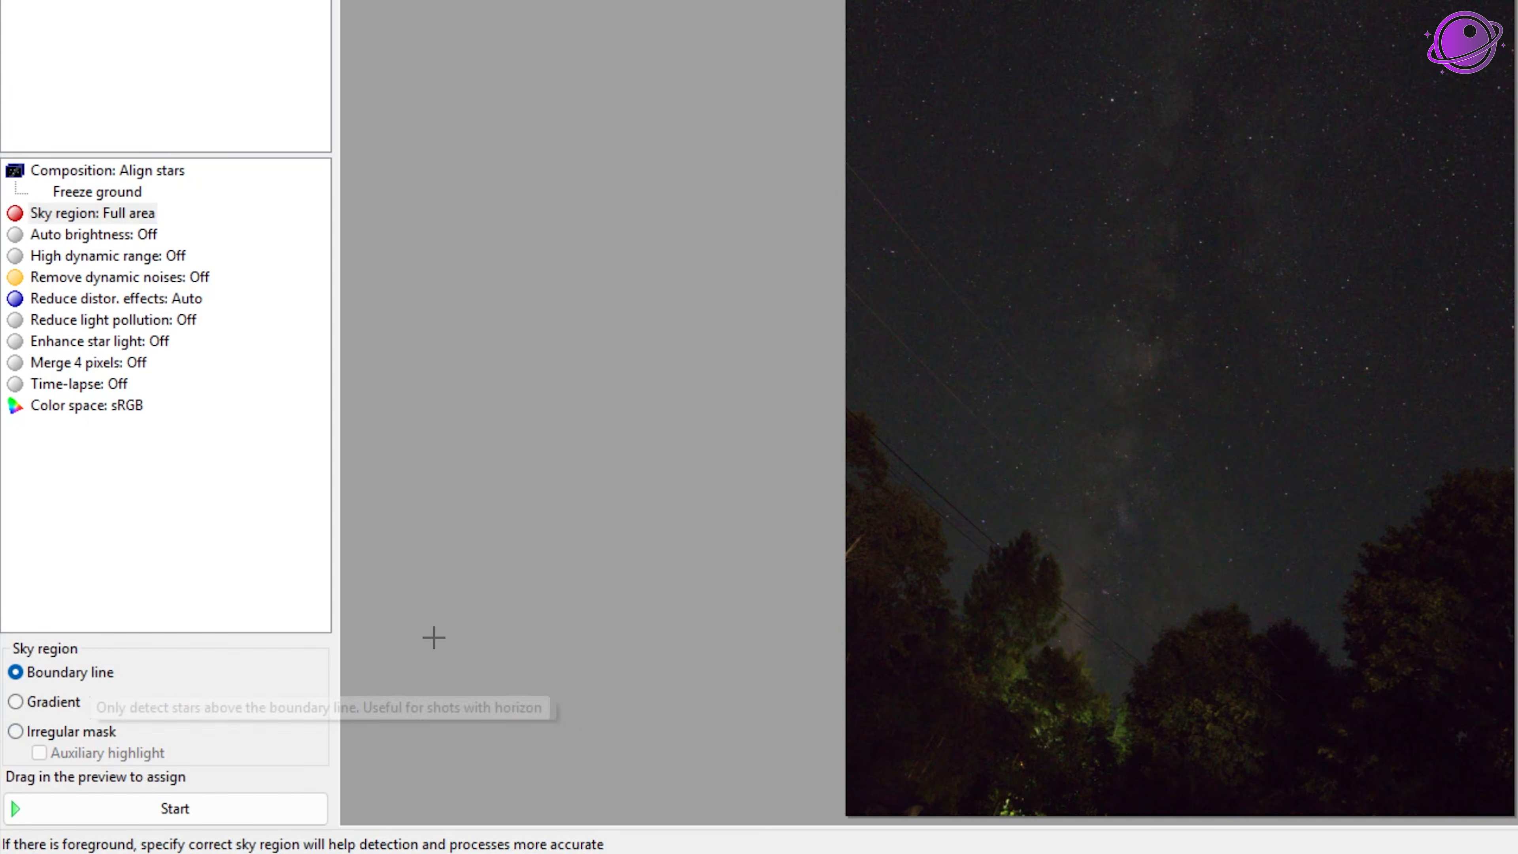
pyautogui.moveTo(846, 452); pyautogui.dragTo(1325, 452)
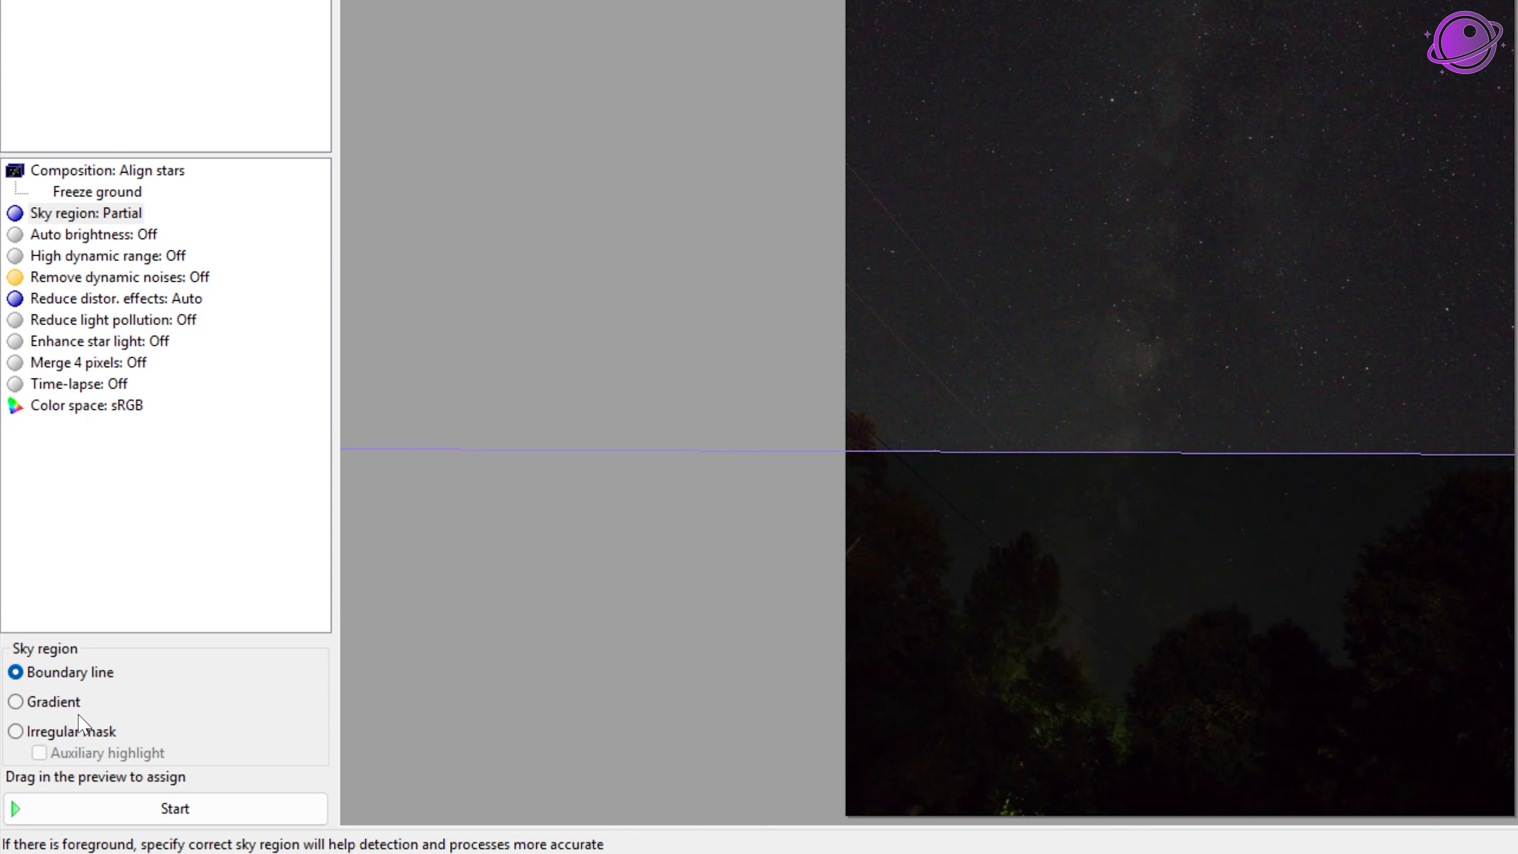
pyautogui.click(52, 701)
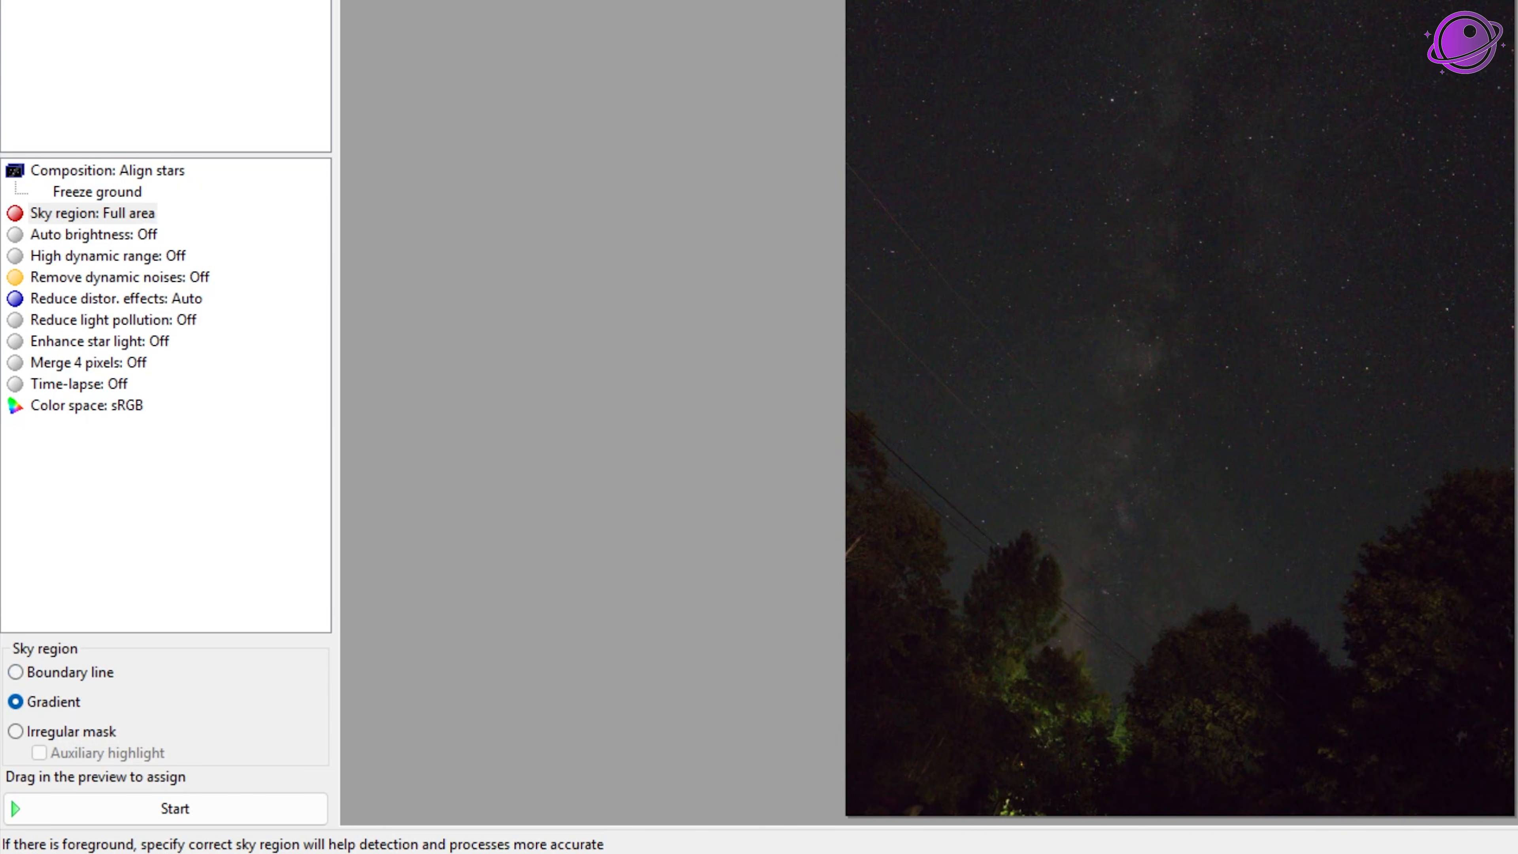
pyautogui.moveTo(1188, 1); pyautogui.dragTo(1173, 507)
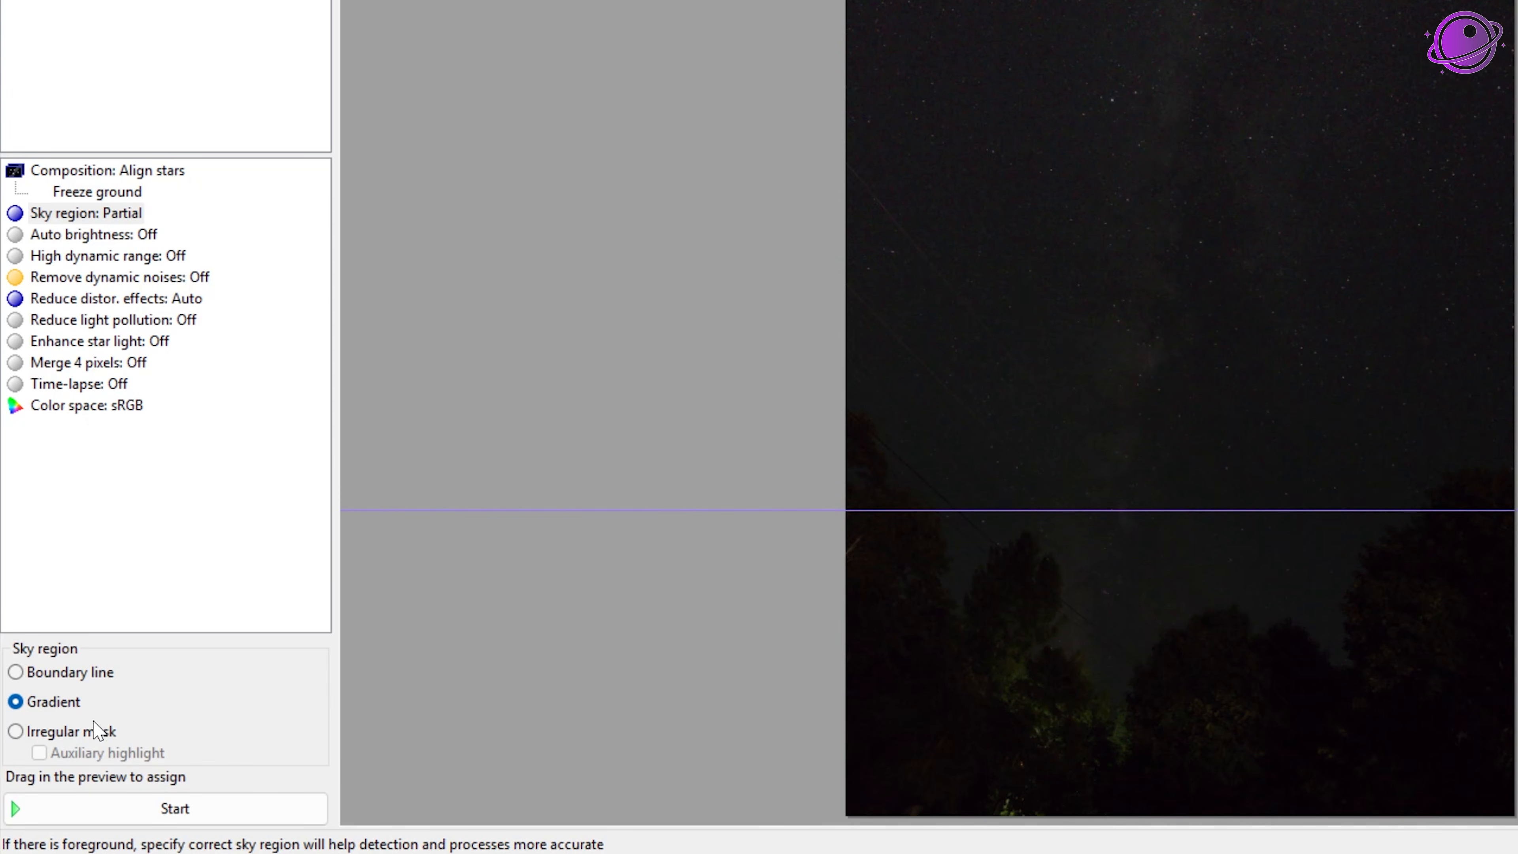
# - Switch the sky region to Irregular mask with Auxiliary highlight and paint the upper sky with a large brush
pyautogui.click(63, 732)
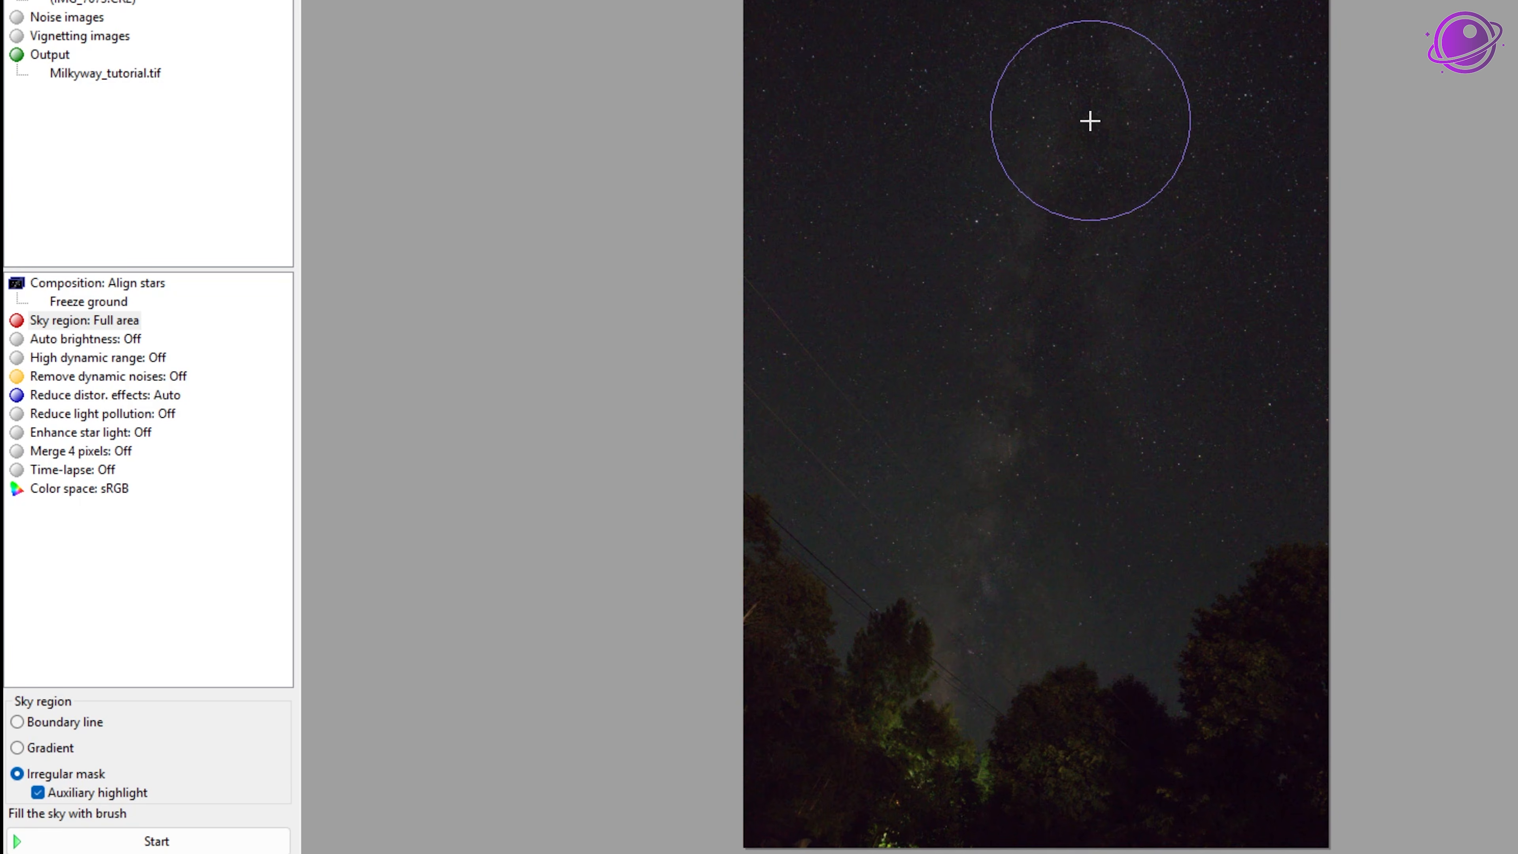
pyautogui.click(1065, 125)
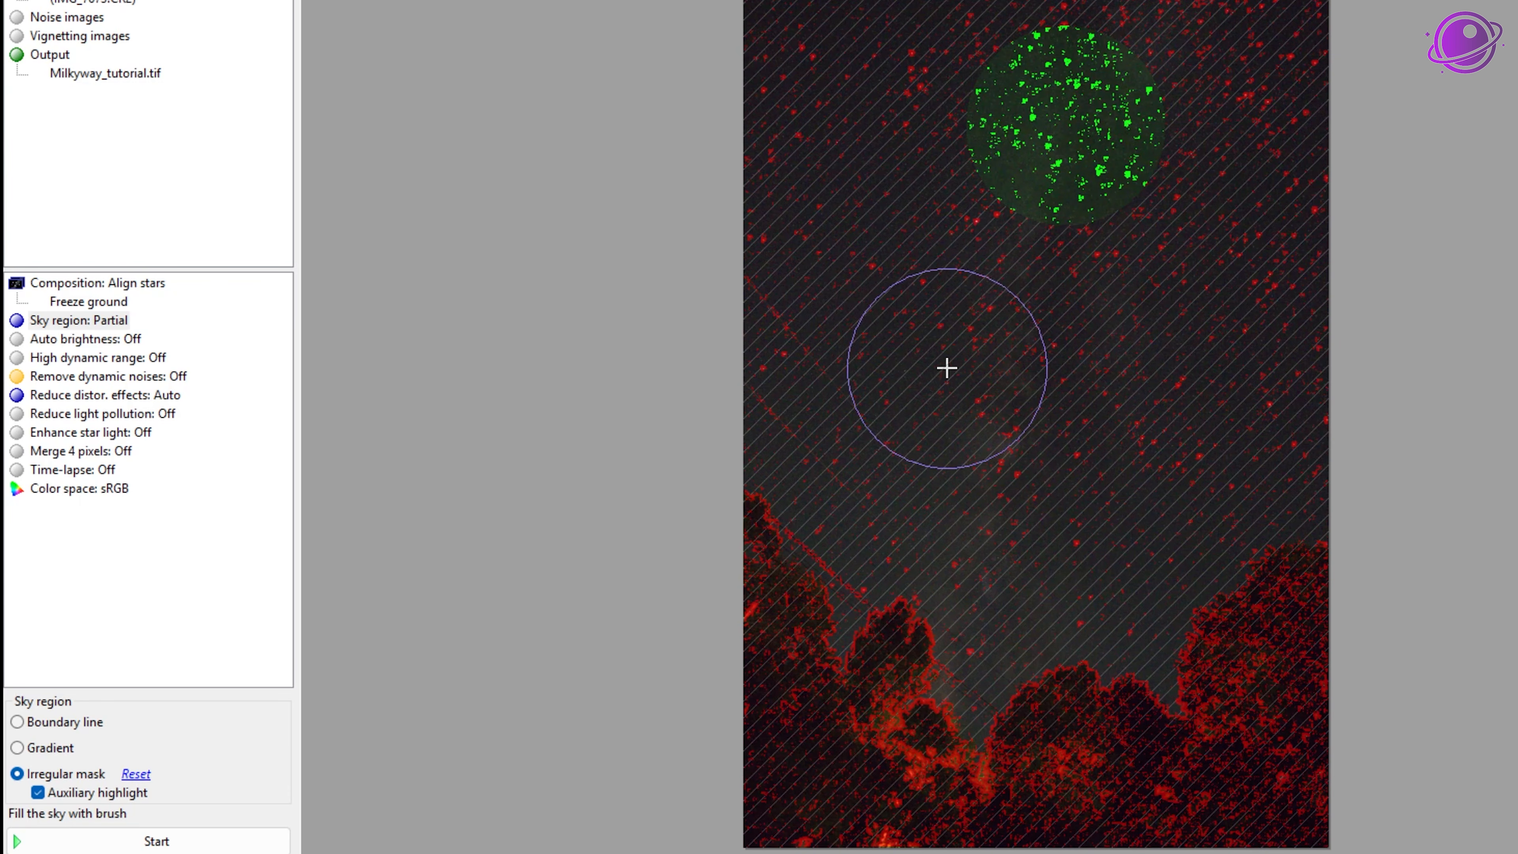
pyautogui.scroll(2, 947, 368)
pyautogui.scroll(-4, 947, 368)
pyautogui.scroll(4, 947, 369)
pyautogui.scroll(-3, 947, 368)
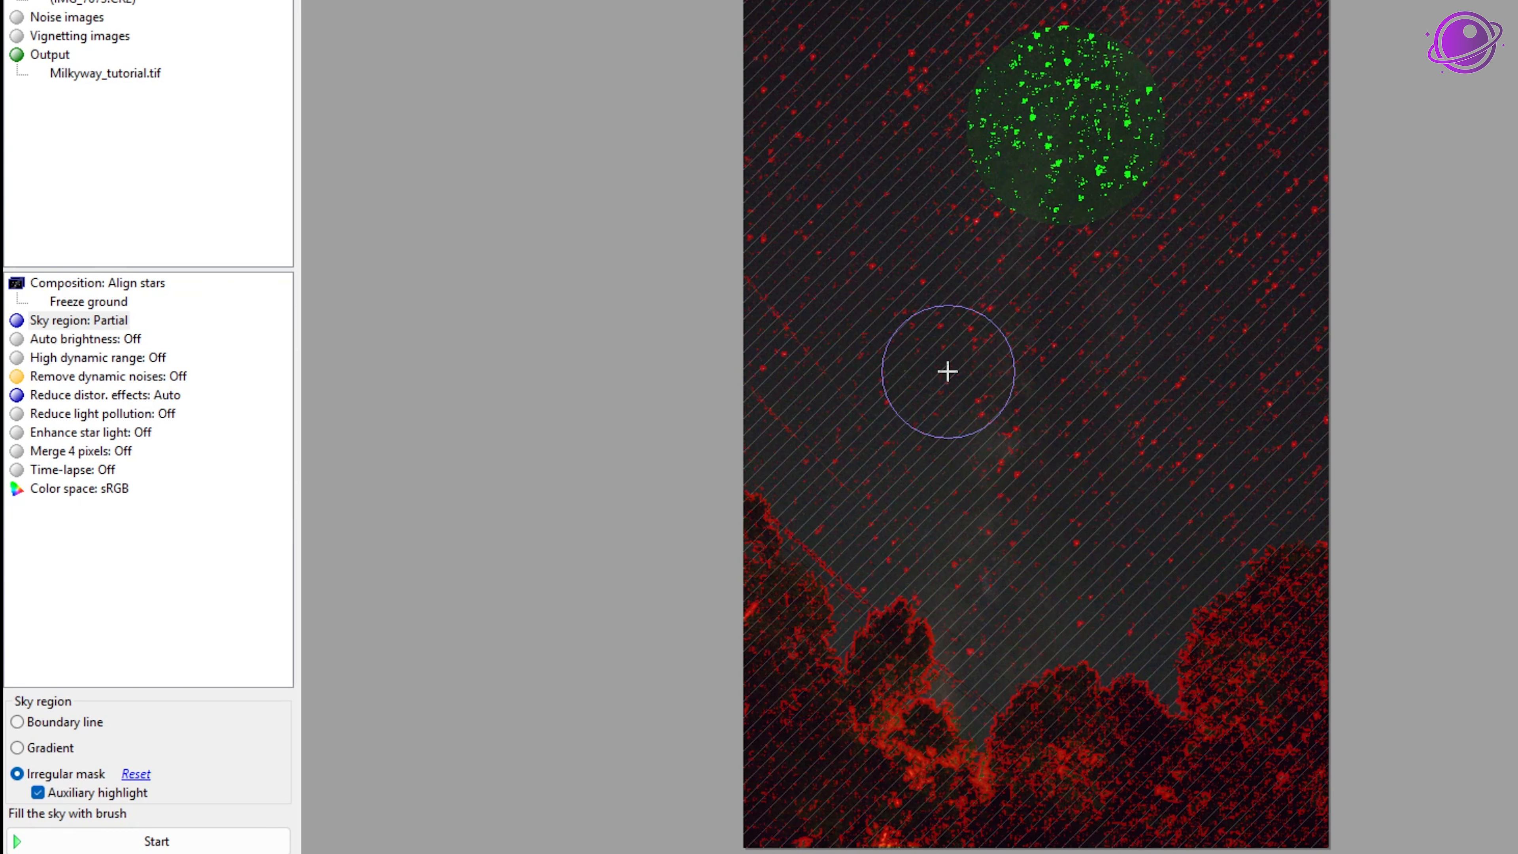
pyautogui.scroll(-1, 947, 369)
pyautogui.scroll(4, 947, 371)
pyautogui.moveTo(1351, 66)
pyautogui.mouseDown()
pyautogui.moveTo(1365, 57)
pyautogui.moveTo(609, 78)
pyautogui.moveTo(708, 207)
pyautogui.mouseUp()
pyautogui.moveTo(1130, 292)
pyautogui.mouseDown()
pyautogui.moveTo(1152, 309)
pyautogui.moveTo(996, 328)
pyautogui.moveTo(989, 343)
pyautogui.mouseUp()
# - Try painting a spot of the mask over the right-hand tree with a smaller brush, and erase it
pyautogui.scroll(-2, 1040, 439)
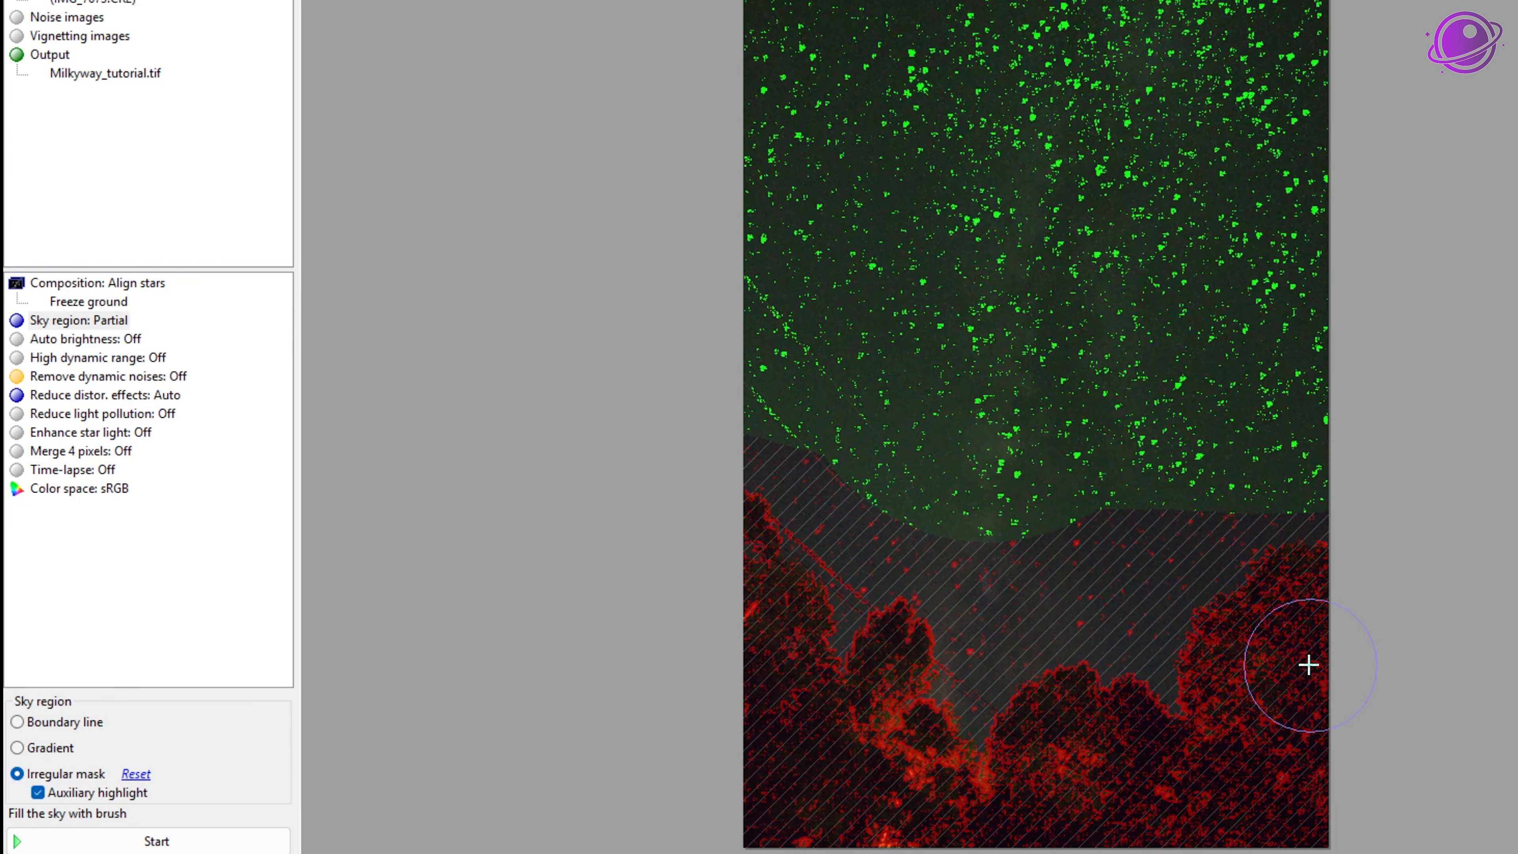
pyautogui.click(1263, 616)
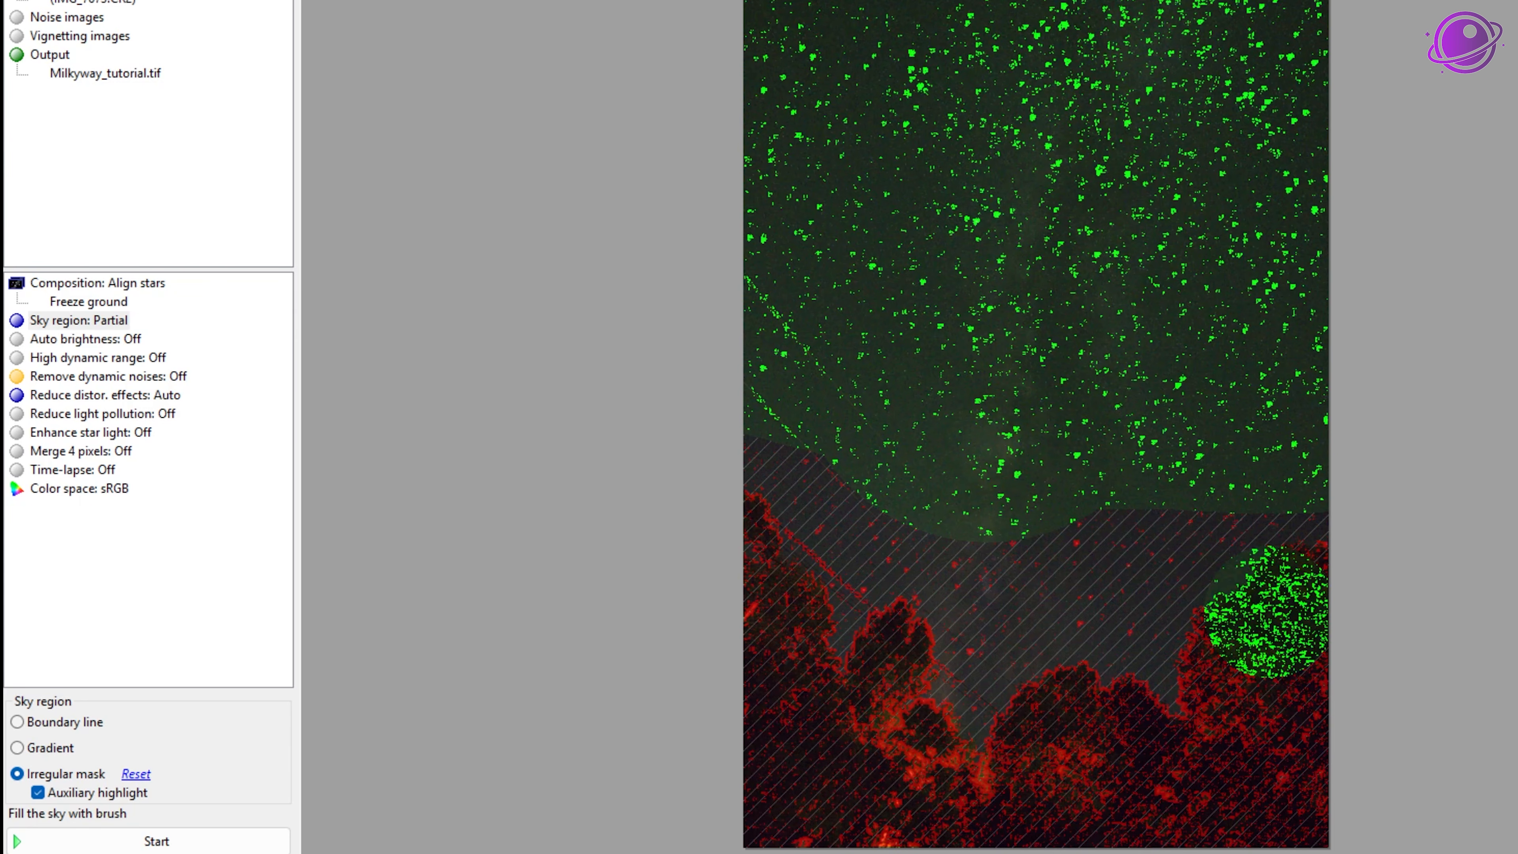
pyautogui.rightClick(1257, 612)
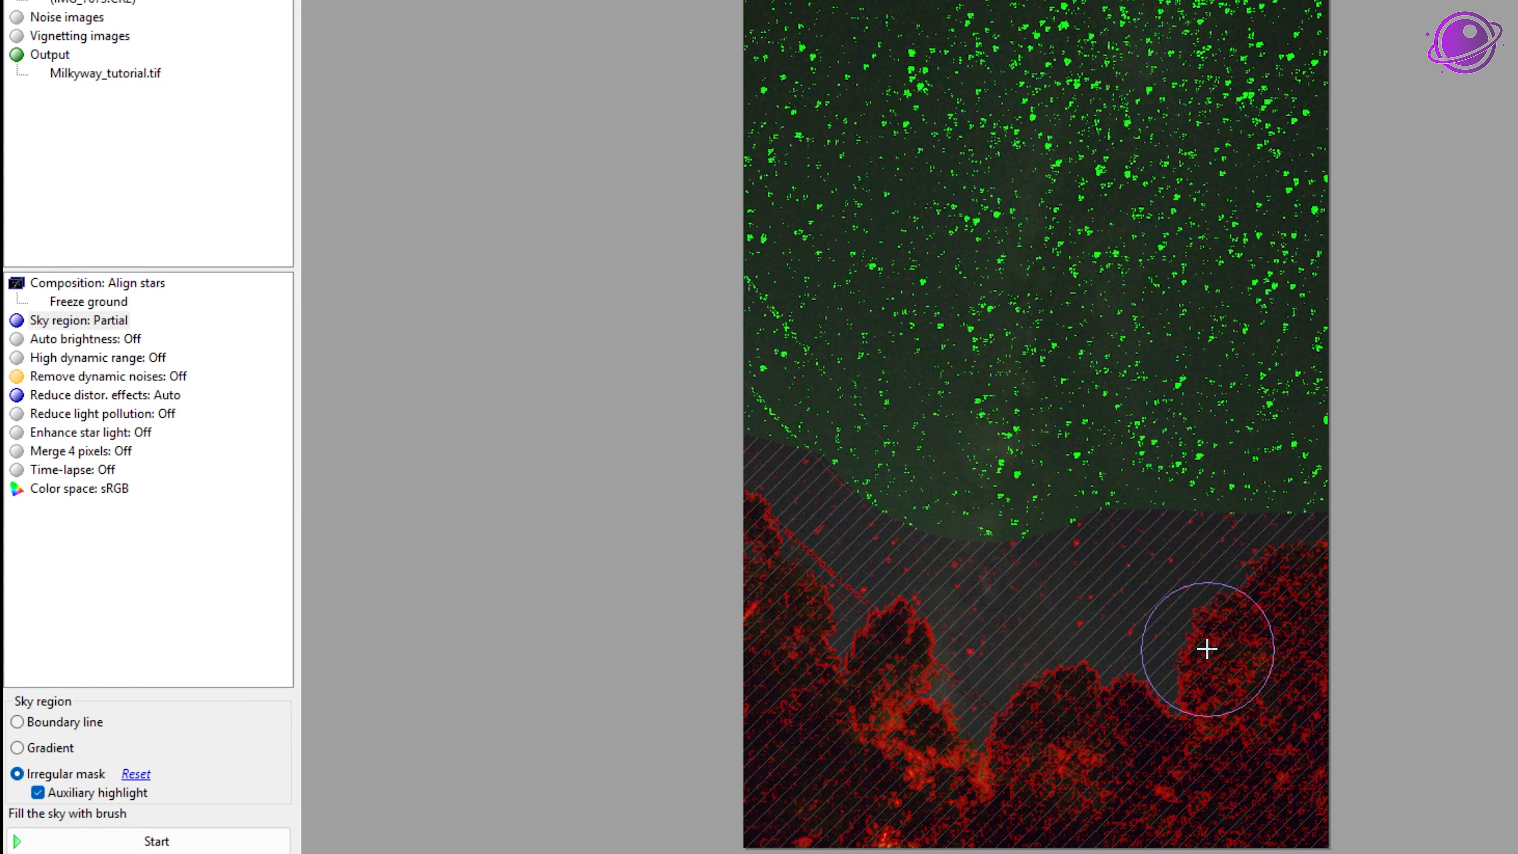
# - Extend the sky mask down to the tree line, using a smaller brush along the edges of the trees
pyautogui.moveTo(1254, 475)
pyautogui.mouseDown()
pyautogui.moveTo(1131, 502)
pyautogui.moveTo(1084, 548)
pyautogui.moveTo(1119, 606)
pyautogui.moveTo(1001, 586)
pyautogui.moveTo(960, 538)
pyautogui.moveTo(888, 509)
pyautogui.moveTo(780, 423)
pyautogui.mouseUp()
pyautogui.scroll(-4, 998, 604)
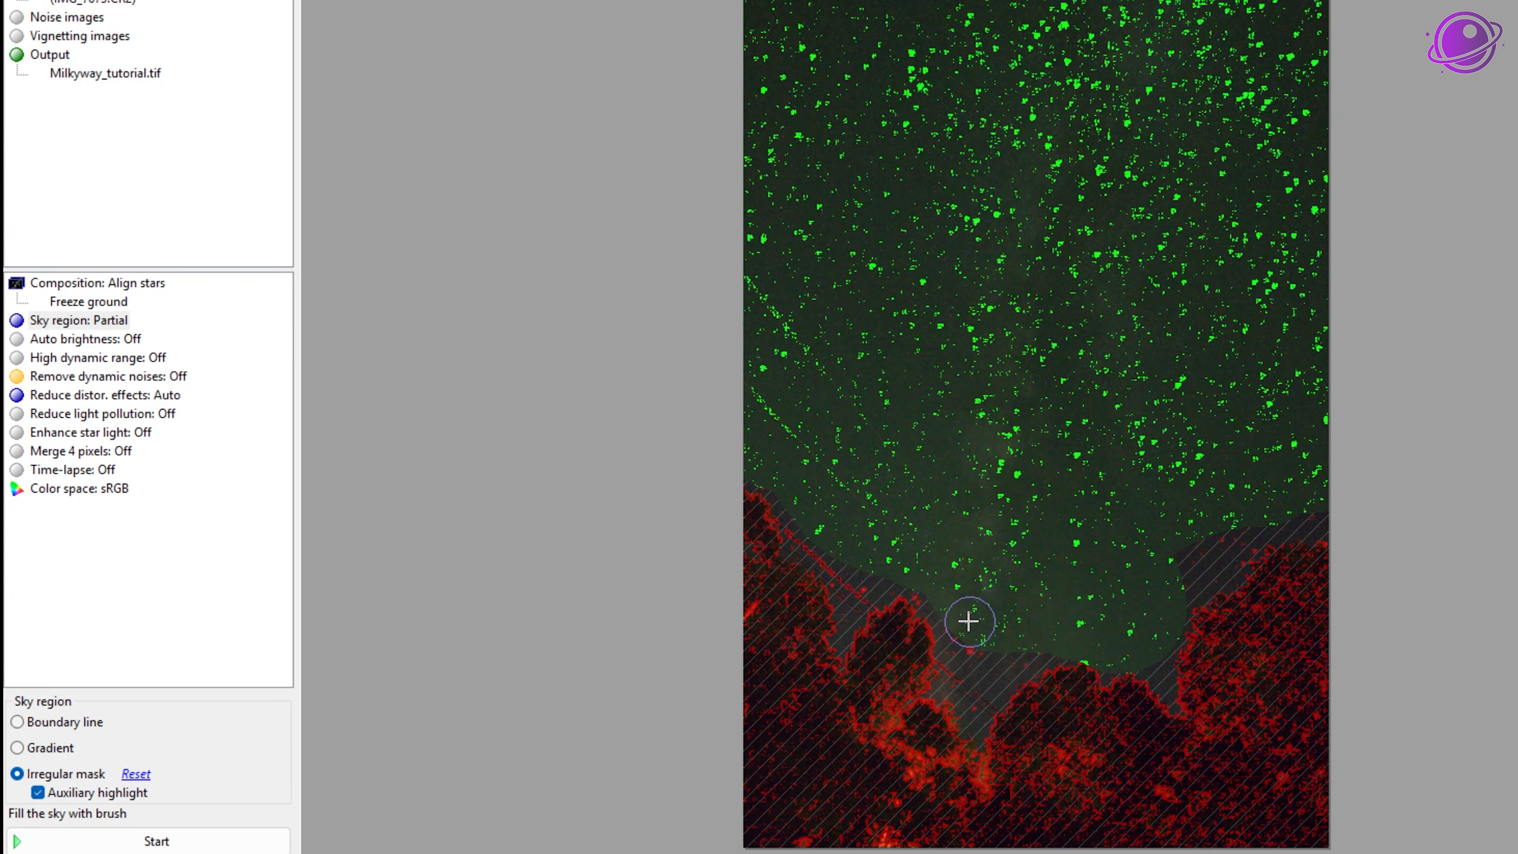
pyautogui.moveTo(969, 624)
pyautogui.mouseDown()
pyautogui.moveTo(1003, 653)
pyautogui.moveTo(1070, 661)
pyautogui.moveTo(1081, 687)
pyautogui.mouseUp()
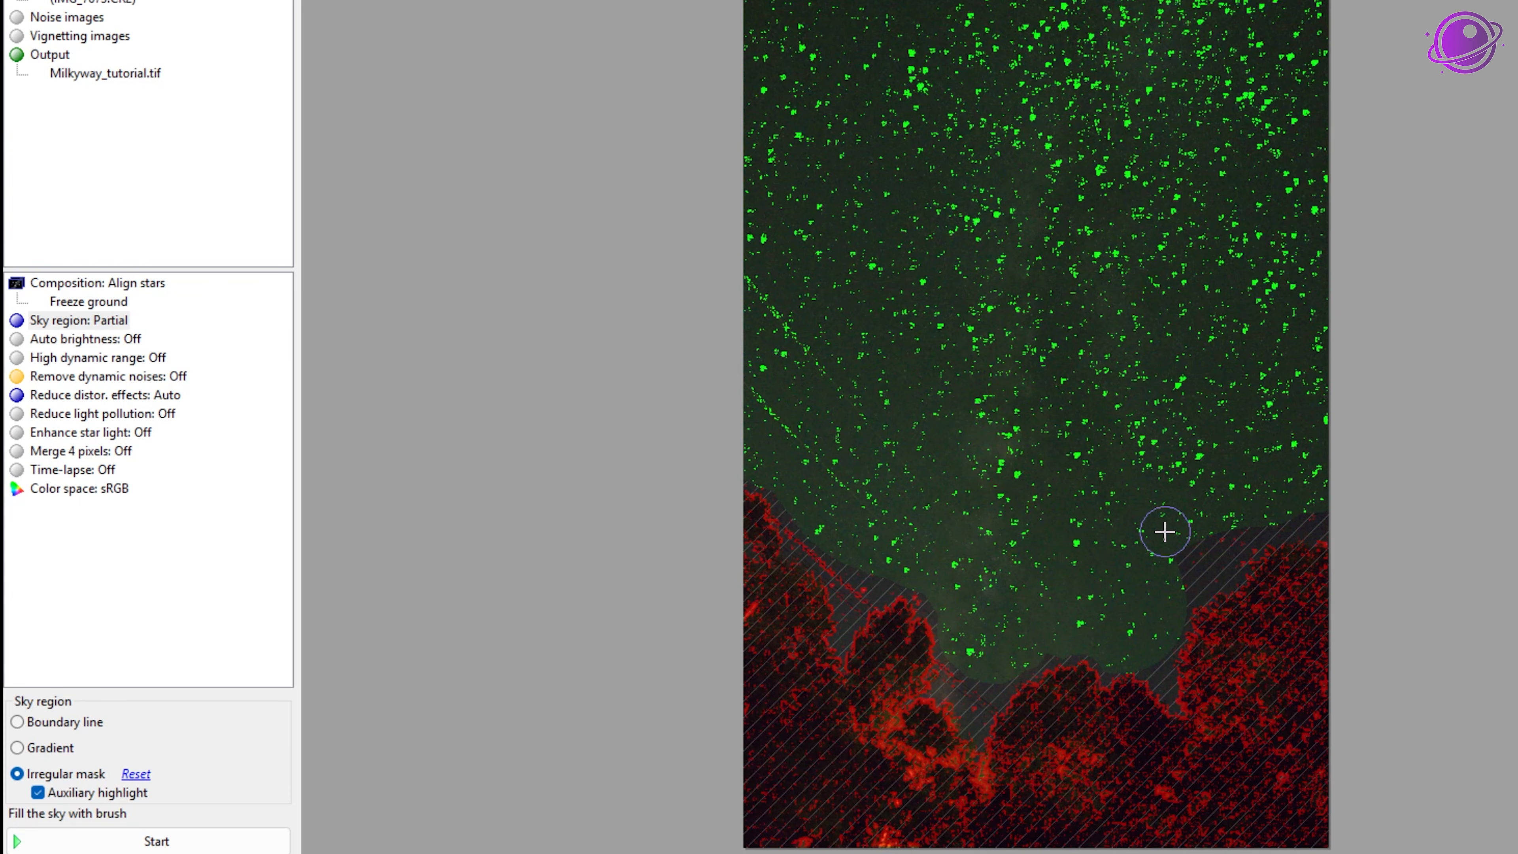
pyautogui.moveTo(1204, 541)
pyautogui.mouseDown()
pyautogui.moveTo(1183, 571)
pyautogui.moveTo(1258, 505)
pyautogui.moveTo(1311, 508)
pyautogui.mouseUp()
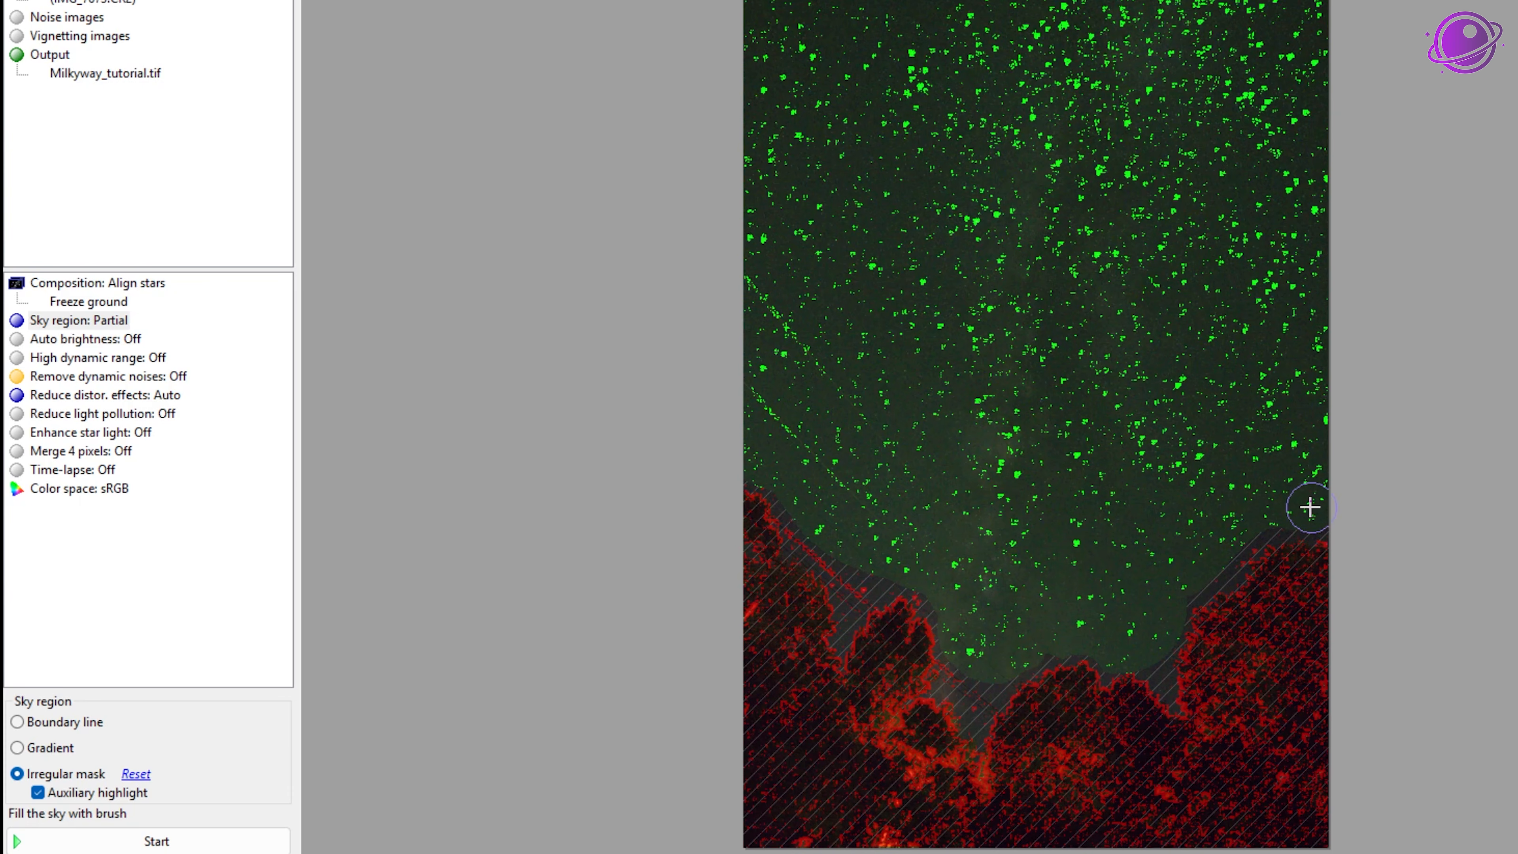
pyautogui.moveTo(873, 489)
pyautogui.mouseDown()
pyautogui.moveTo(853, 555)
pyautogui.moveTo(875, 577)
pyautogui.mouseUp()
# - Turn Auto brightness on
pyautogui.click(31, 338)
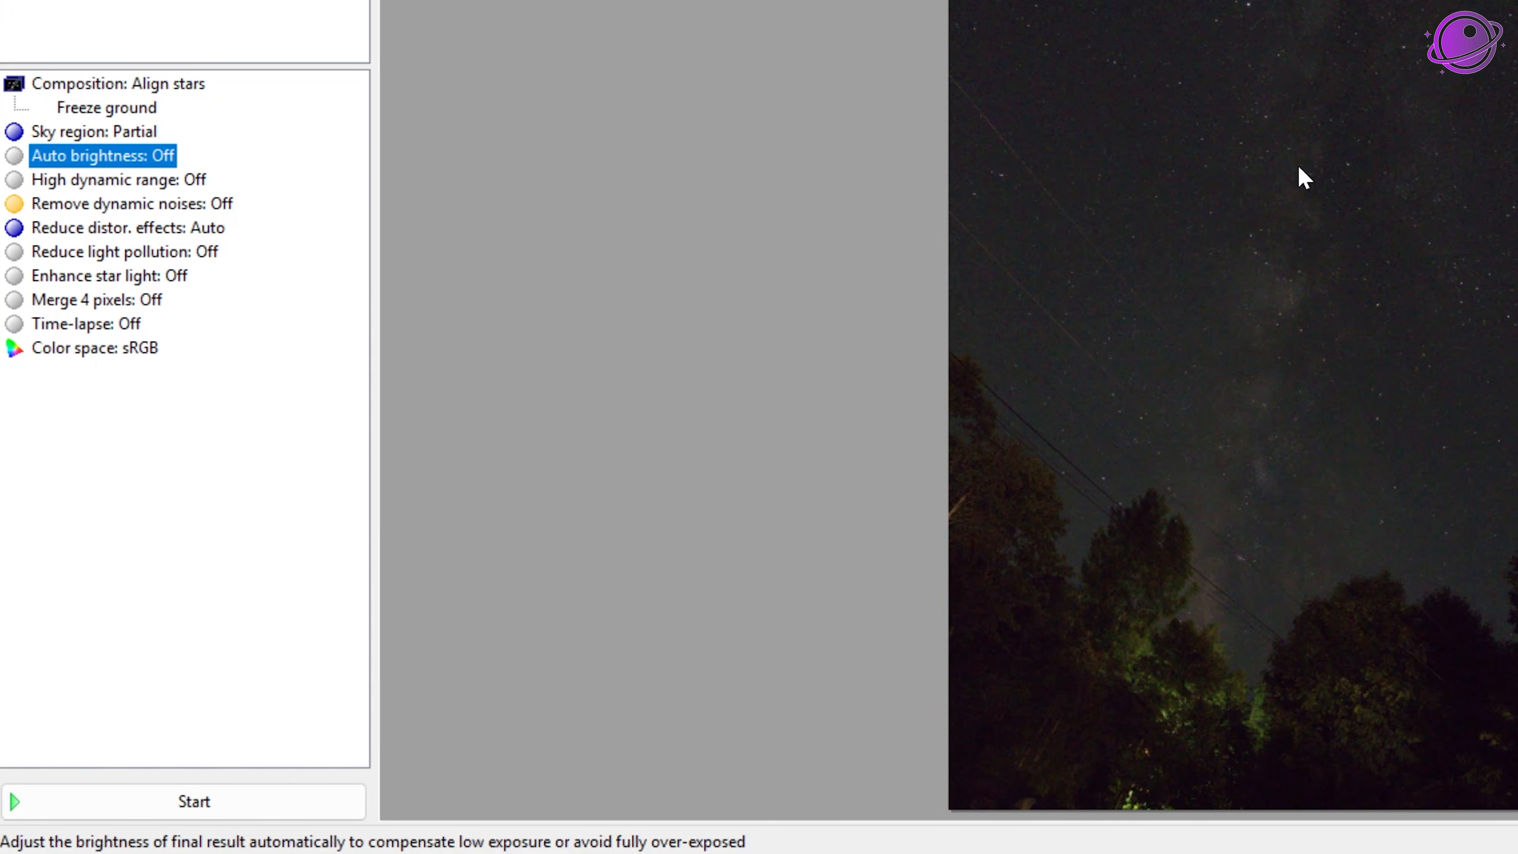
pyautogui.click(121, 151)
pyautogui.click(166, 168)
pyautogui.click(148, 155)
pyautogui.click(135, 157)
# - Check the High dynamic range option and turn Remove dynamic noises on
pyautogui.click(112, 180)
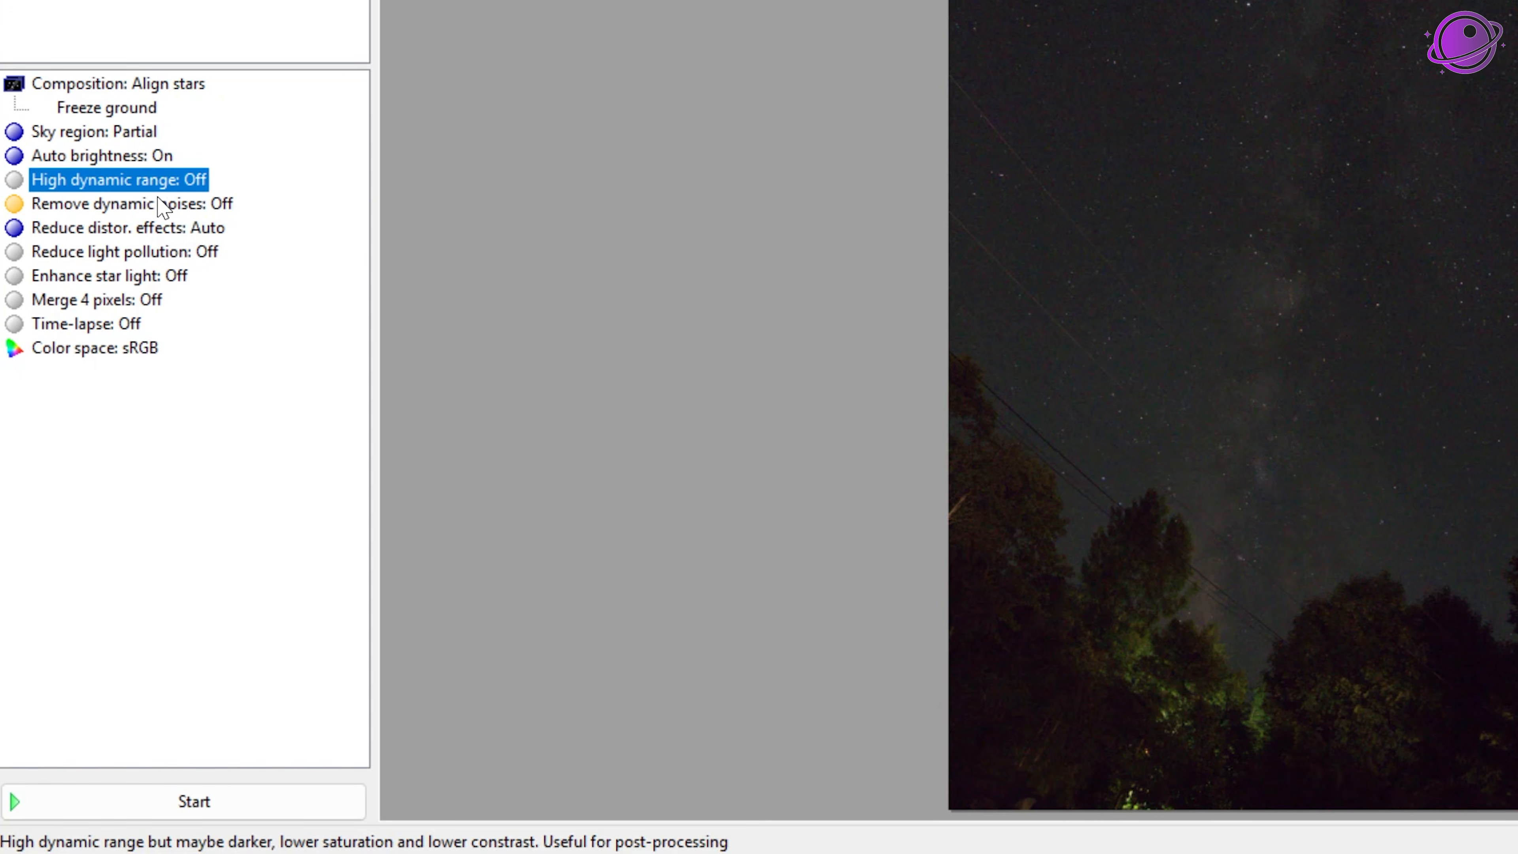
pyautogui.click(200, 206)
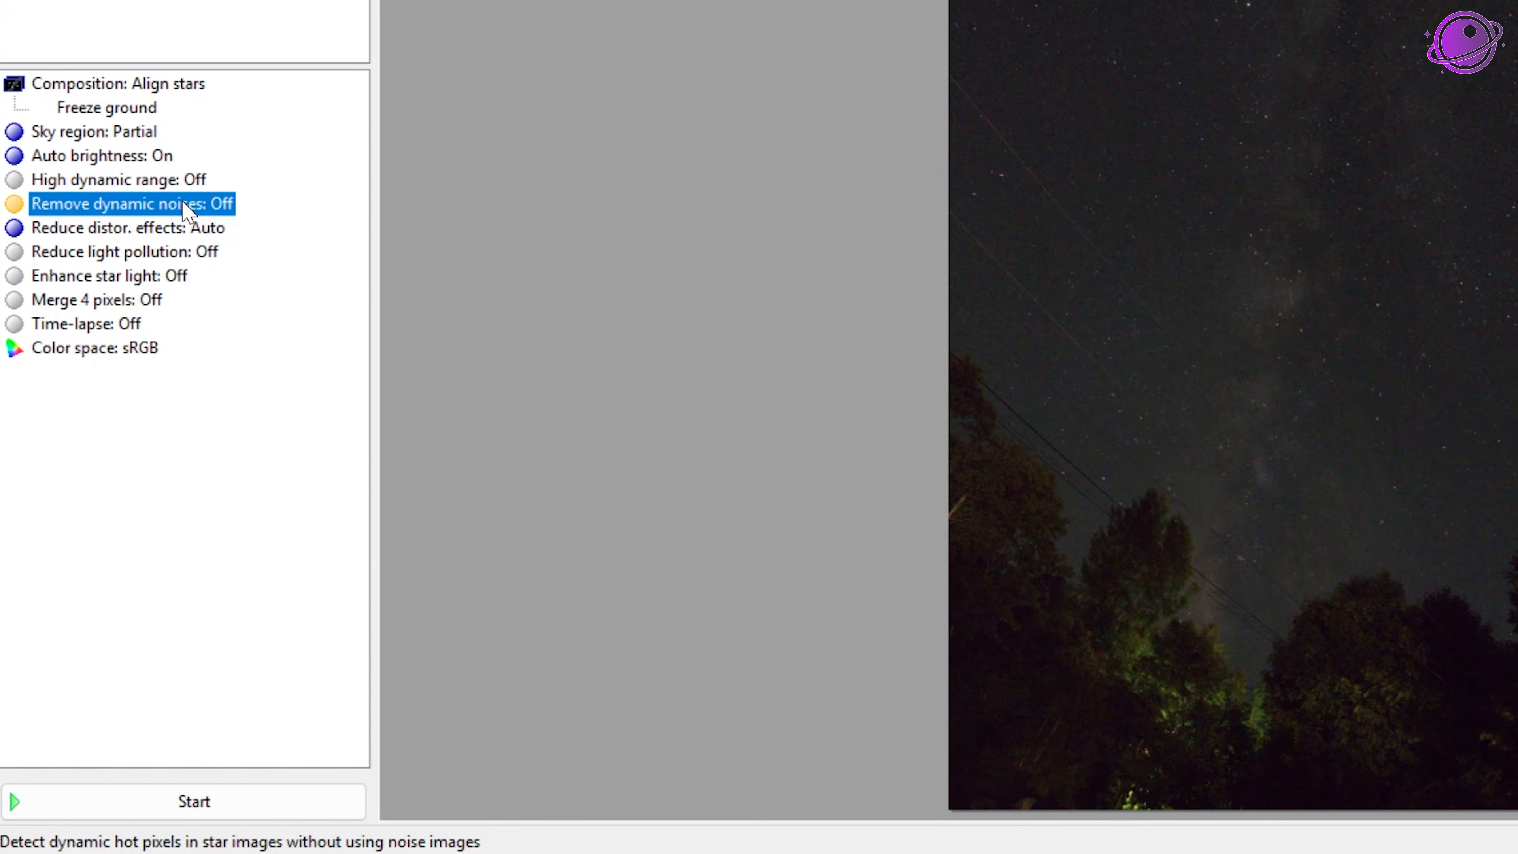
pyautogui.click(200, 209)
pyautogui.click(209, 218)
# - Set Reduce distortion effects to Complex
pyautogui.click(95, 233)
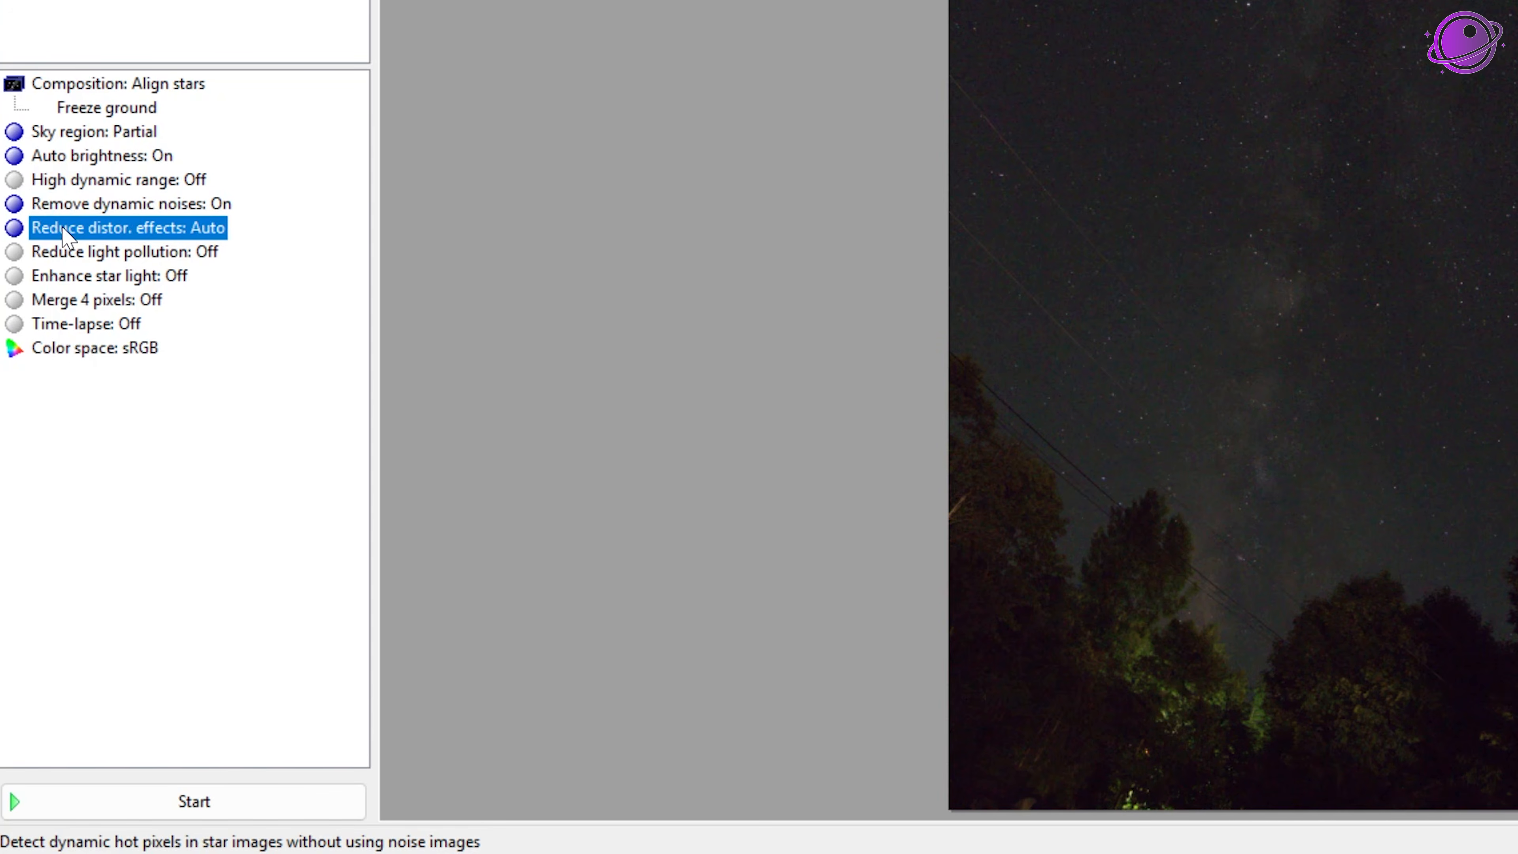
pyautogui.click(171, 229)
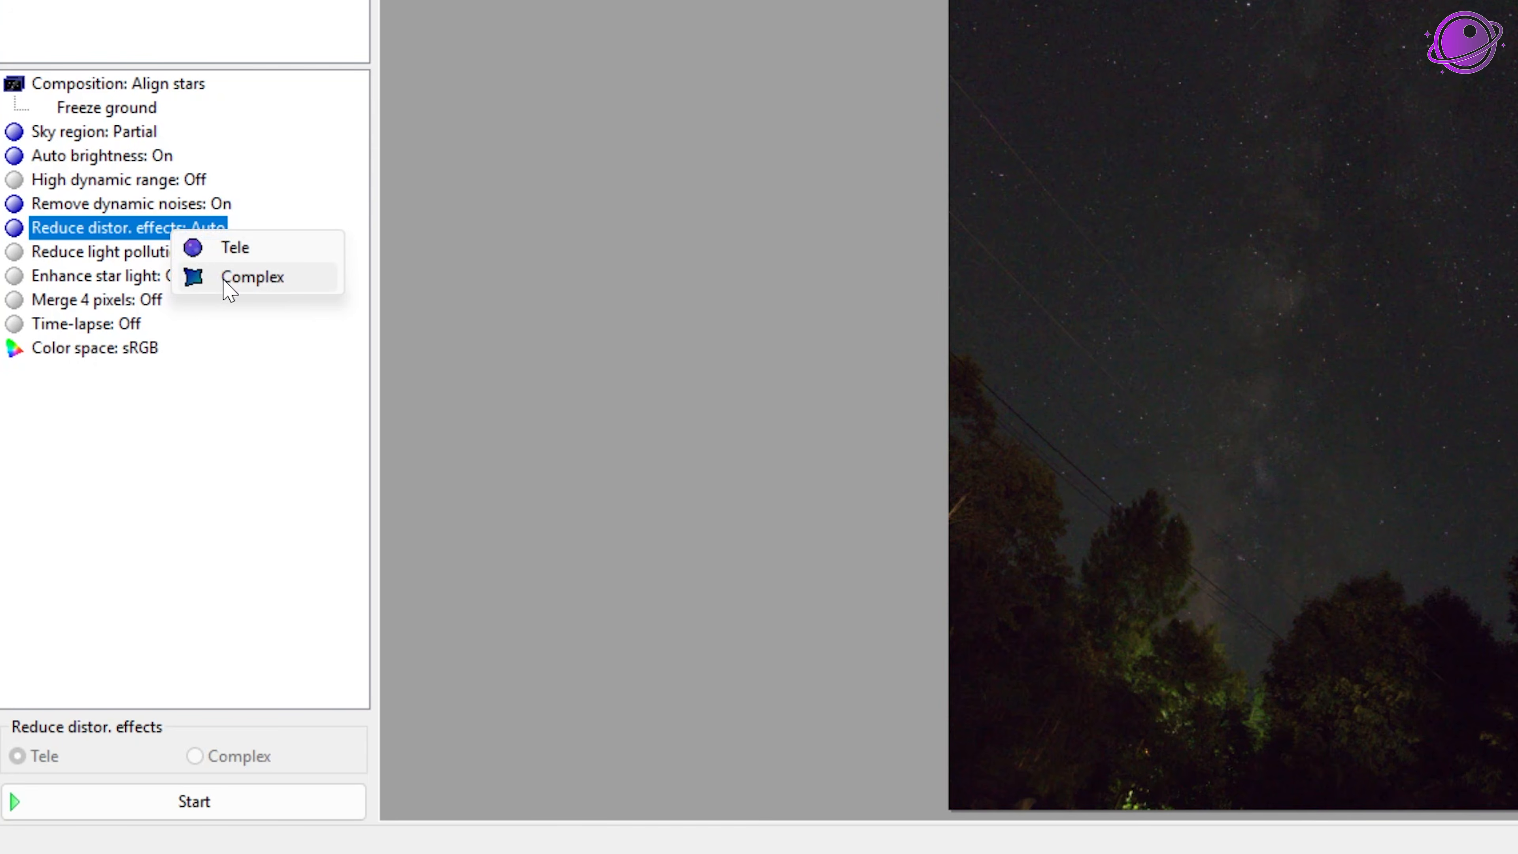
pyautogui.click(223, 281)
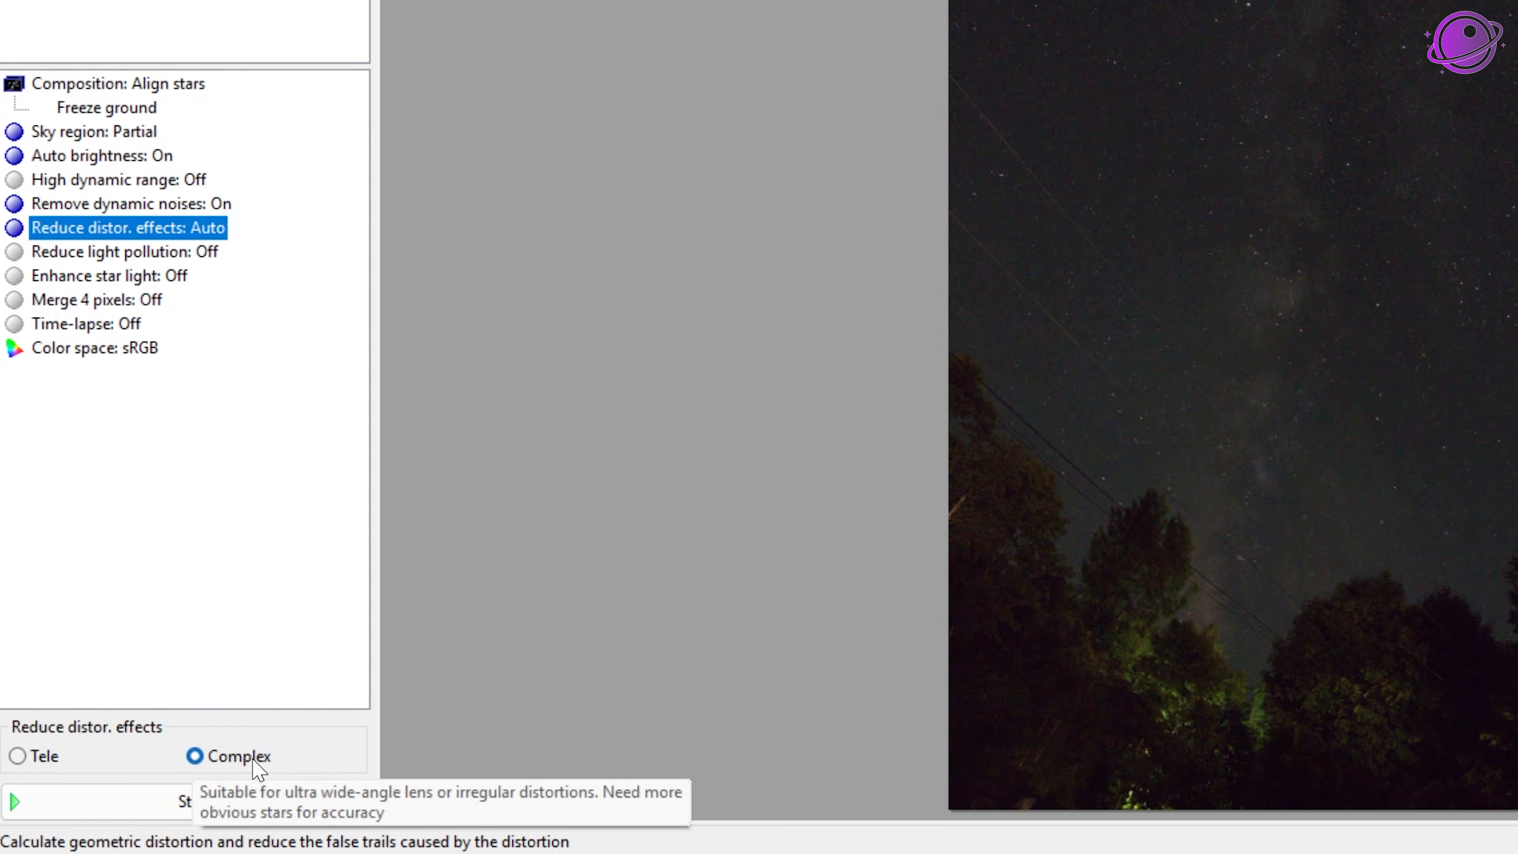
# - Look through the Reduce light pollution, Enhance star light, Merge 4 pixels, Time-lapse and Color space options
pyautogui.click(147, 255)
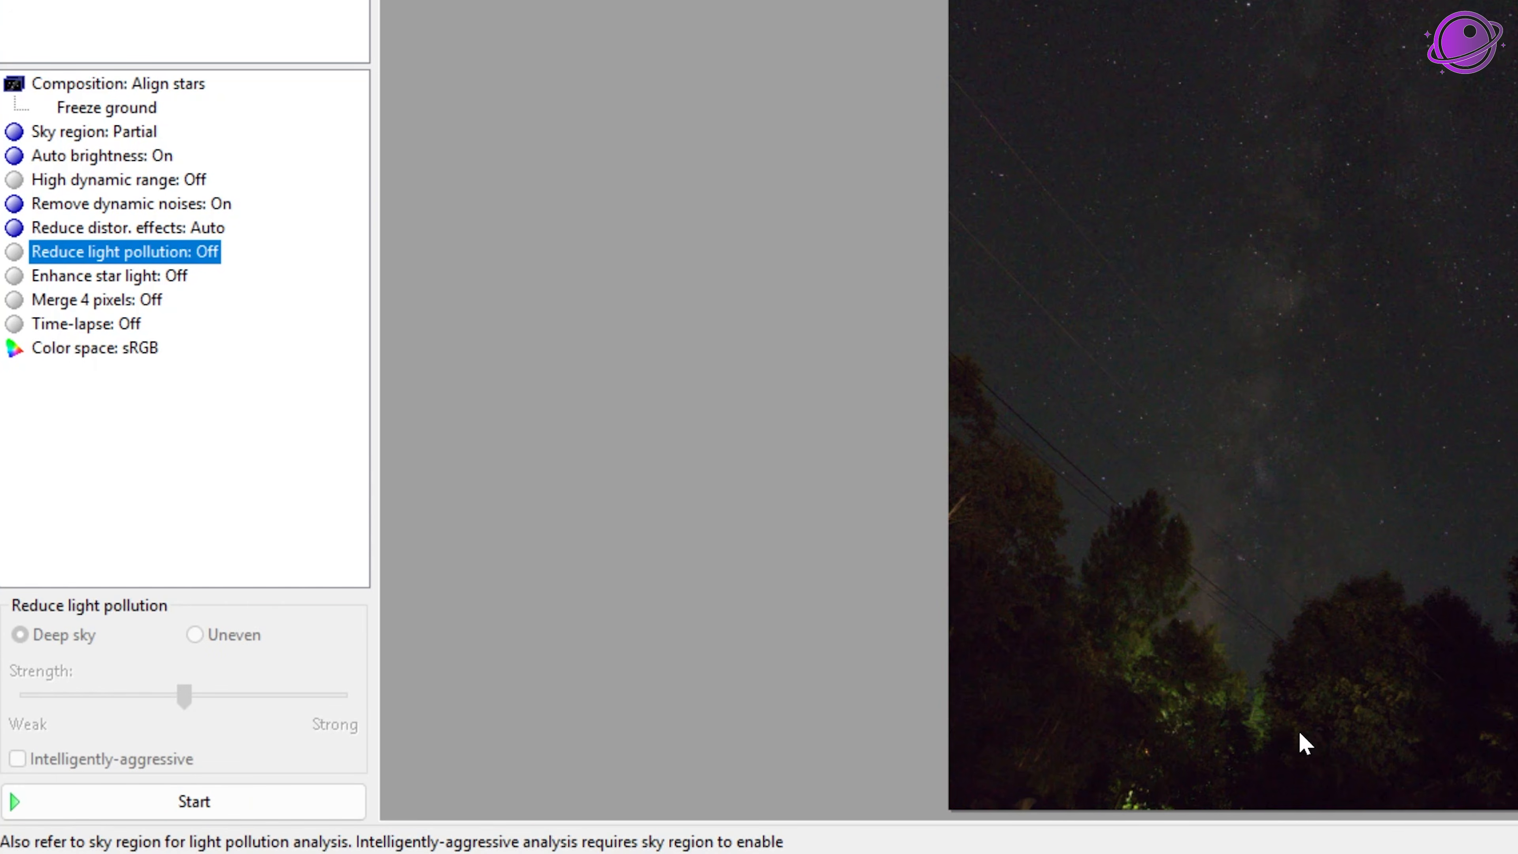
pyautogui.click(151, 257)
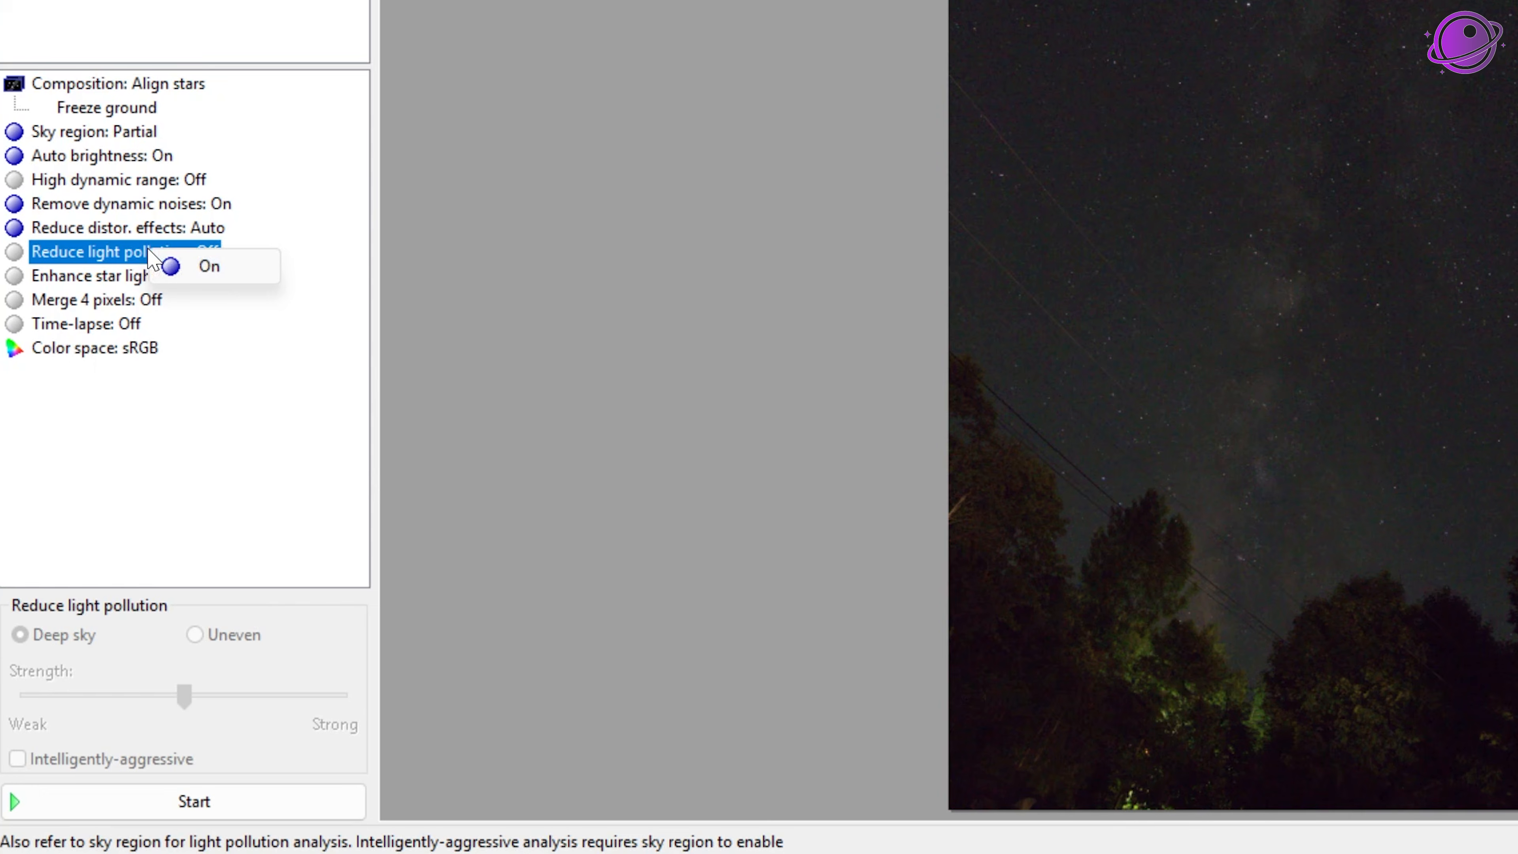
pyautogui.click(139, 428)
pyautogui.click(114, 279)
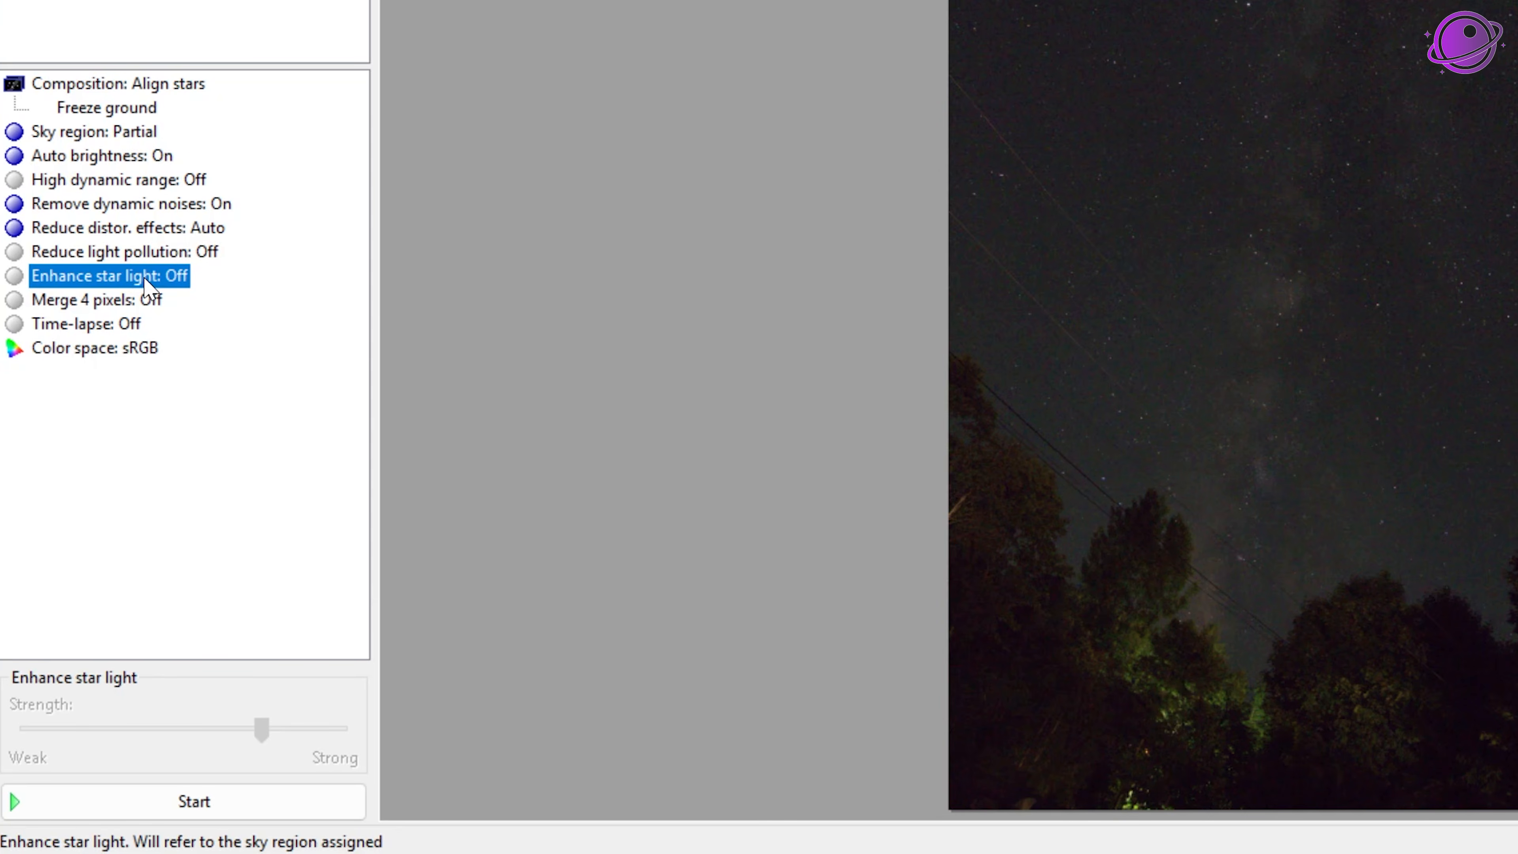
pyautogui.click(159, 301)
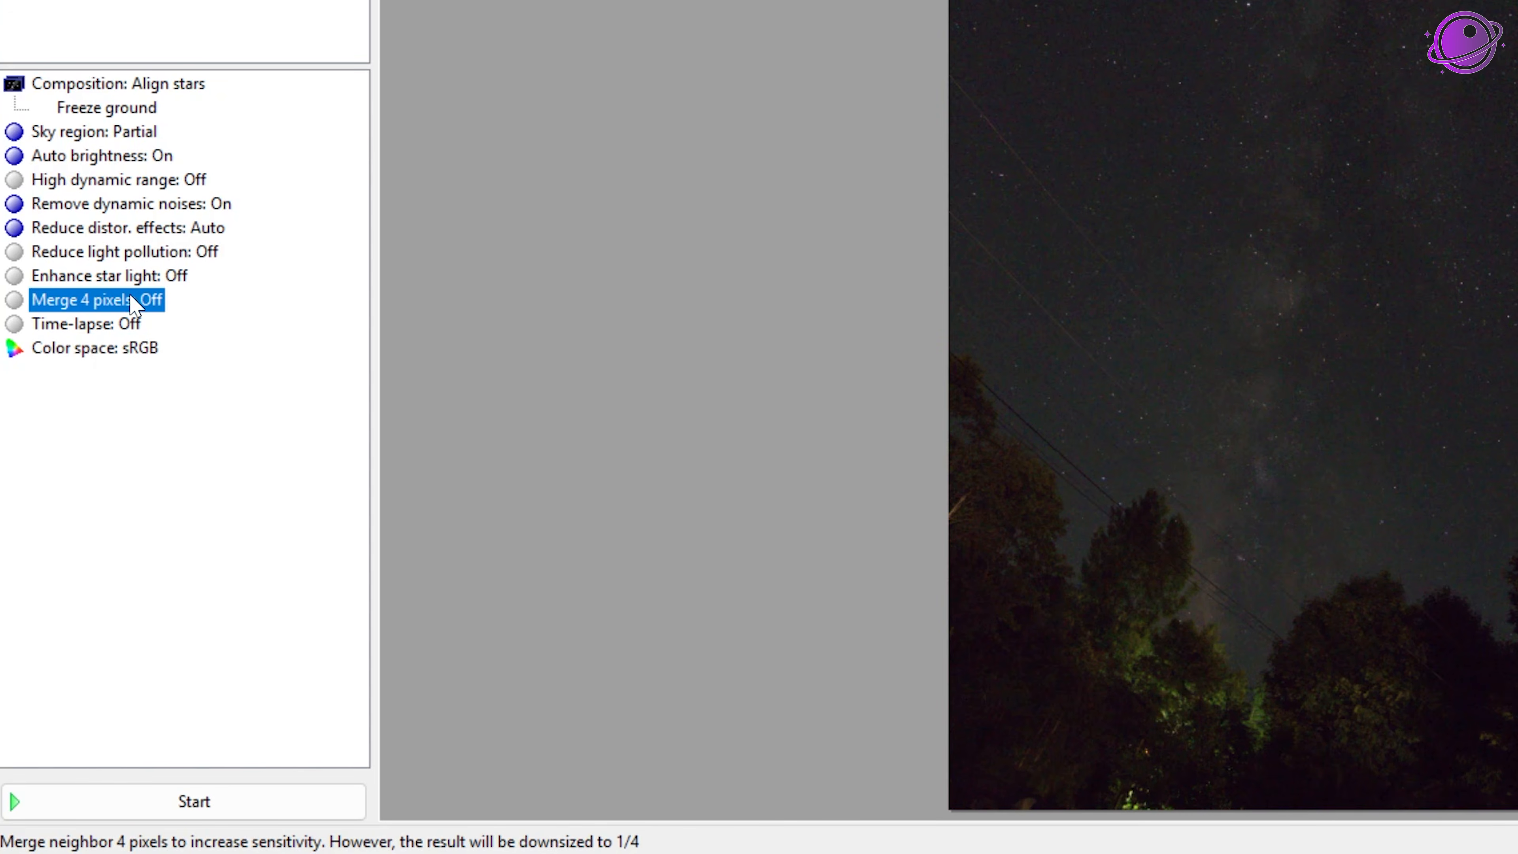
pyautogui.click(65, 323)
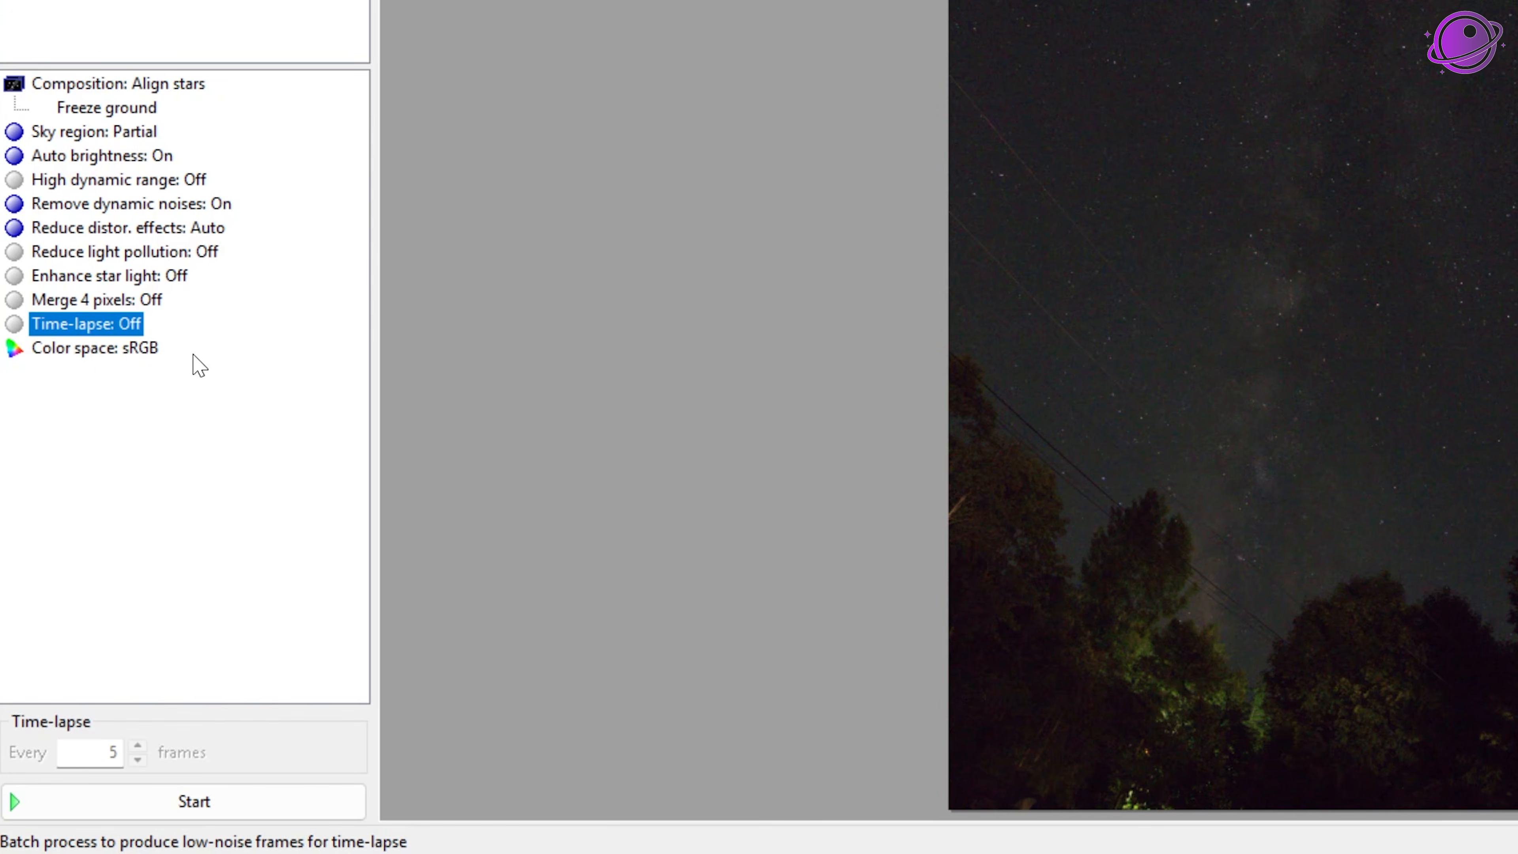
pyautogui.click(144, 352)
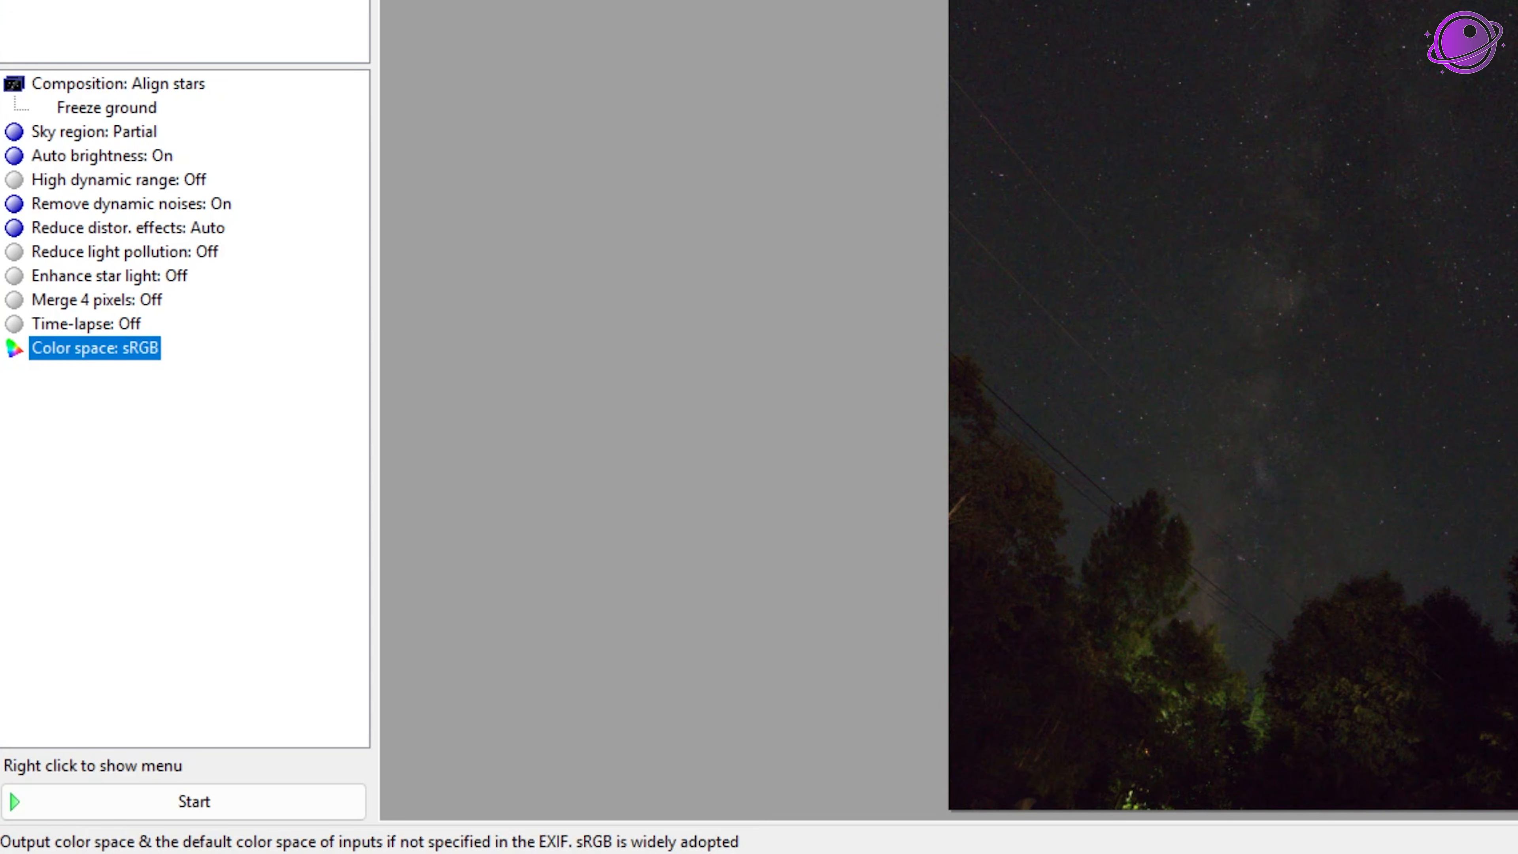
# - Run the stacking process and close the processing log once it completes
pyautogui.click(223, 807)
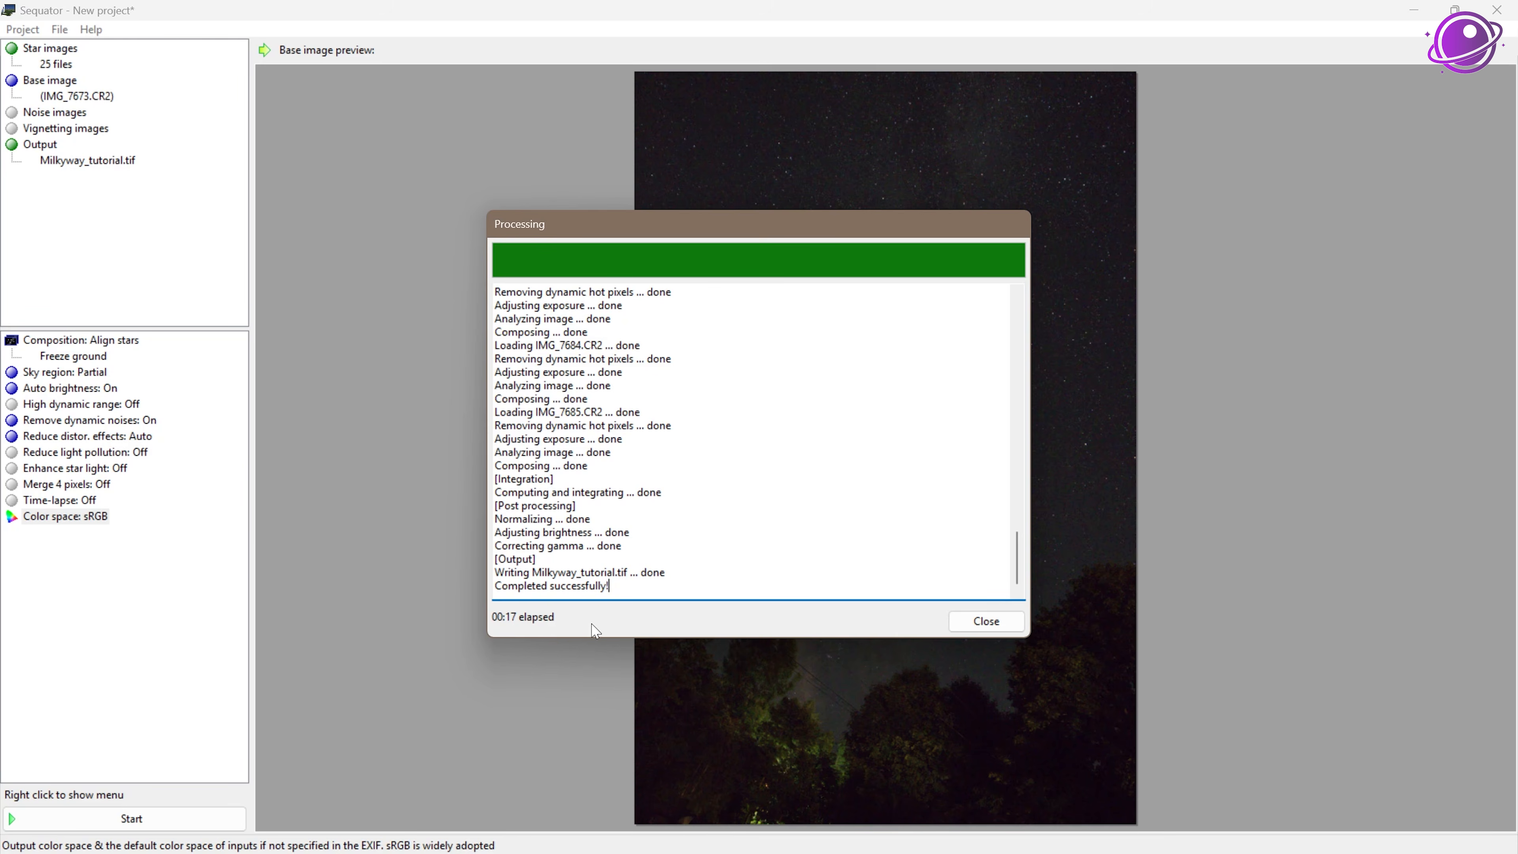
pyautogui.click(978, 628)
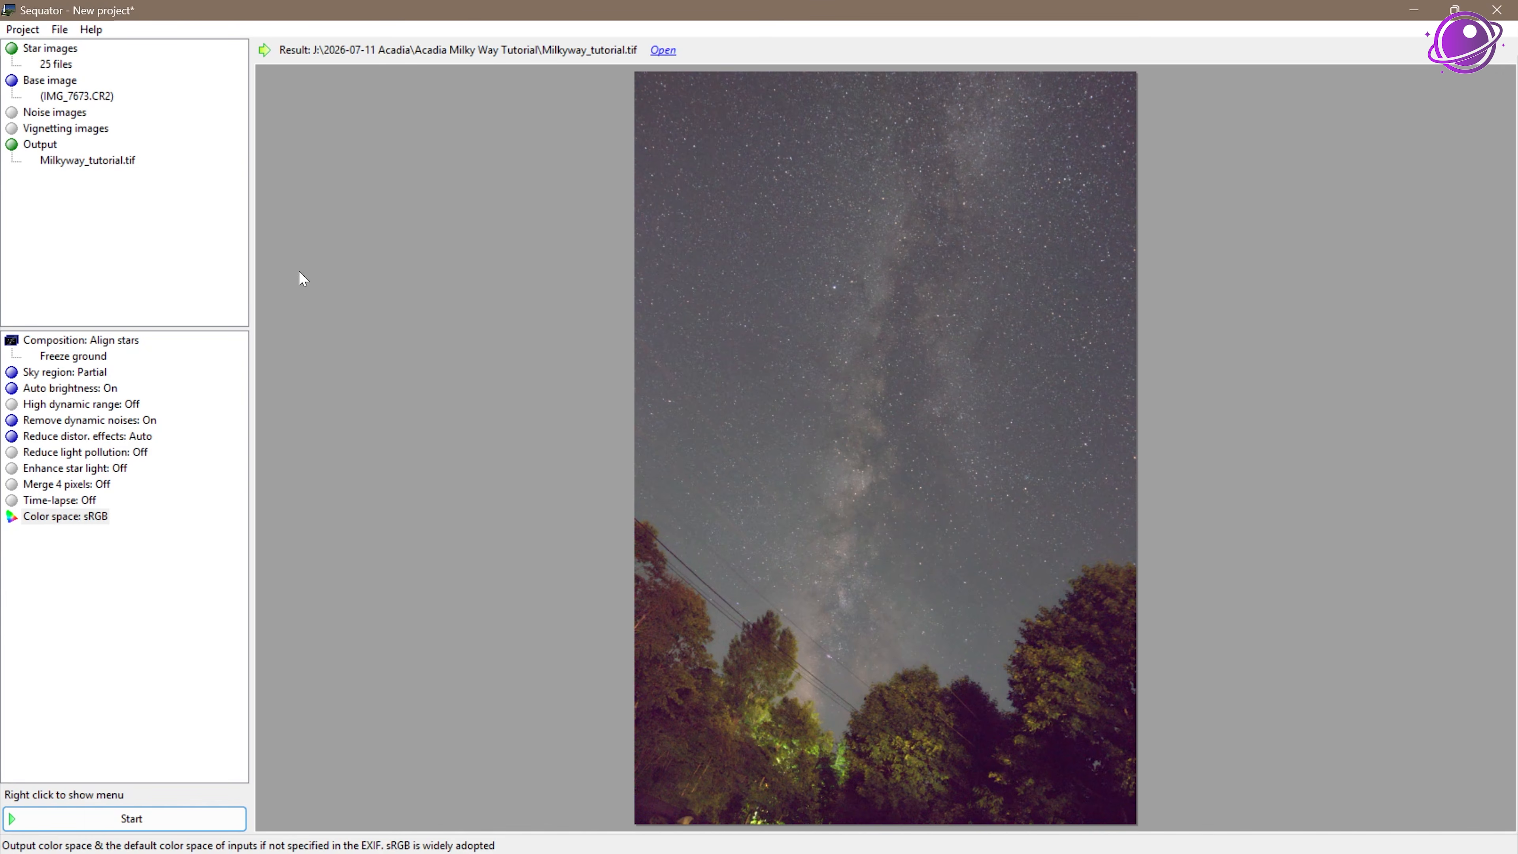
# - Open the stacked Milkyway_tutorial.tif in the image viewer and examine the stars, Milky Way and trees up close
pyautogui.click(657, 54)
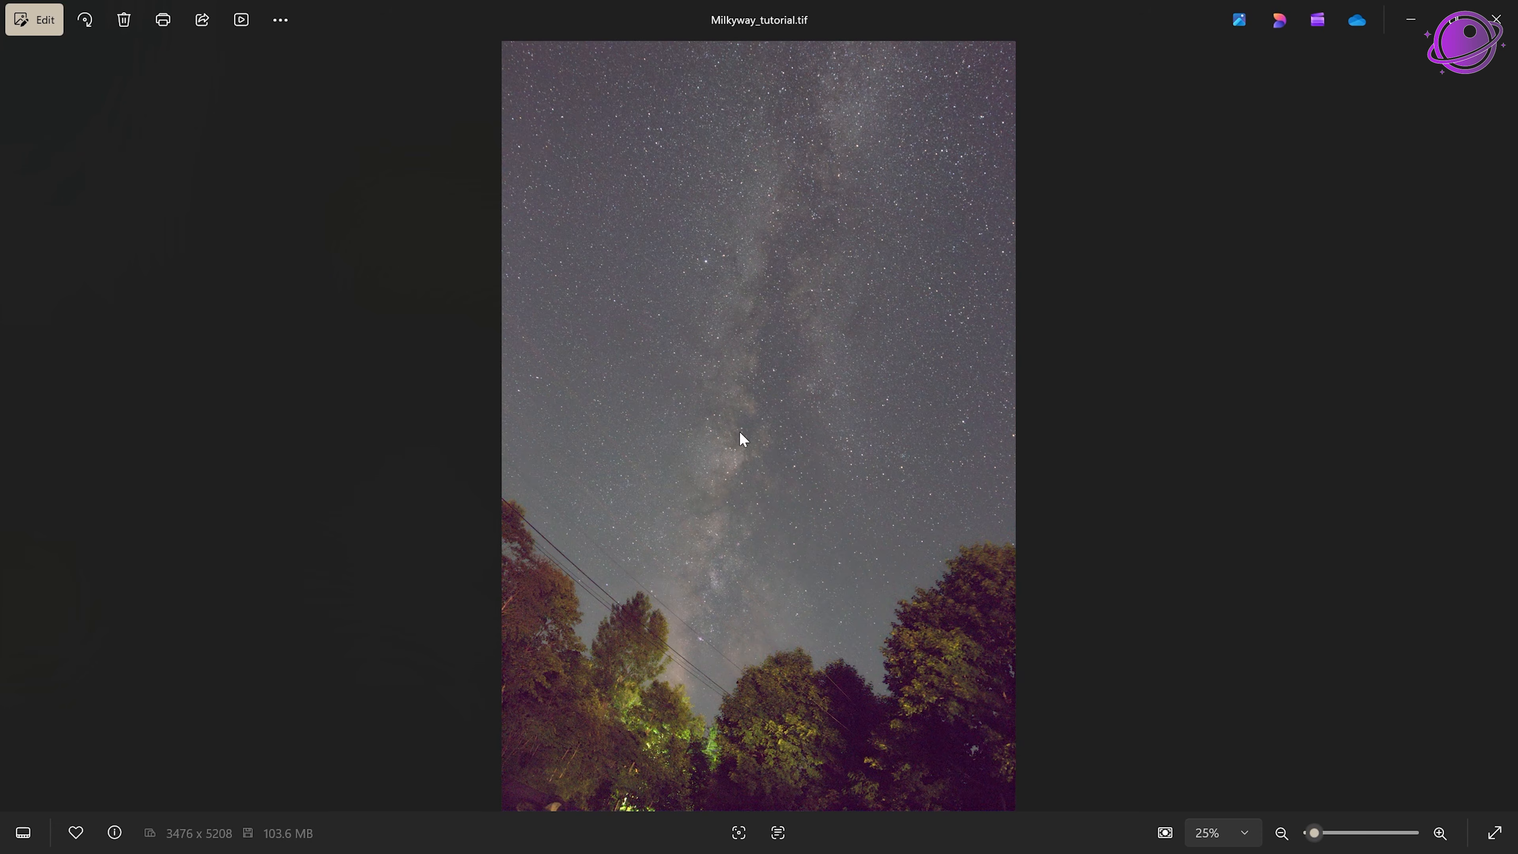
pyautogui.scroll(5, 739, 430)
pyautogui.scroll(6, 555, 281)
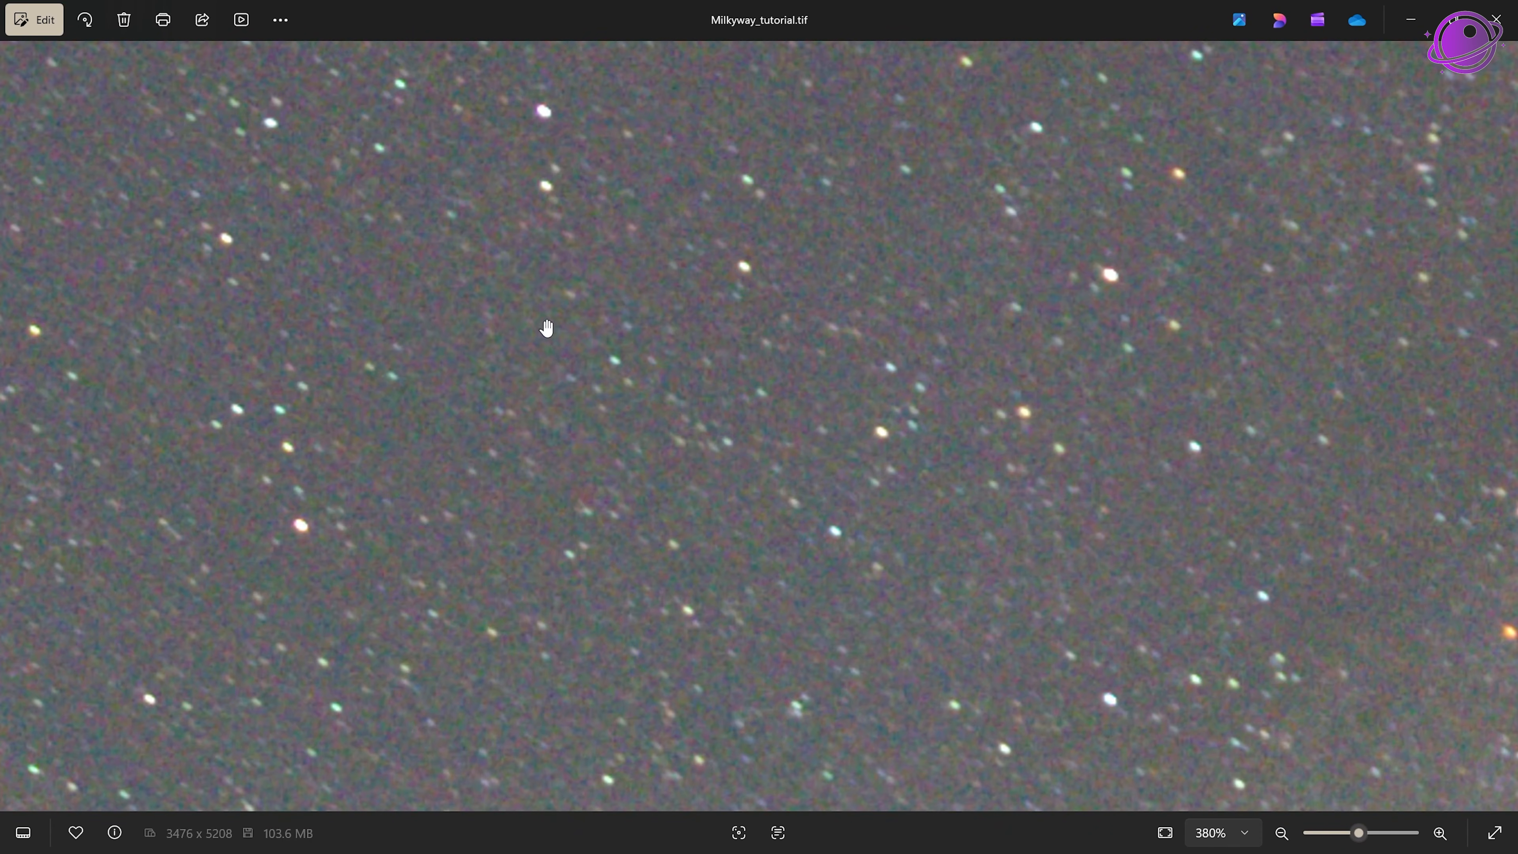
pyautogui.scroll(-4, 550, 335)
pyautogui.scroll(-3, 773, 437)
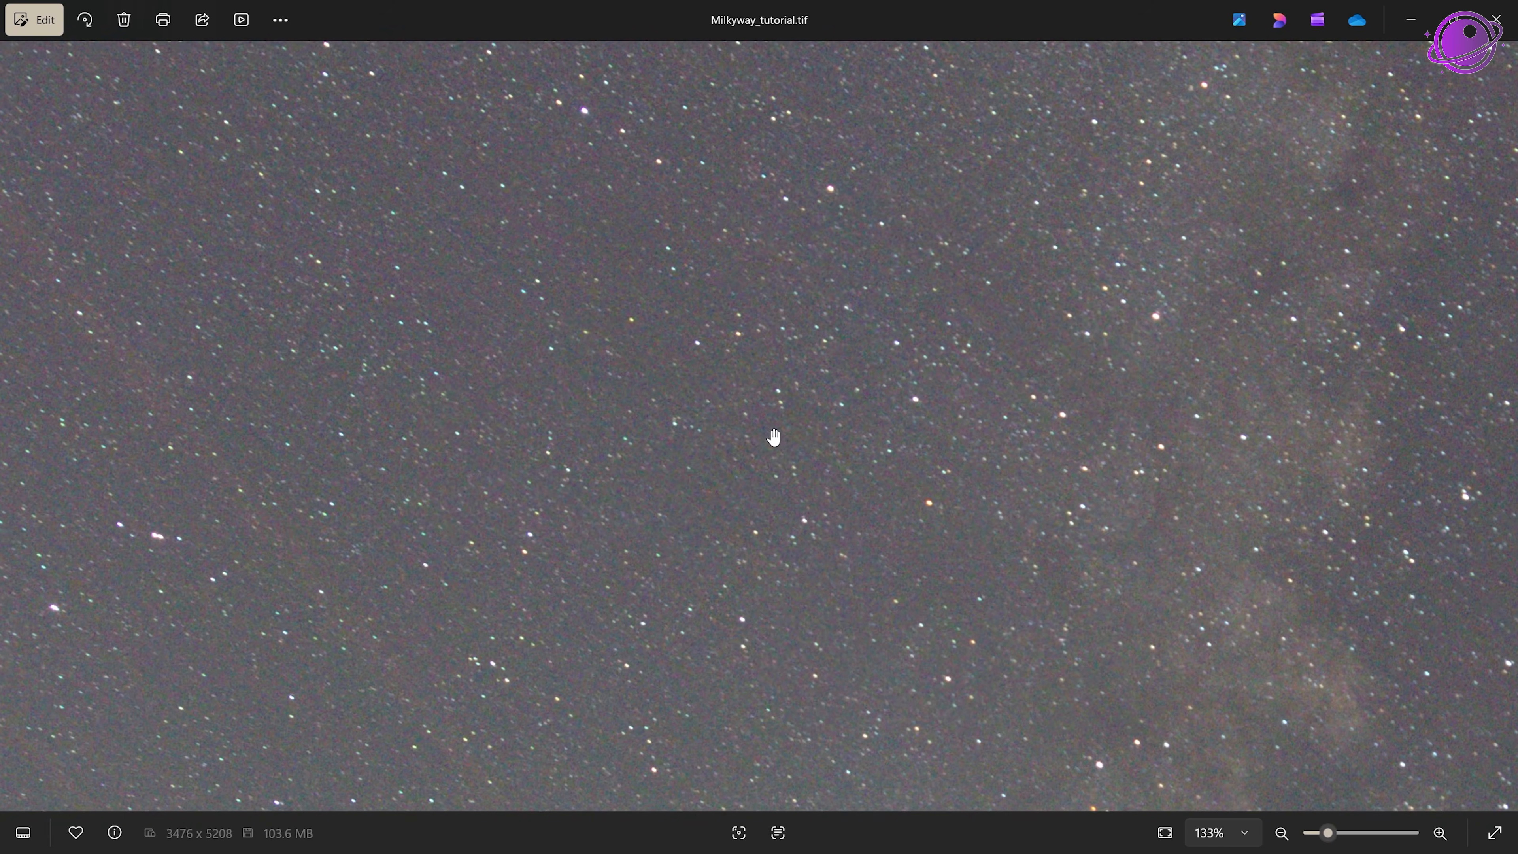
pyautogui.moveTo(1054, 343); pyautogui.dragTo(364, 338)
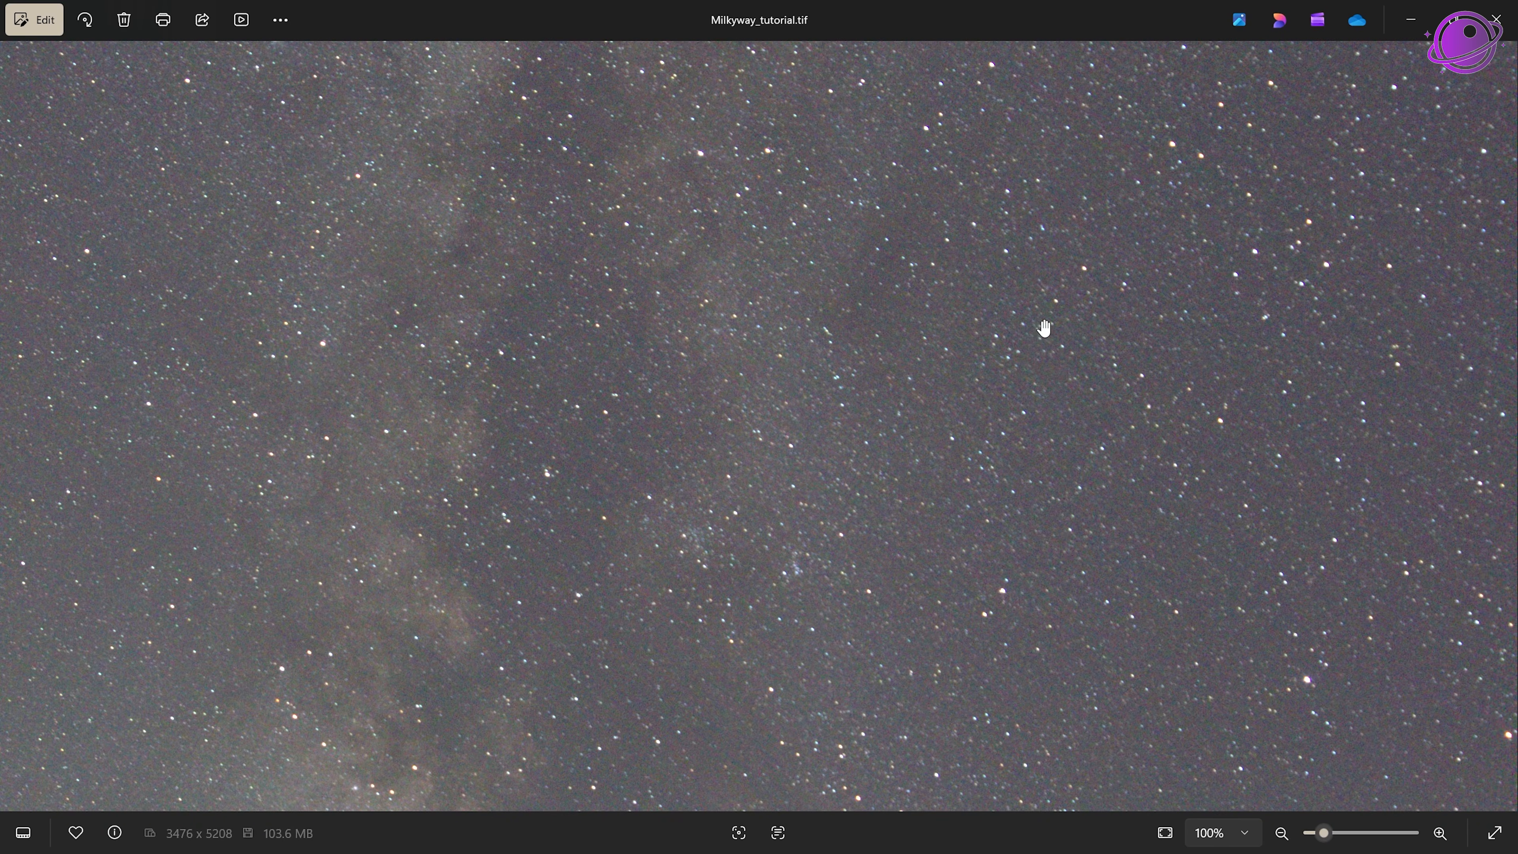
pyautogui.scroll(-3, 1044, 328)
pyautogui.moveTo(1224, 278); pyautogui.dragTo(851, 620)
pyautogui.moveTo(990, 220); pyautogui.dragTo(1173, 482)
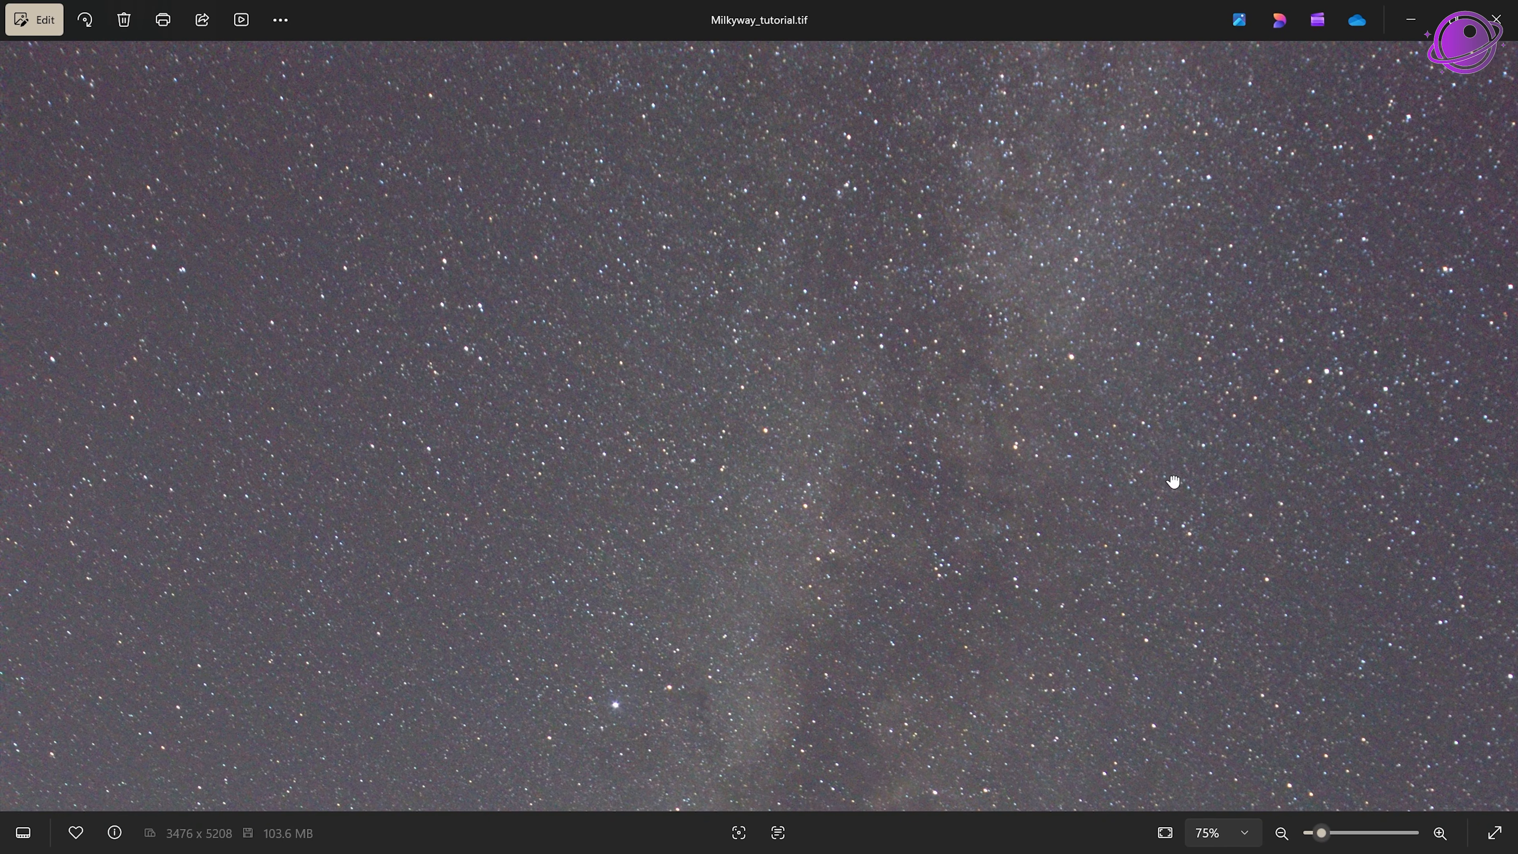
pyautogui.moveTo(1315, 428); pyautogui.dragTo(1061, 220)
pyautogui.scroll(2, 1108, 292)
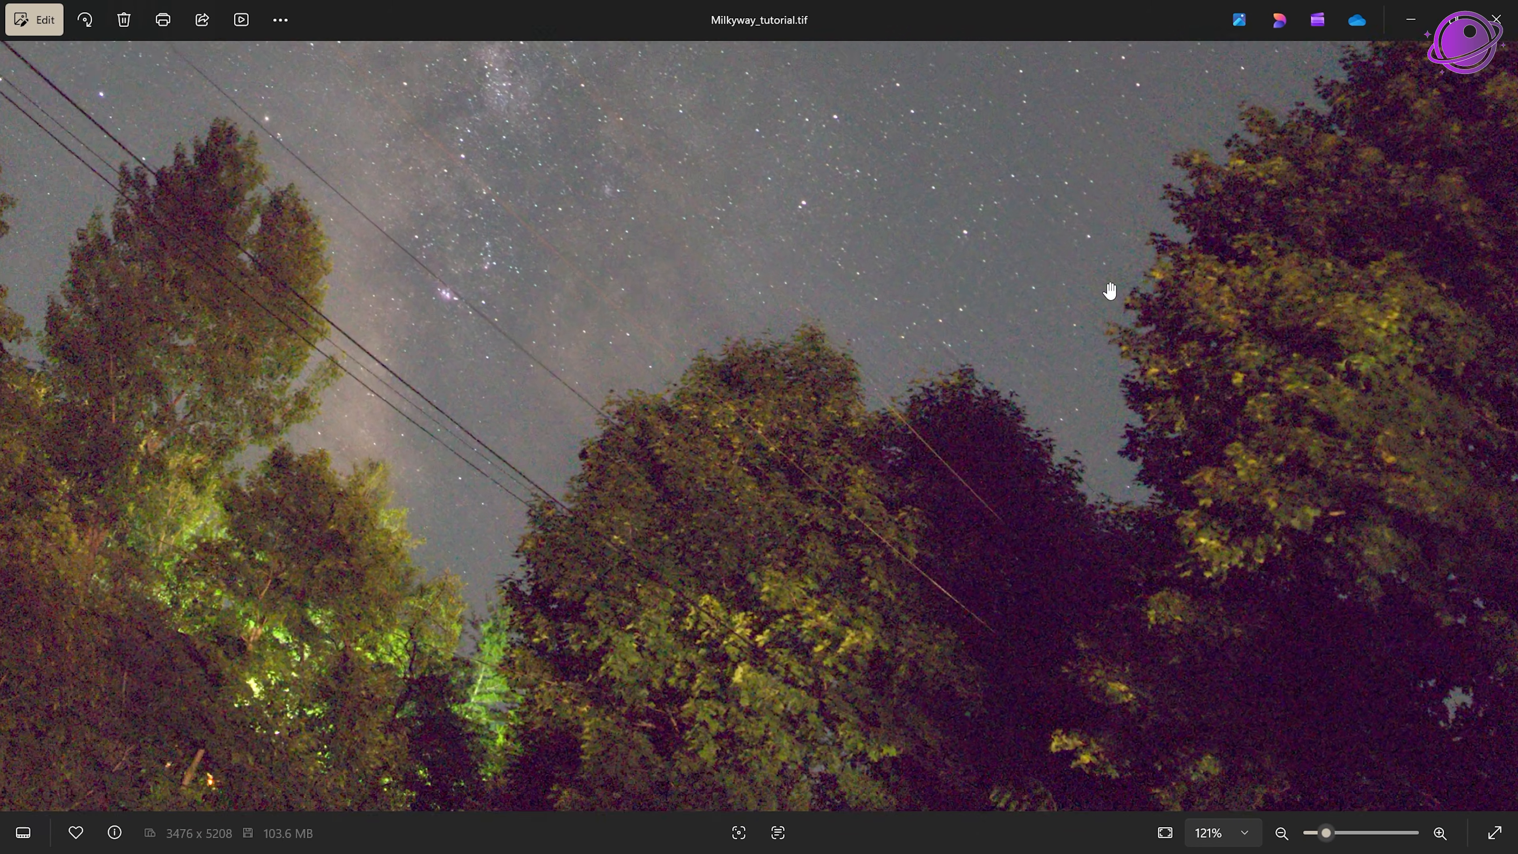
# - Examine the stars and the Milky Way core up close in the stacked TIFF, view the whole image, and close the viewer
pyautogui.moveTo(212, 198); pyautogui.dragTo(655, 459)
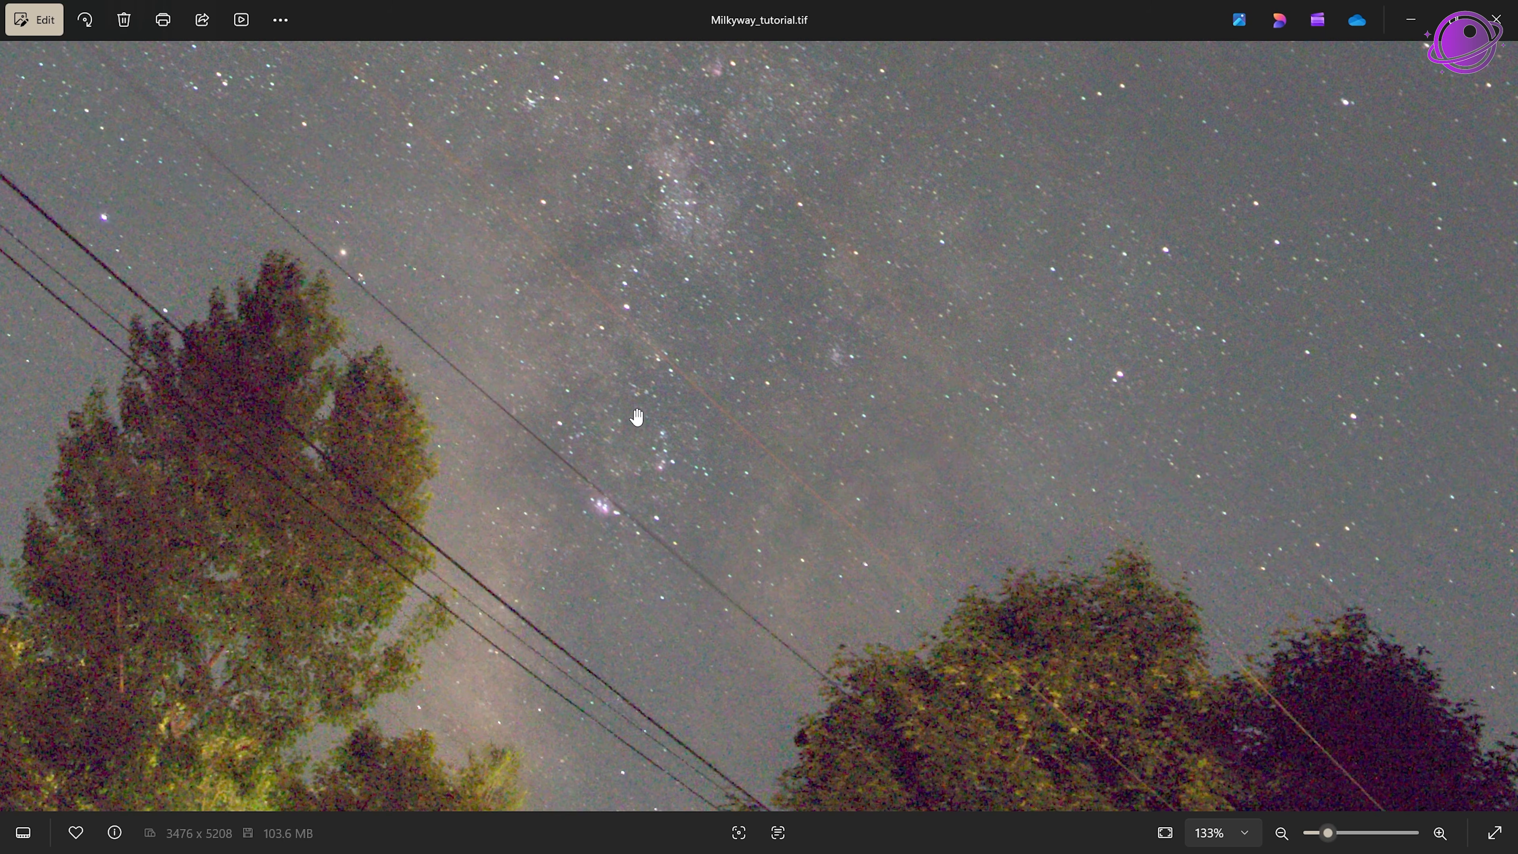
pyautogui.moveTo(660, 482); pyautogui.dragTo(635, 551)
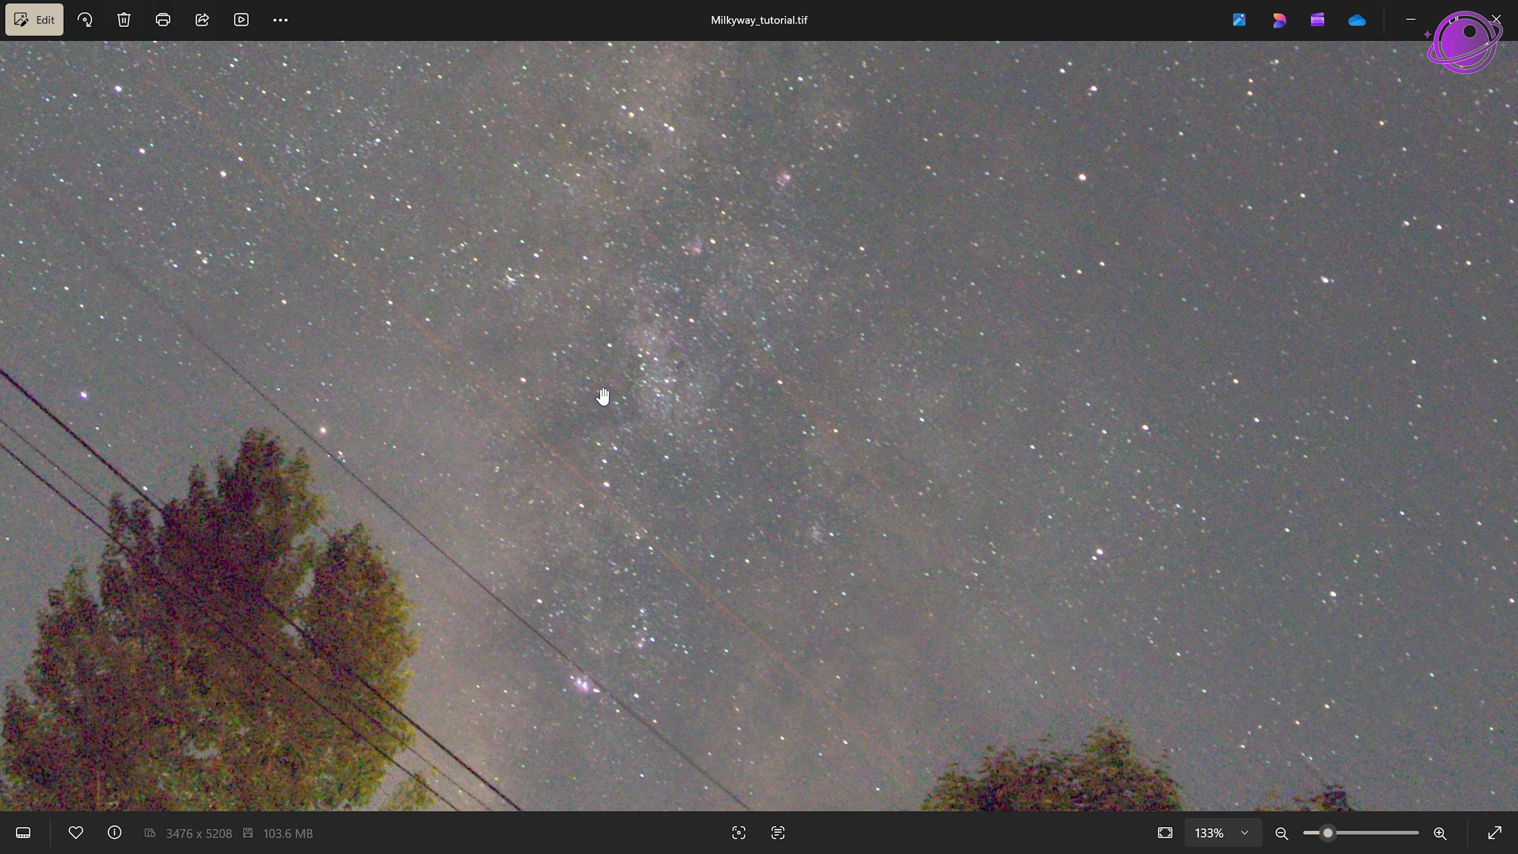
pyautogui.scroll(1, 730, 296)
pyautogui.scroll(-5, 730, 297)
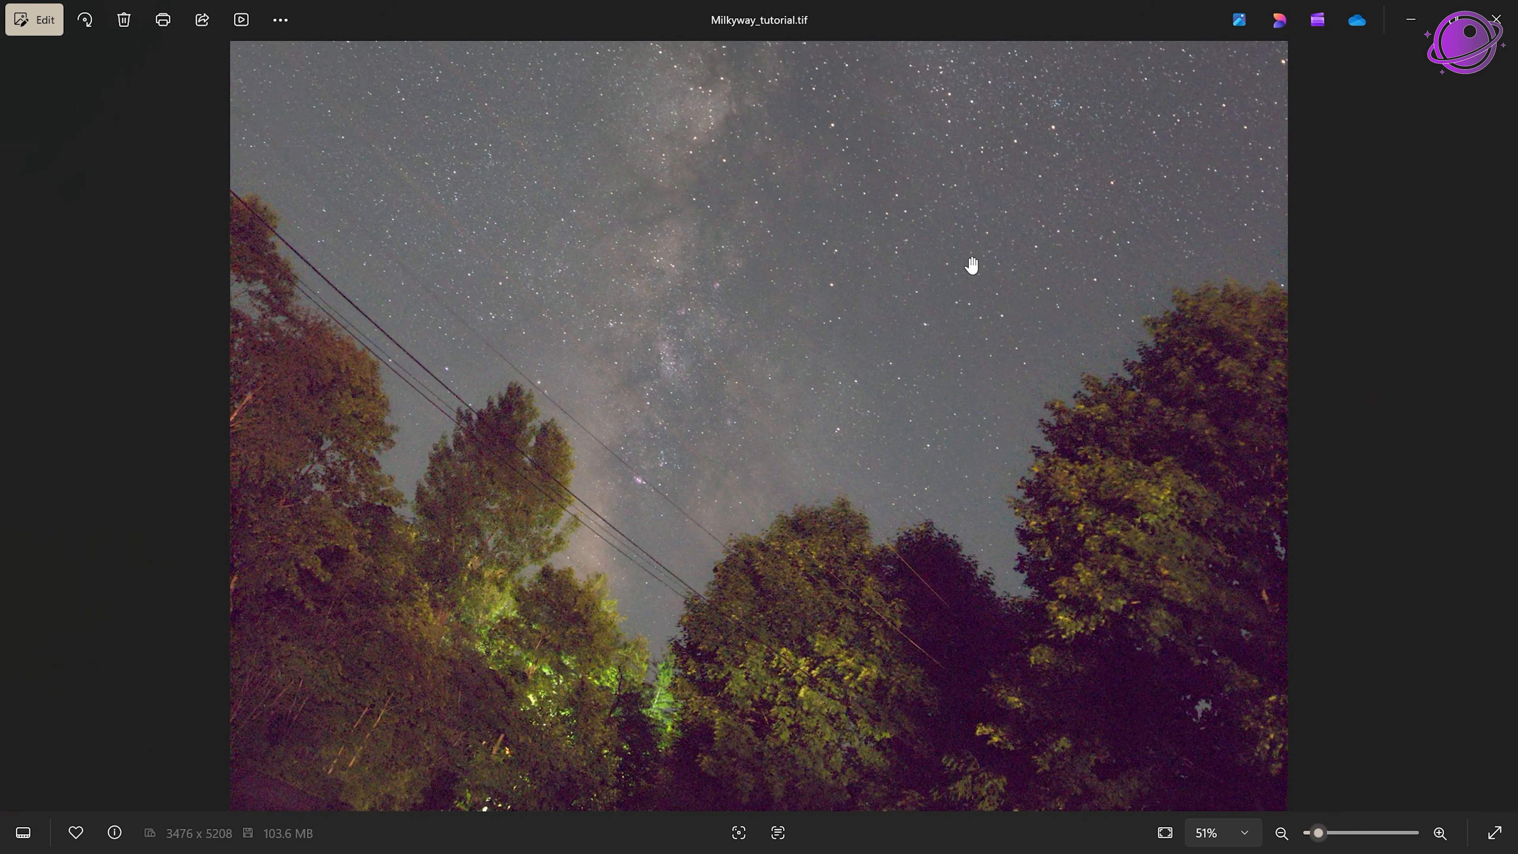
pyautogui.scroll(-2, 837, 343)
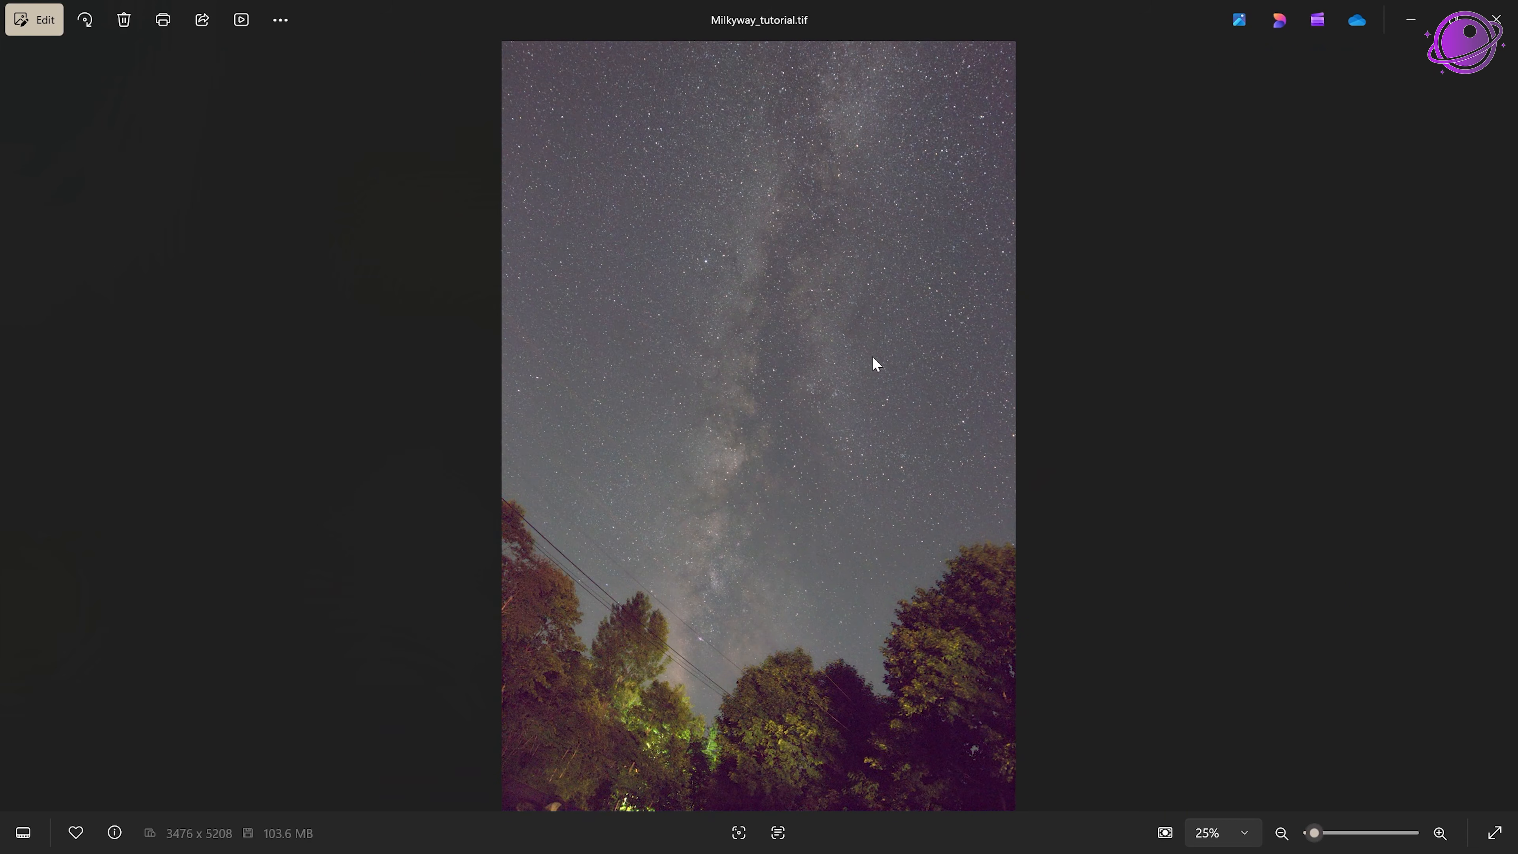
pyautogui.click(1514, 8)
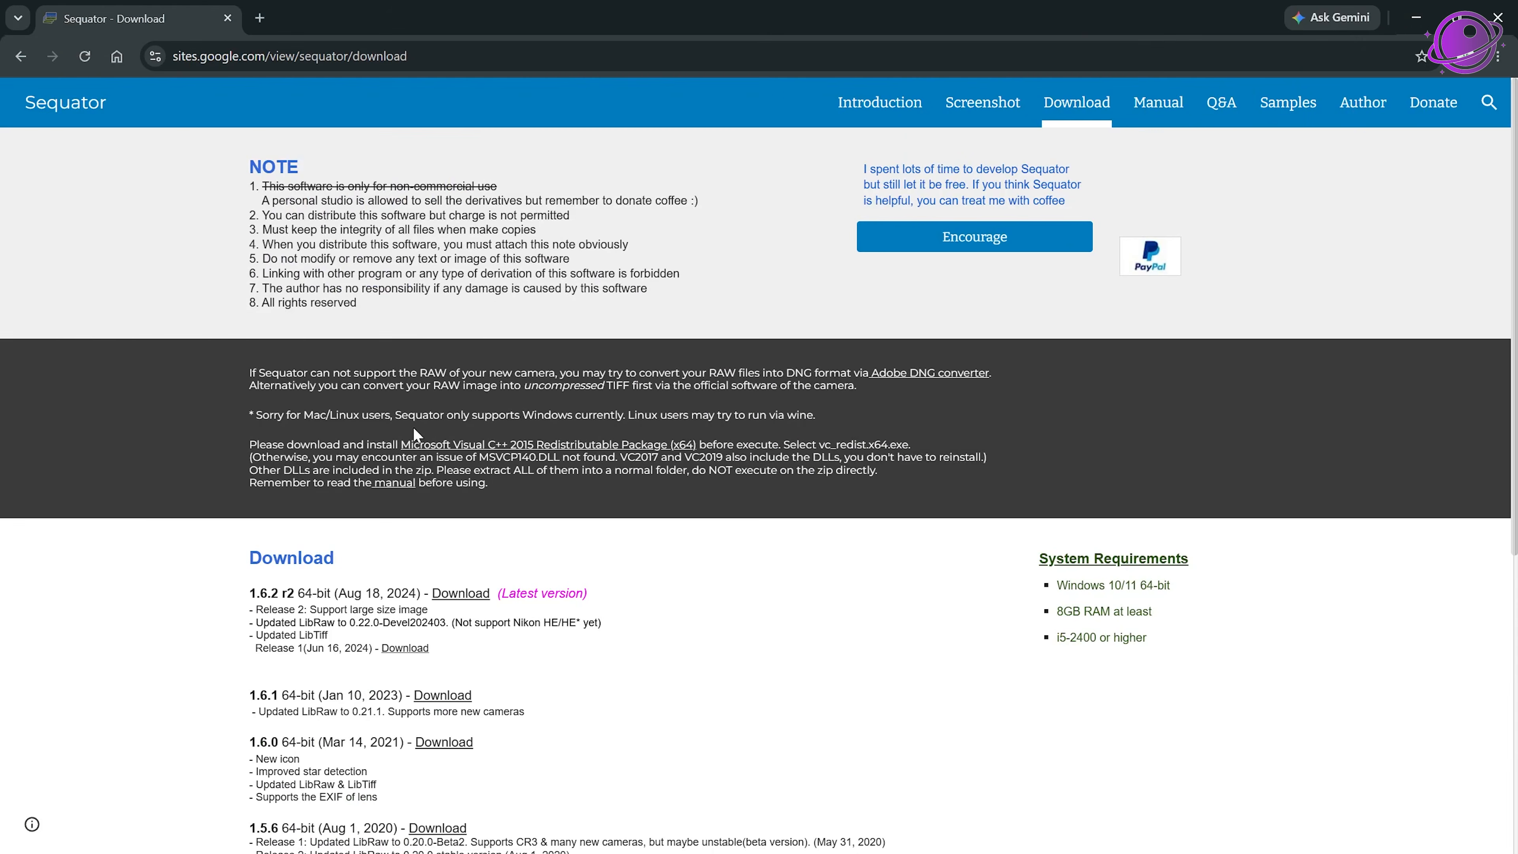
# - Open Milkyway_tutorial.tif from the Acadia Milky Way Tutorial folder in Affinity
pyautogui.click(1414, 17)
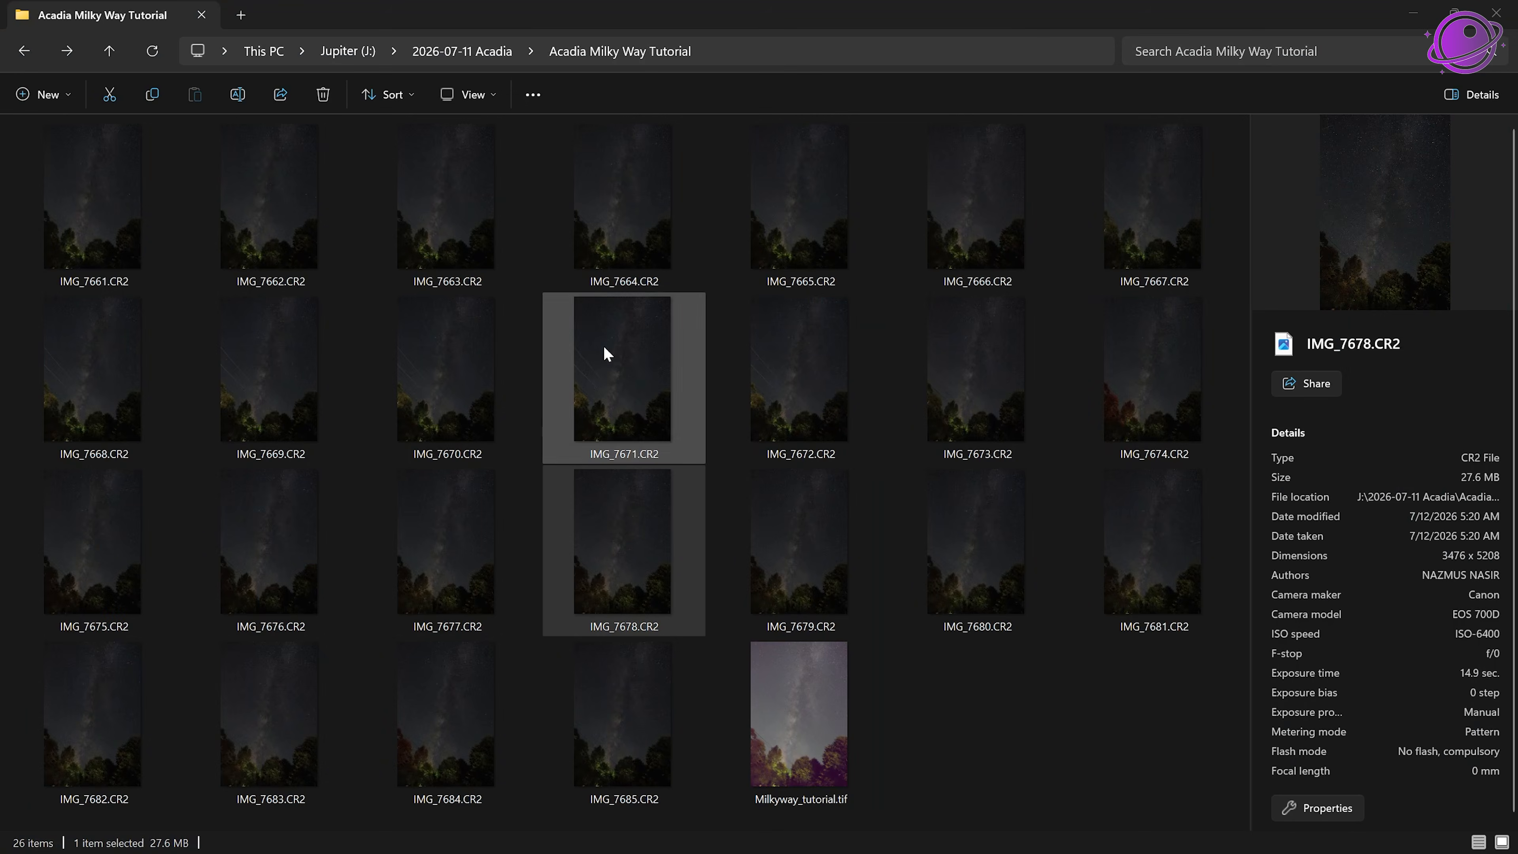
pyautogui.click(818, 747)
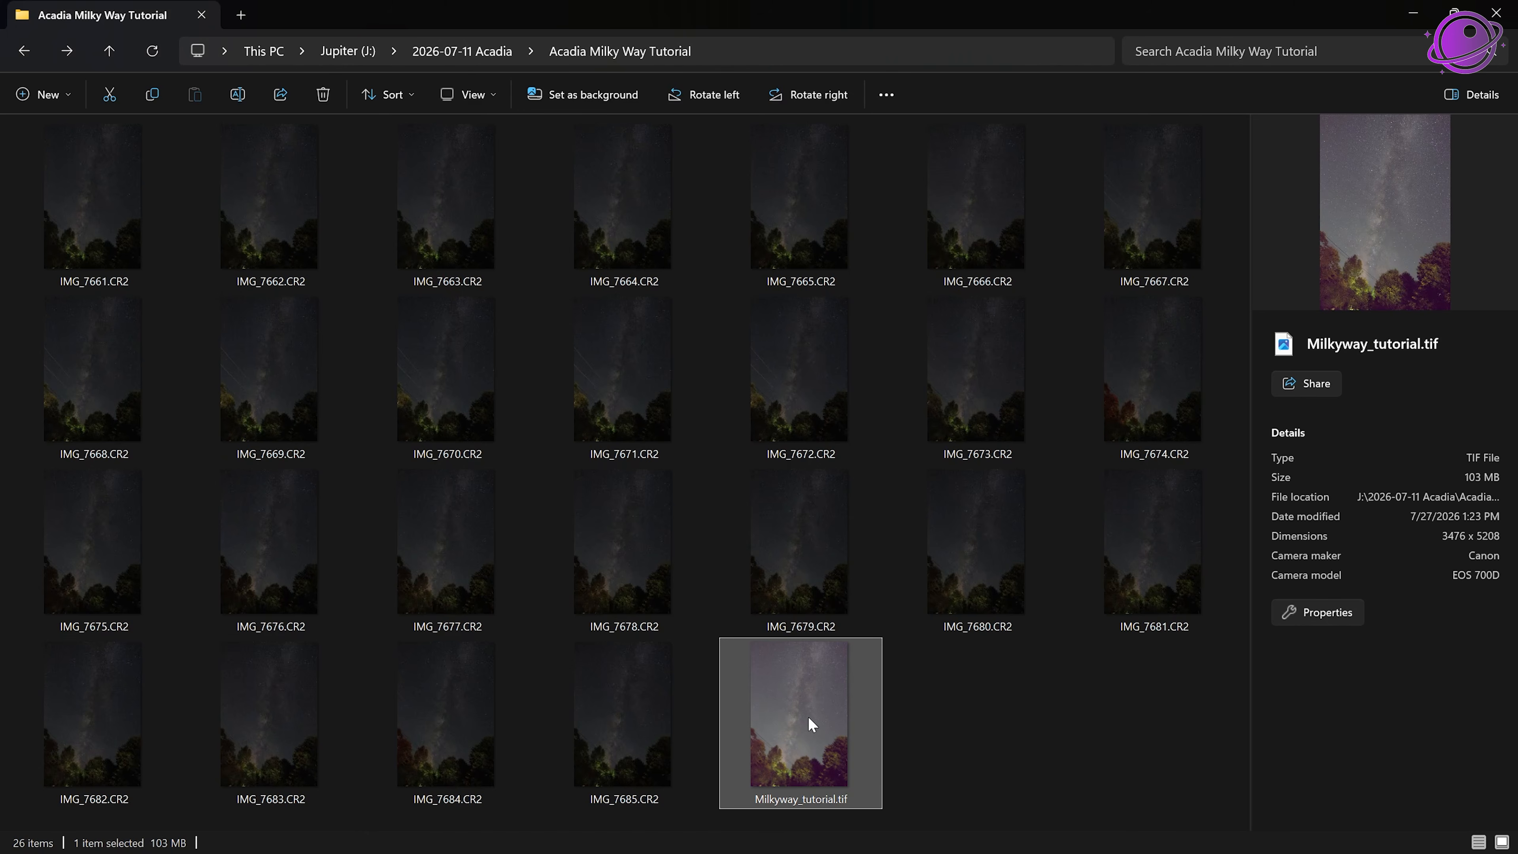
pyautogui.rightClick(782, 684)
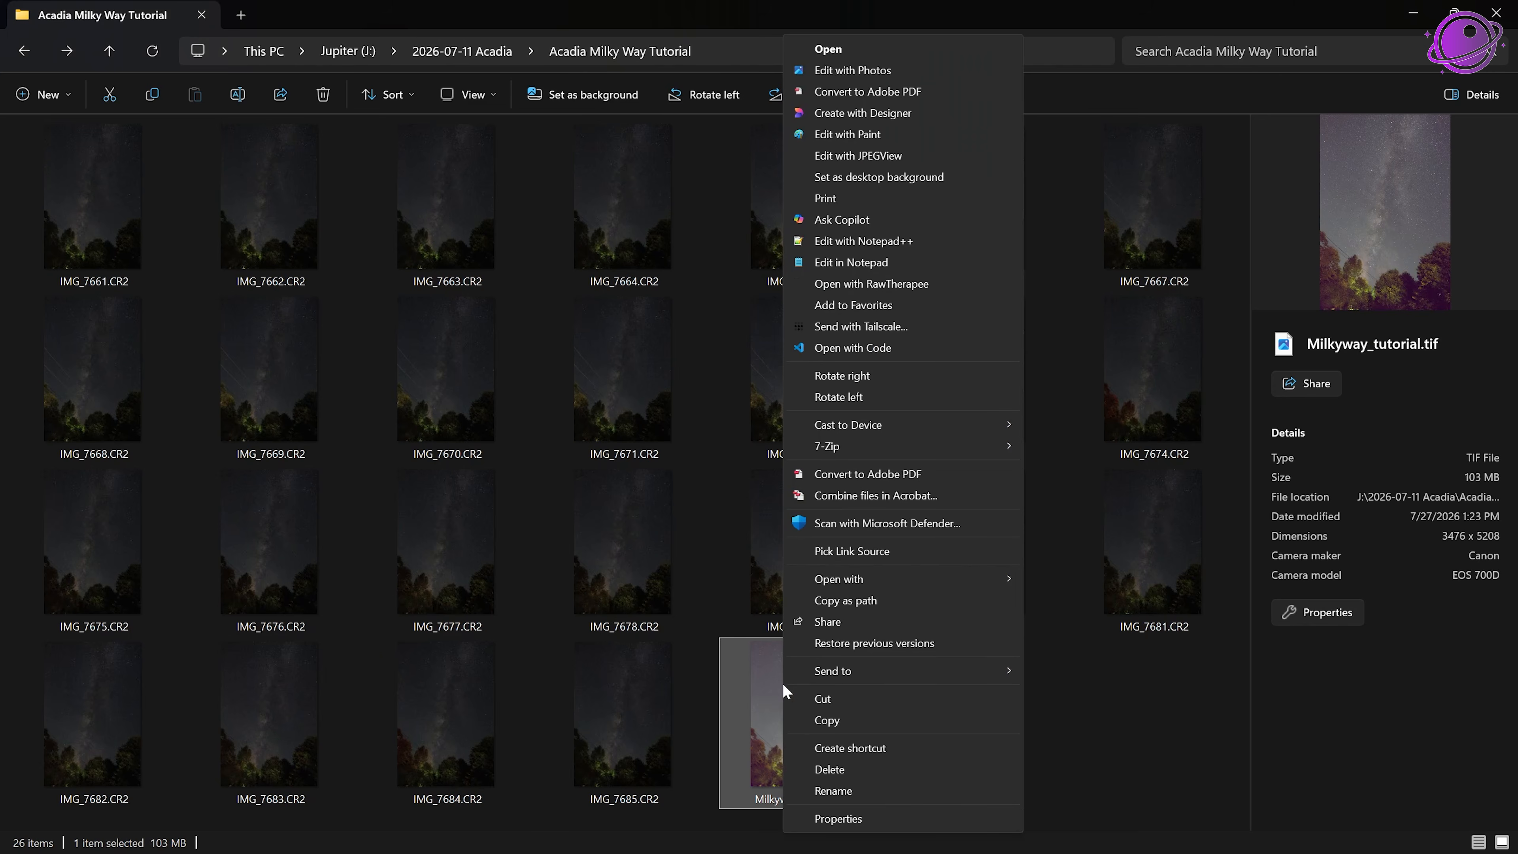
pyautogui.moveTo(871, 580)
pyautogui.click(1086, 665)
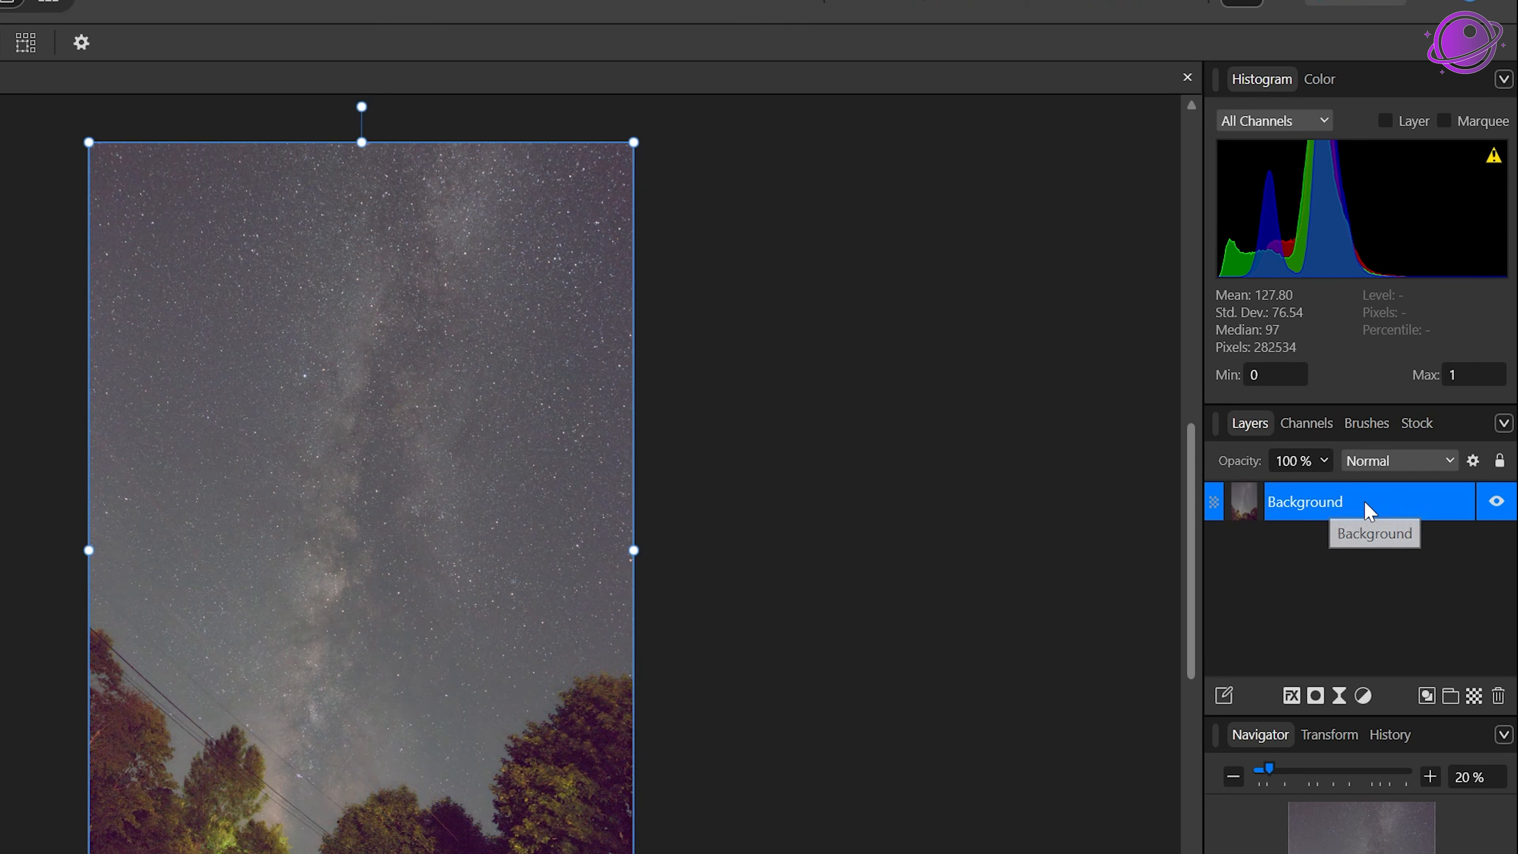
# - Duplicate the Background layer and rename the lower copy "original"
pyautogui.rightClick(1364, 504)
pyautogui.hotkey('ctrl', 'j')
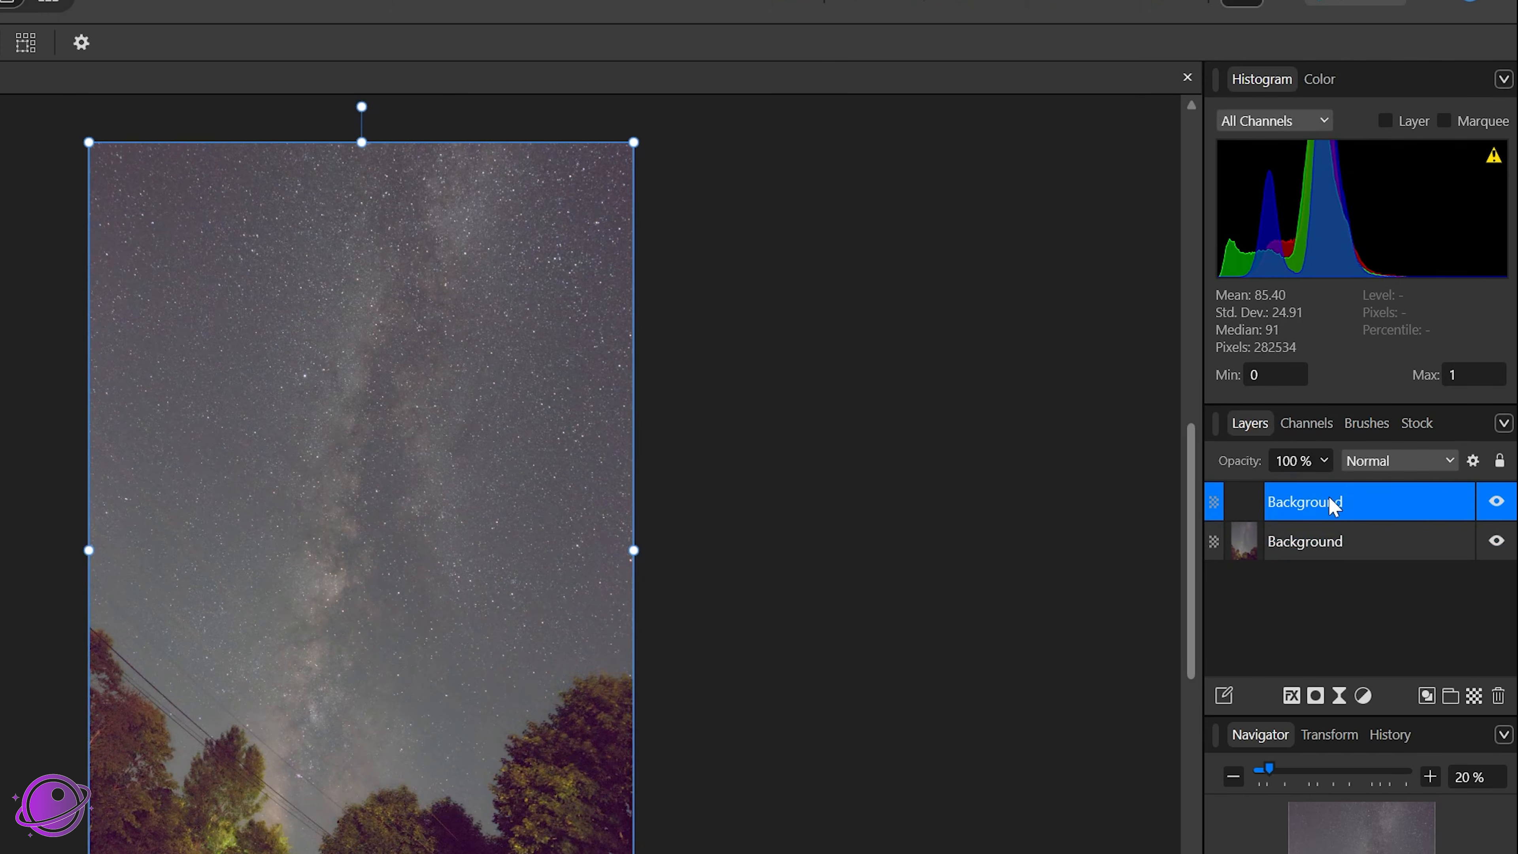
pyautogui.doubleClick(1310, 542)
pyautogui.write('original')
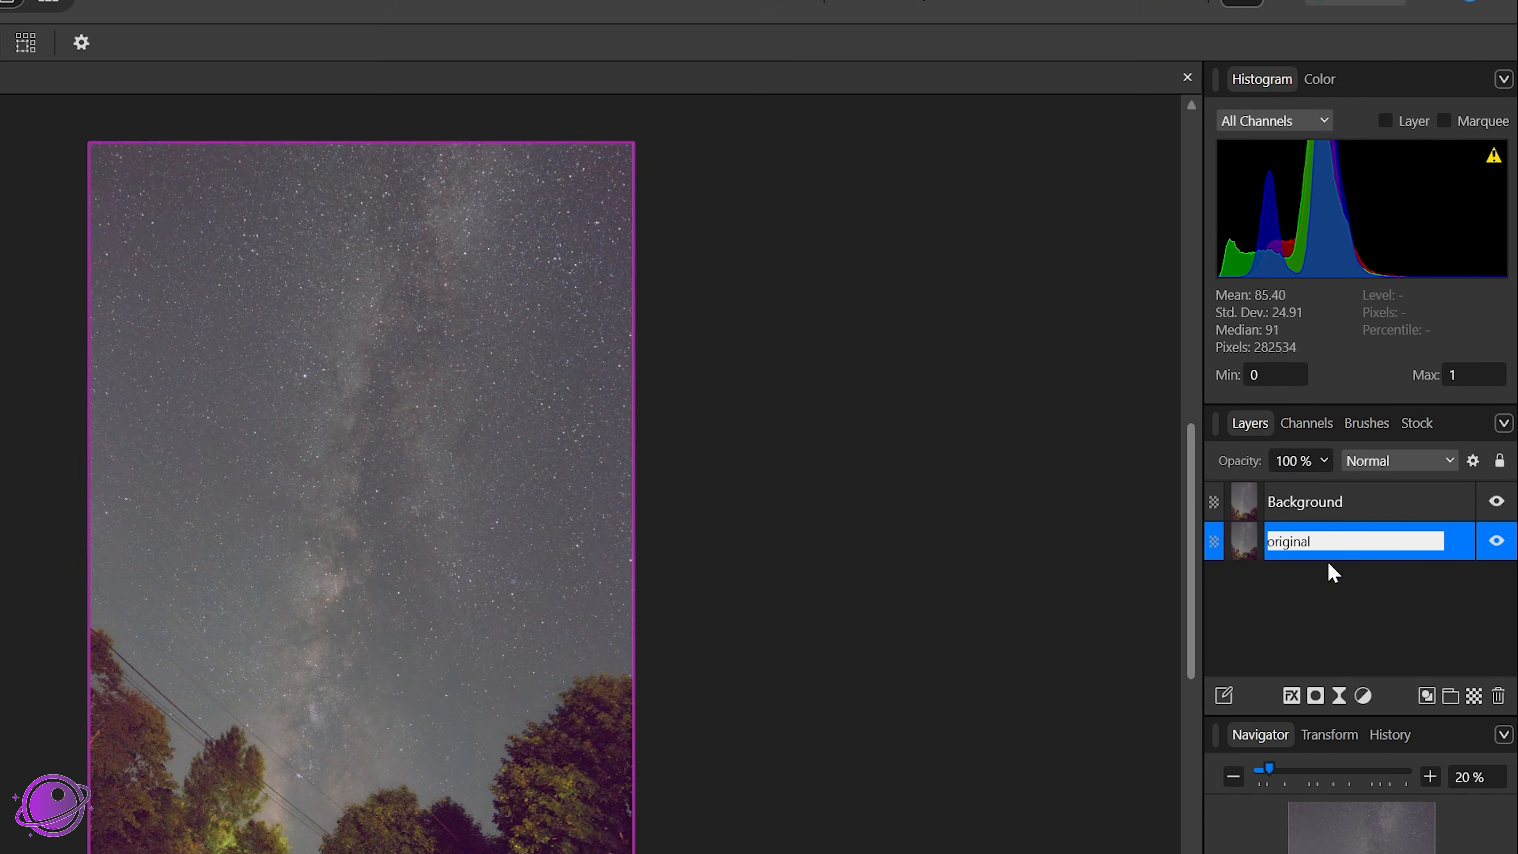
pyautogui.click(1327, 562)
# - Hide the "original" layer and rename the upper Background layer to "MilkyWay"
pyautogui.click(1497, 540)
pyautogui.click(1307, 556)
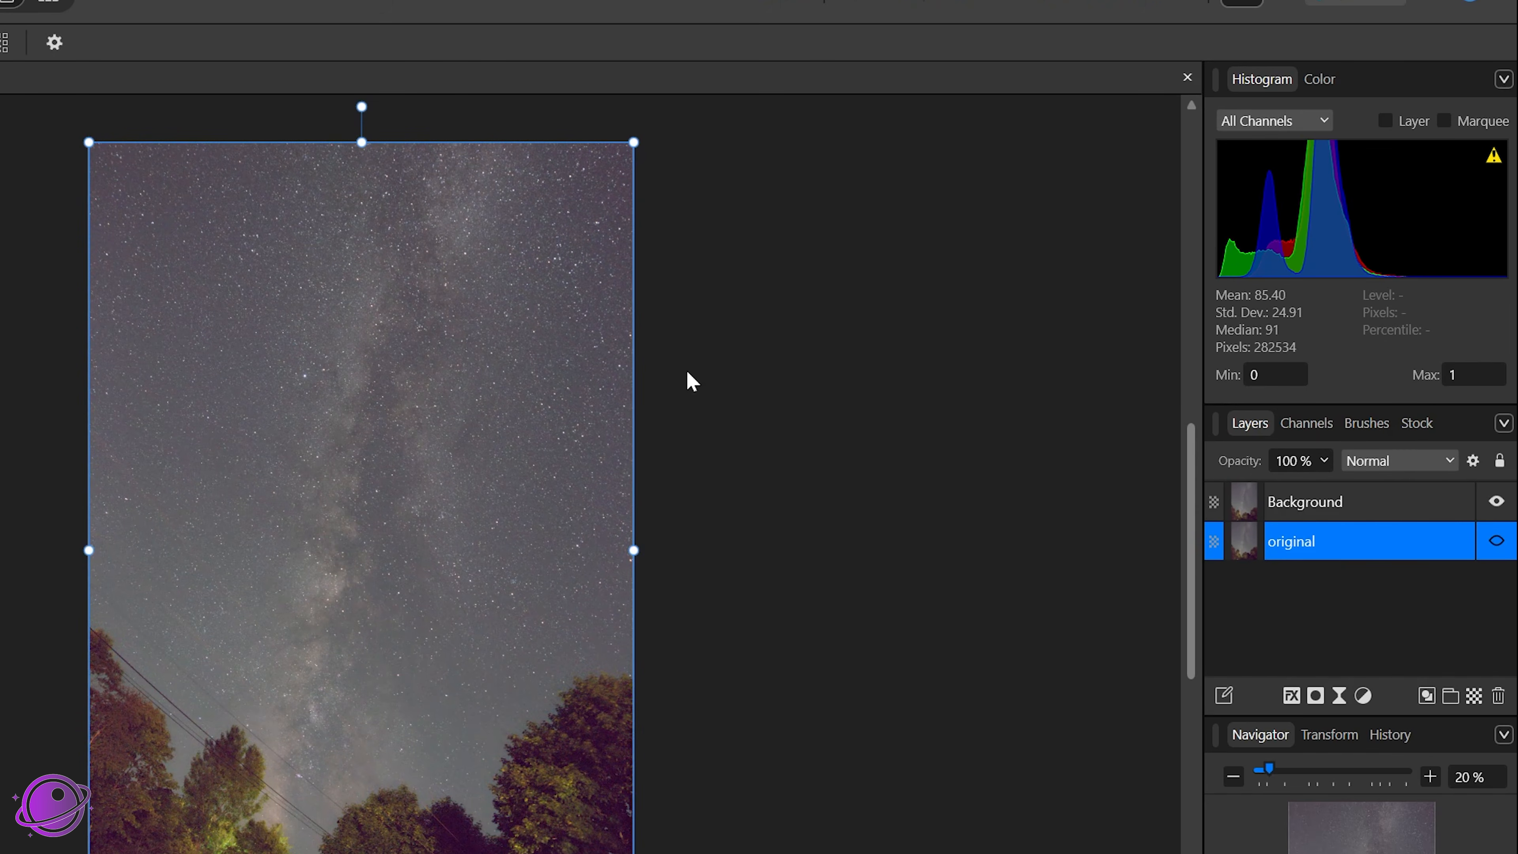
pyautogui.click(1302, 501)
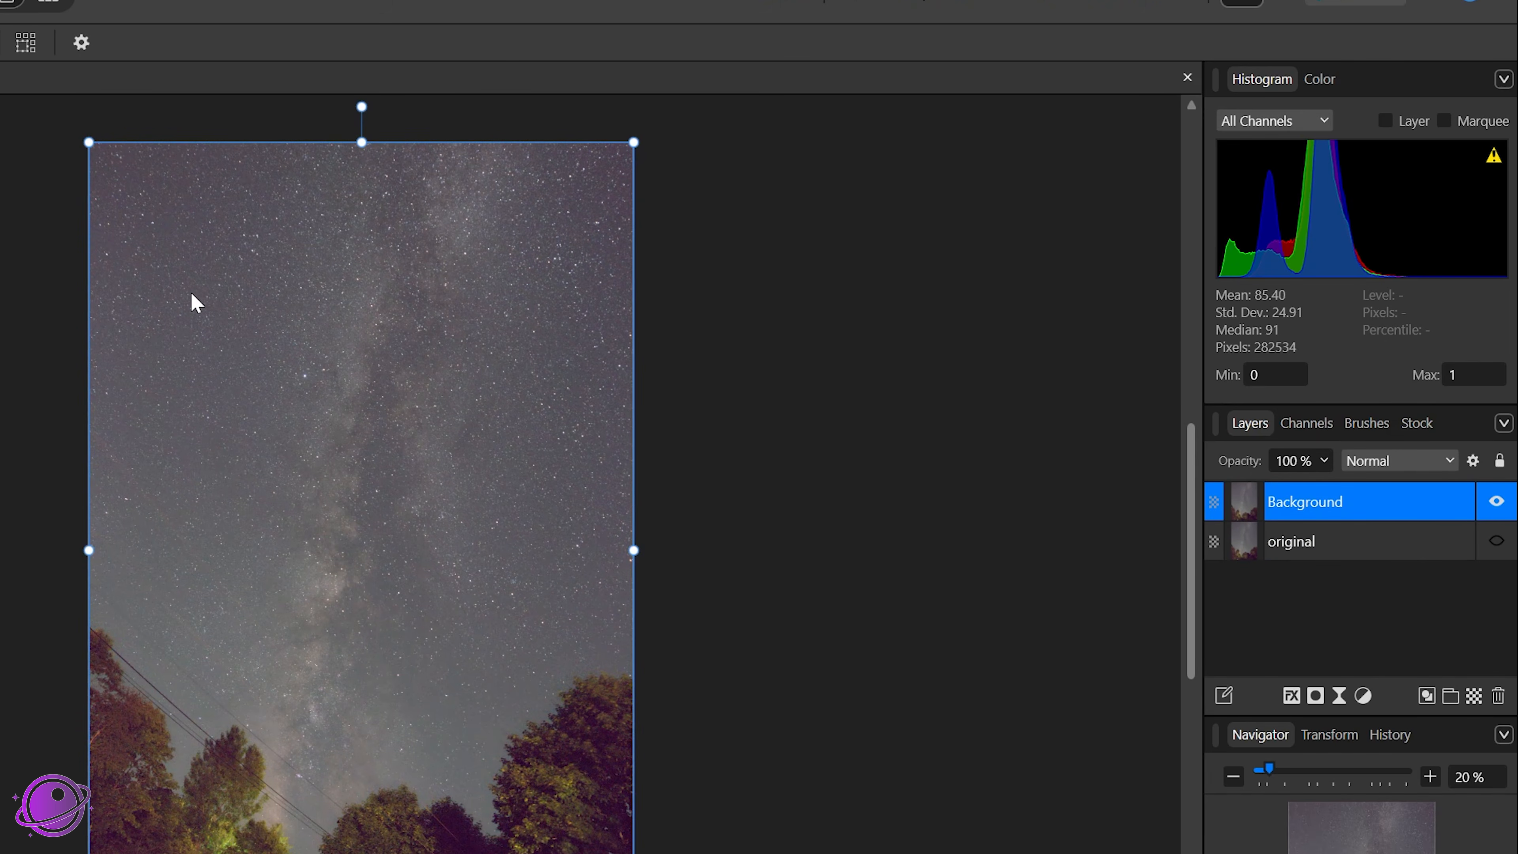
pyautogui.click(1349, 549)
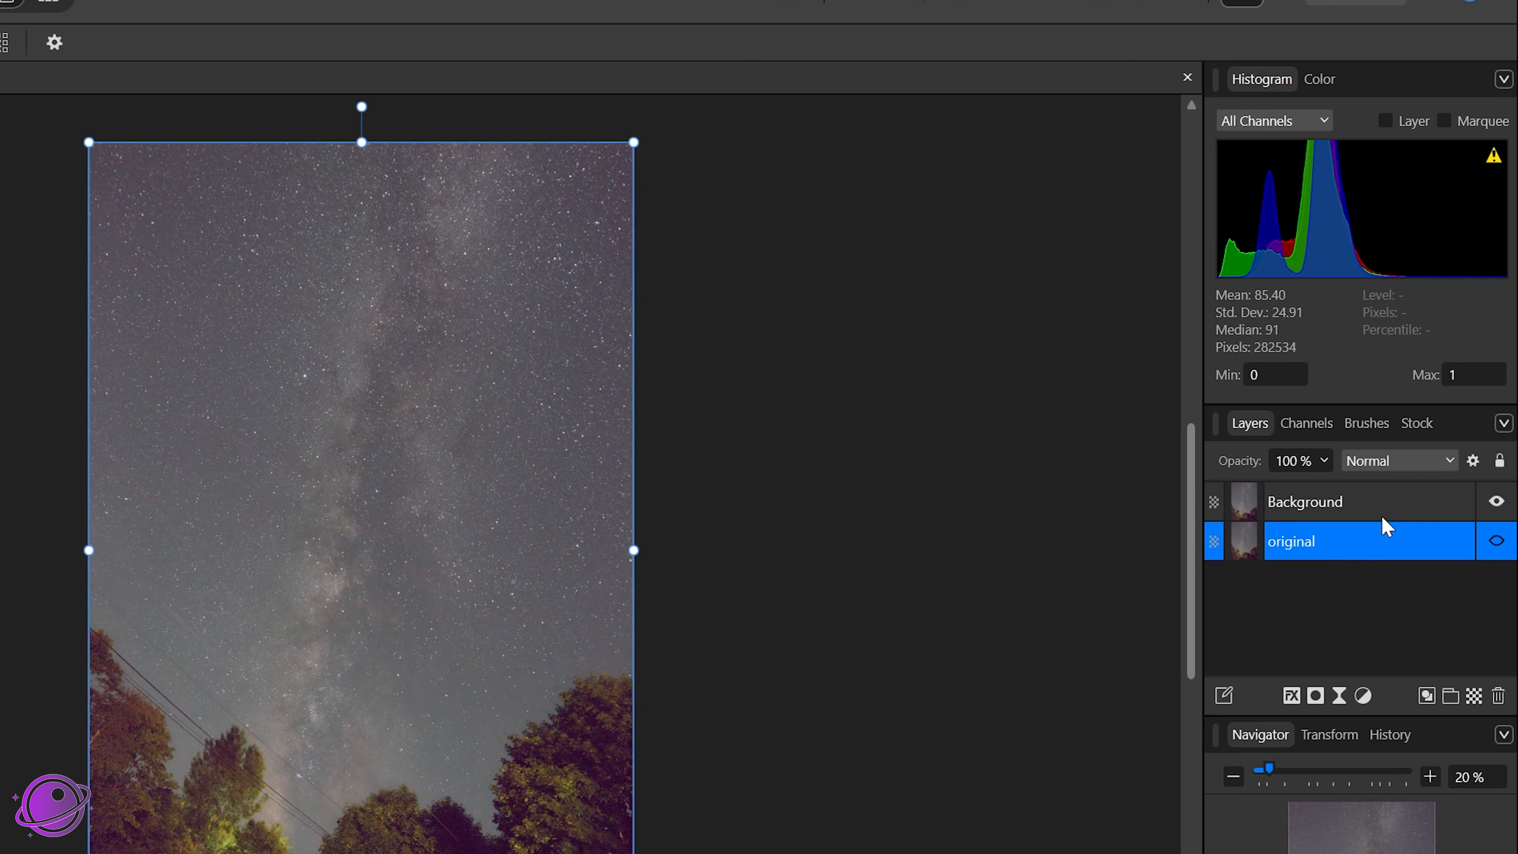
pyautogui.click(1360, 505)
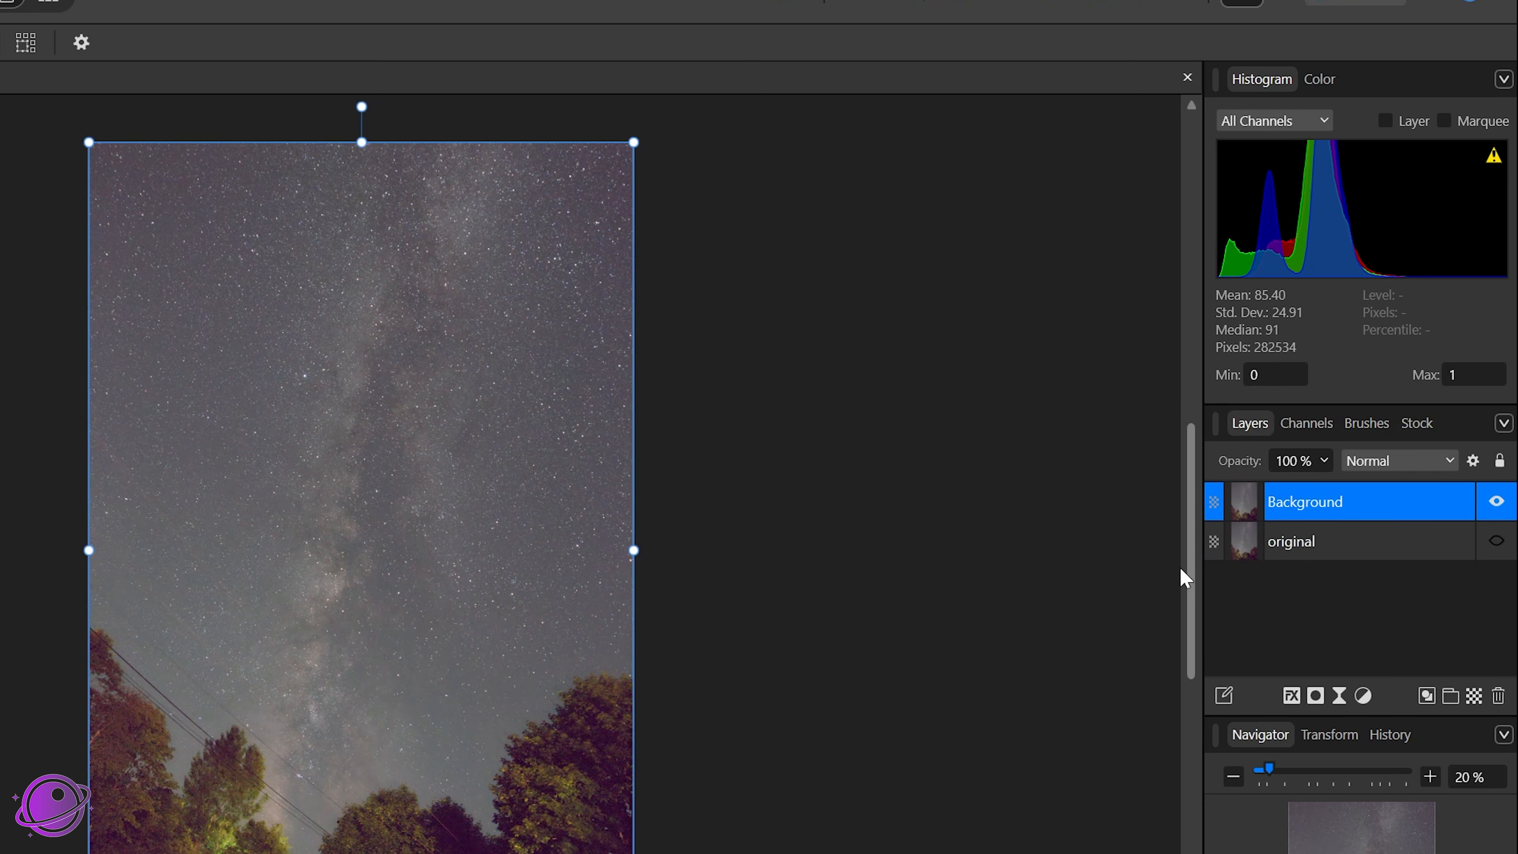
pyautogui.doubleClick(1305, 502)
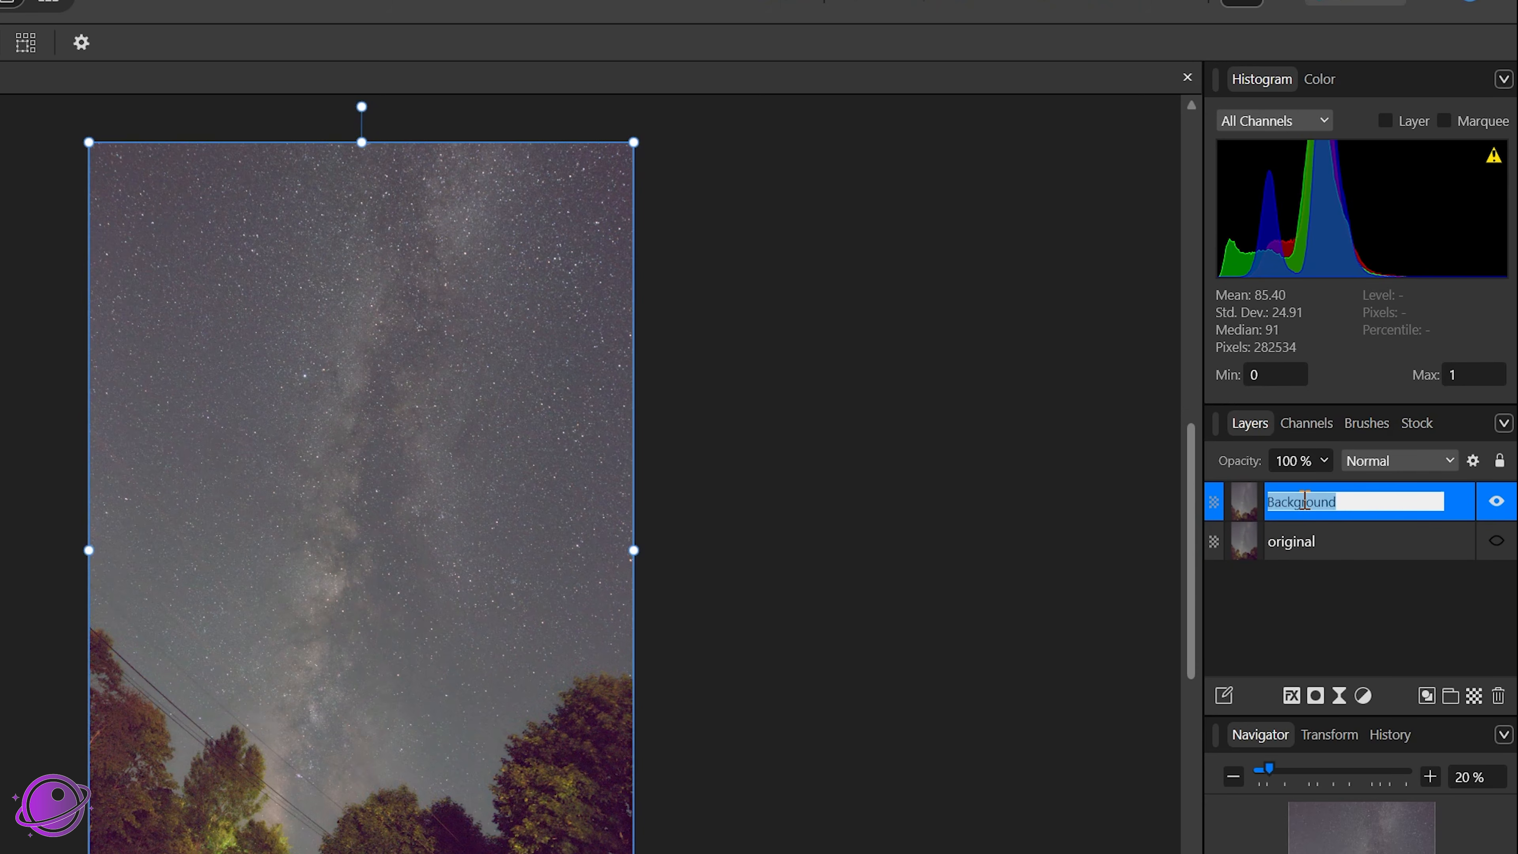
pyautogui.write('Milky')
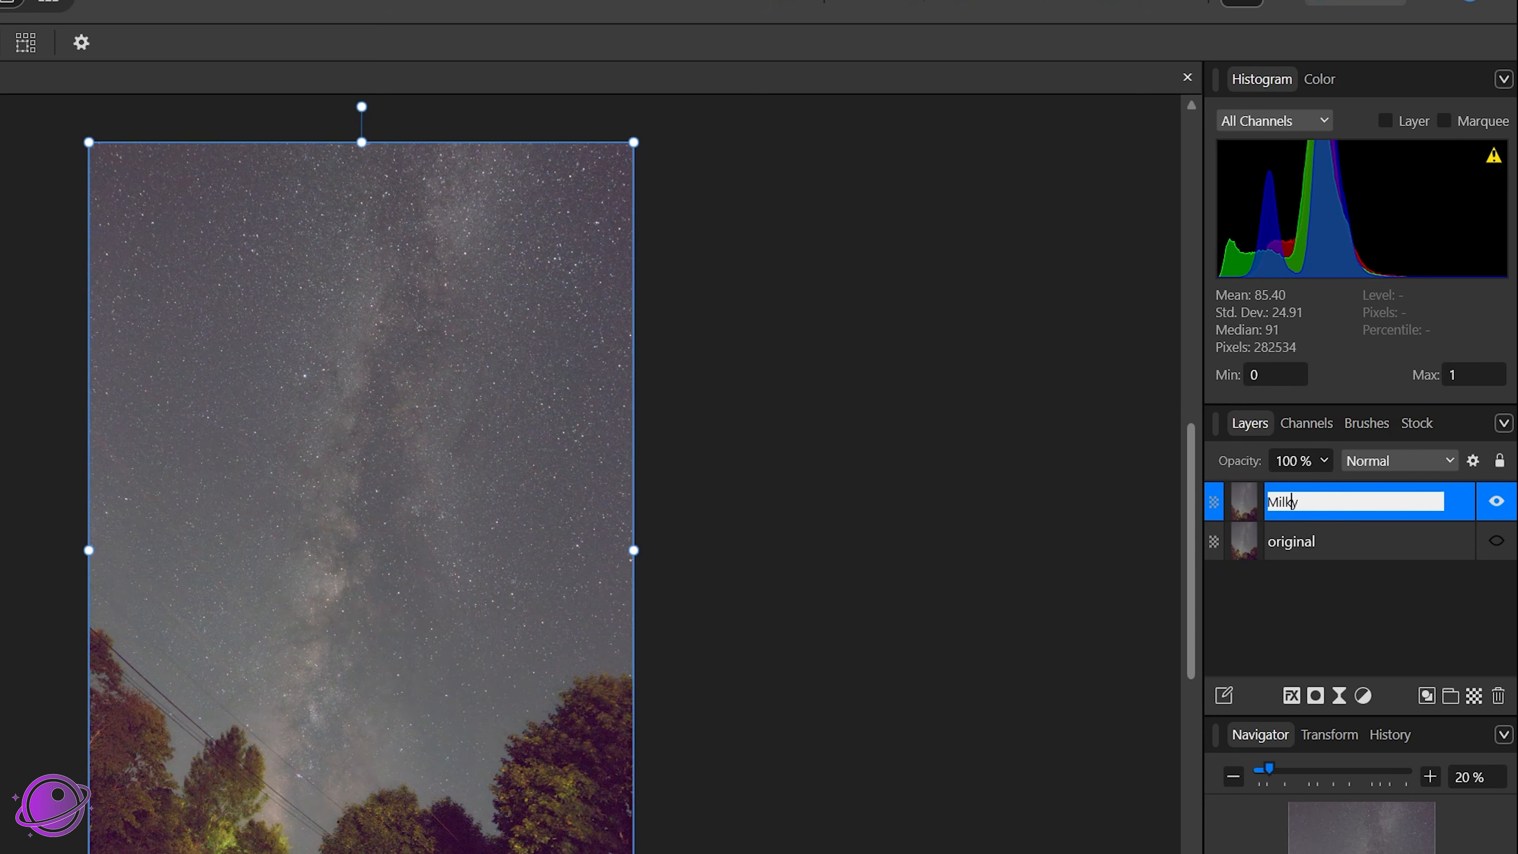
pyautogui.write('Way')
pyautogui.press('Return')
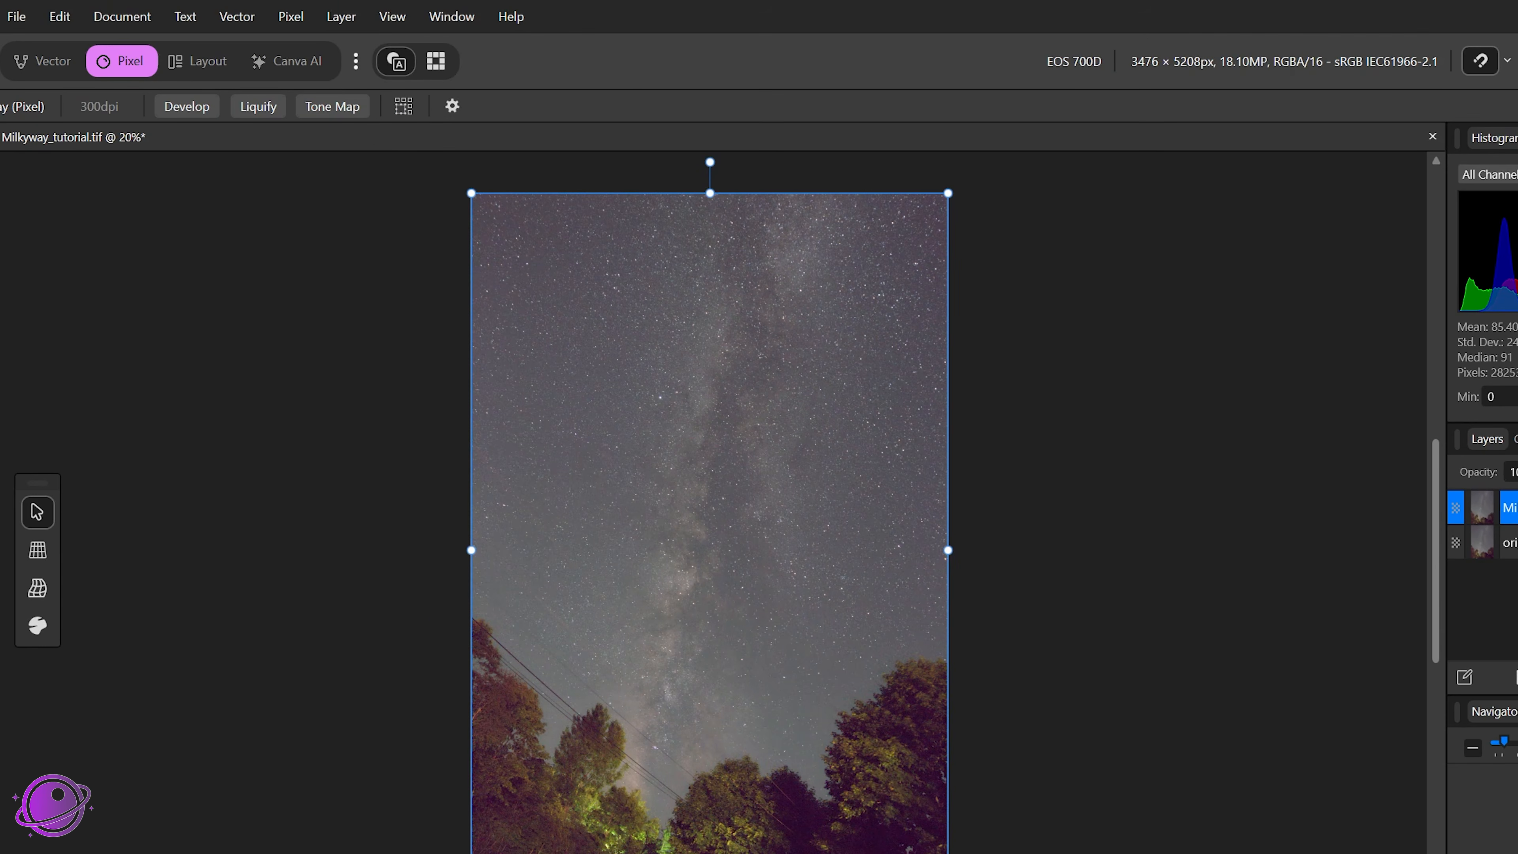
# - Add a Curves adjustment layer and nest it inside the MilkyWay layer
pyautogui.click(292, 17)
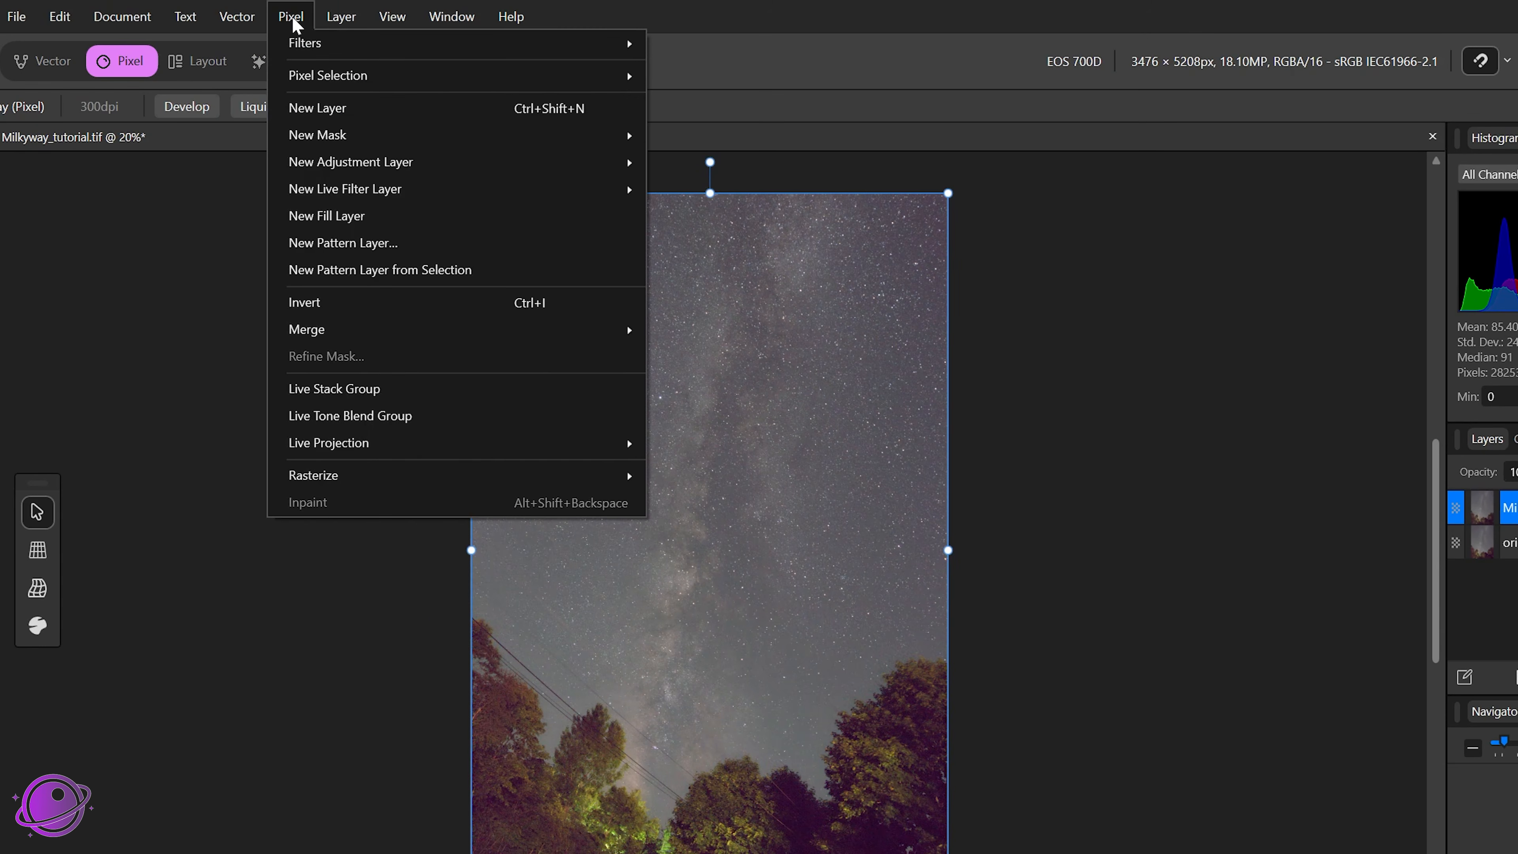
pyautogui.moveTo(365, 170)
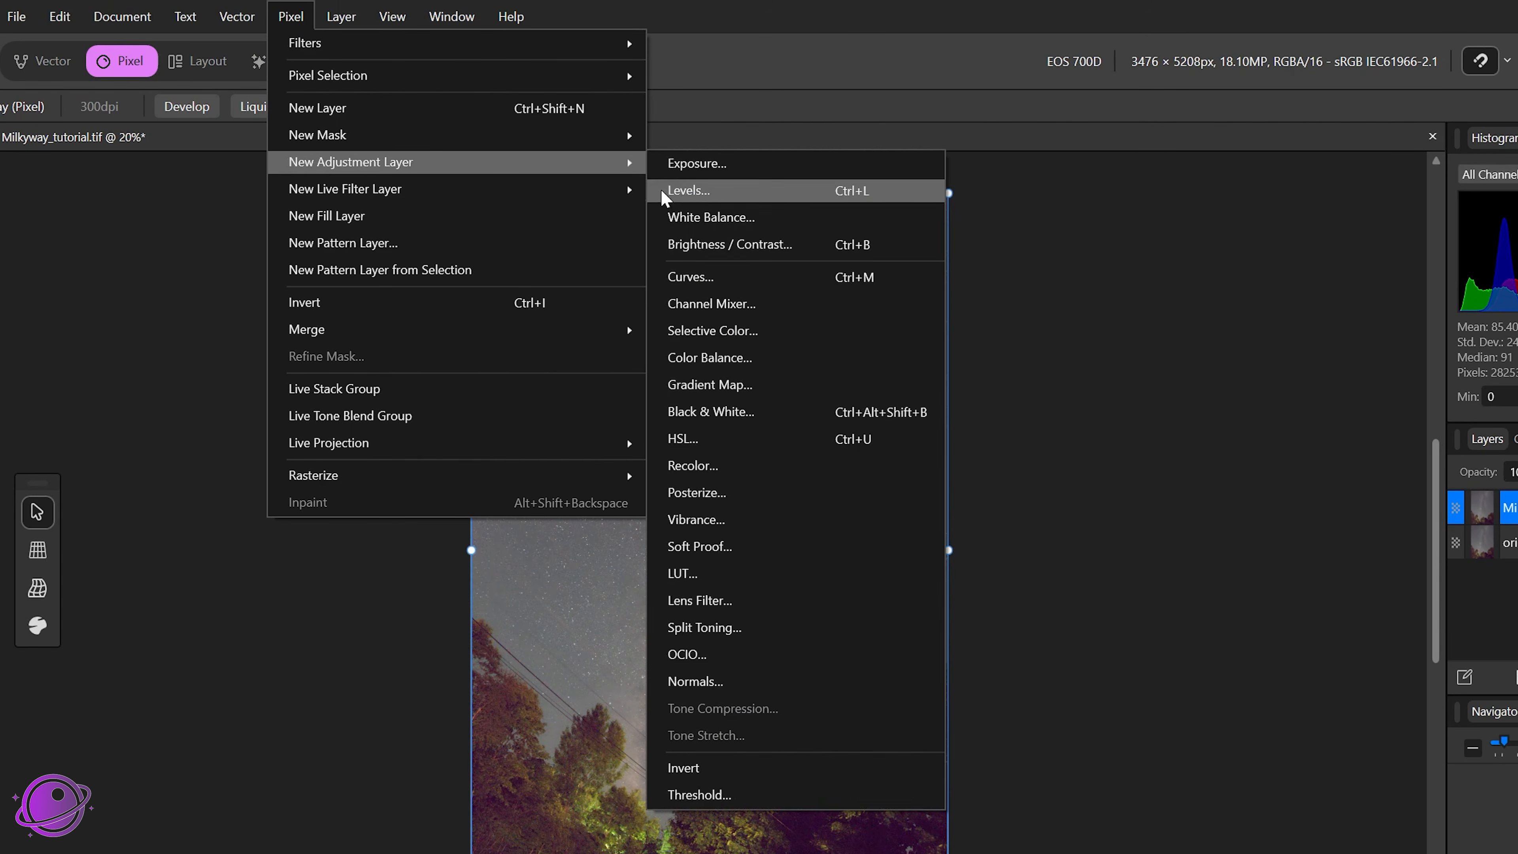
pyautogui.click(763, 280)
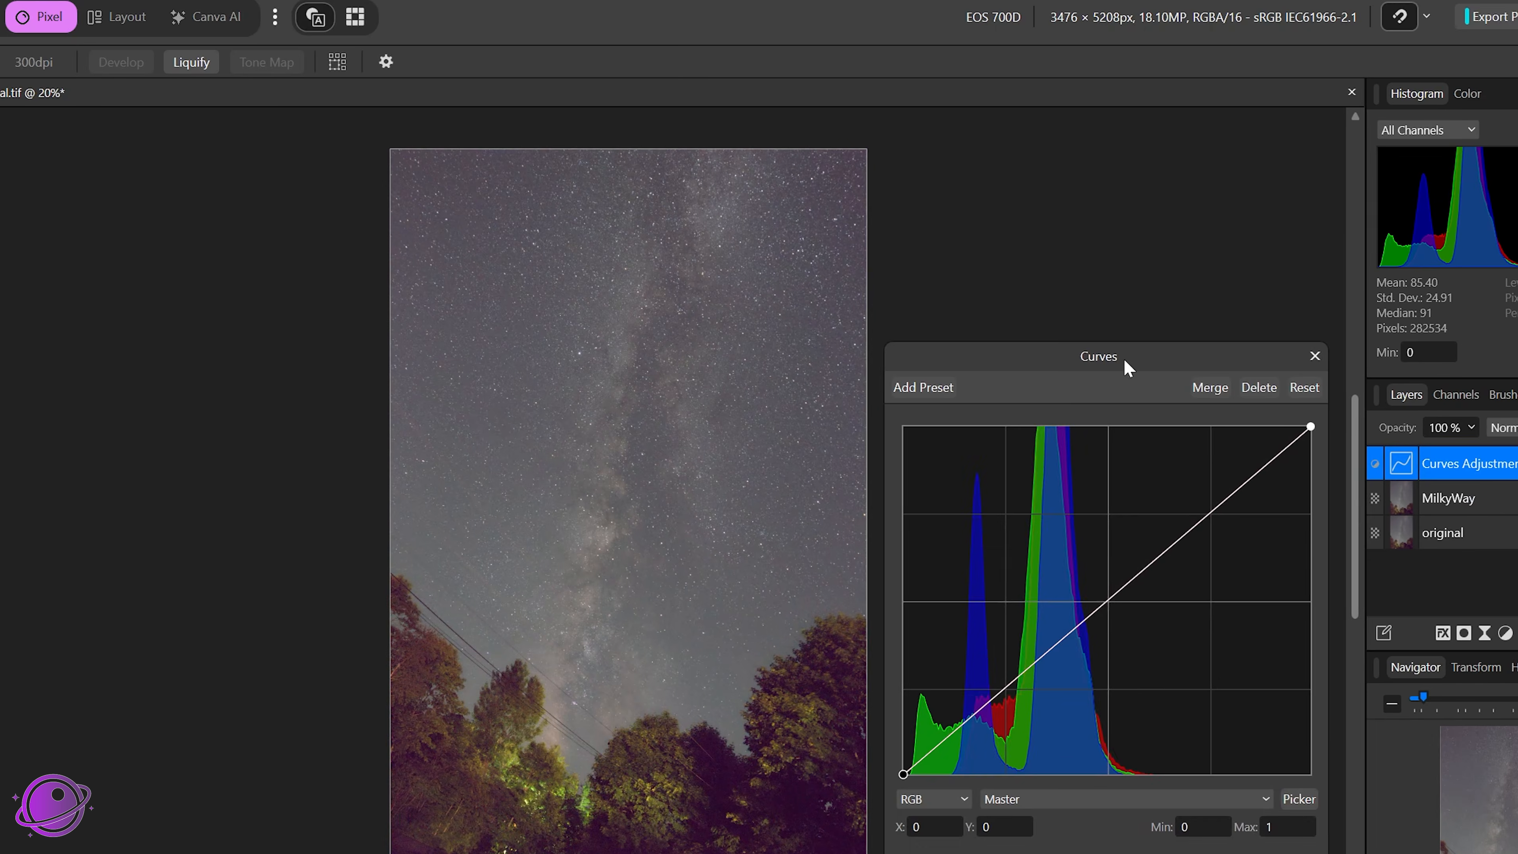
pyautogui.moveTo(1124, 359); pyautogui.dragTo(1109, 202)
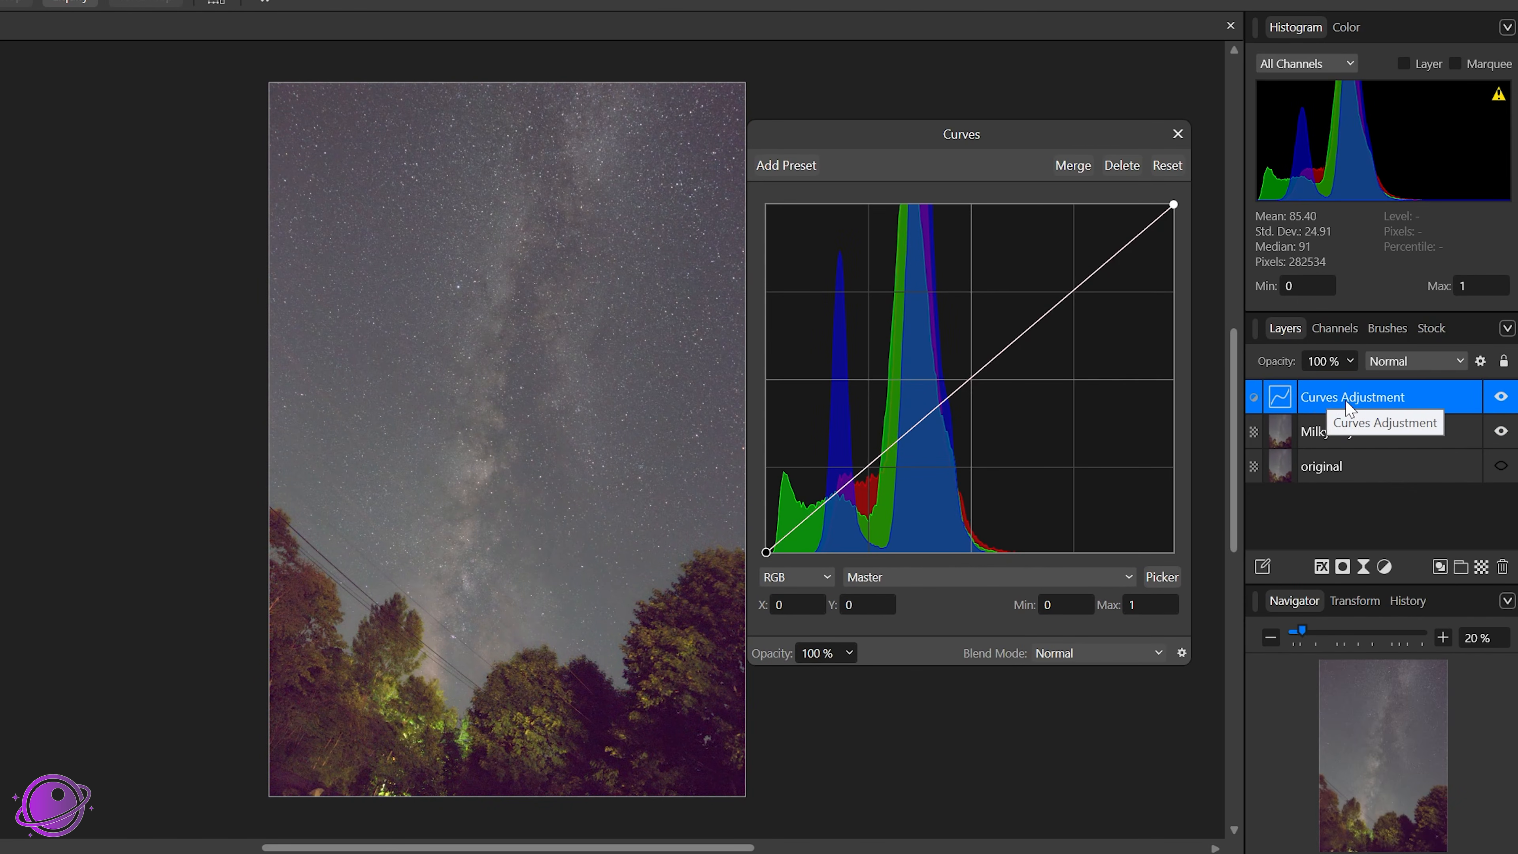
pyautogui.moveTo(1349, 409); pyautogui.dragTo(1354, 426)
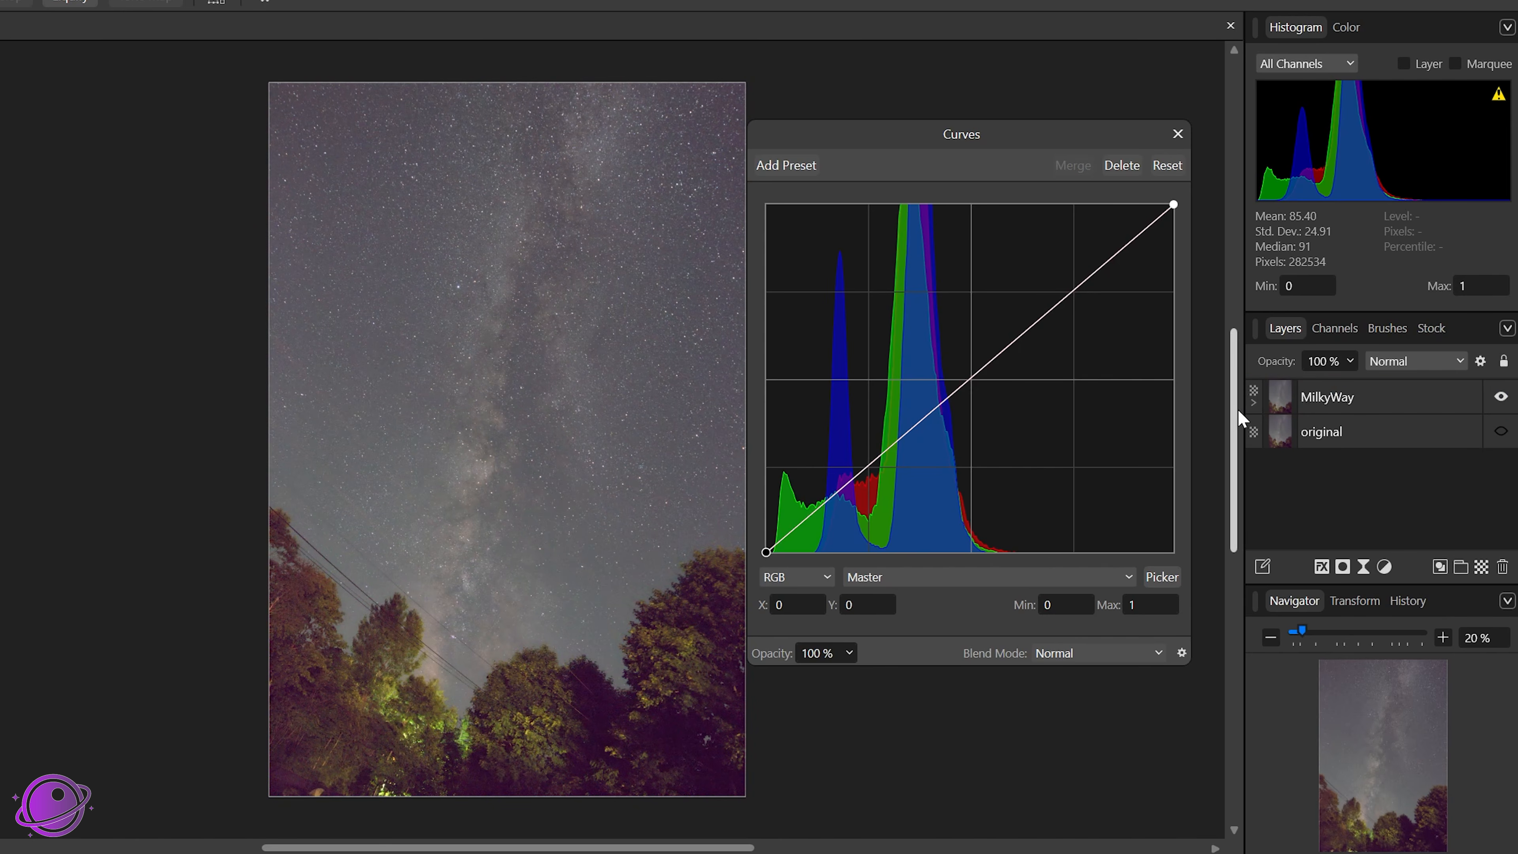
pyautogui.click(1254, 405)
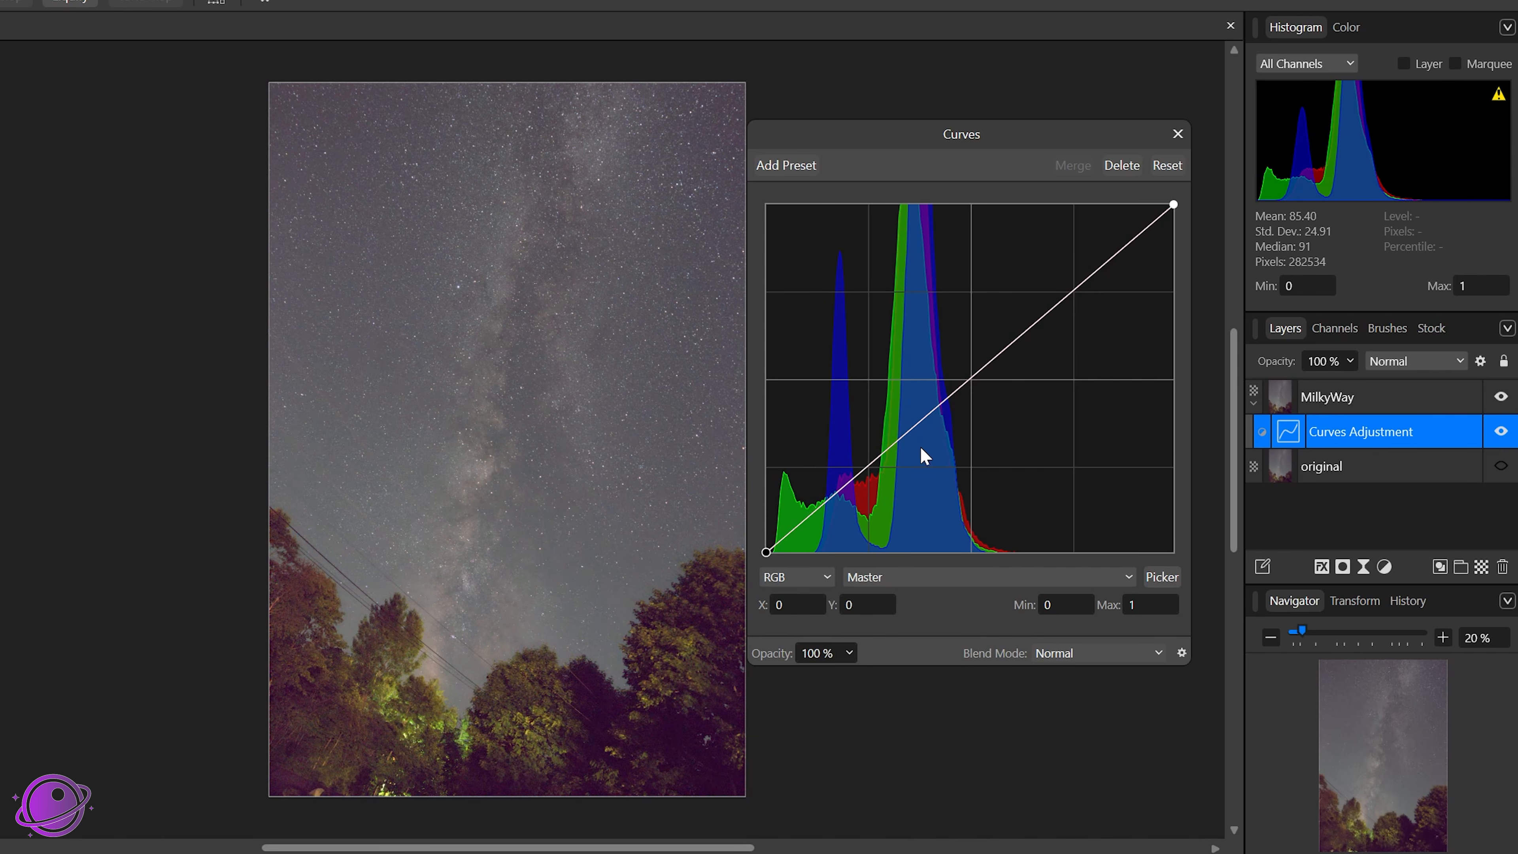
# - Shape the Master curve into an S, with the shadow point at about 0.19, 0.064 and the highlight point at about 0.767, 0.9
pyautogui.moveTo(1067, 295); pyautogui.dragTo(1086, 251)
pyautogui.click(806, 509)
pyautogui.moveTo(806, 509); pyautogui.dragTo(845, 535)
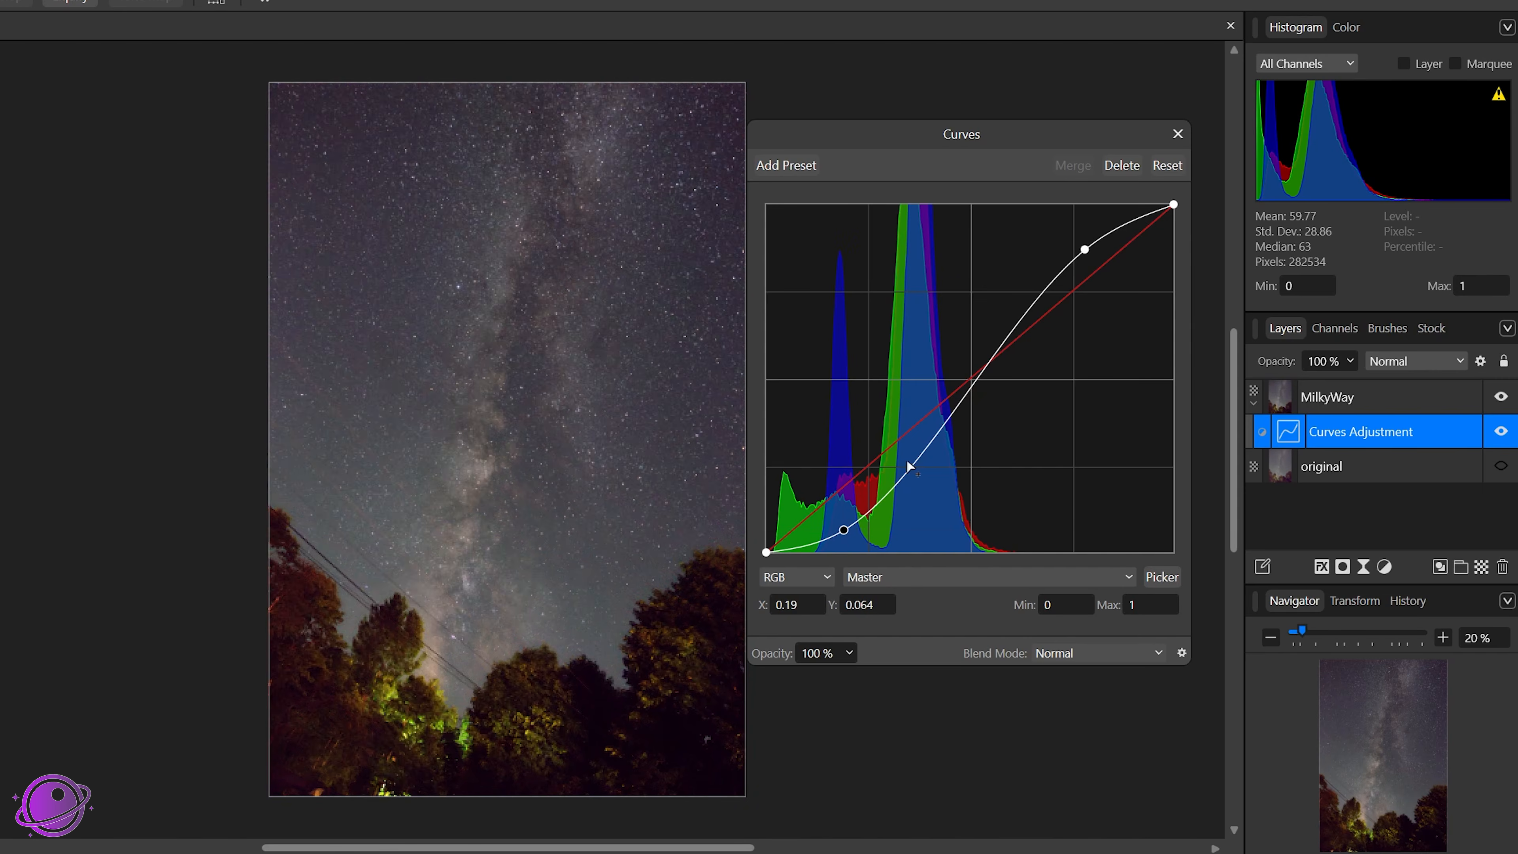
pyautogui.moveTo(1084, 246); pyautogui.dragTo(1079, 242)
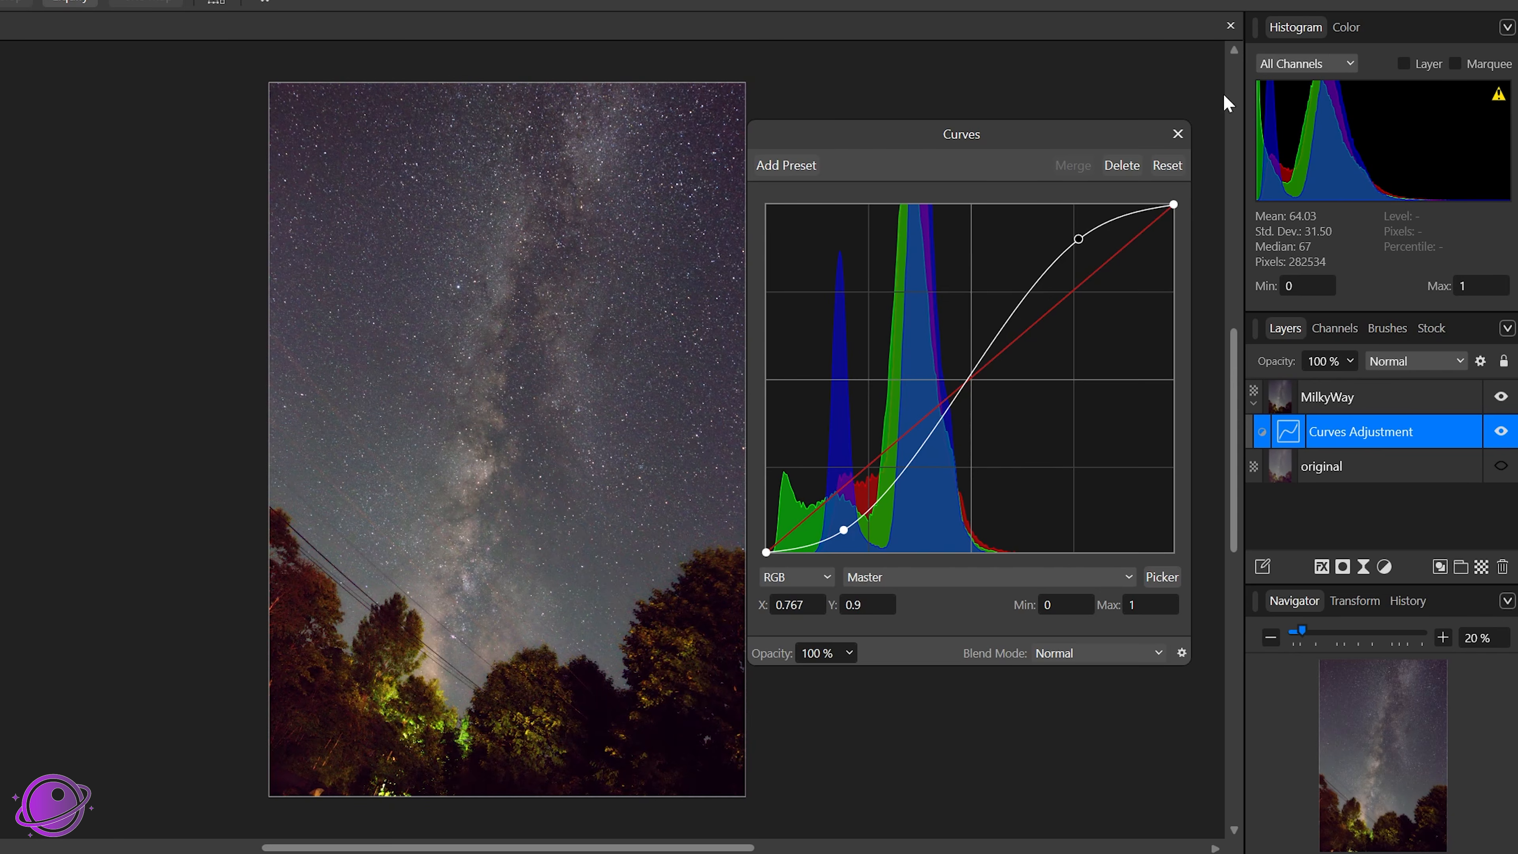
pyautogui.click(1177, 134)
# - Compare the curves-adjusted MilkyWay layer with the original by toggling their visibility, leaving the original layer hidden
pyautogui.click(1501, 465)
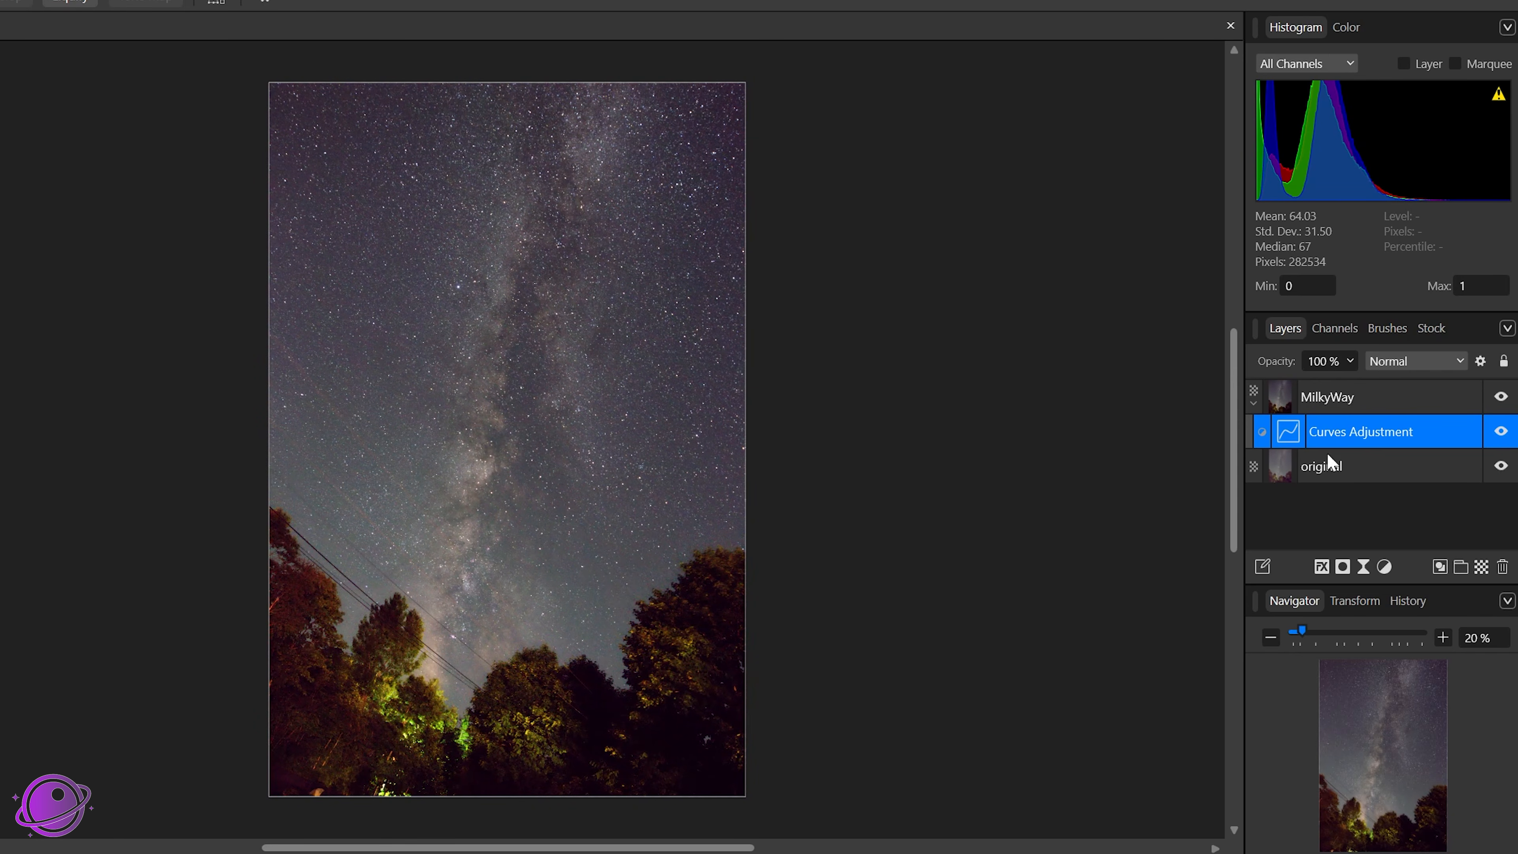
pyautogui.click(1501, 397)
pyautogui.click(1501, 397)
pyautogui.click(1501, 397)
pyautogui.click(1501, 397)
pyautogui.click(1501, 466)
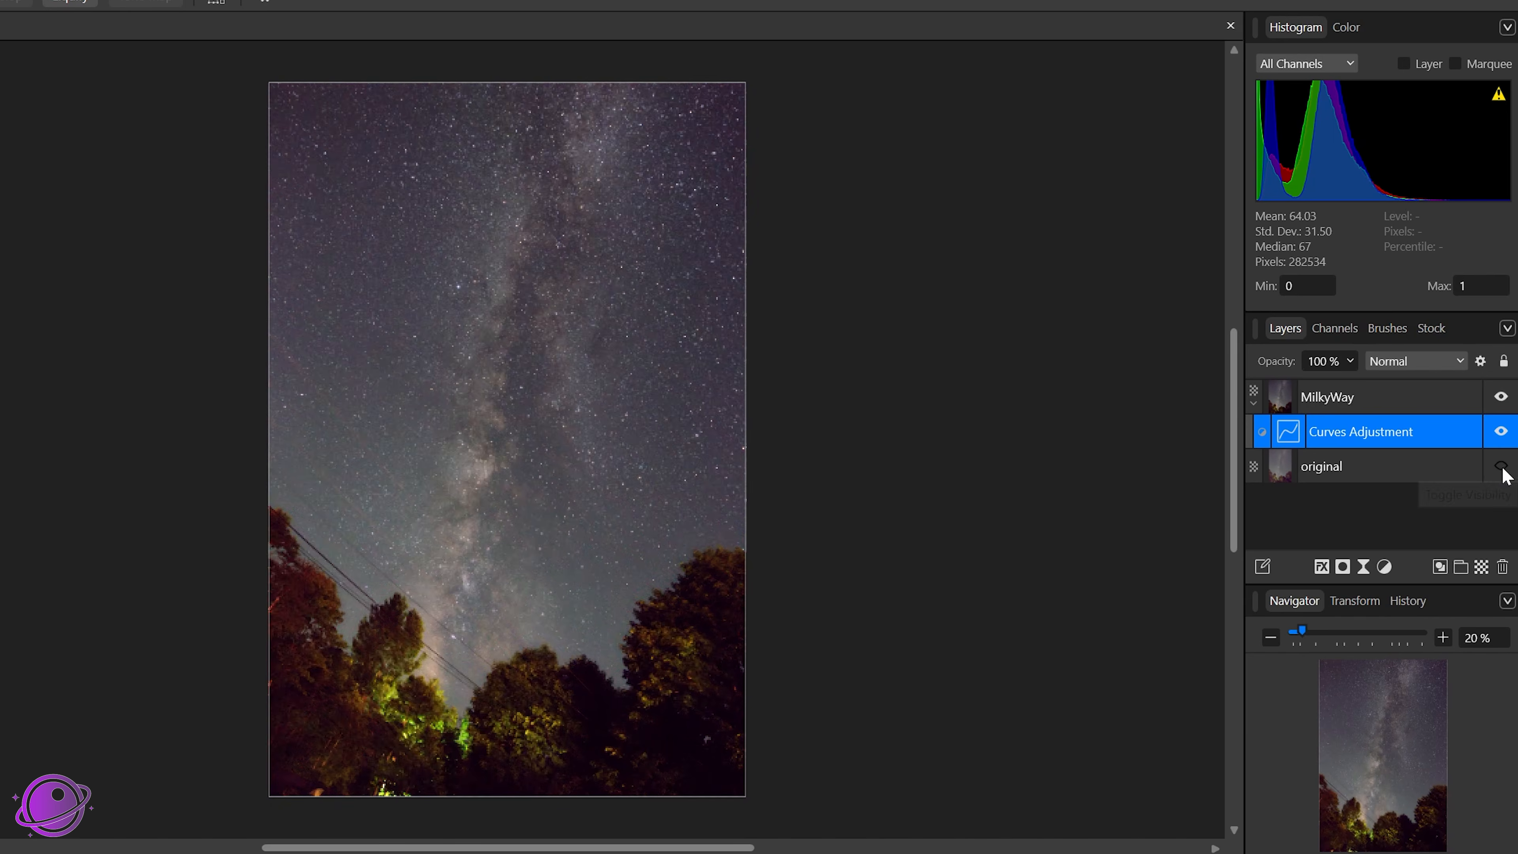
# - Duplicate the Curves adjustment and flatten the copy's S-curve by raising the shadow point and moving the highlight point to about 0.806, 0.881
pyautogui.rightClick(1371, 423)
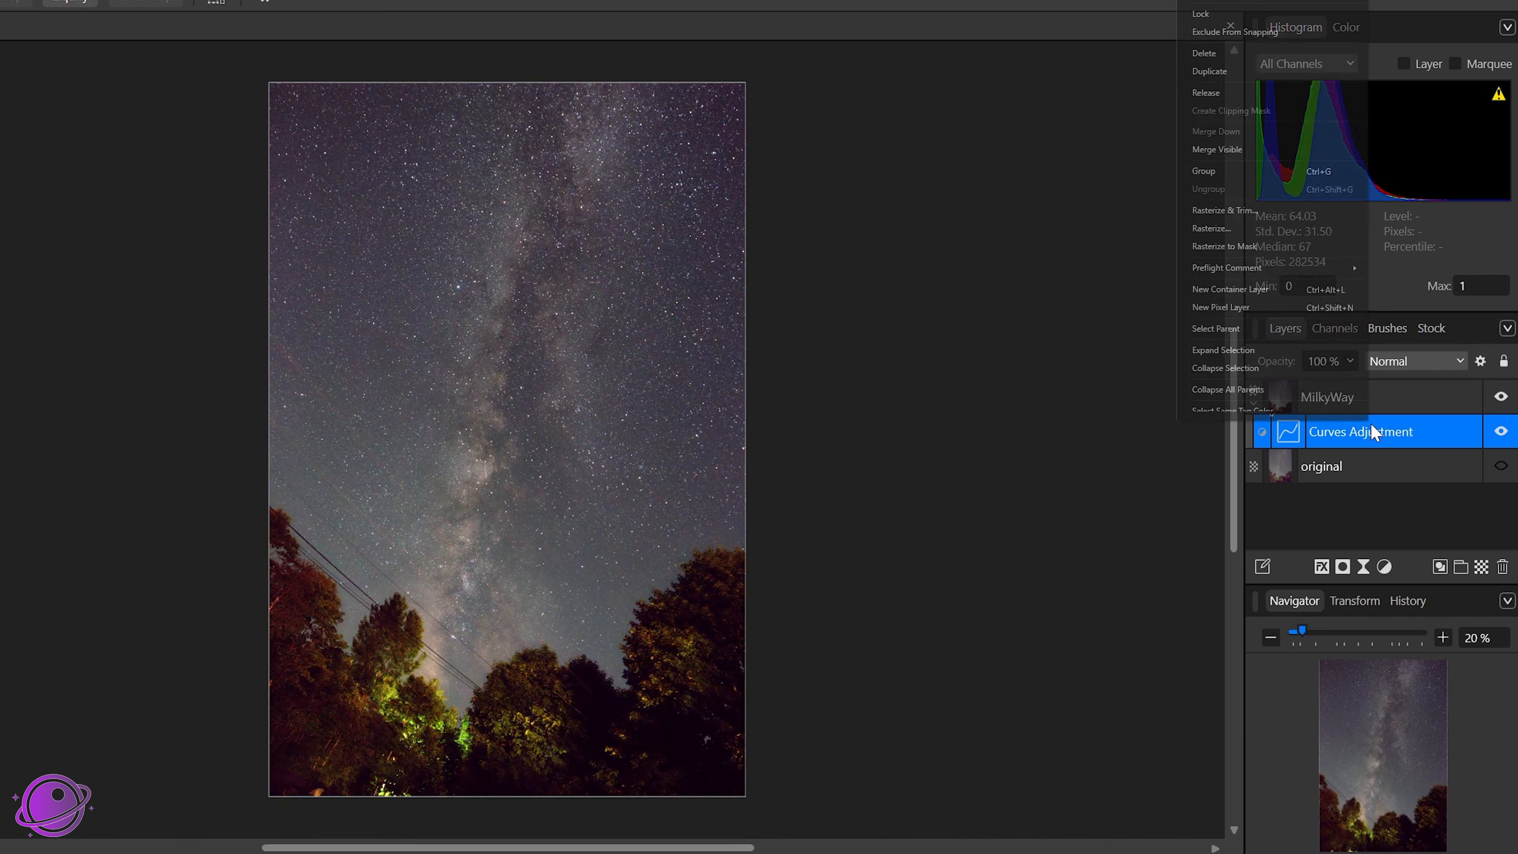
pyautogui.click(1222, 70)
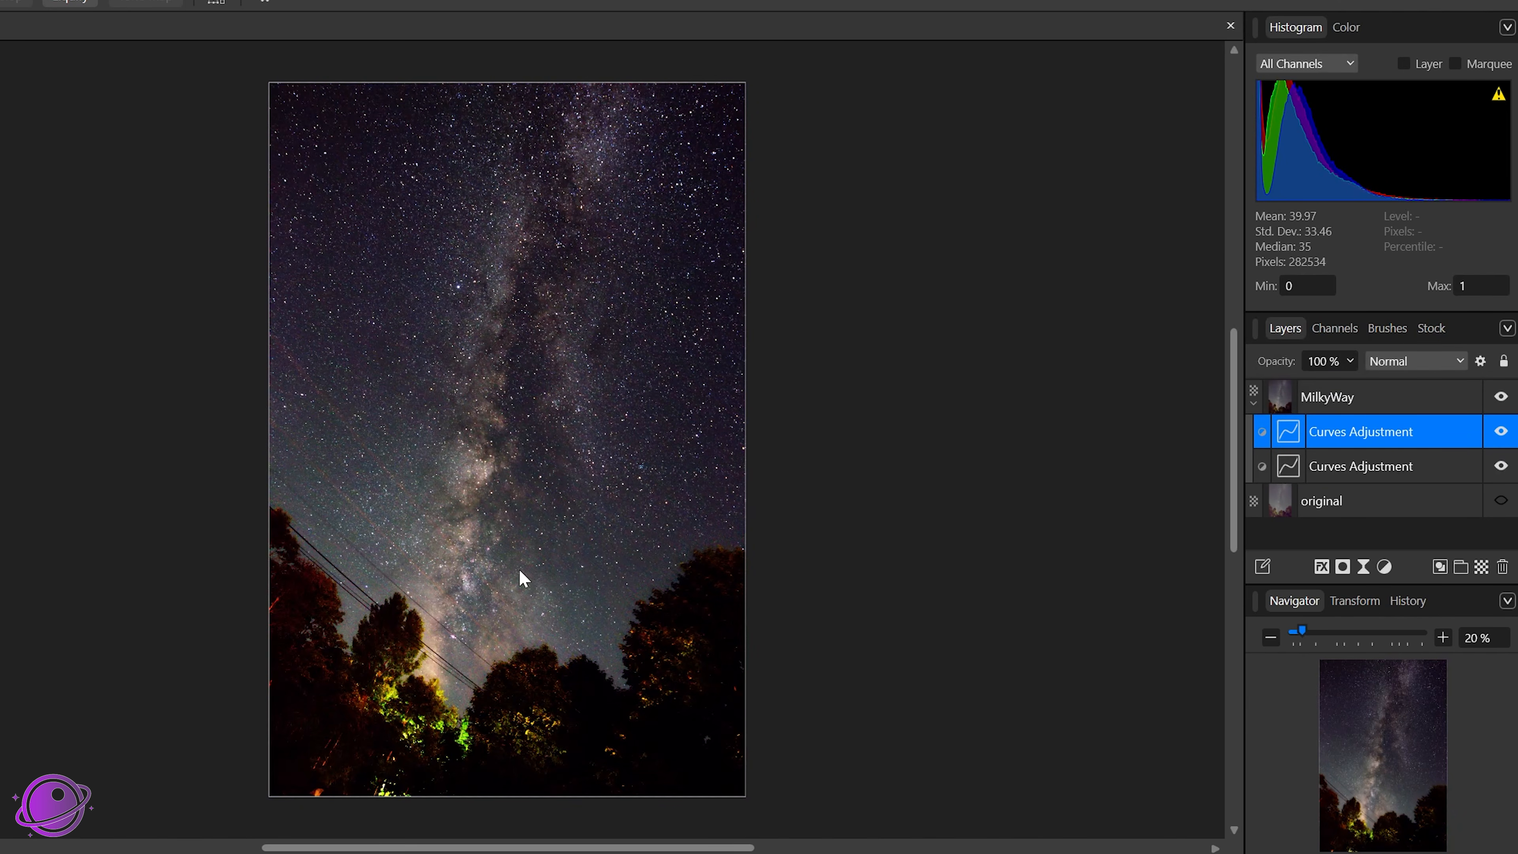
pyautogui.doubleClick(1291, 435)
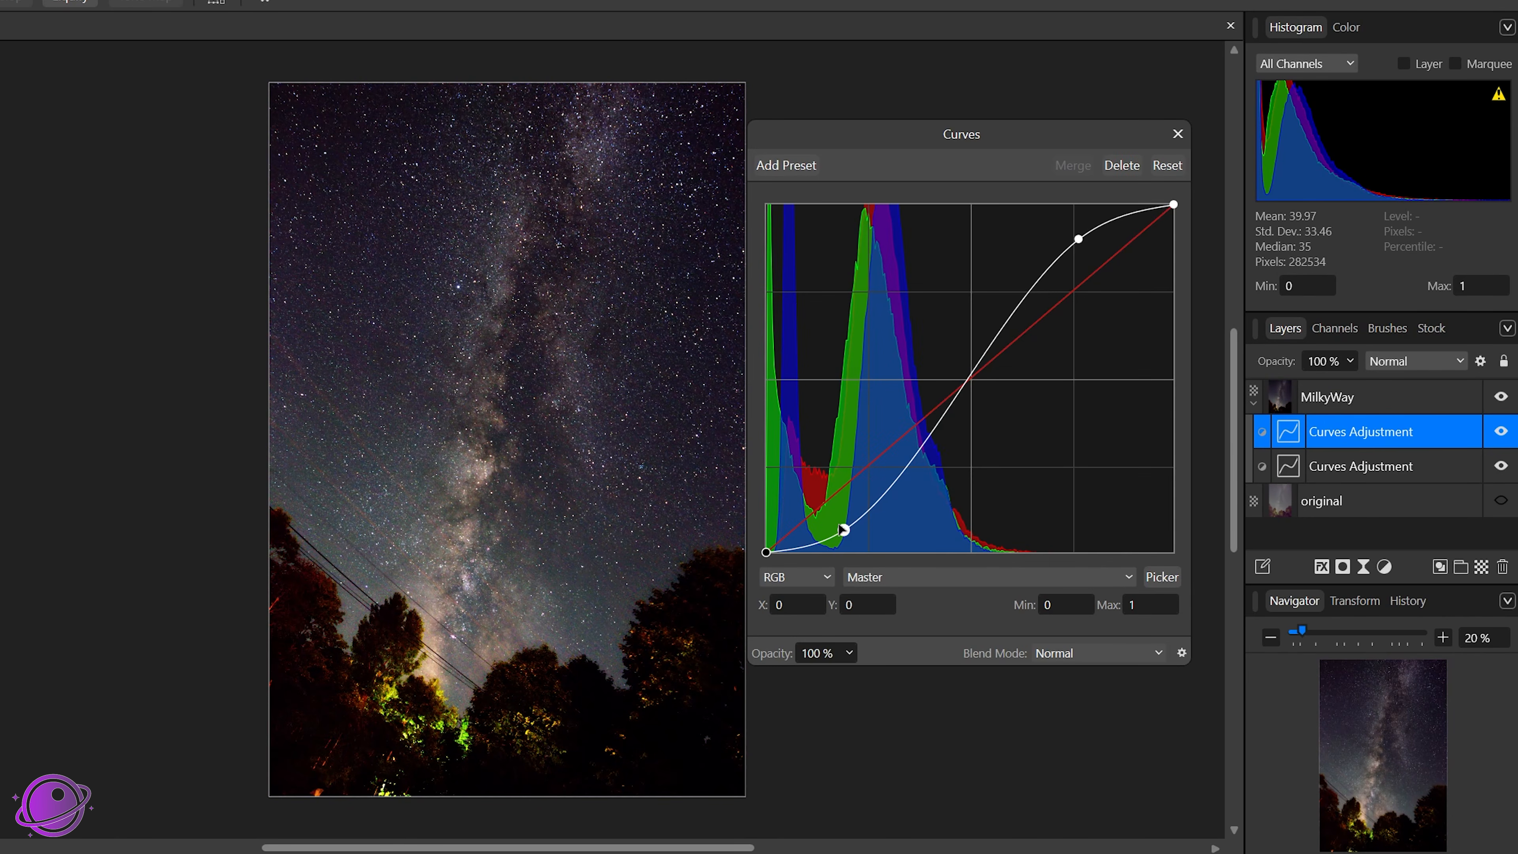
pyautogui.moveTo(843, 529); pyautogui.dragTo(823, 503)
pyautogui.click(1079, 239)
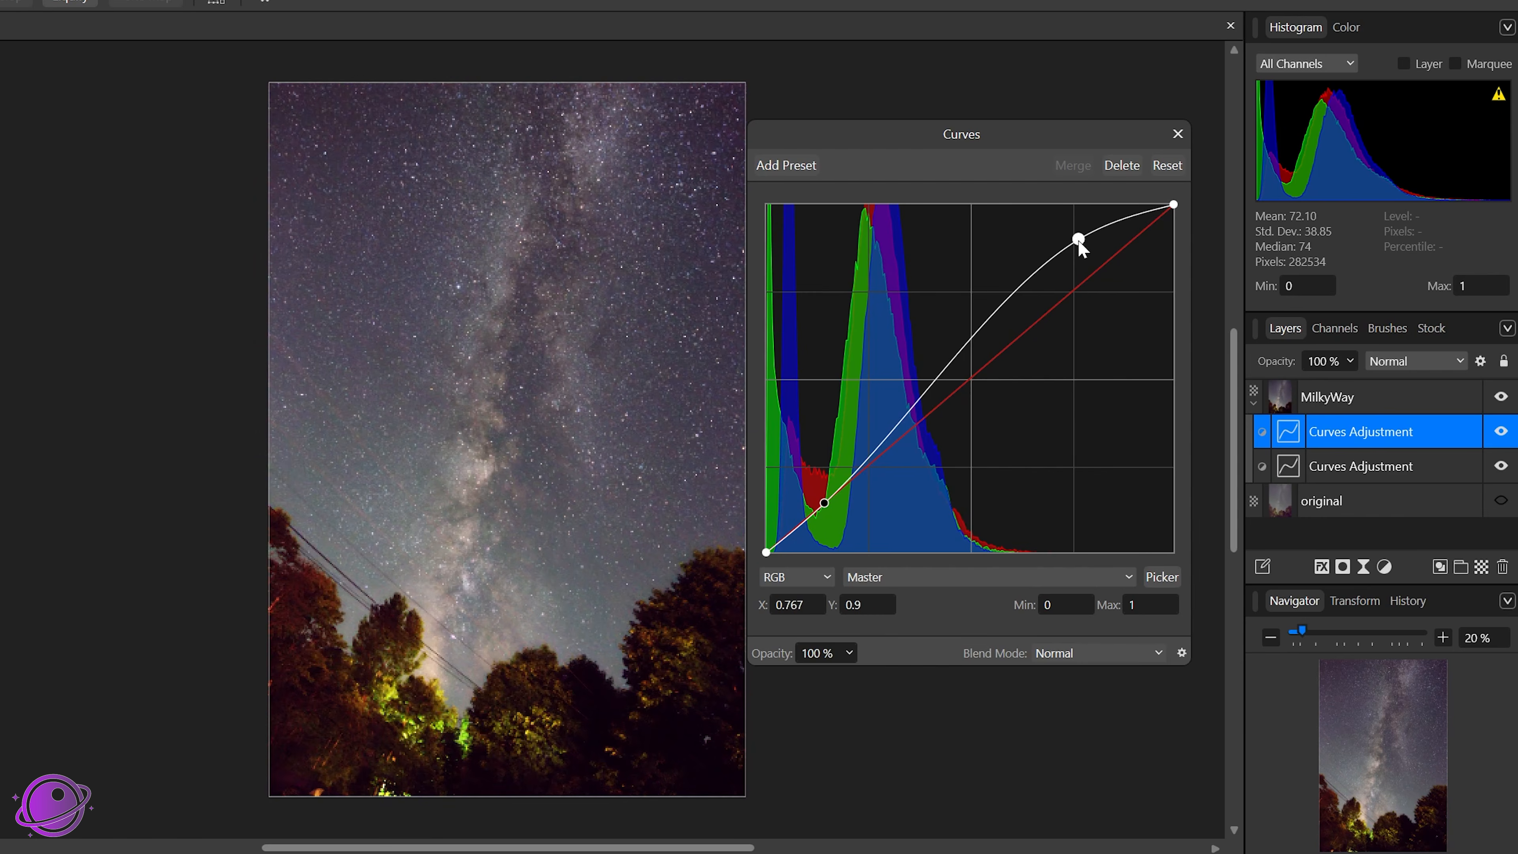
pyautogui.moveTo(1079, 239); pyautogui.dragTo(1094, 246)
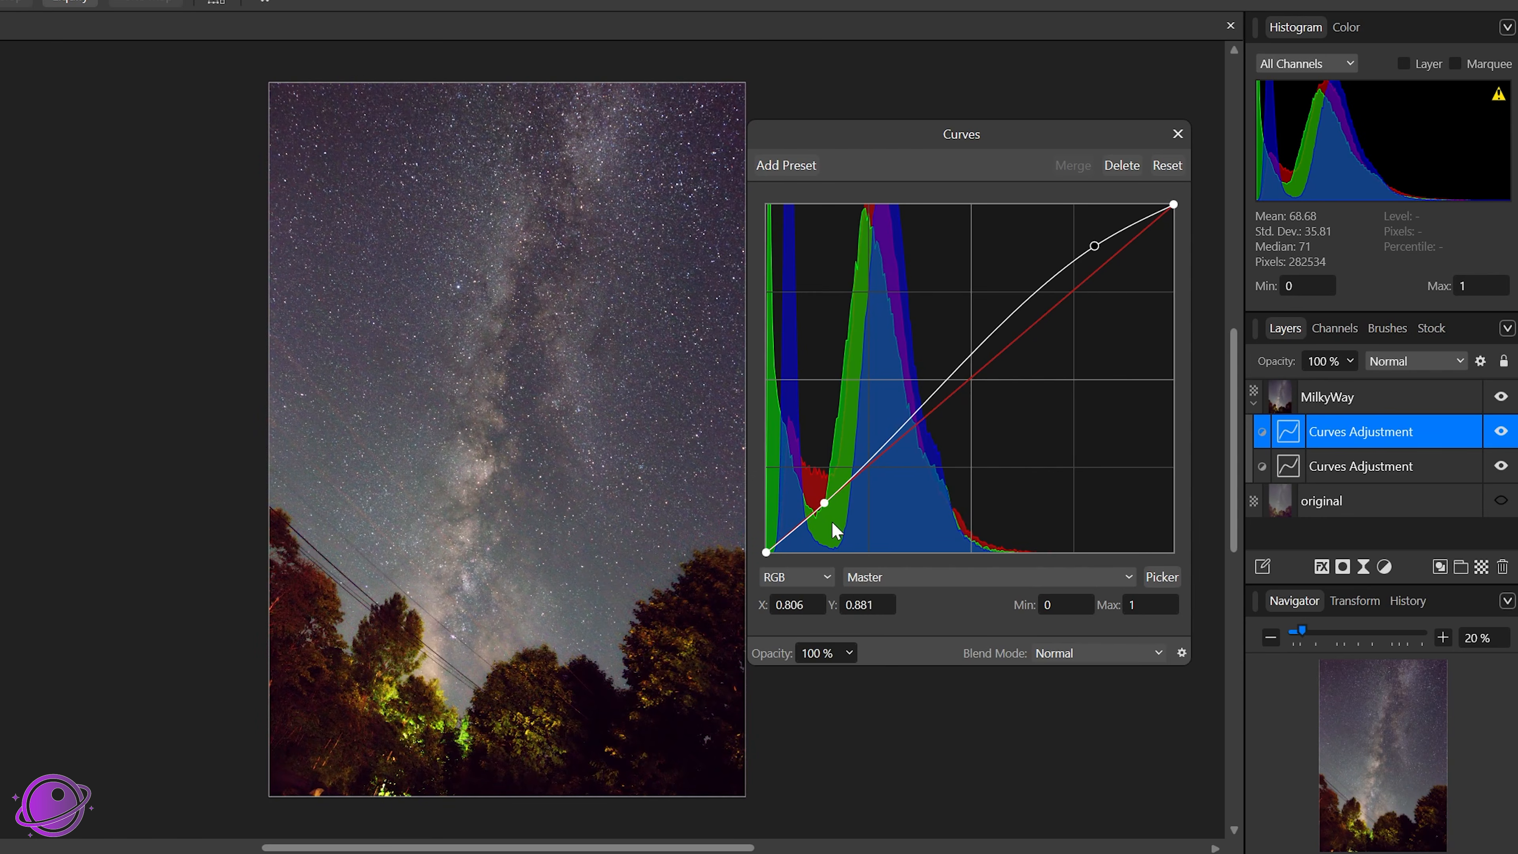
pyautogui.moveTo(824, 502)
pyautogui.mouseDown()
pyautogui.moveTo(816, 485)
pyautogui.moveTo(840, 497)
pyautogui.mouseUp()
pyautogui.click(1178, 135)
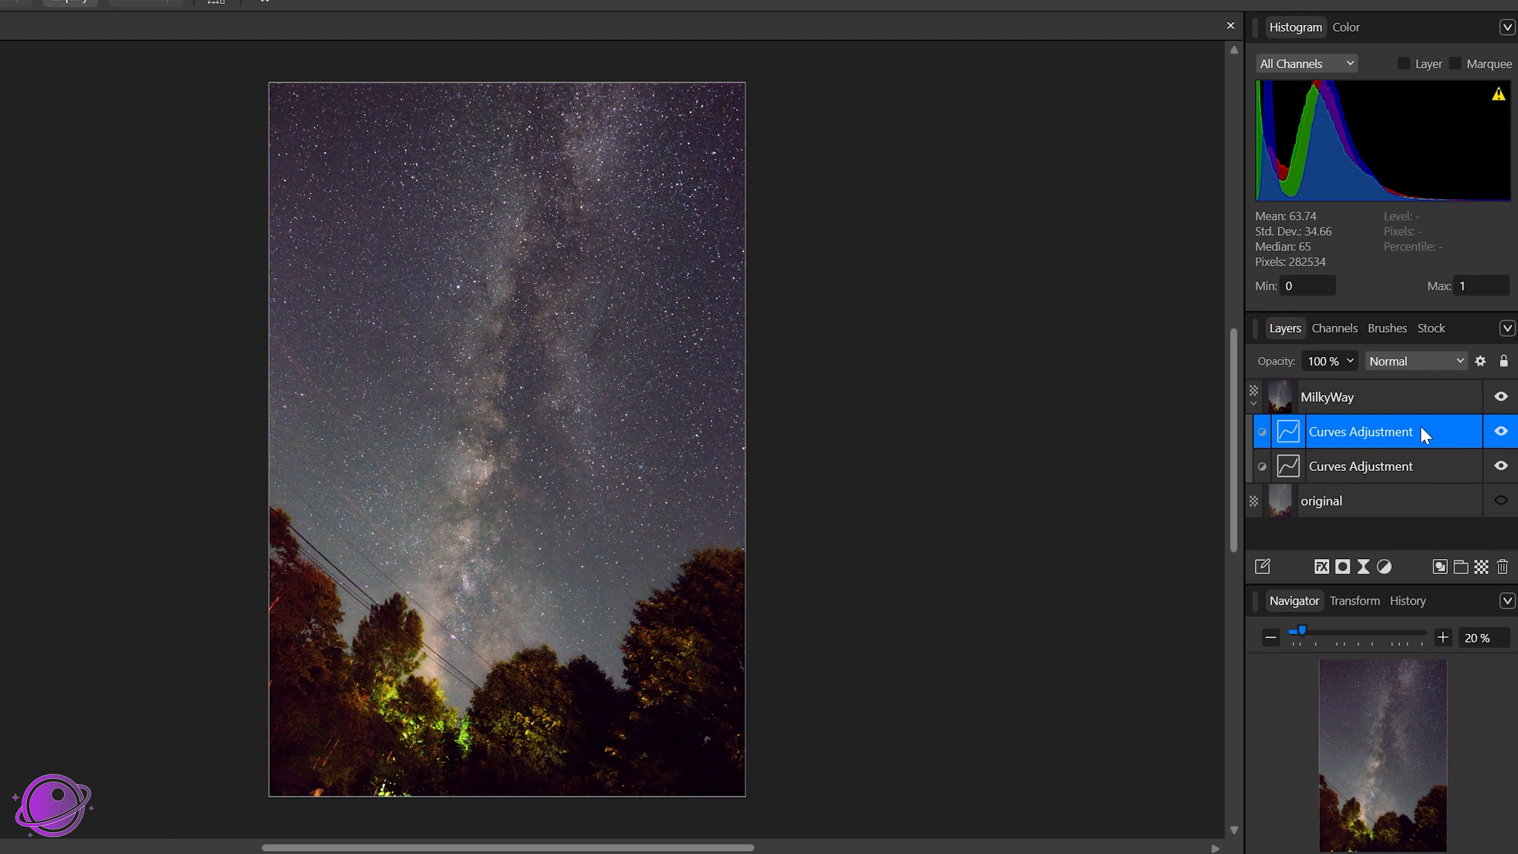
# - Compare the image with and without the duplicated Curves adjustment by toggling its visibility, leaving it shown
pyautogui.click(1501, 436)
pyautogui.click(1502, 436)
pyautogui.click(1503, 437)
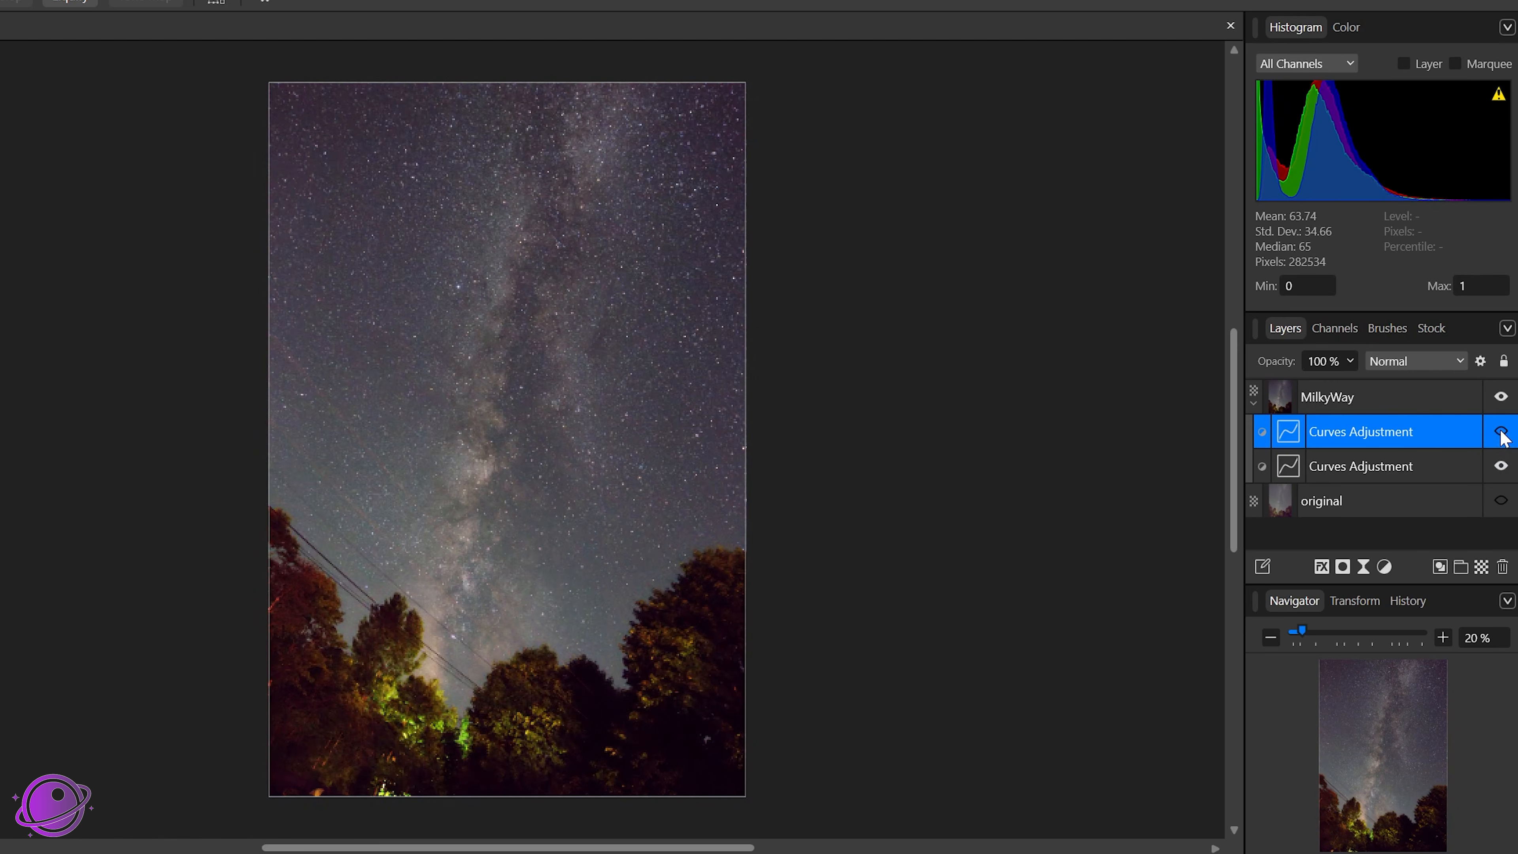
pyautogui.click(1493, 436)
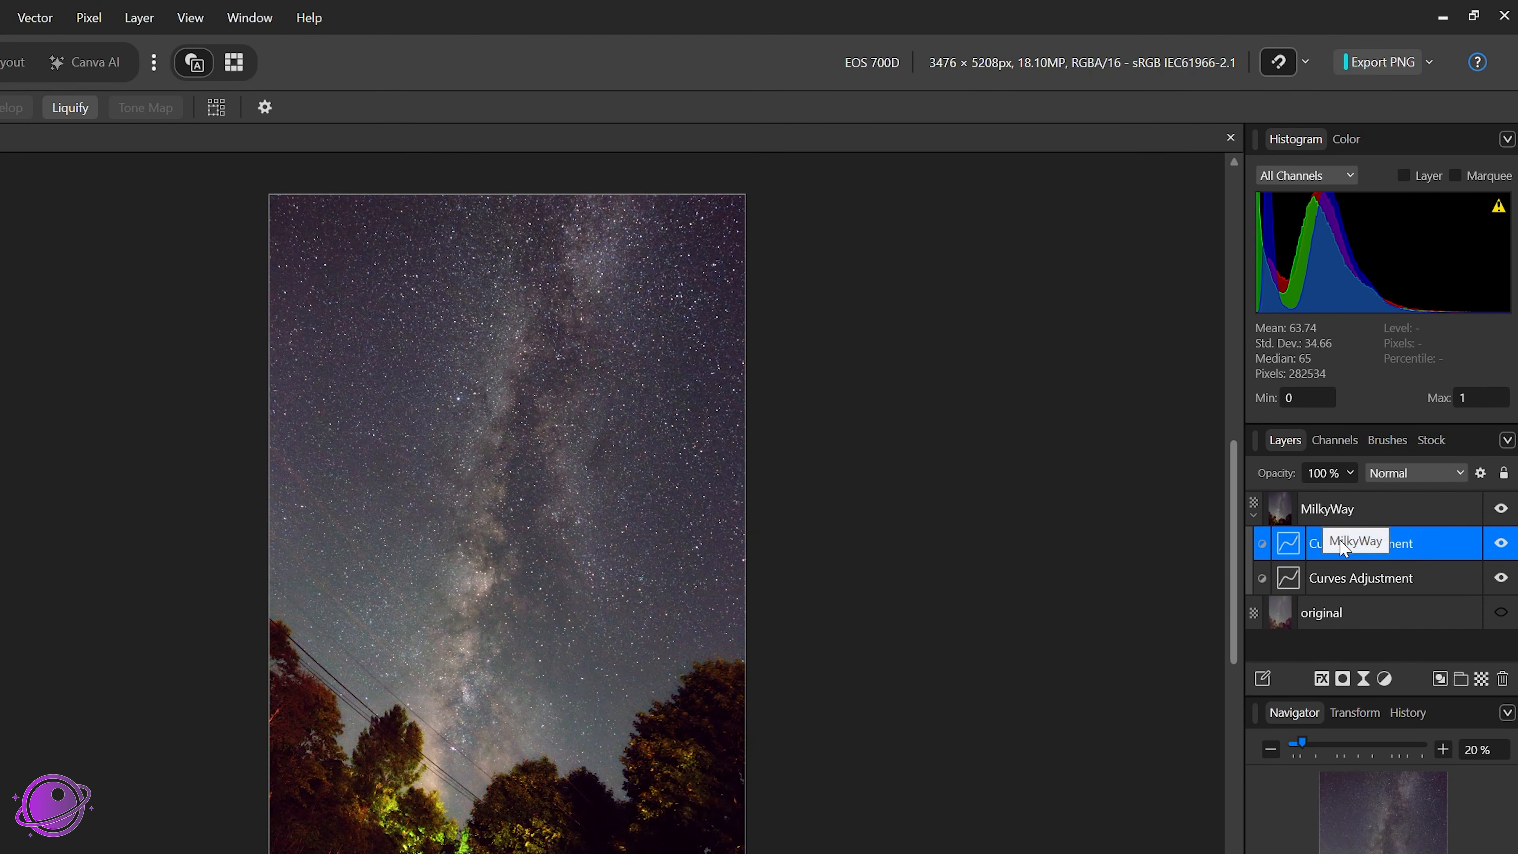
# - Add a Levels adjustment above the two Curves adjustments with the black level at 11% and the white level at 89%
pyautogui.click(96, 22)
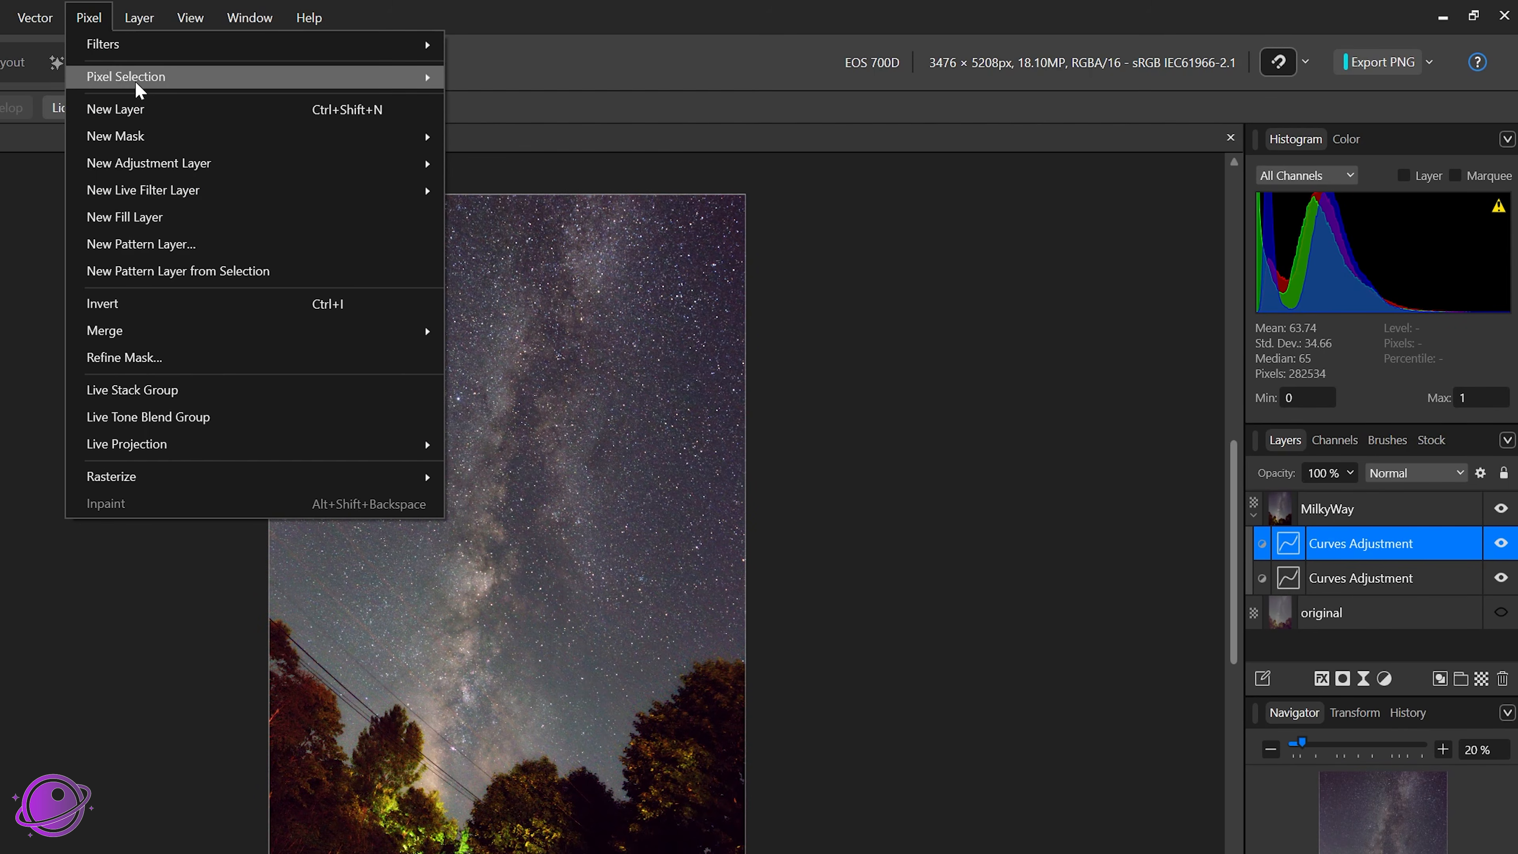
pyautogui.moveTo(182, 177)
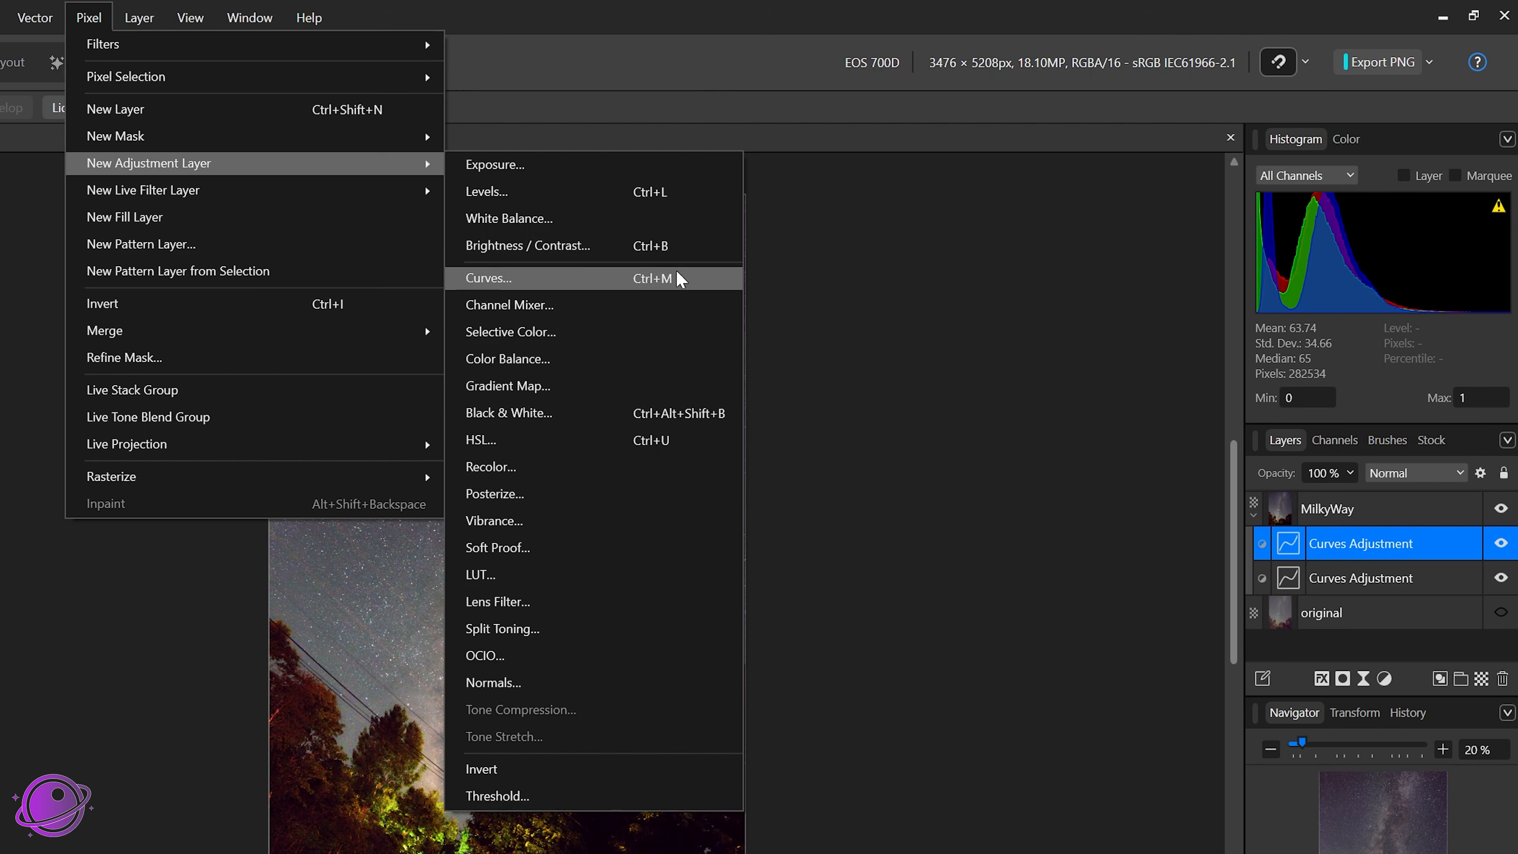
pyautogui.click(539, 191)
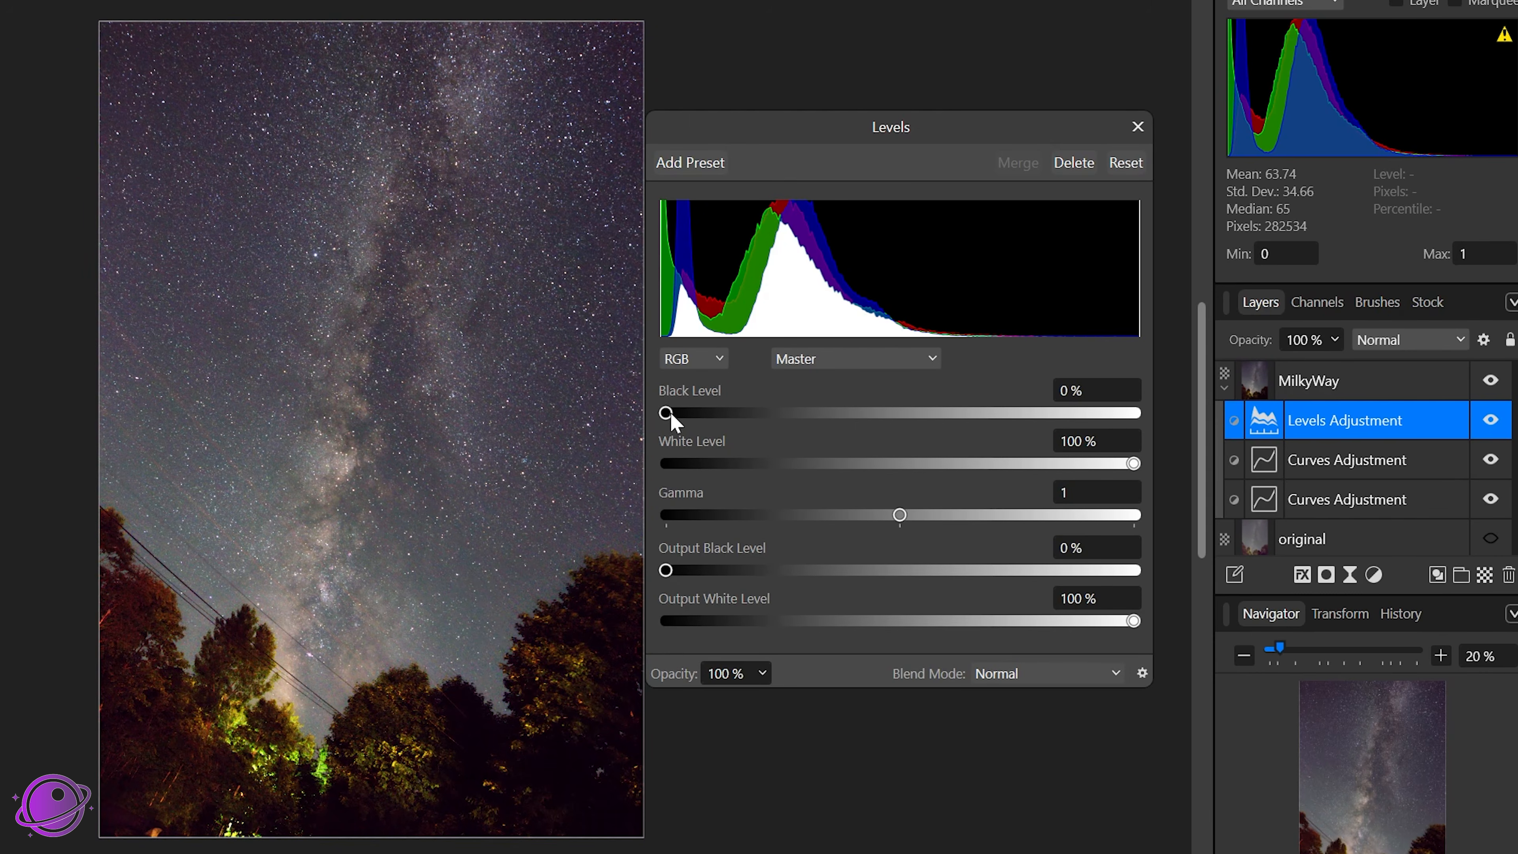
pyautogui.moveTo(670, 418)
pyautogui.mouseDown()
pyautogui.moveTo(719, 419)
pyautogui.moveTo(701, 417)
pyautogui.mouseUp()
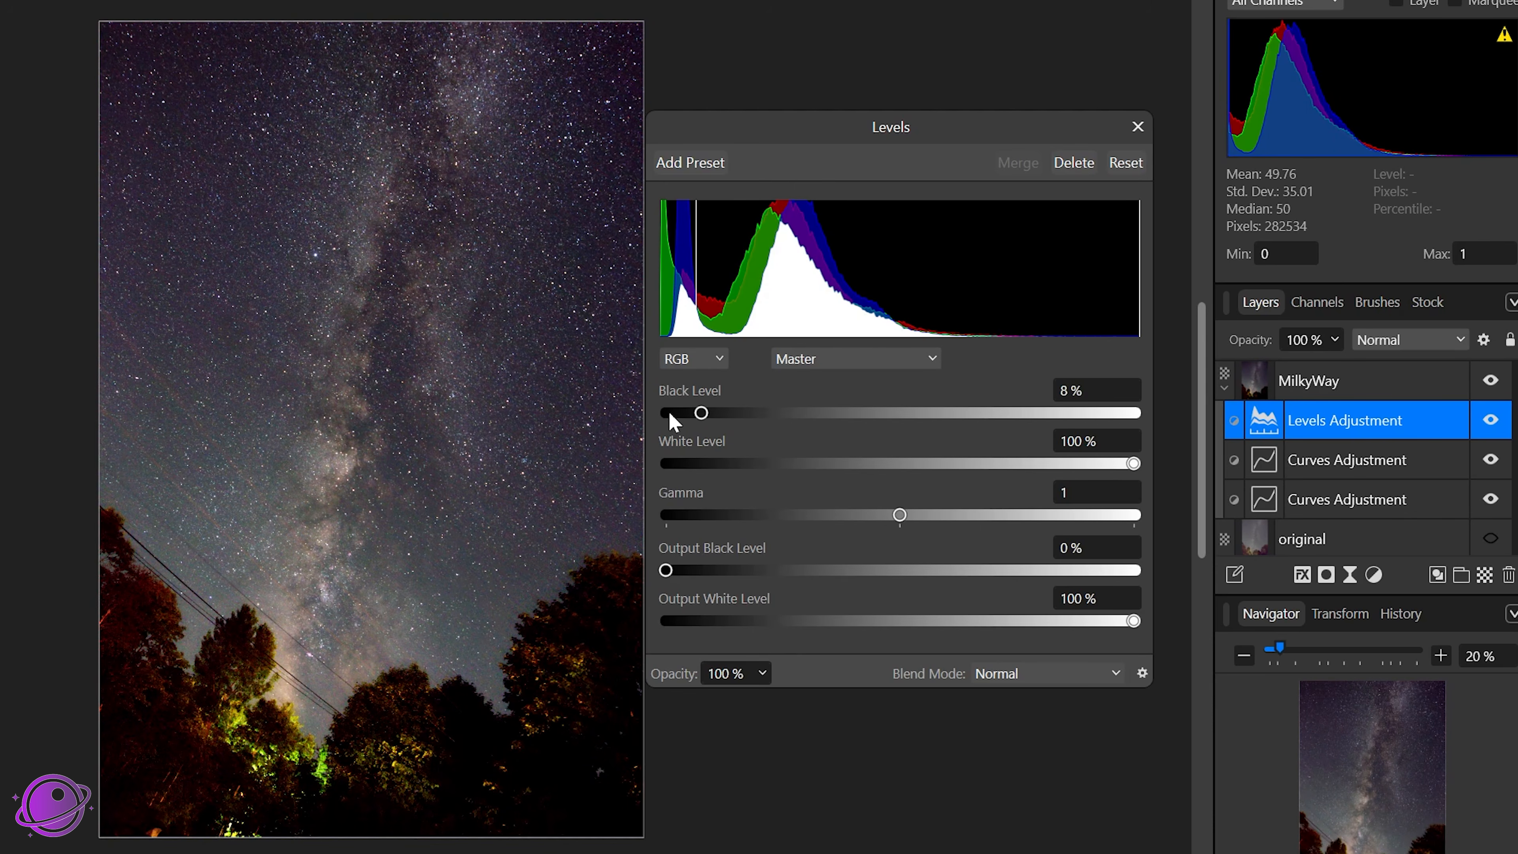
pyautogui.moveTo(703, 418)
pyautogui.mouseDown()
pyautogui.moveTo(665, 418)
pyautogui.moveTo(716, 419)
pyautogui.mouseUp()
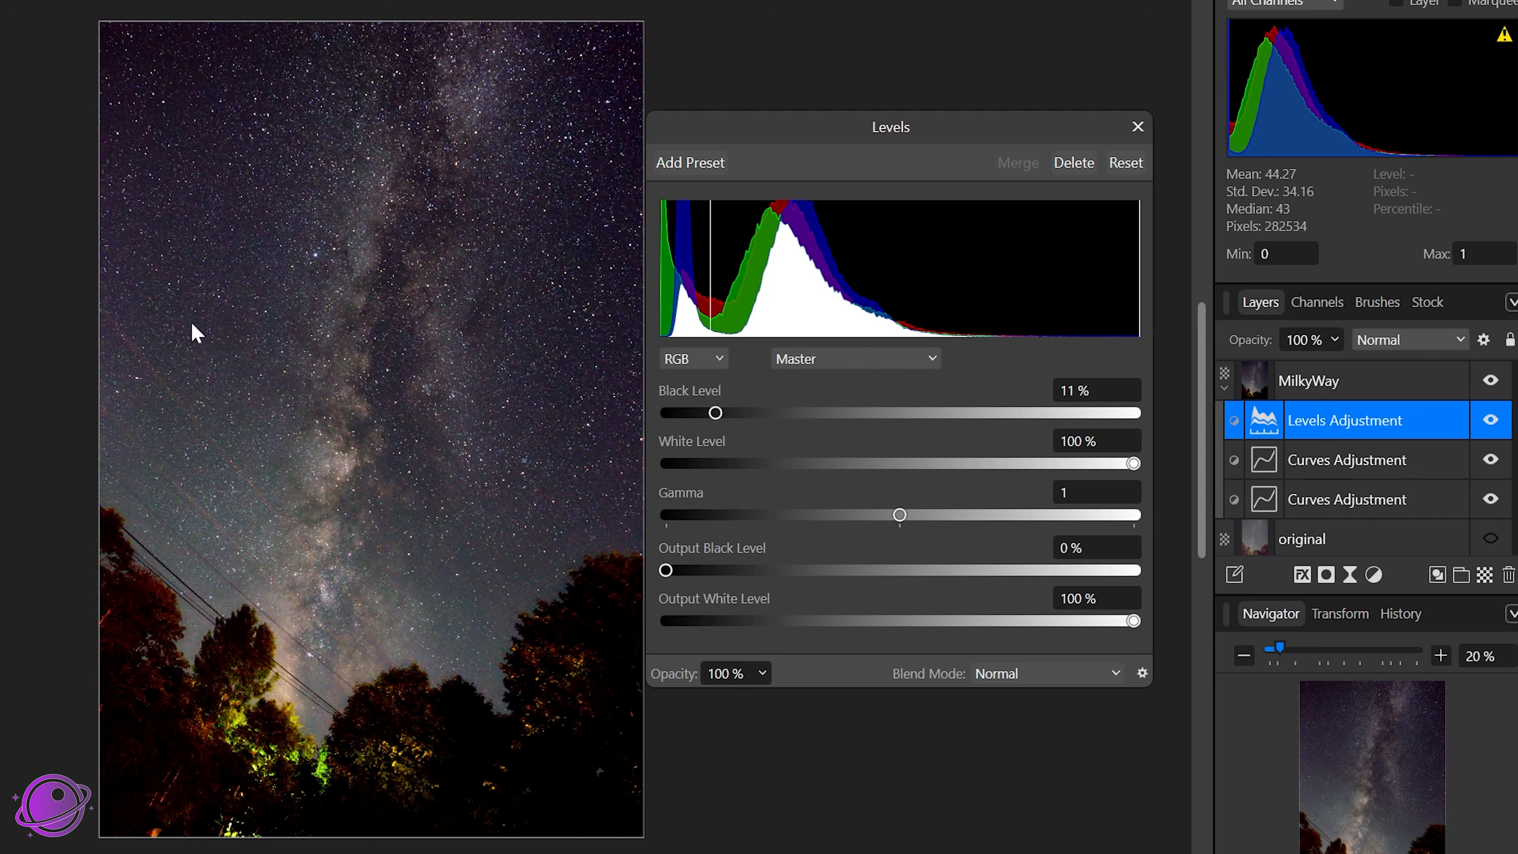
pyautogui.moveTo(716, 413); pyautogui.dragTo(711, 414)
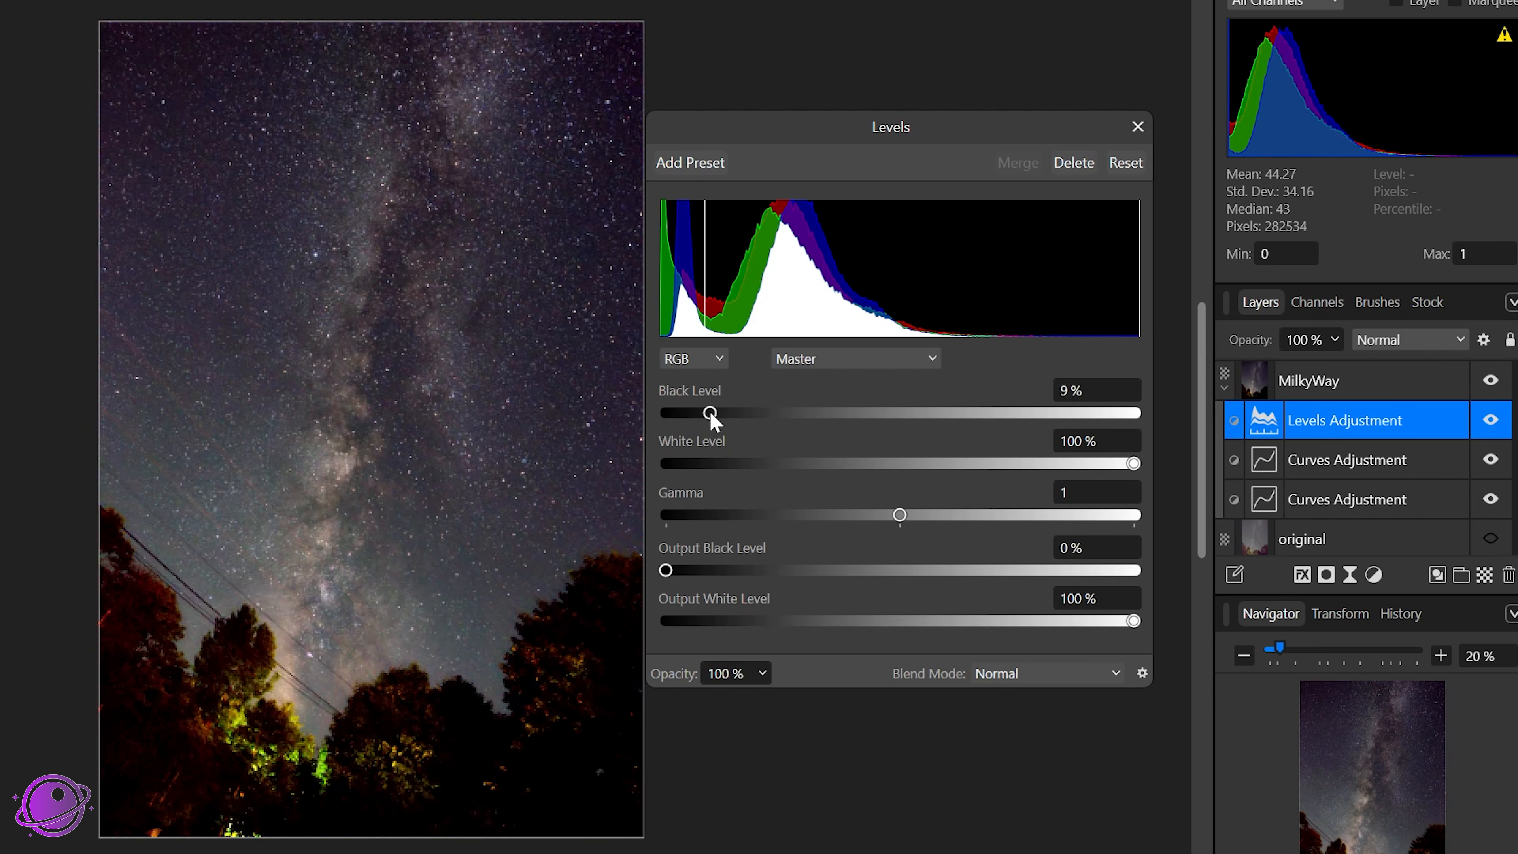
pyautogui.moveTo(1136, 465); pyautogui.dragTo(1066, 468)
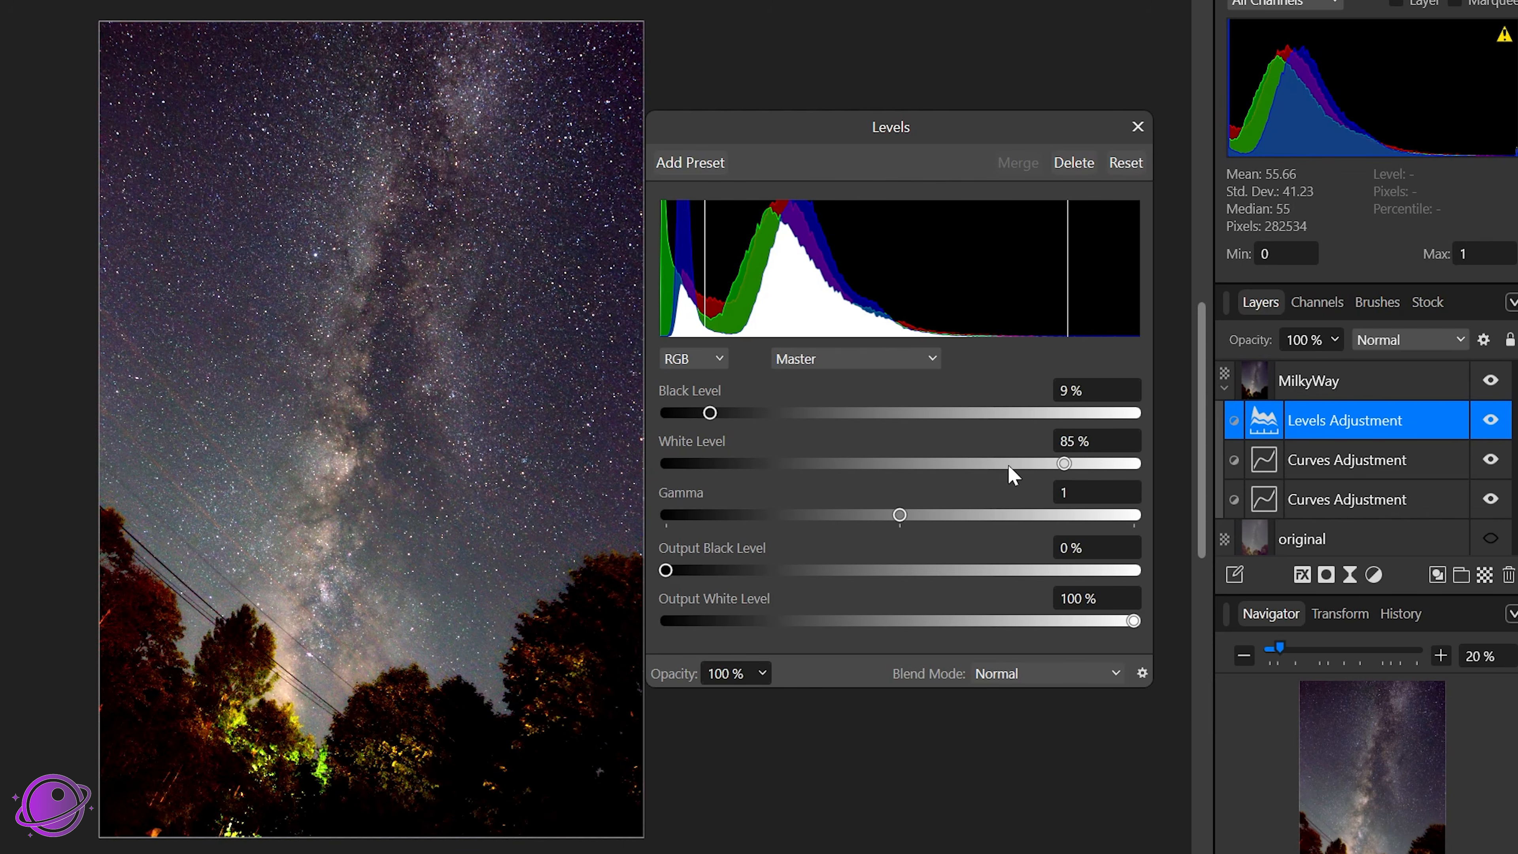
pyautogui.moveTo(711, 417); pyautogui.dragTo(716, 418)
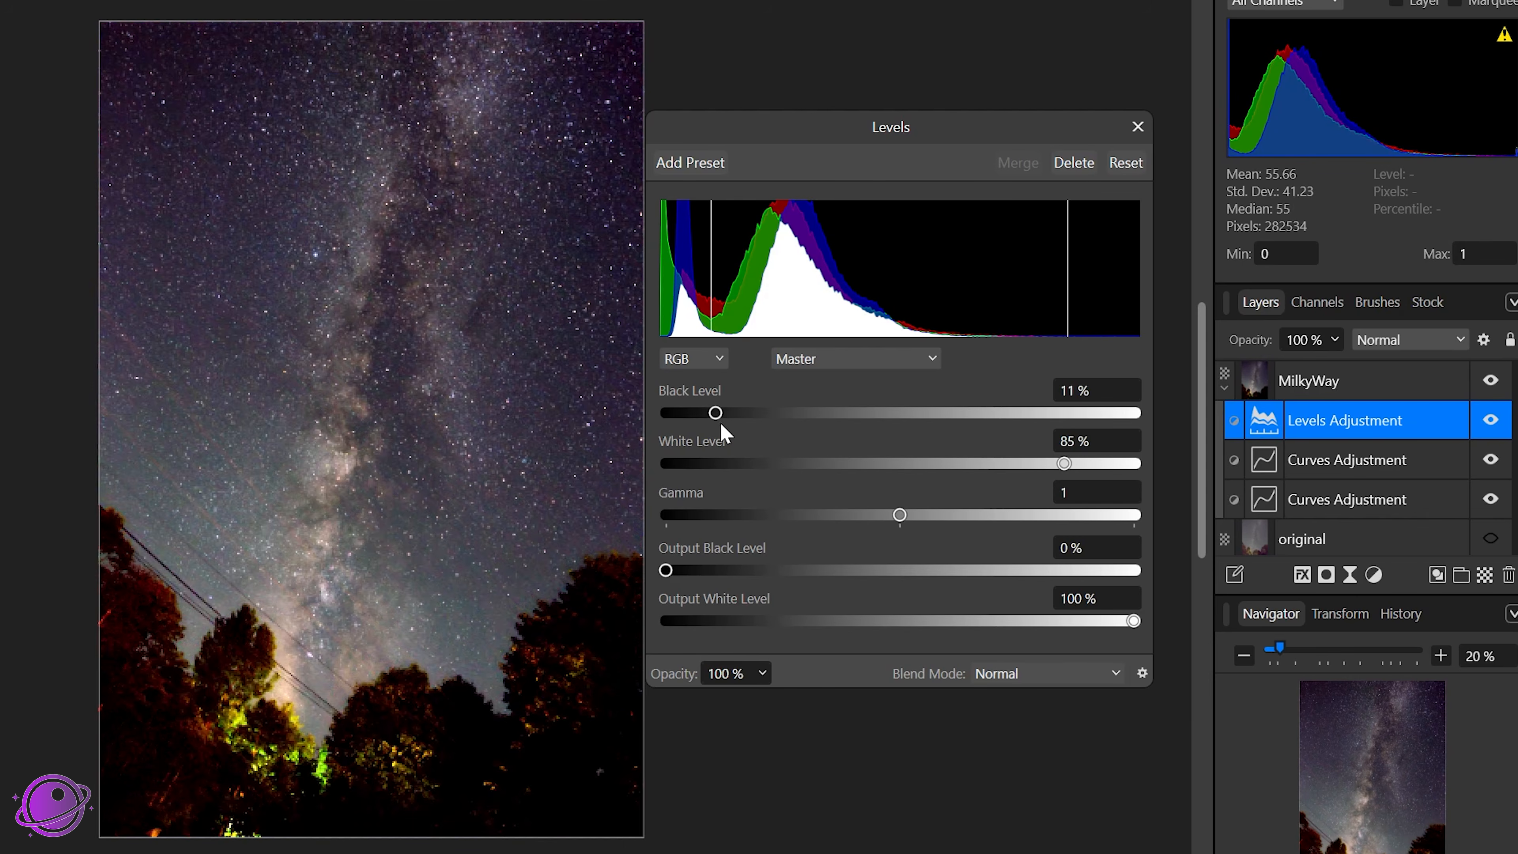
pyautogui.moveTo(1064, 468); pyautogui.dragTo(1081, 469)
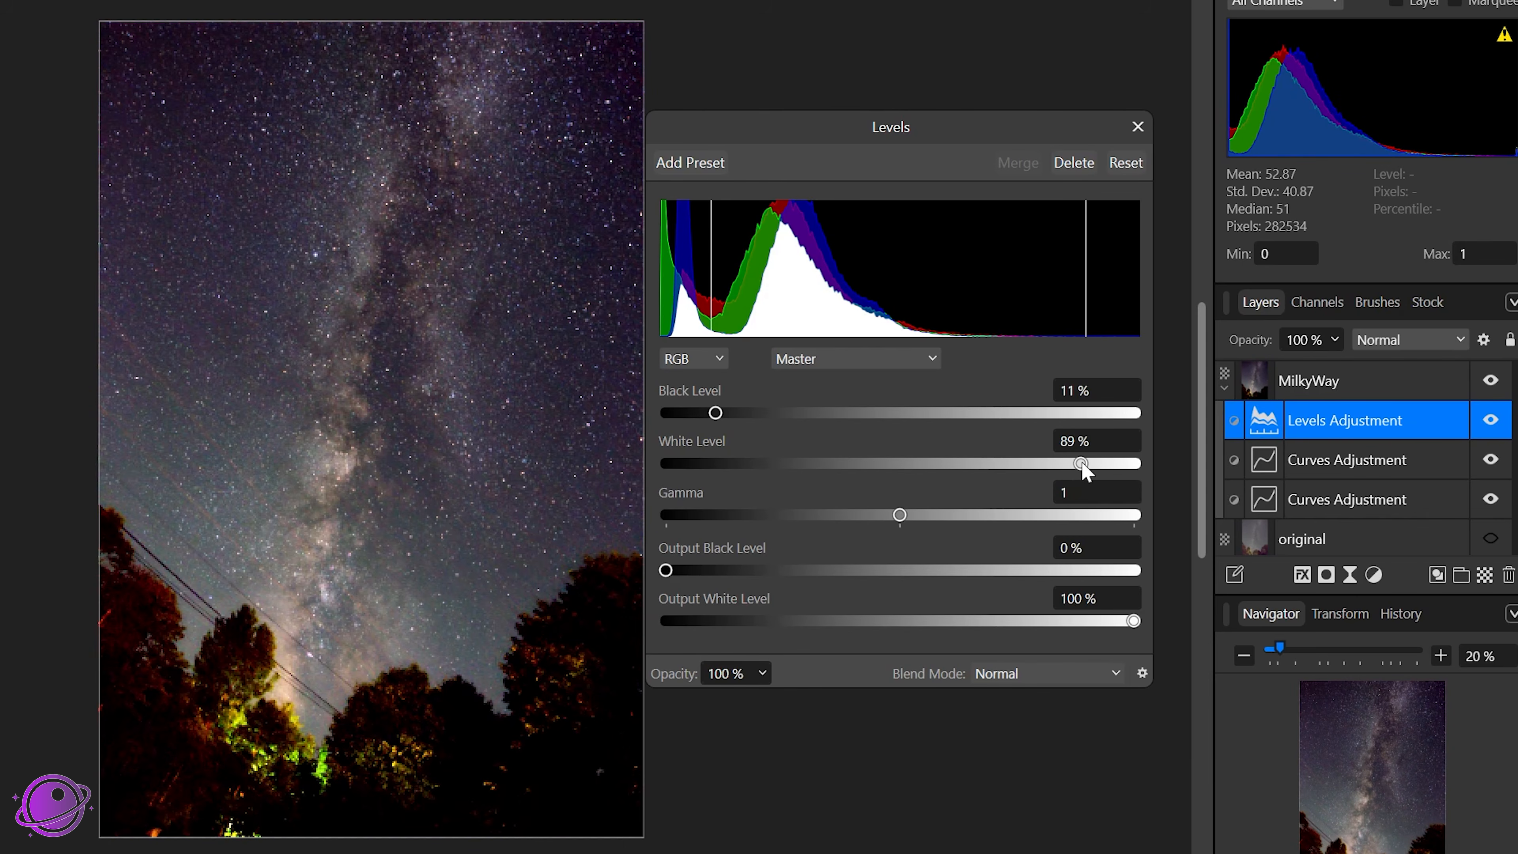
pyautogui.click(1138, 127)
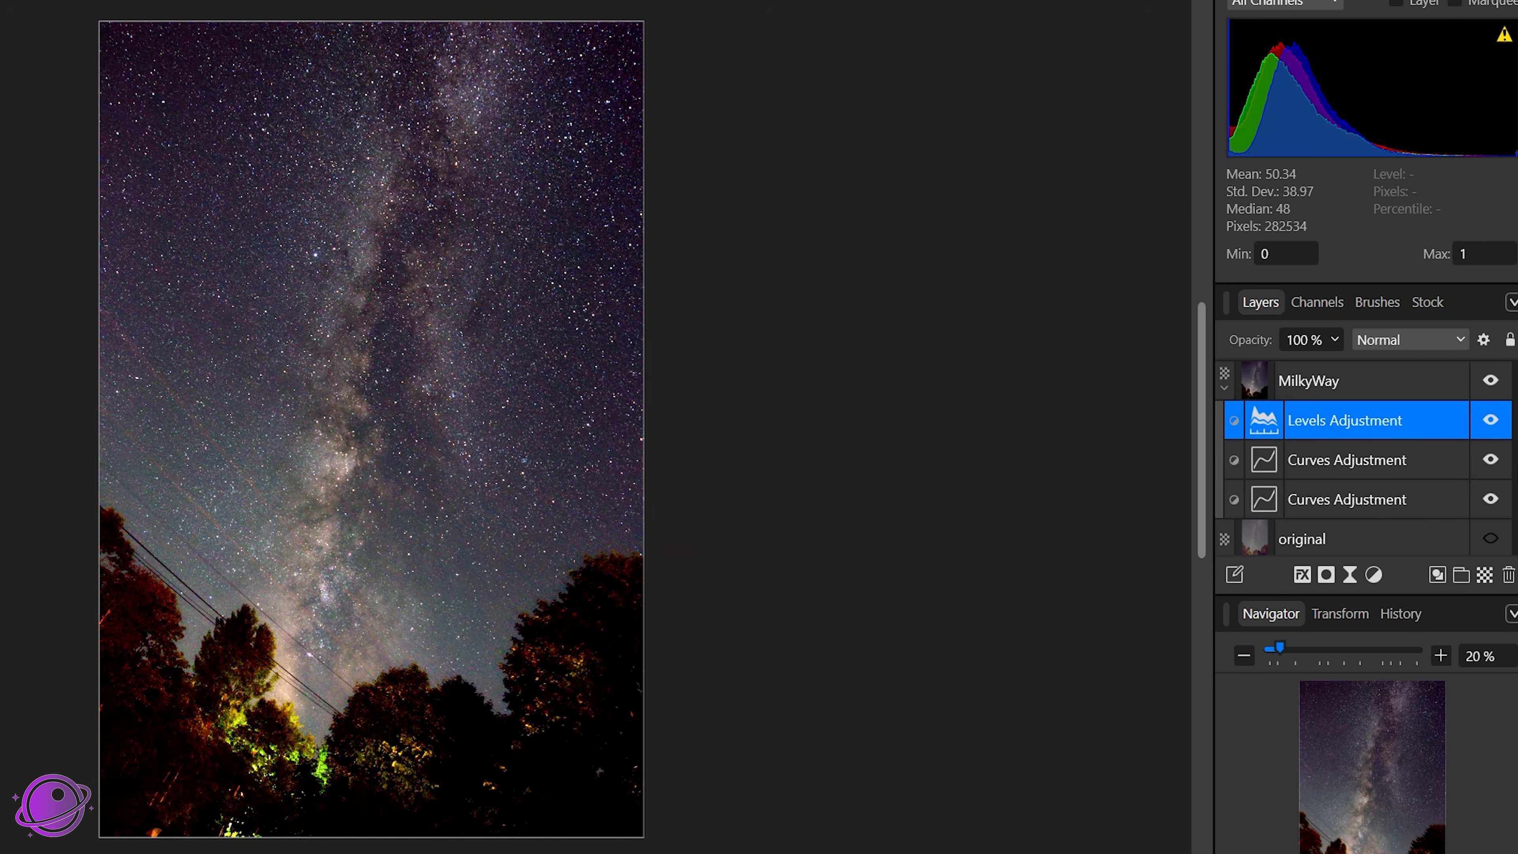
# - Compare the image with and without the Levels adjustment by toggling its visibility, leaving it hidden
pyautogui.click(1501, 420)
pyautogui.click(1498, 419)
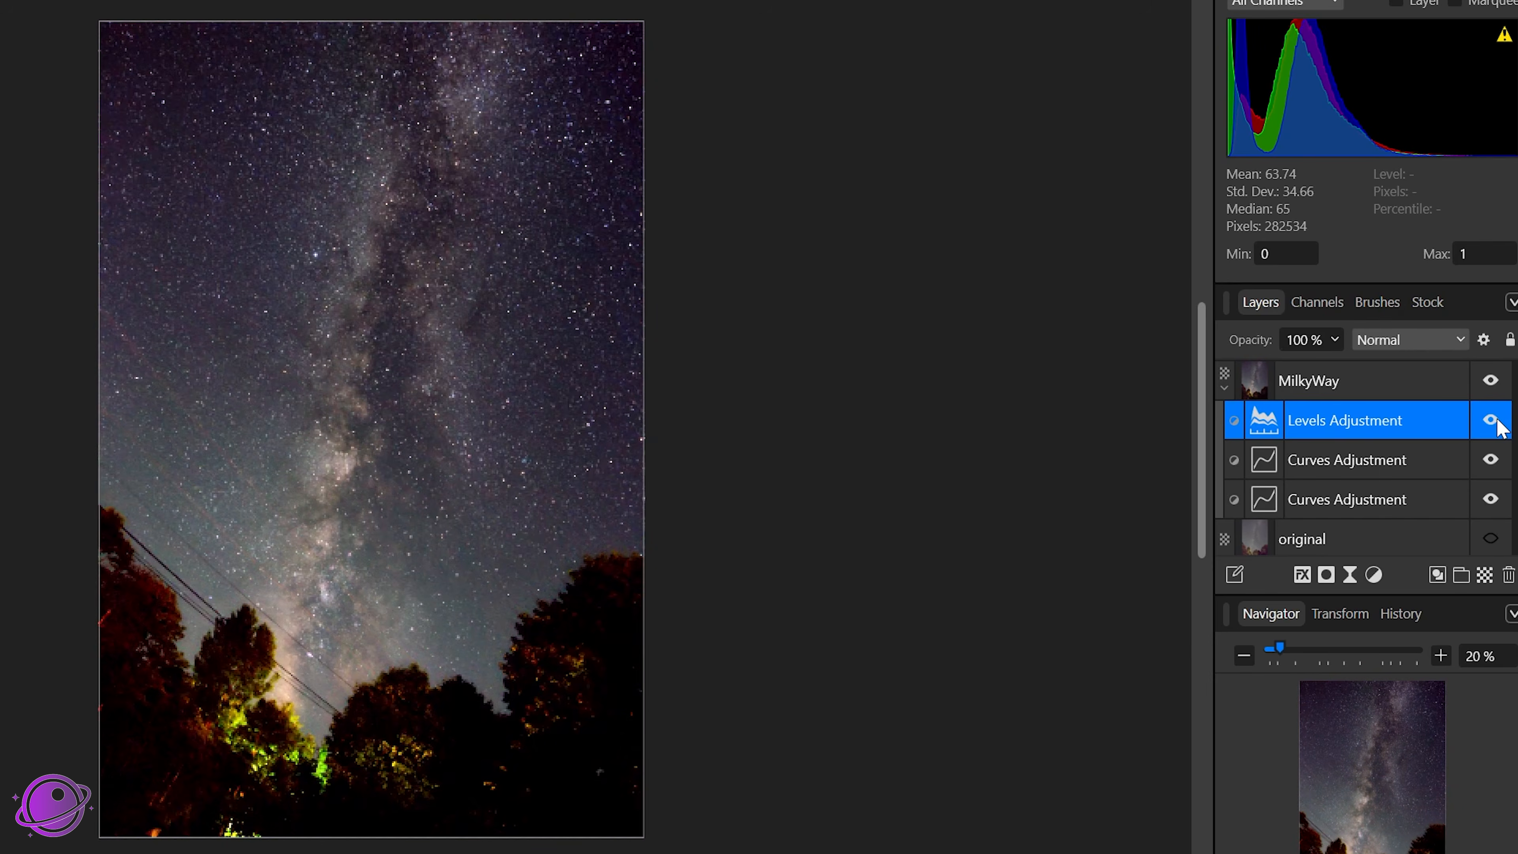
pyautogui.click(1498, 420)
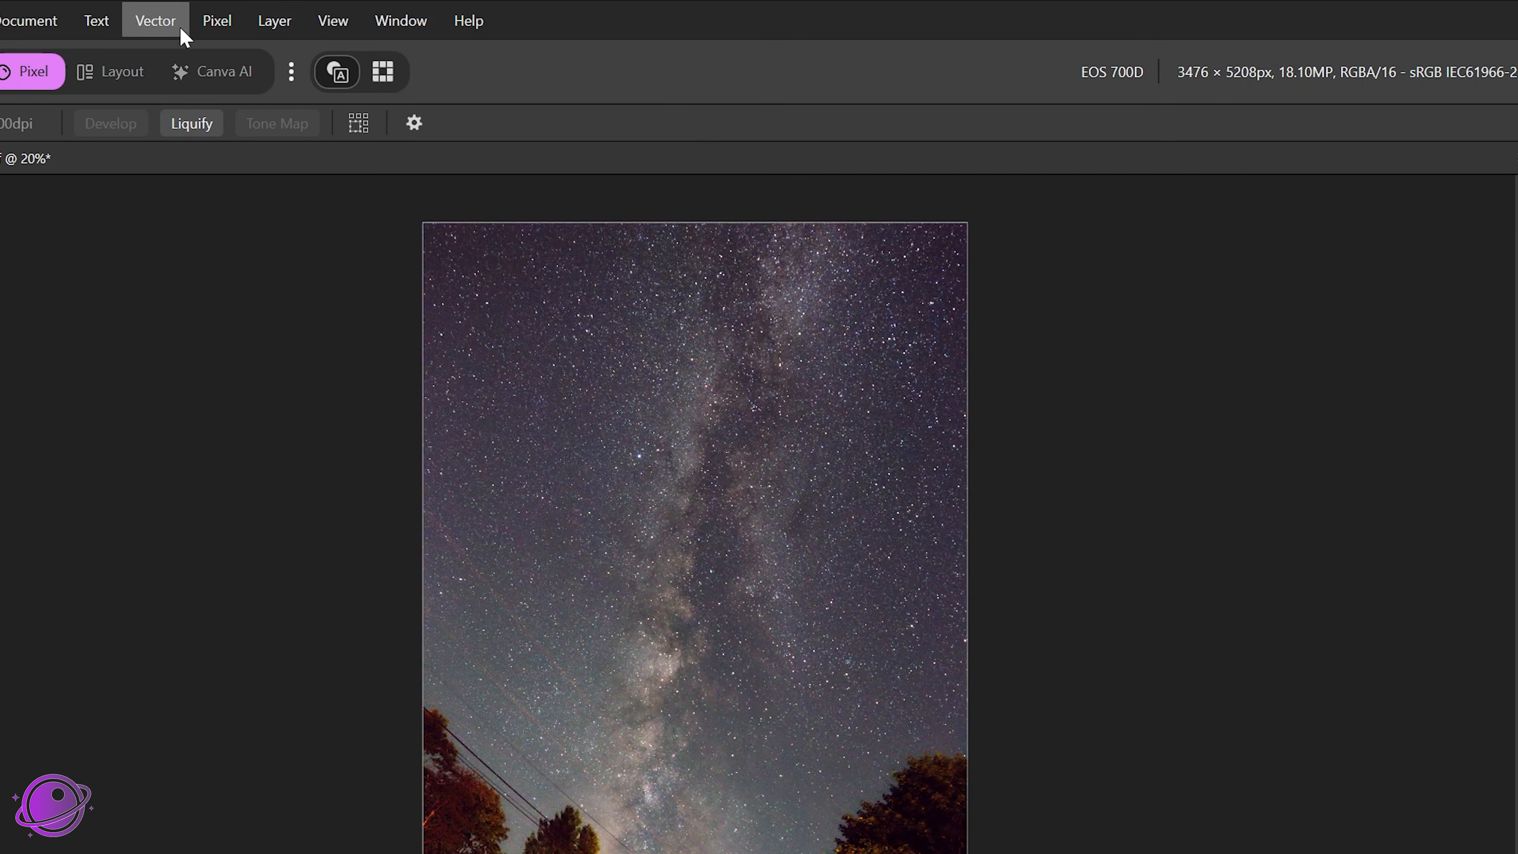
# - Add a Vibrance adjustment above the Levels adjustment and fine-tune its sliders to boost the colours slightly
pyautogui.click(212, 21)
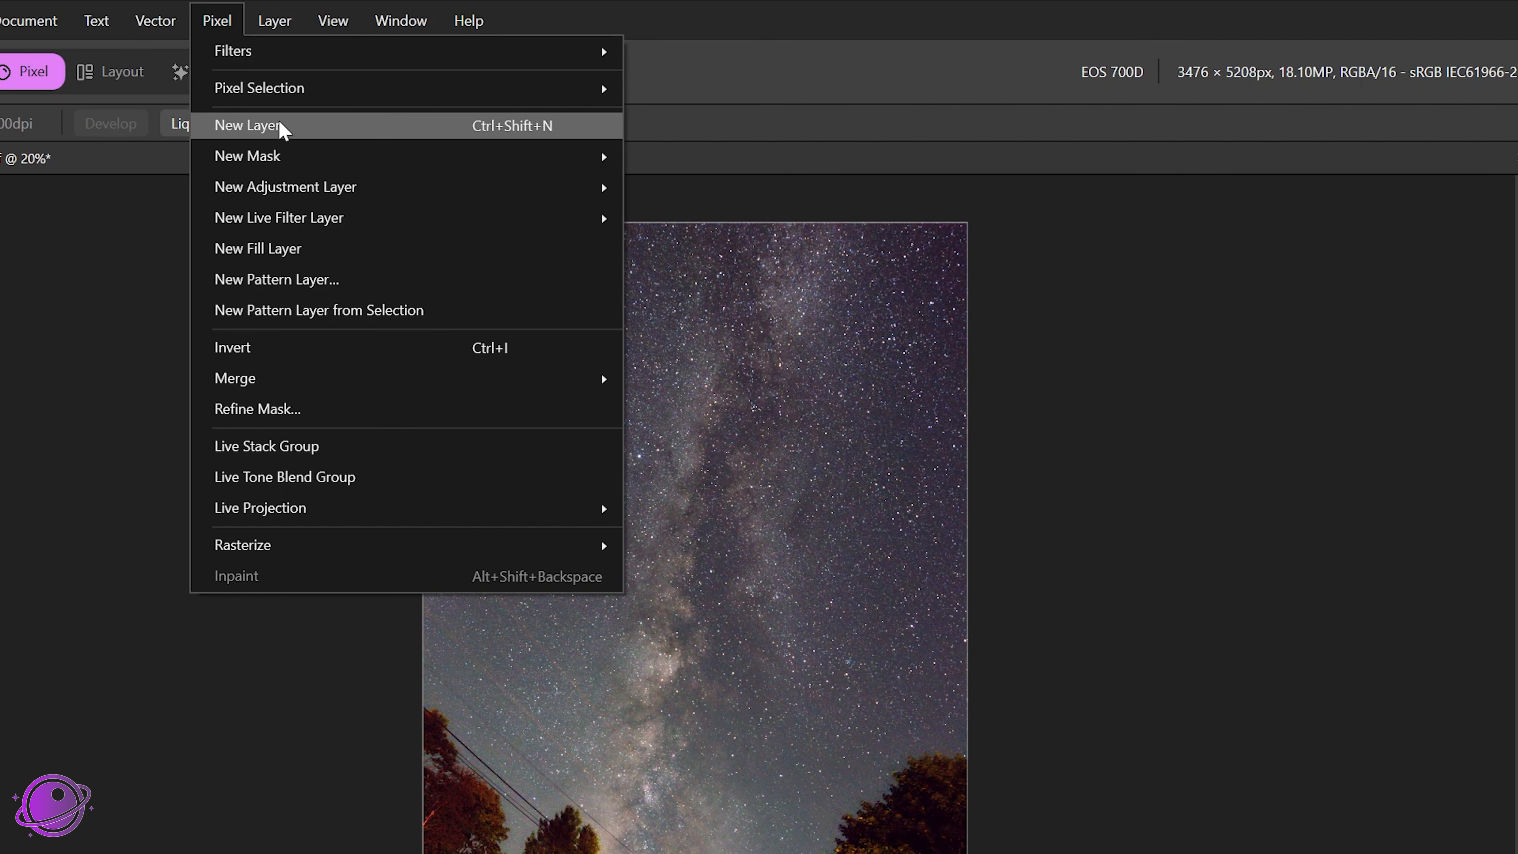
pyautogui.moveTo(281, 186)
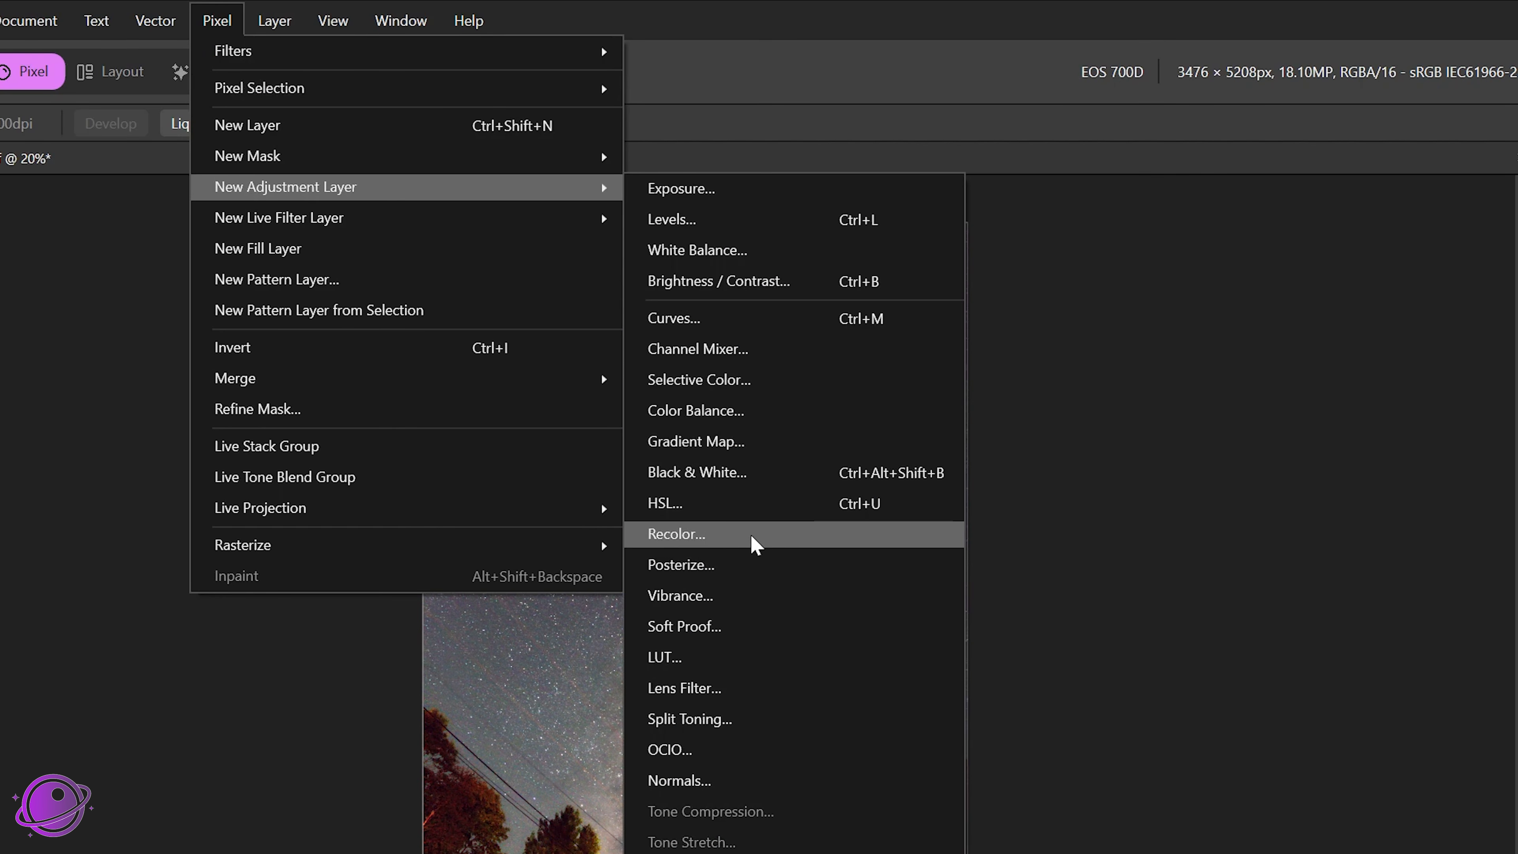
pyautogui.click(717, 601)
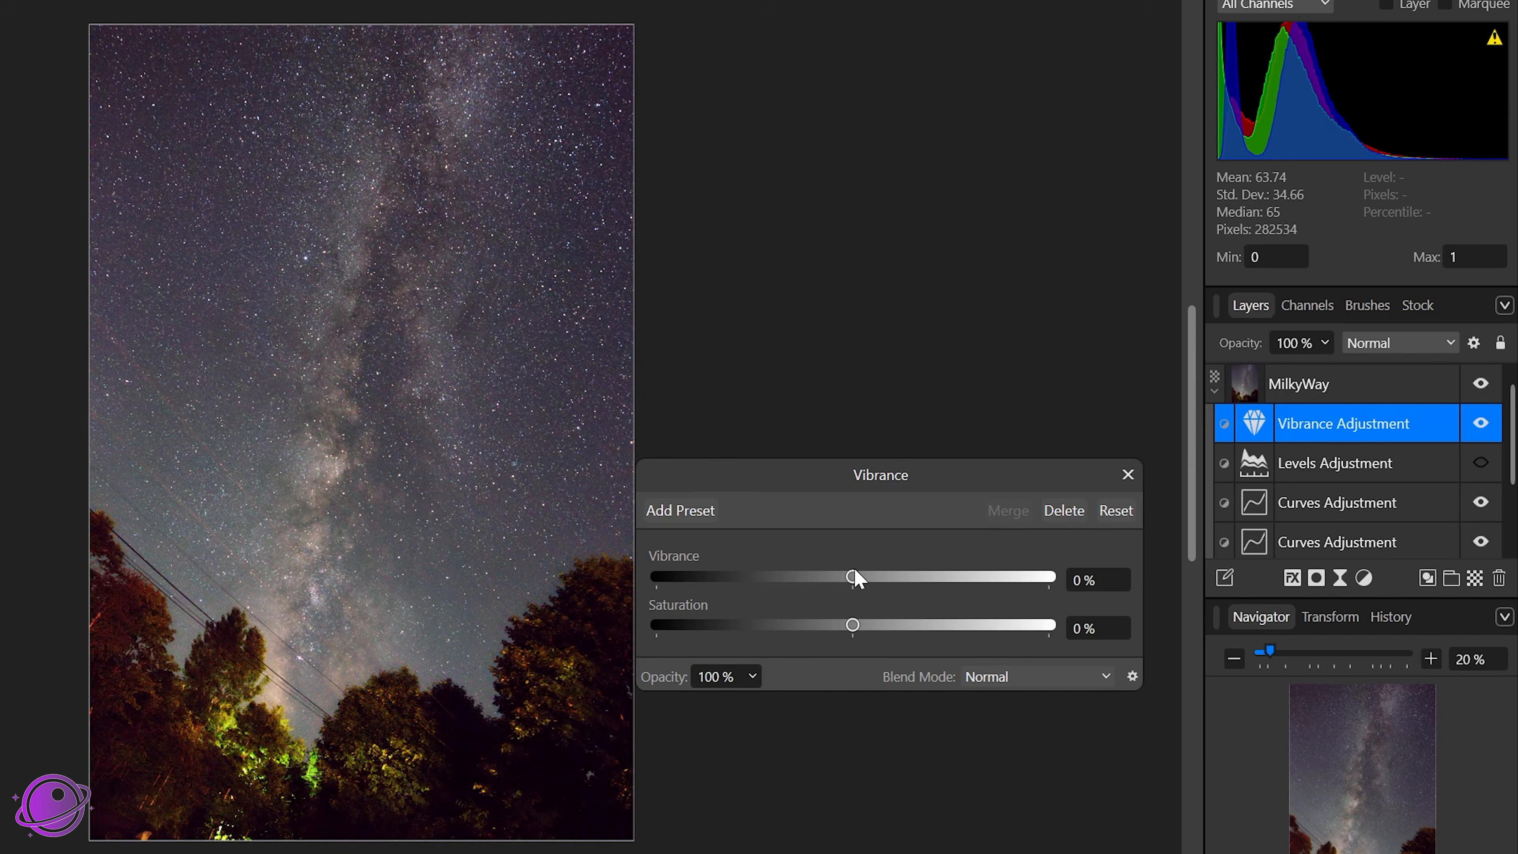
pyautogui.moveTo(854, 576); pyautogui.dragTo(921, 625)
pyautogui.moveTo(878, 578); pyautogui.dragTo(854, 580)
pyautogui.click(1126, 475)
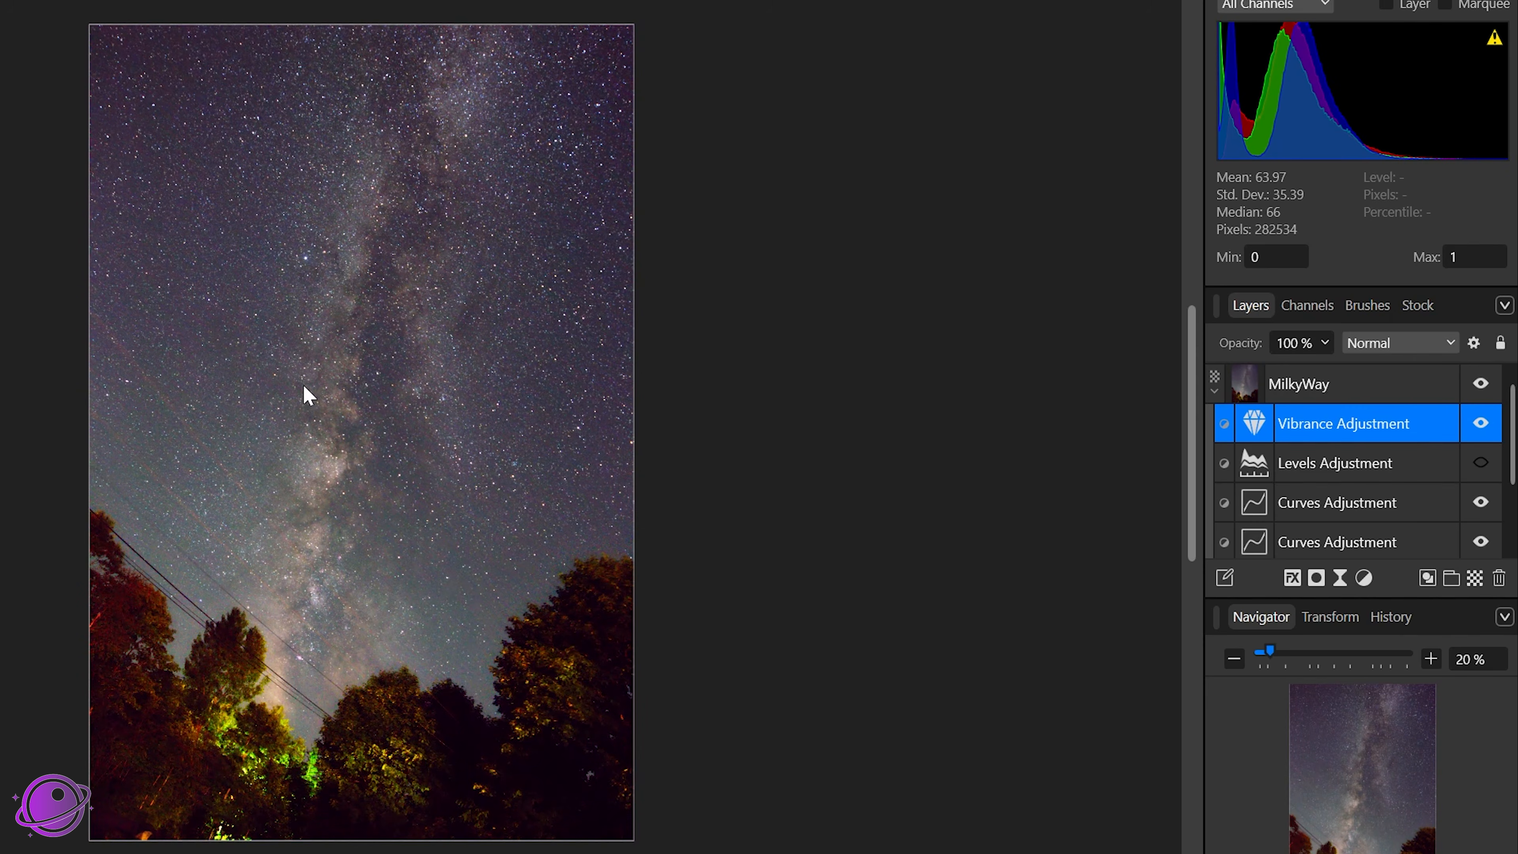
# - Examine the noise and star detail up close in several parts of the sky, ending on the whole image
pyautogui.scroll(2, 380, 471)
pyautogui.scroll(-3, 429, 431)
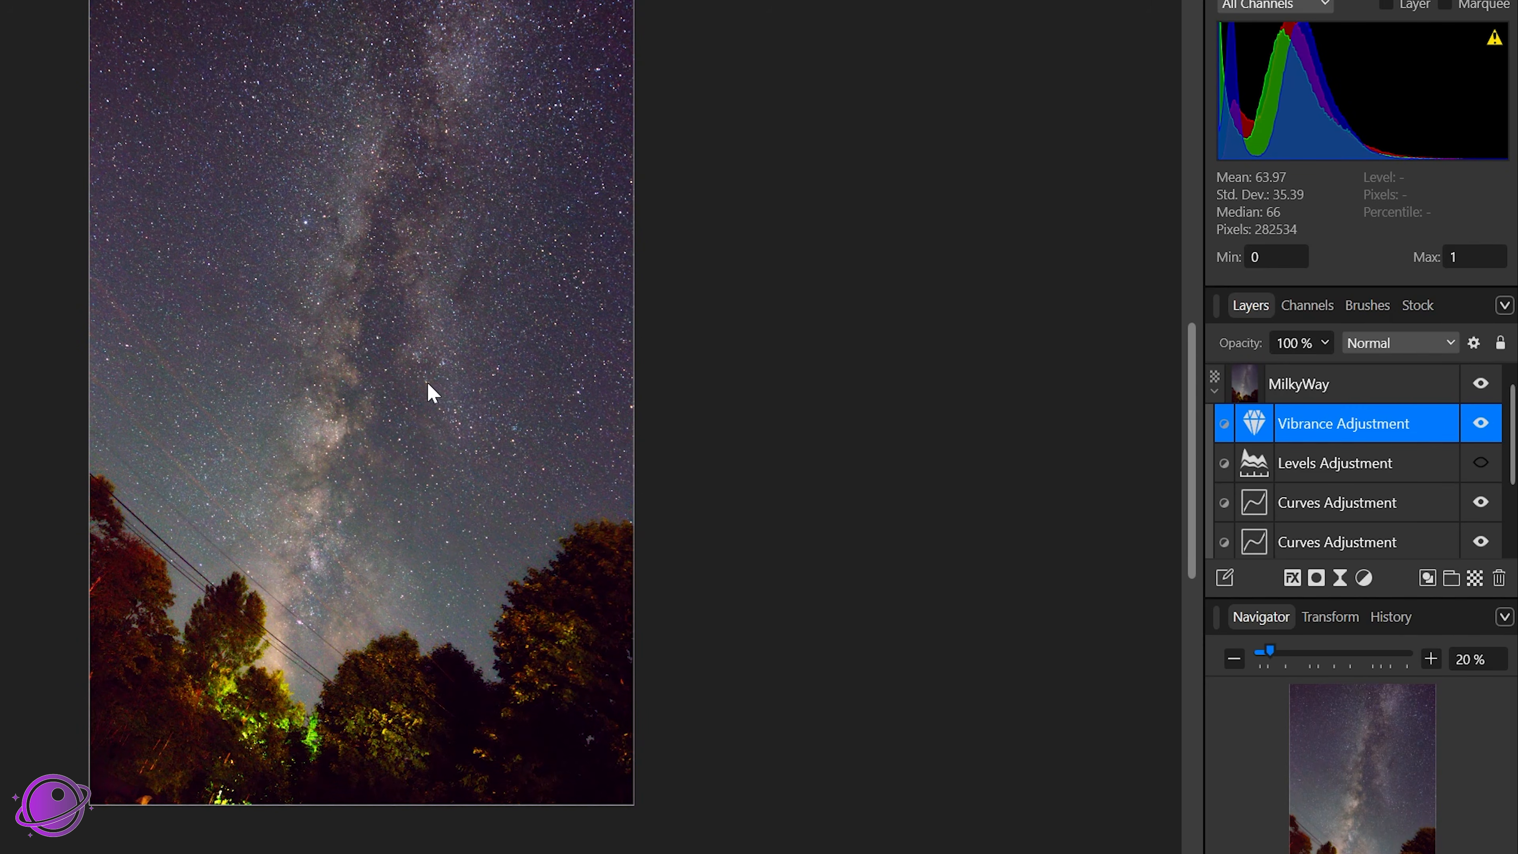
pyautogui.scroll(10, 466, 347)
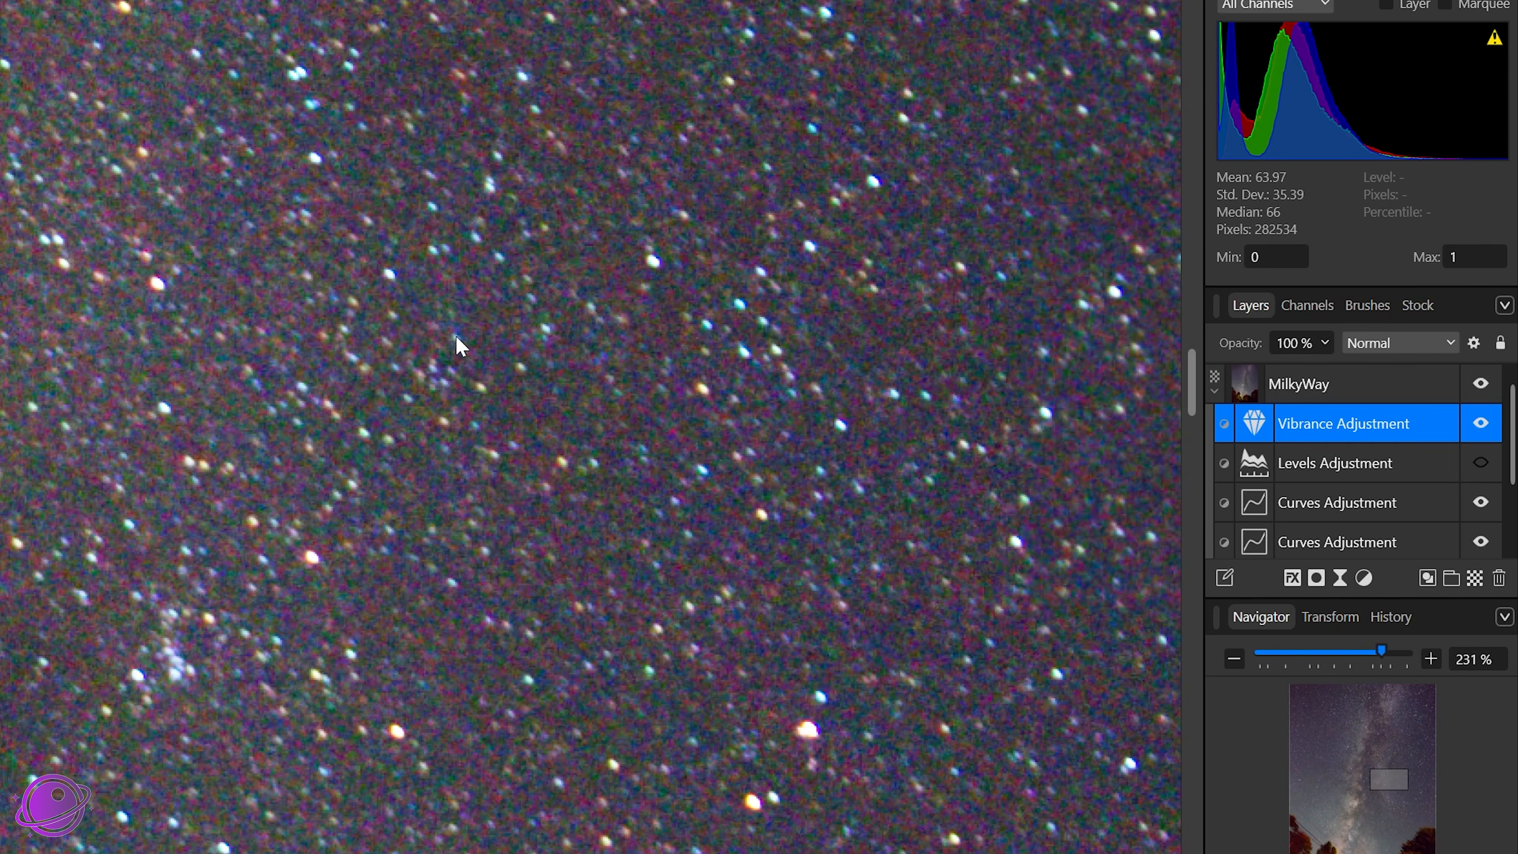
pyautogui.scroll(-2, 456, 336)
pyautogui.scroll(2, 279, 440)
pyautogui.scroll(-7, 117, 559)
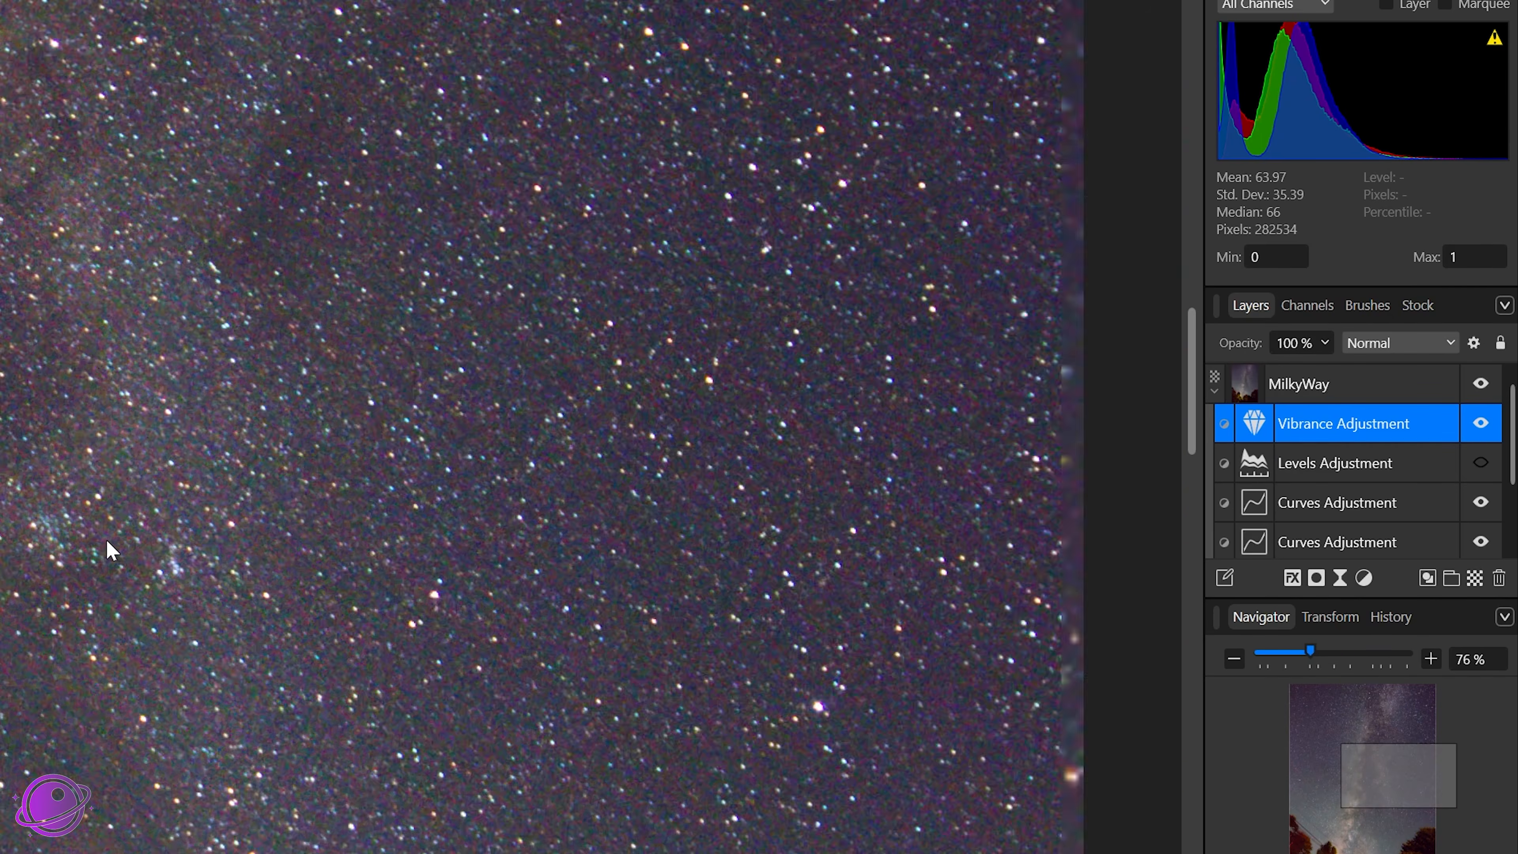
pyautogui.moveTo(17, 434); pyautogui.dragTo(542, 397)
pyautogui.scroll(6, 321, 424)
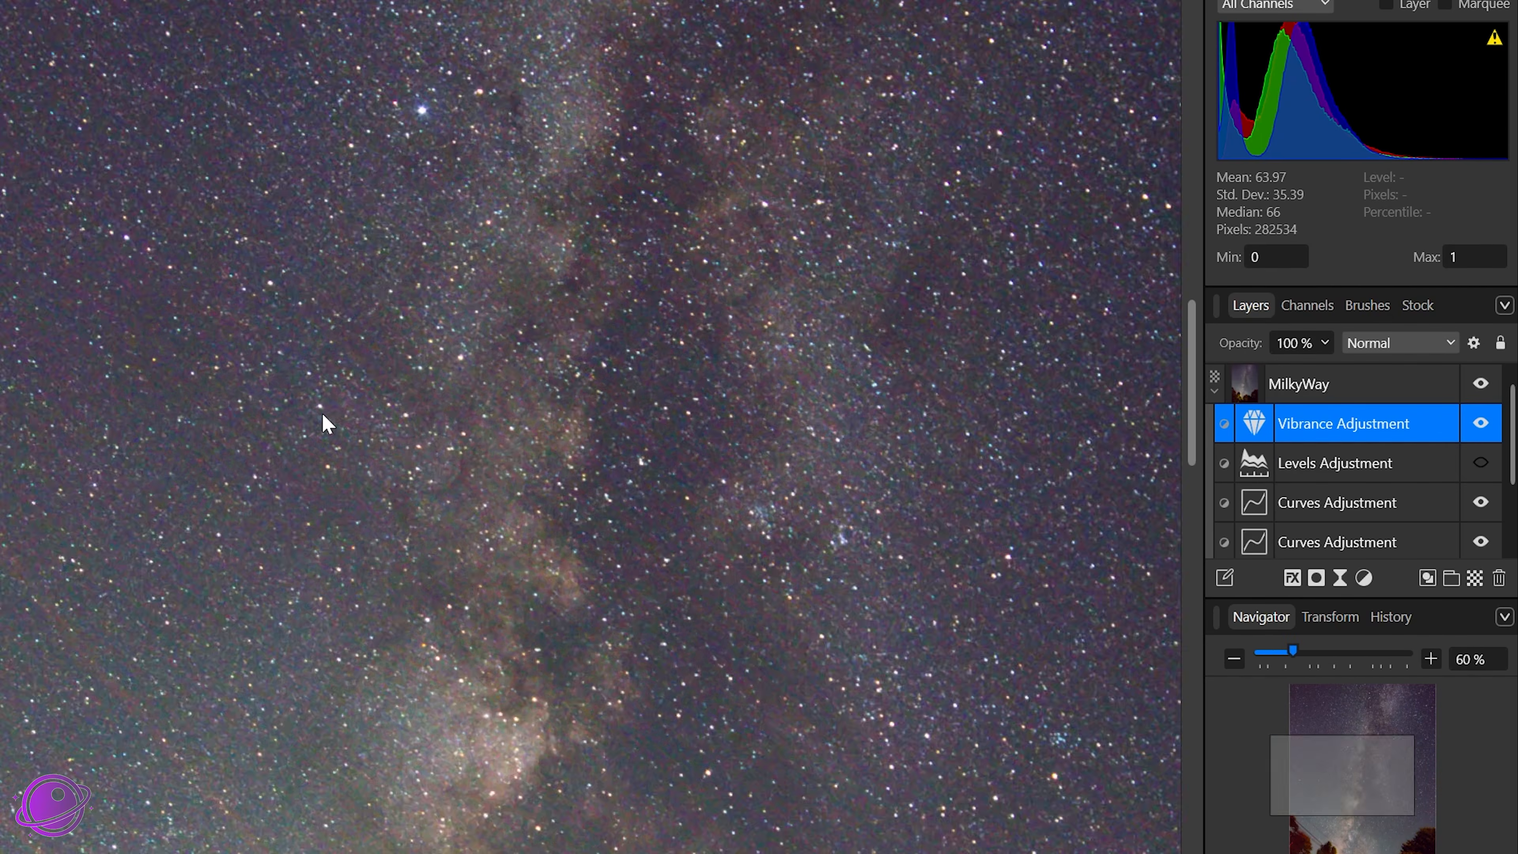
pyautogui.moveTo(674, 390); pyautogui.dragTo(368, 684)
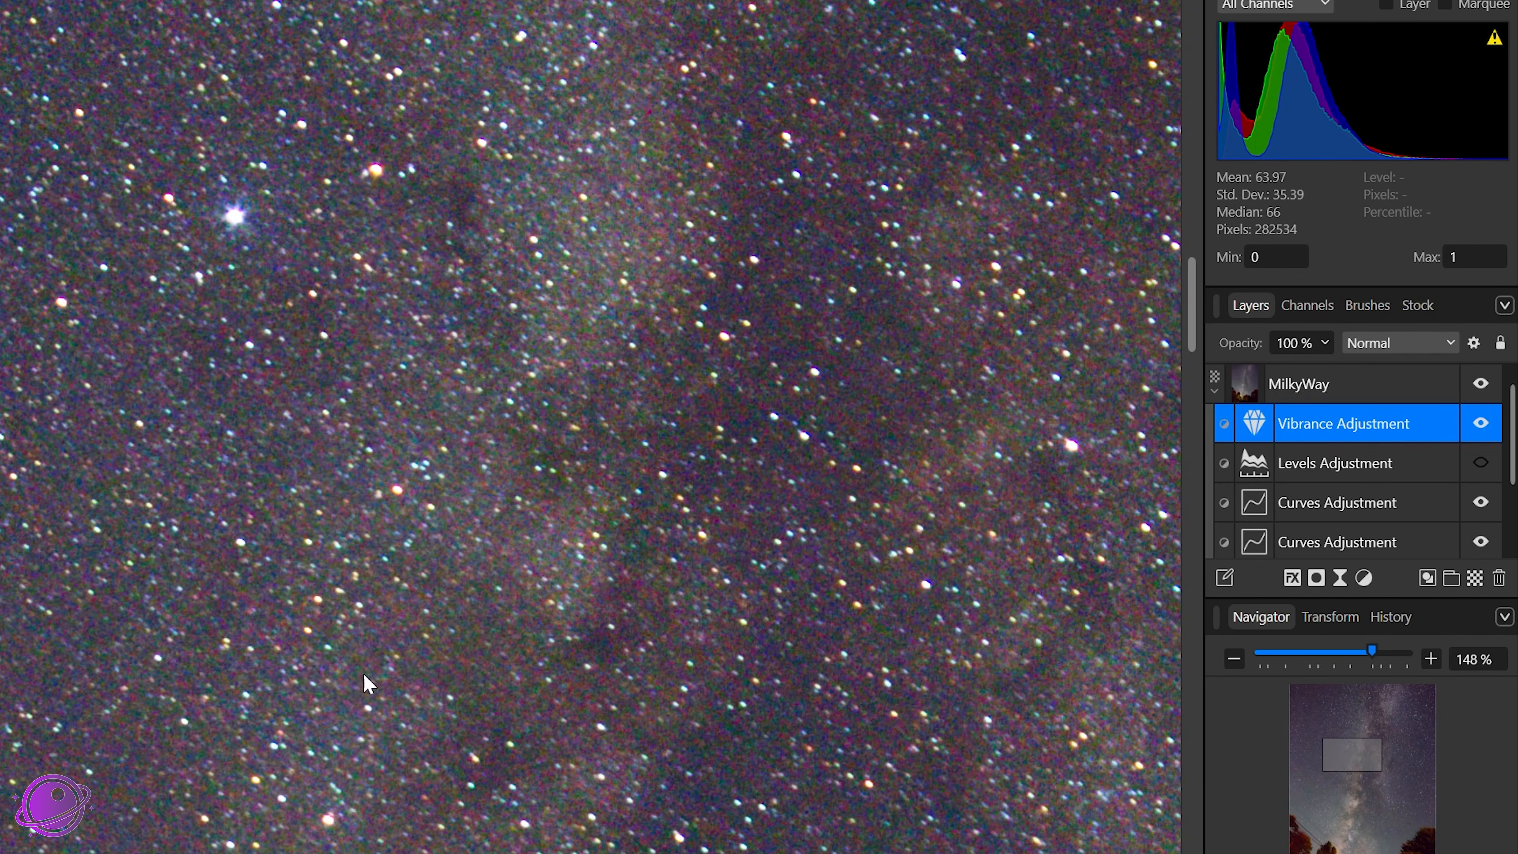
pyautogui.scroll(-5, 399, 548)
pyautogui.scroll(6, 386, 393)
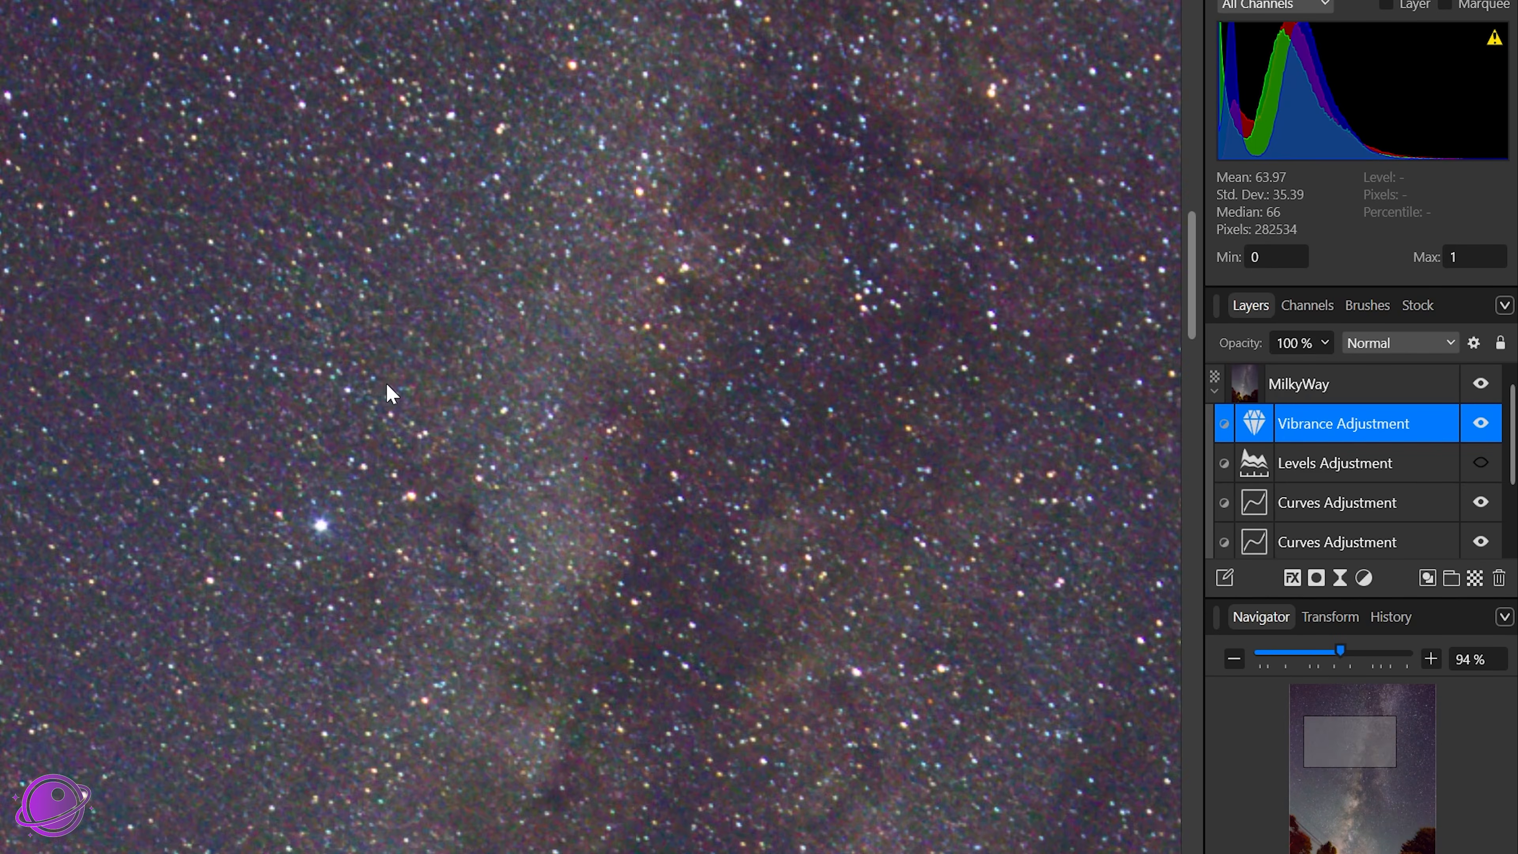
pyautogui.scroll(-7, 631, 461)
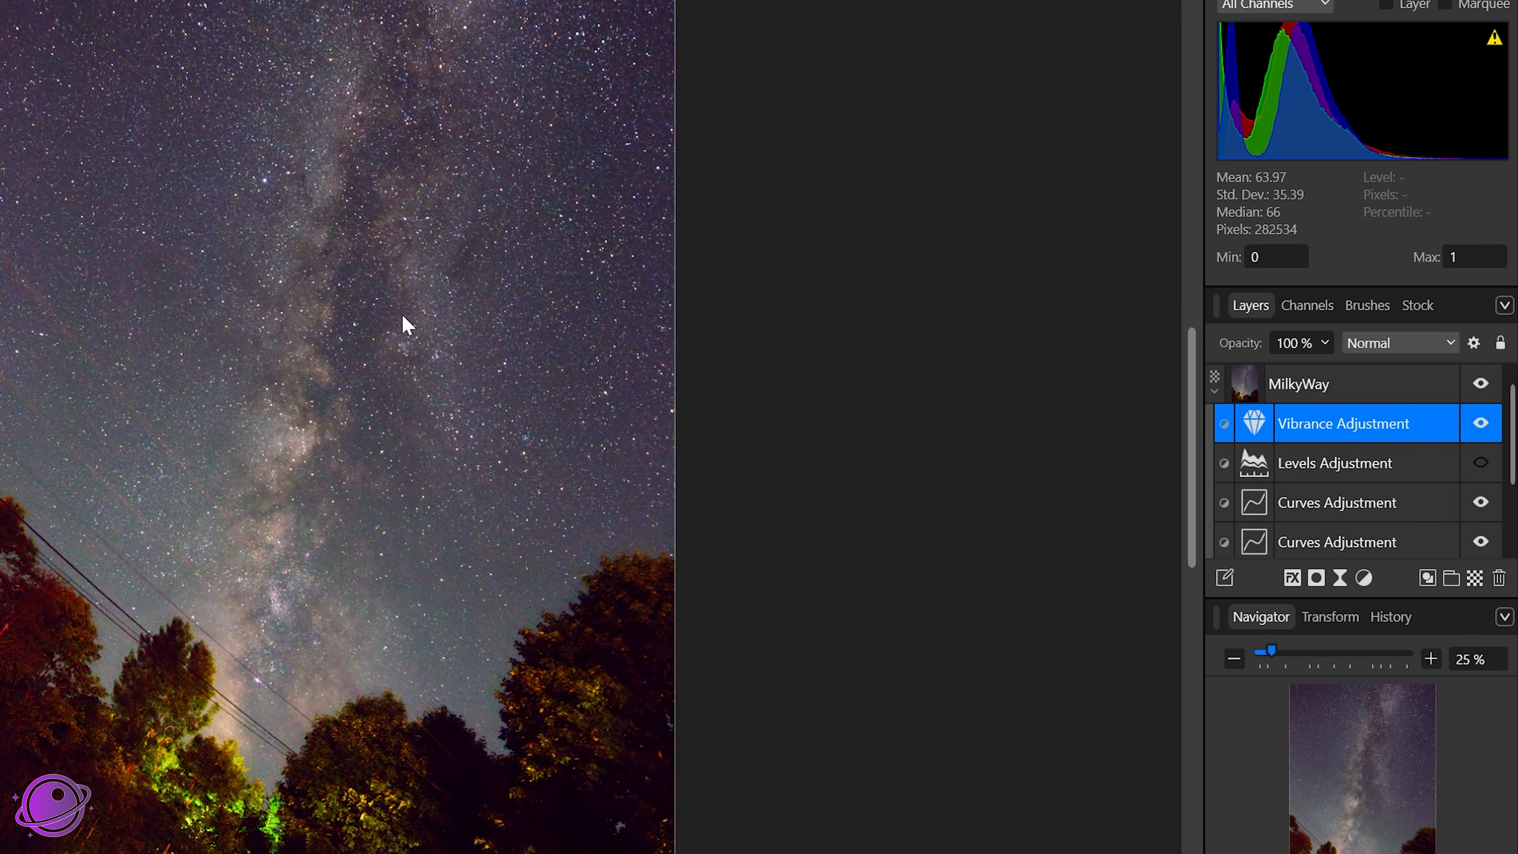
pyautogui.scroll(-2, 402, 317)
pyautogui.scroll(1, 418, 329)
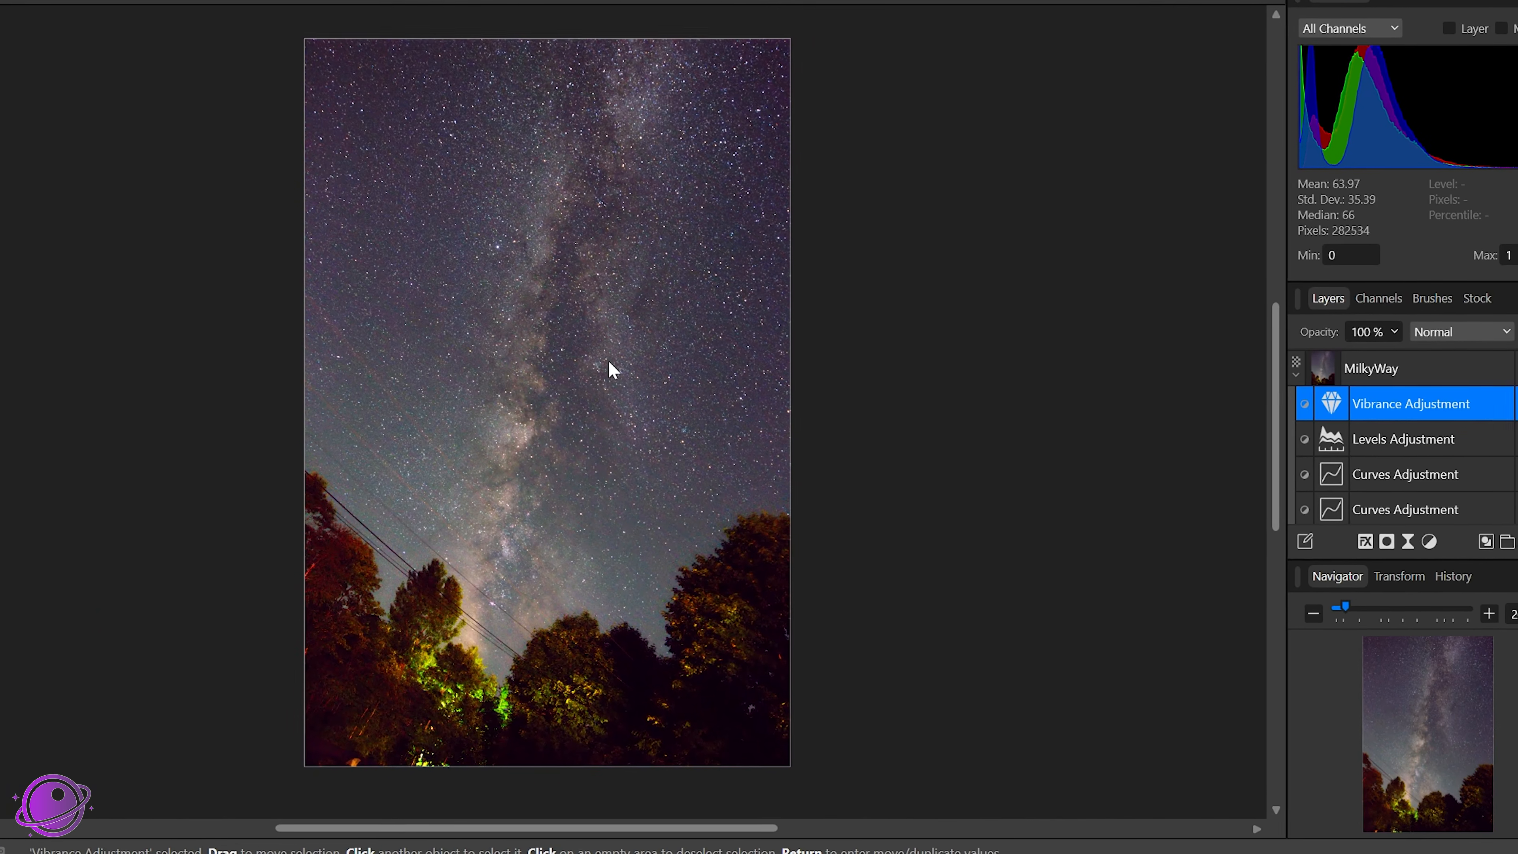
# - Select the MilkyWay layer and open the Denoise filter for it
pyautogui.click(261, 275)
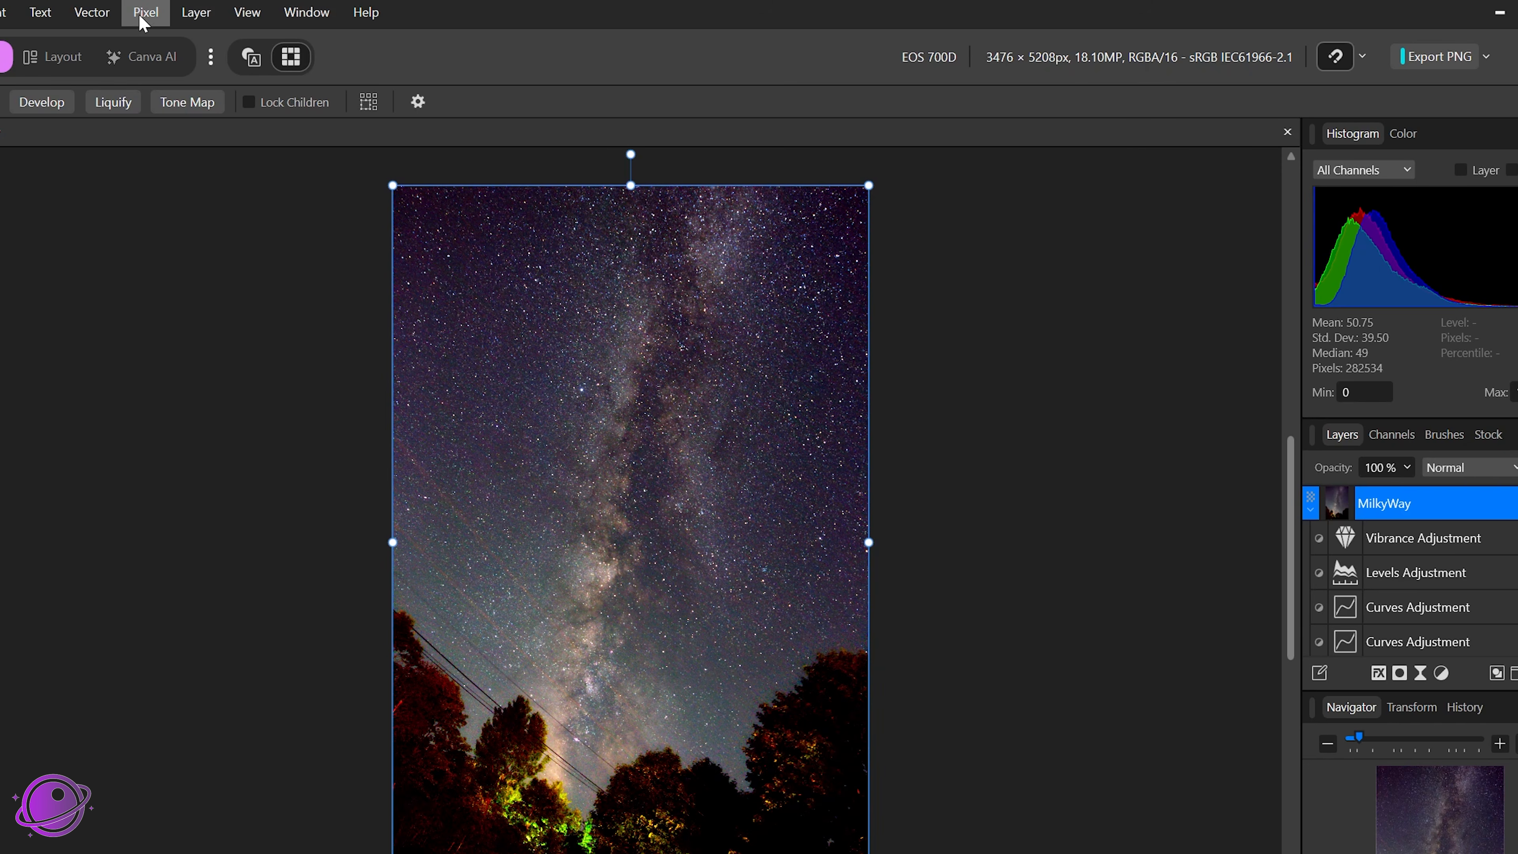
pyautogui.click(144, 22)
pyautogui.moveTo(161, 37)
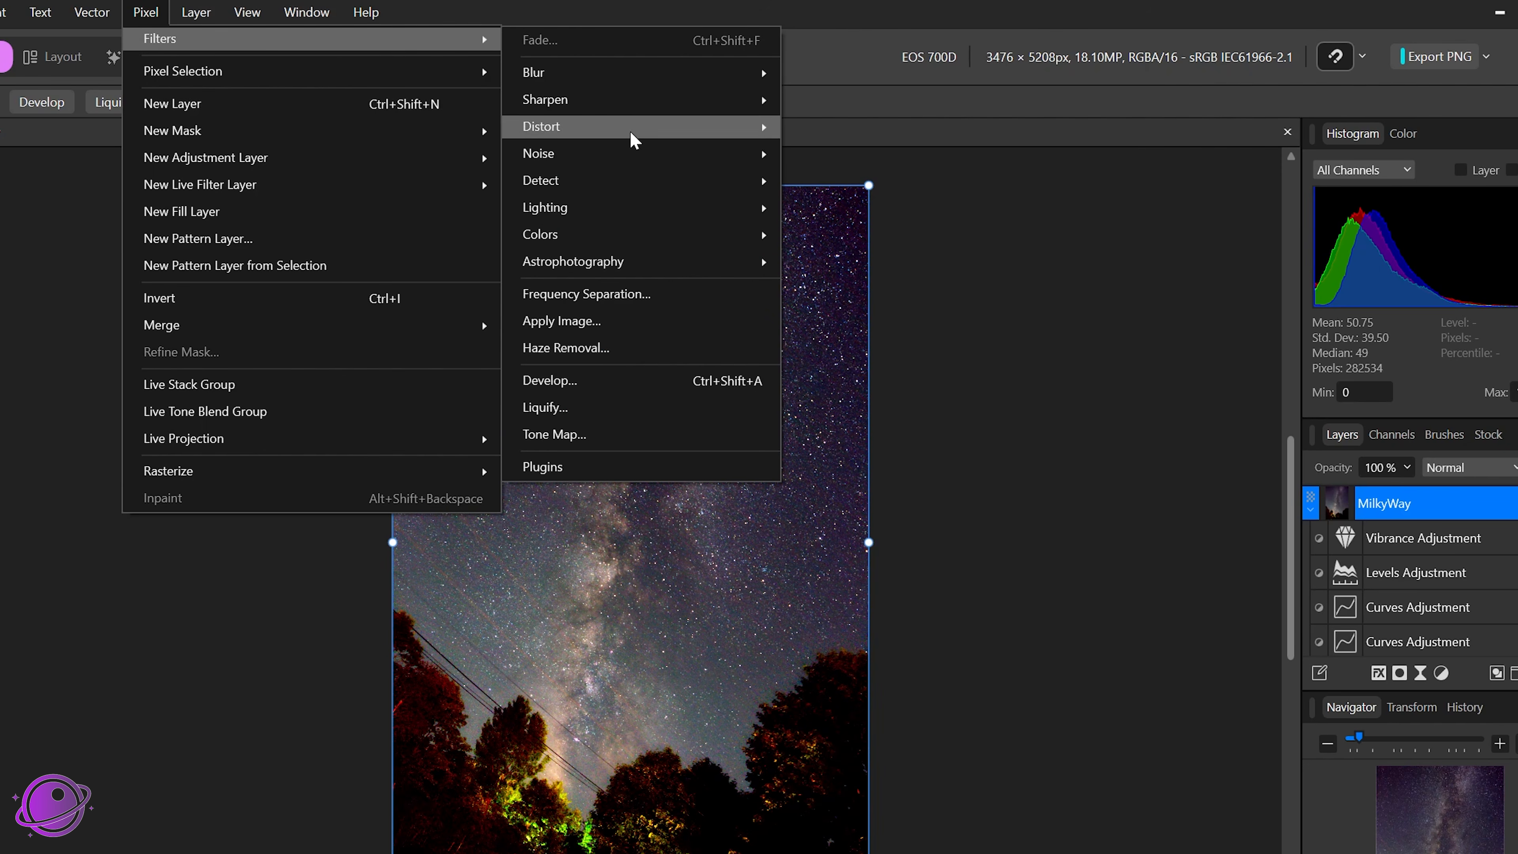
pyautogui.moveTo(610, 158)
pyautogui.click(835, 168)
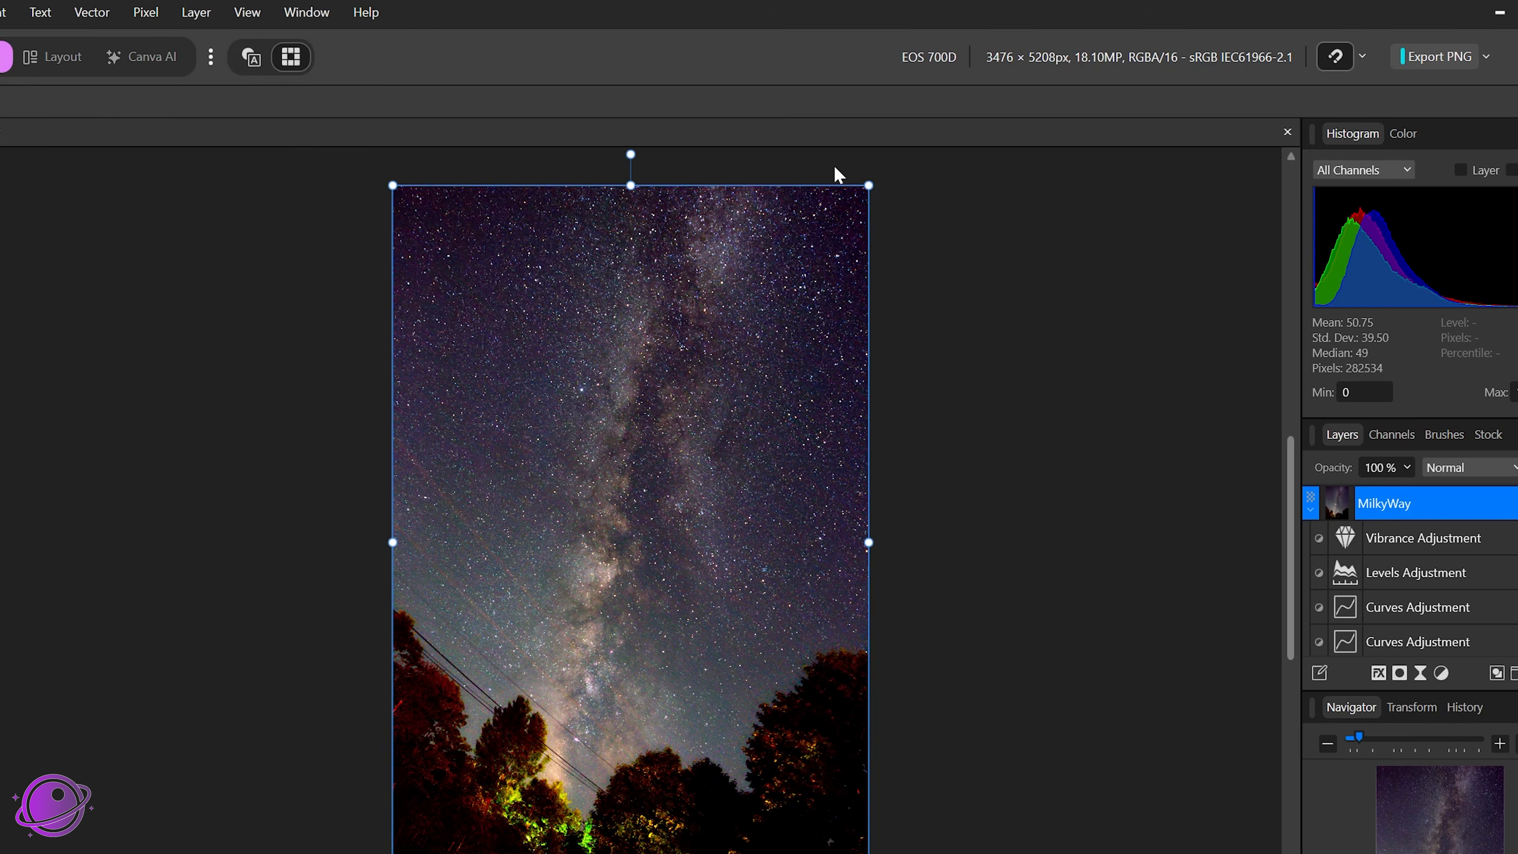
# - Compare the denoised sky with the noisy version in a close-up split preview, checking several areas and shifting the divider
pyautogui.scroll(6, 642, 573)
pyautogui.scroll(2, 655, 496)
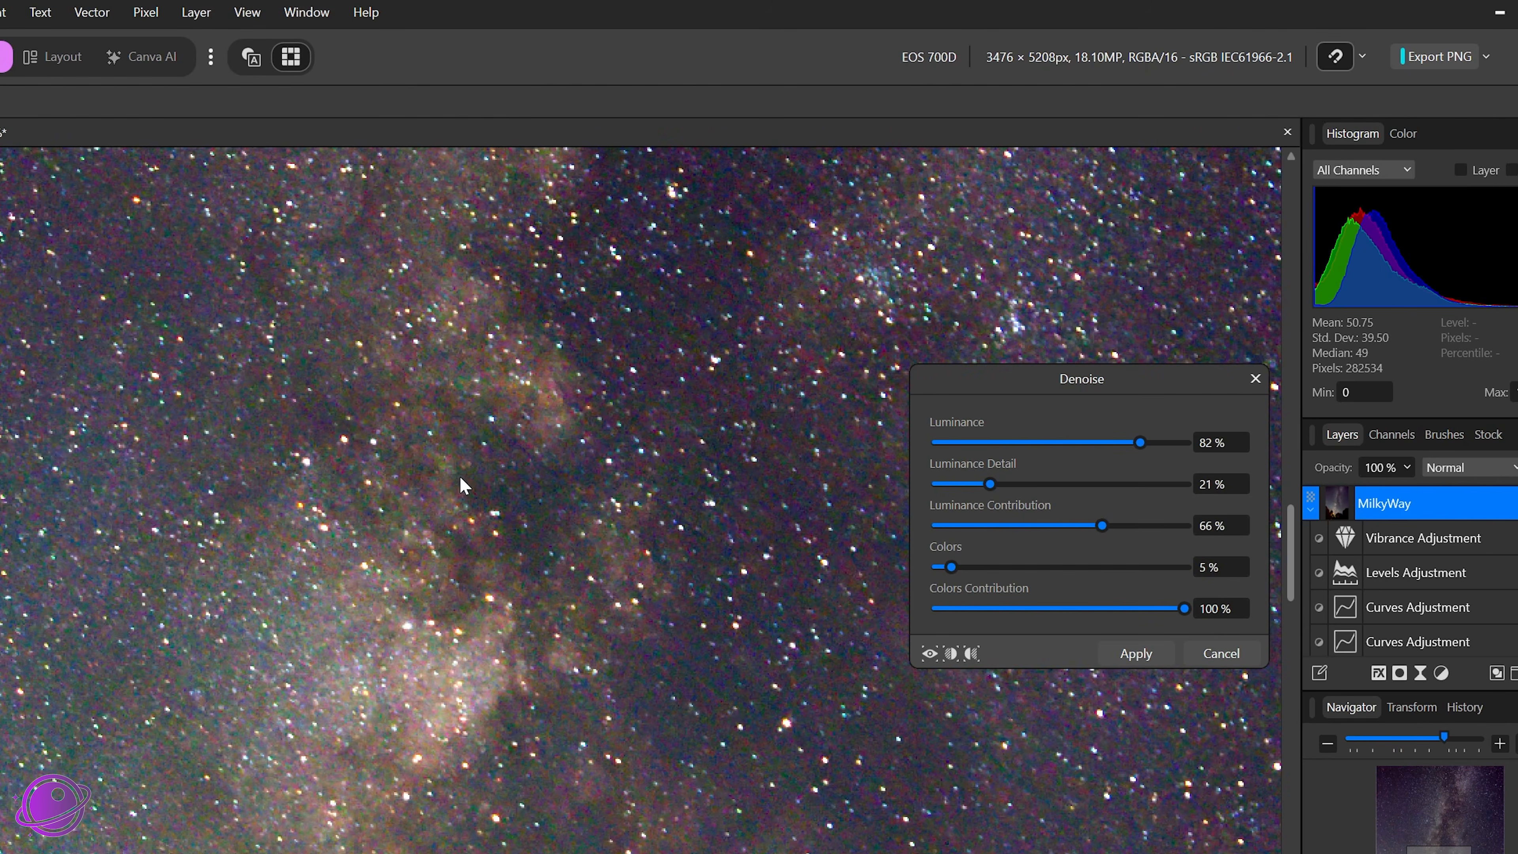
pyautogui.scroll(2, 497, 488)
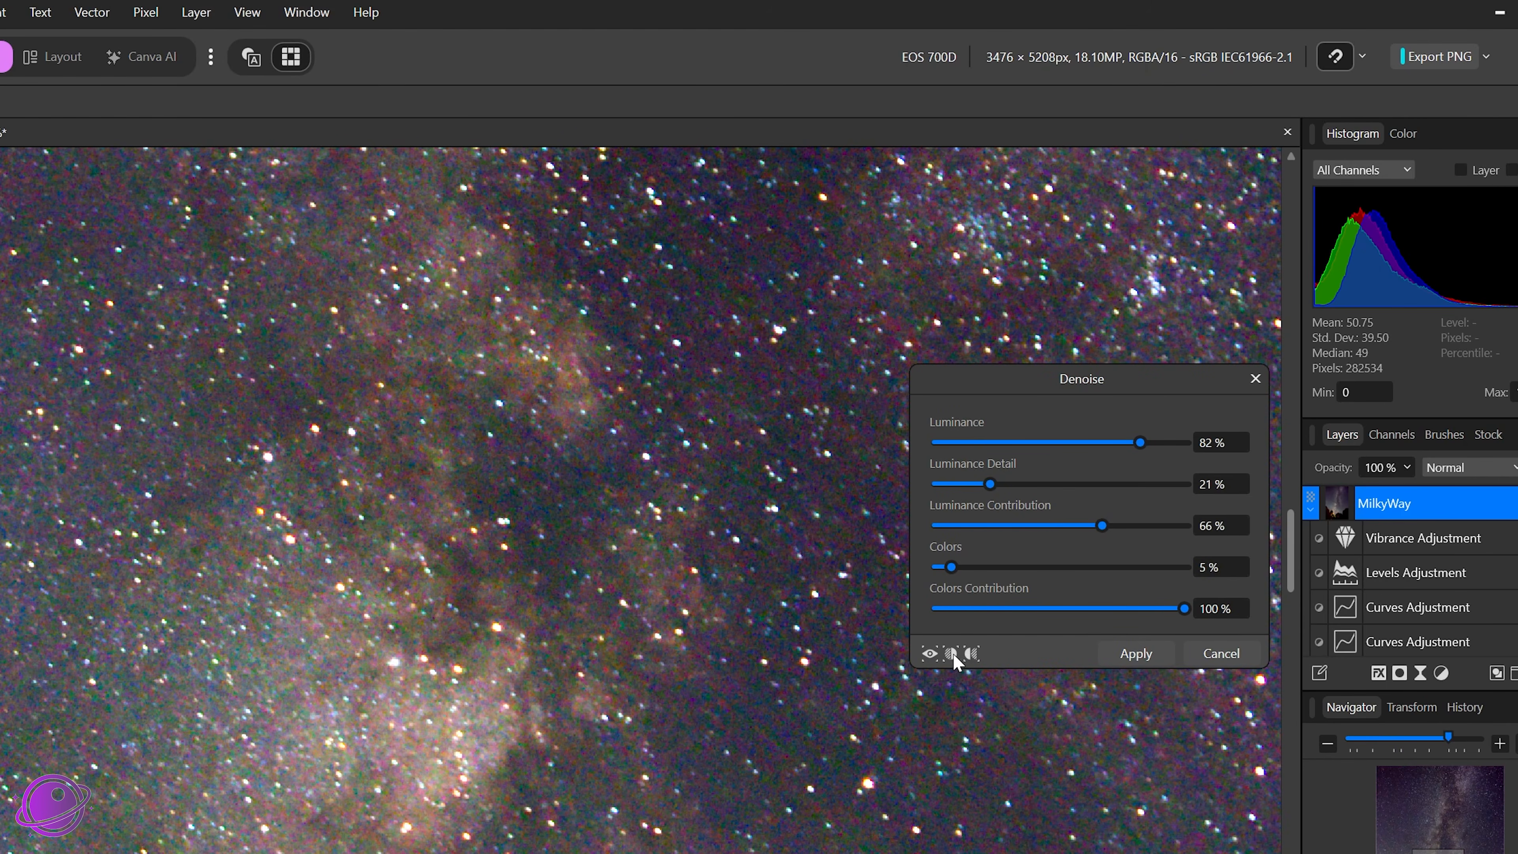
pyautogui.click(952, 654)
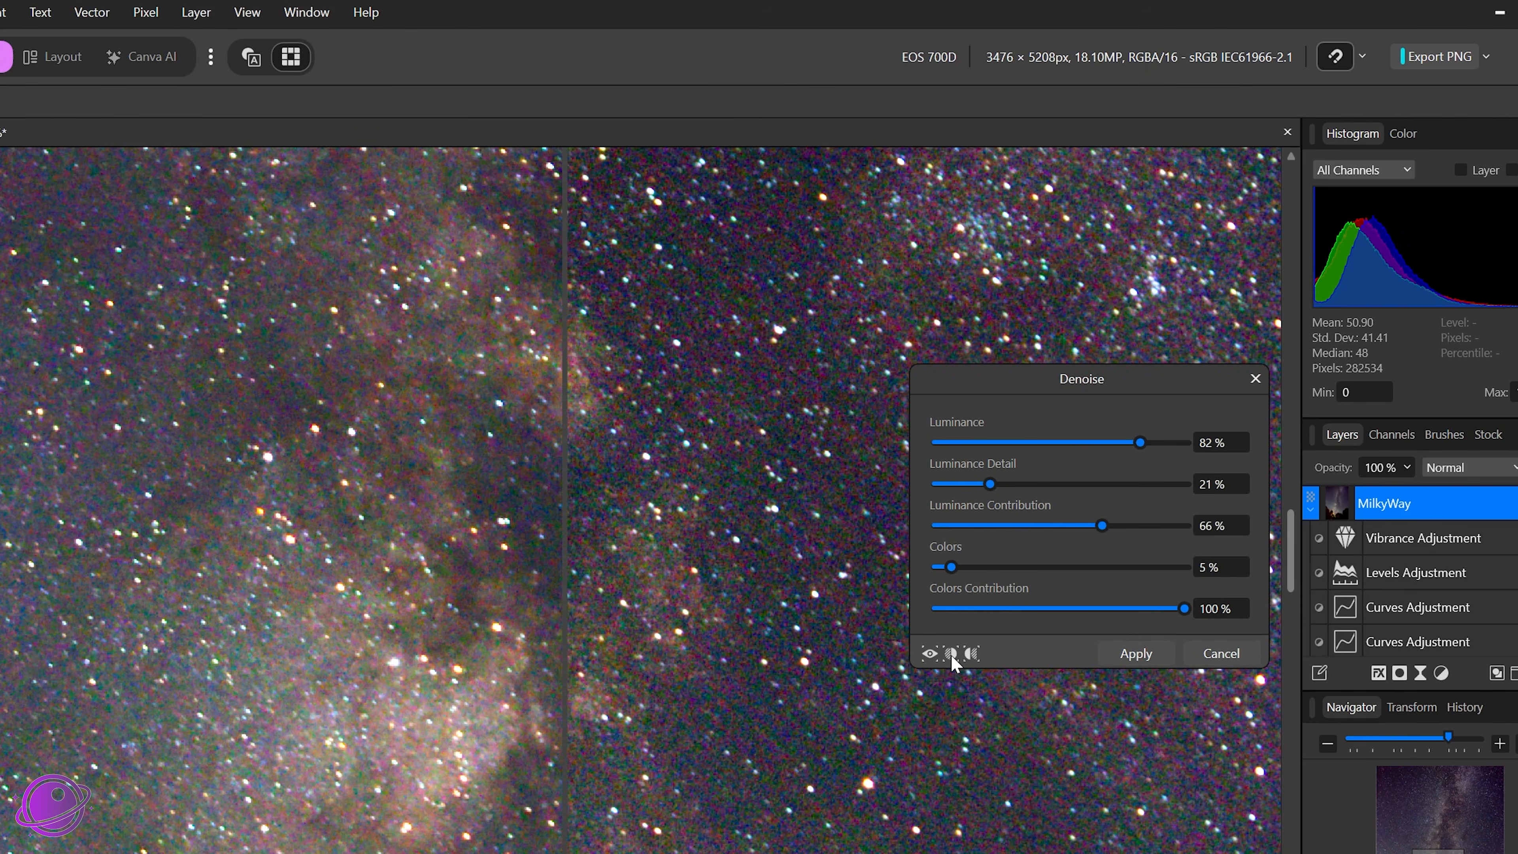
pyautogui.moveTo(571, 455); pyautogui.dragTo(652, 532)
pyautogui.moveTo(5, 486); pyautogui.dragTo(1031, 425)
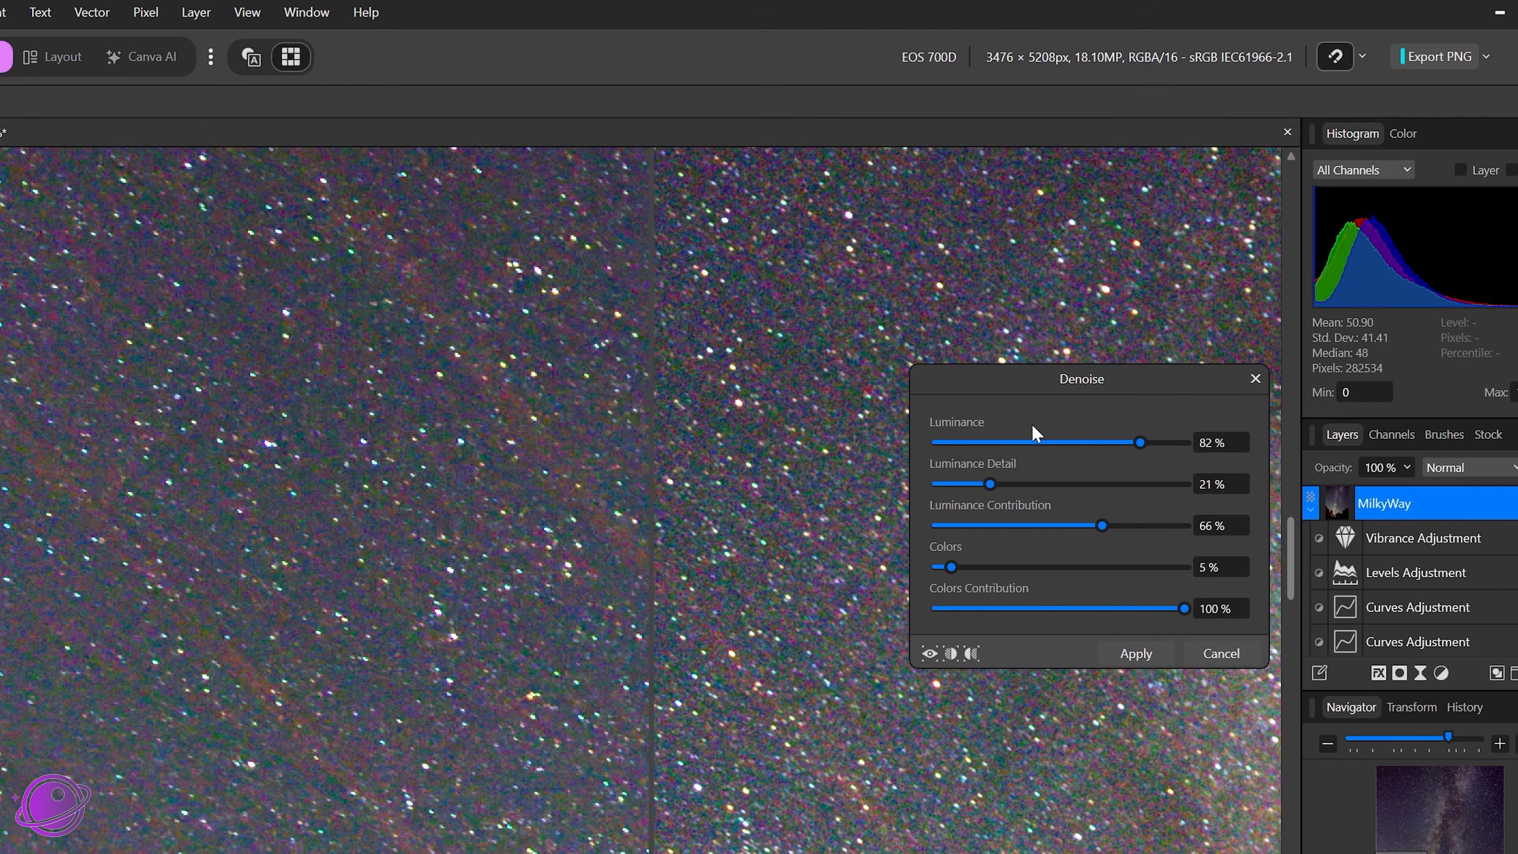
pyautogui.moveTo(957, 173); pyautogui.dragTo(603, 407)
pyautogui.moveTo(535, 319); pyautogui.dragTo(623, 769)
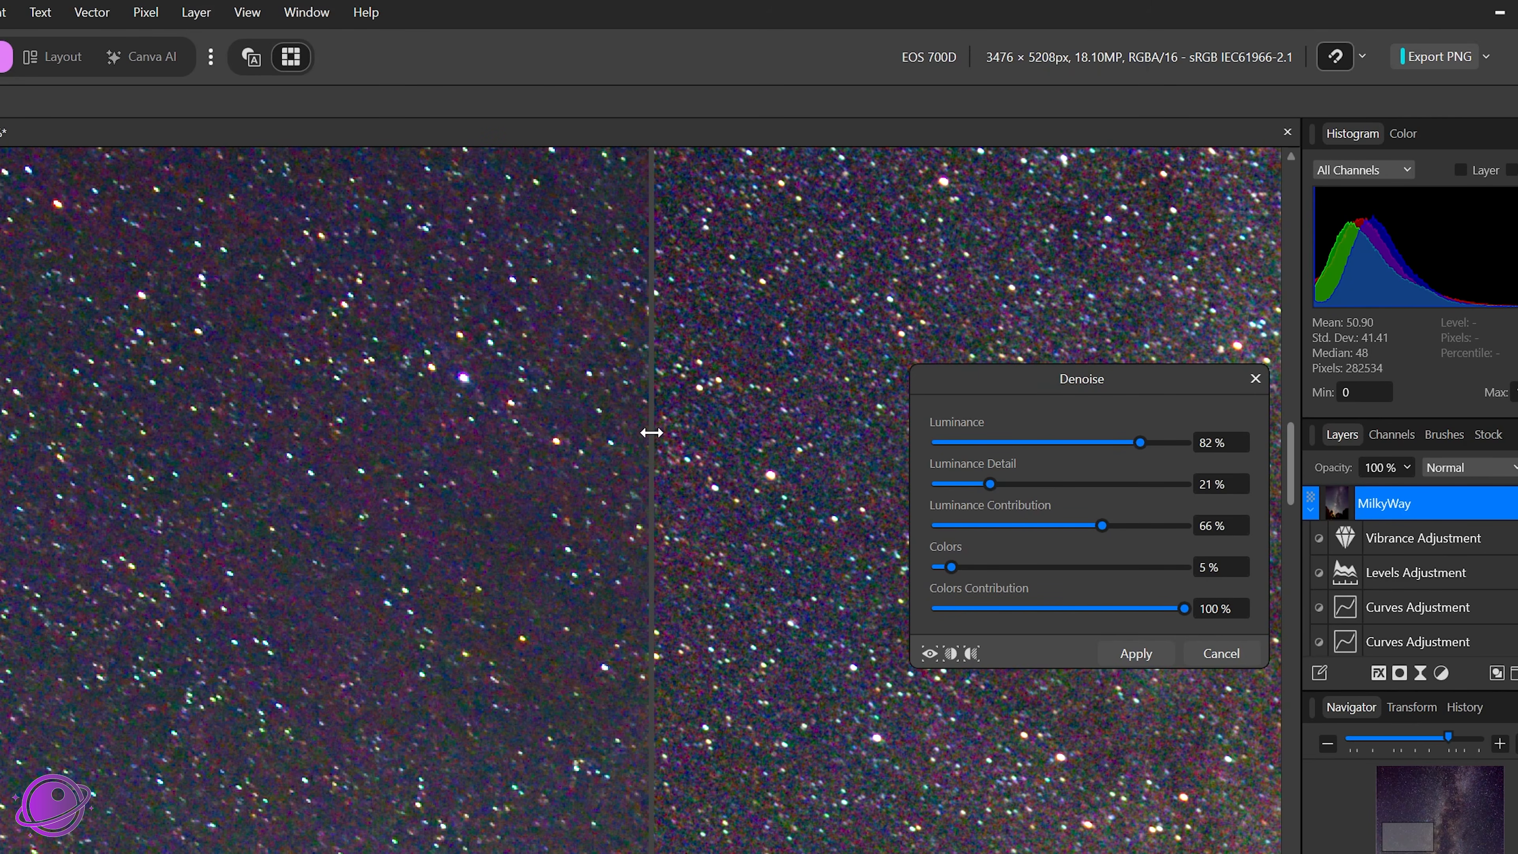
pyautogui.moveTo(651, 433); pyautogui.dragTo(507, 520)
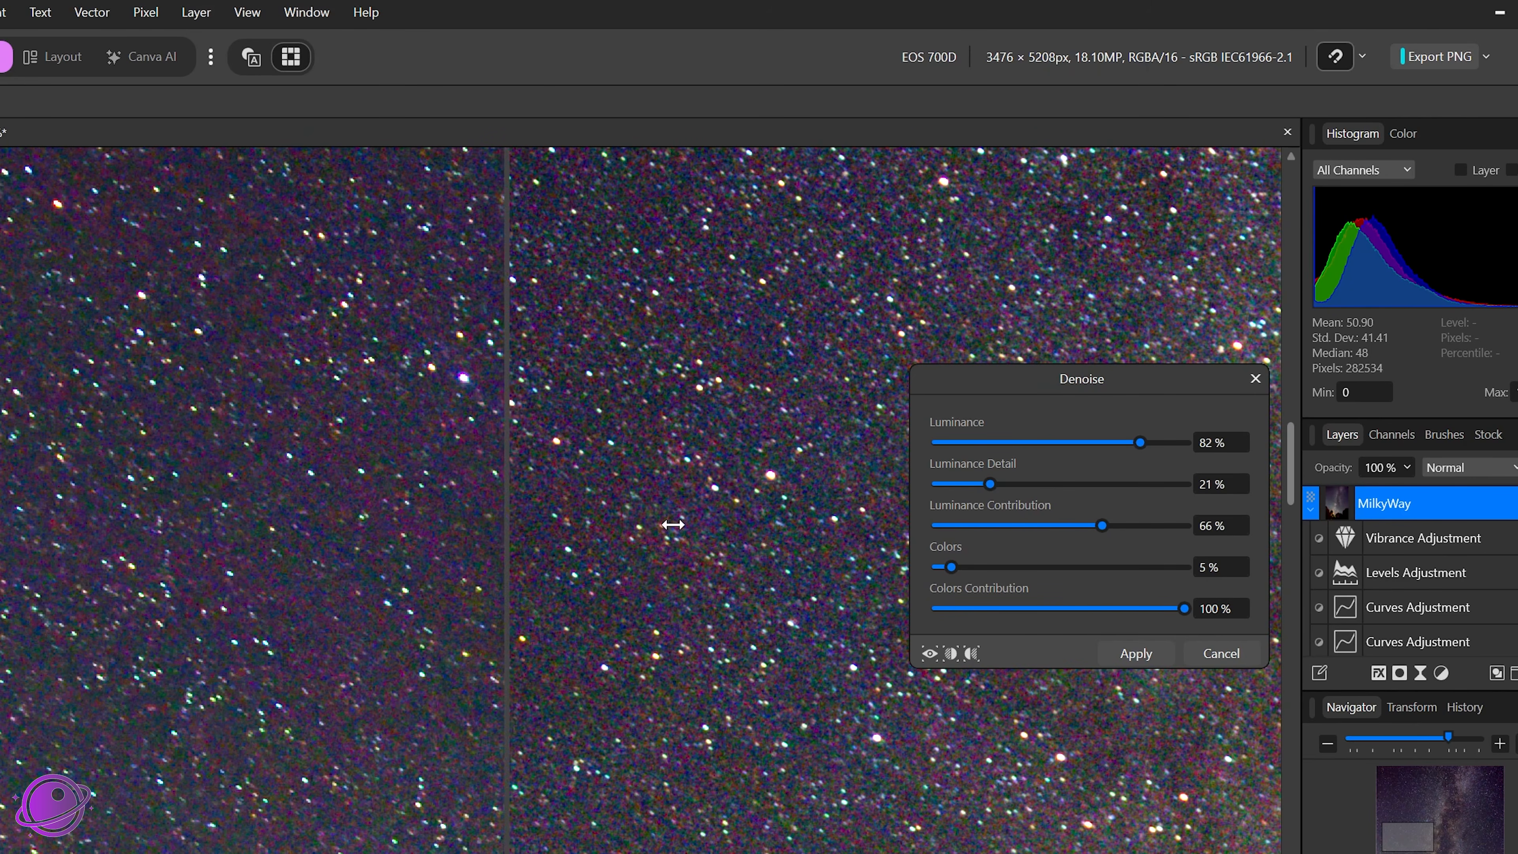
# - Set the Denoise filter's Colors to 15% and Luminance to 84%, checking the effect across the split preview
pyautogui.moveTo(673, 525); pyautogui.dragTo(570, 522)
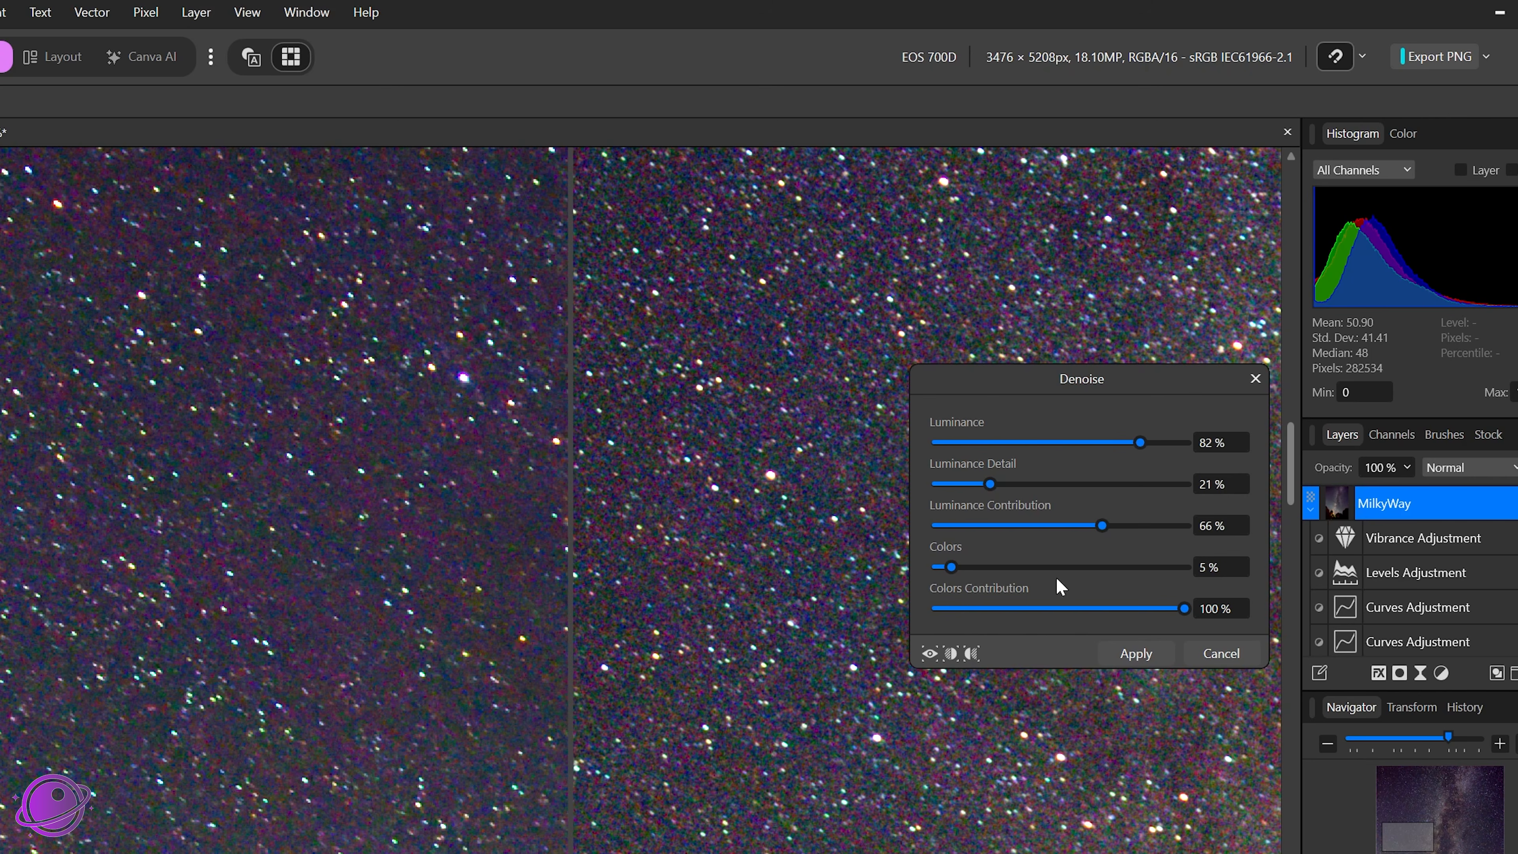
pyautogui.moveTo(954, 569); pyautogui.dragTo(976, 567)
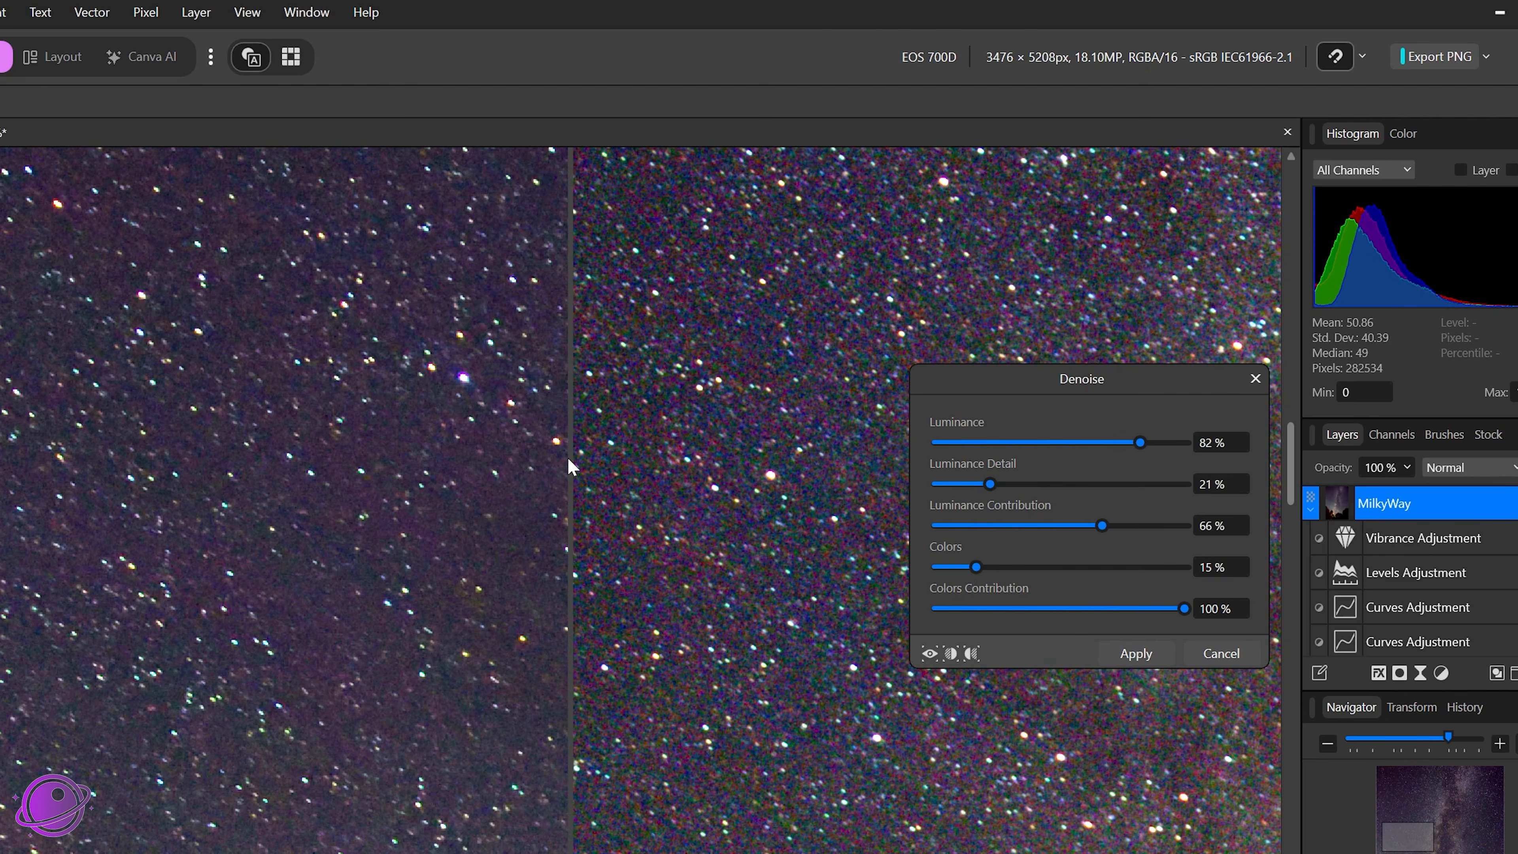
pyautogui.moveTo(1140, 442)
pyautogui.mouseDown()
pyautogui.moveTo(1166, 442)
pyautogui.moveTo(981, 447)
pyautogui.moveTo(1115, 456)
pyautogui.mouseUp()
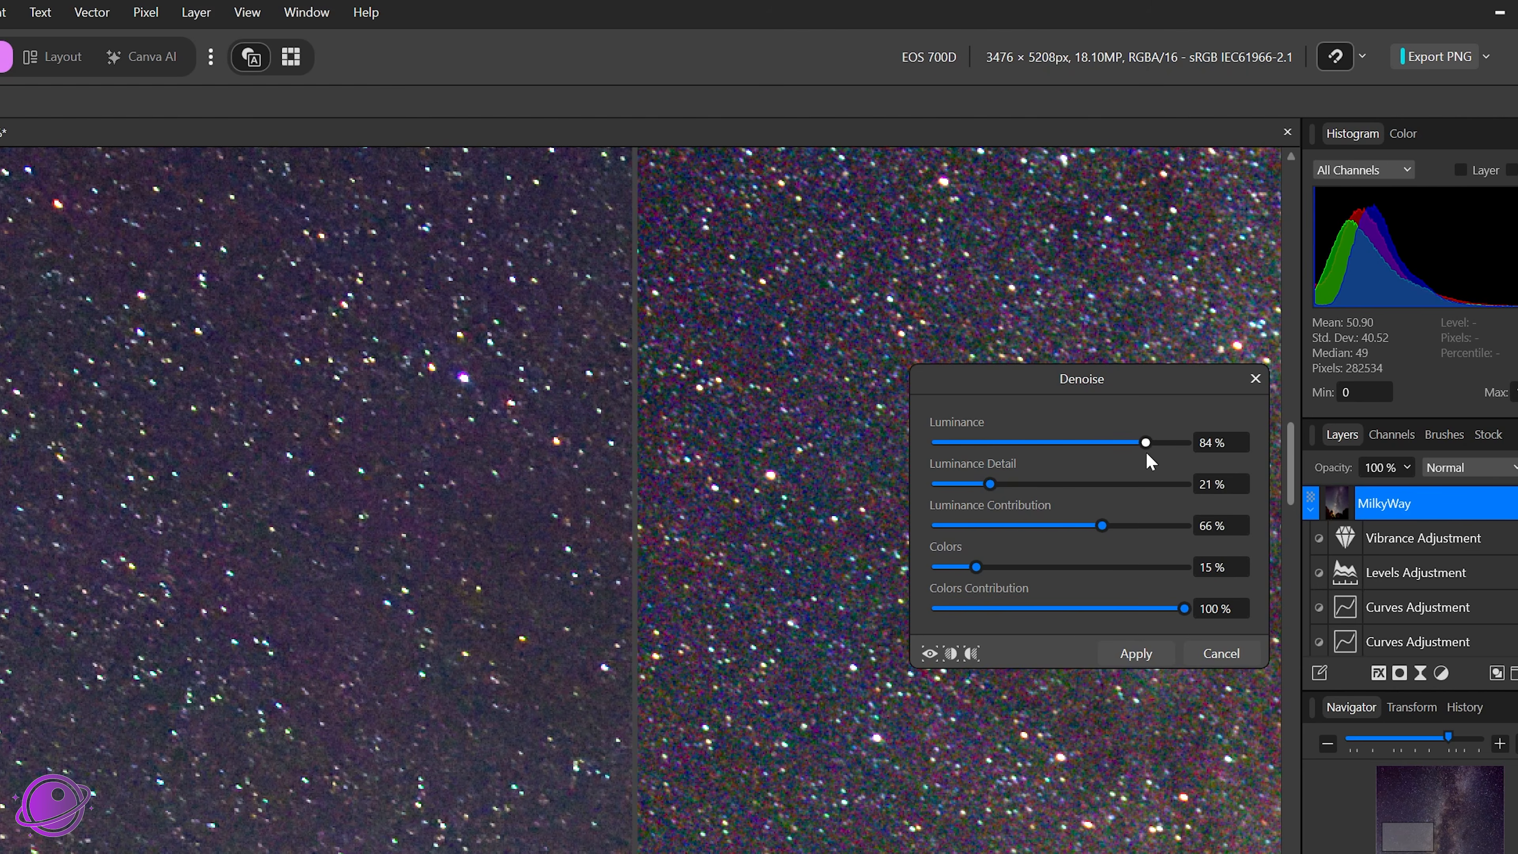
# - Compare the denoised and noisy Milky Way in the split preview, both close up and as a whole, and apply the Denoise filter
pyautogui.scroll(-3, 610, 583)
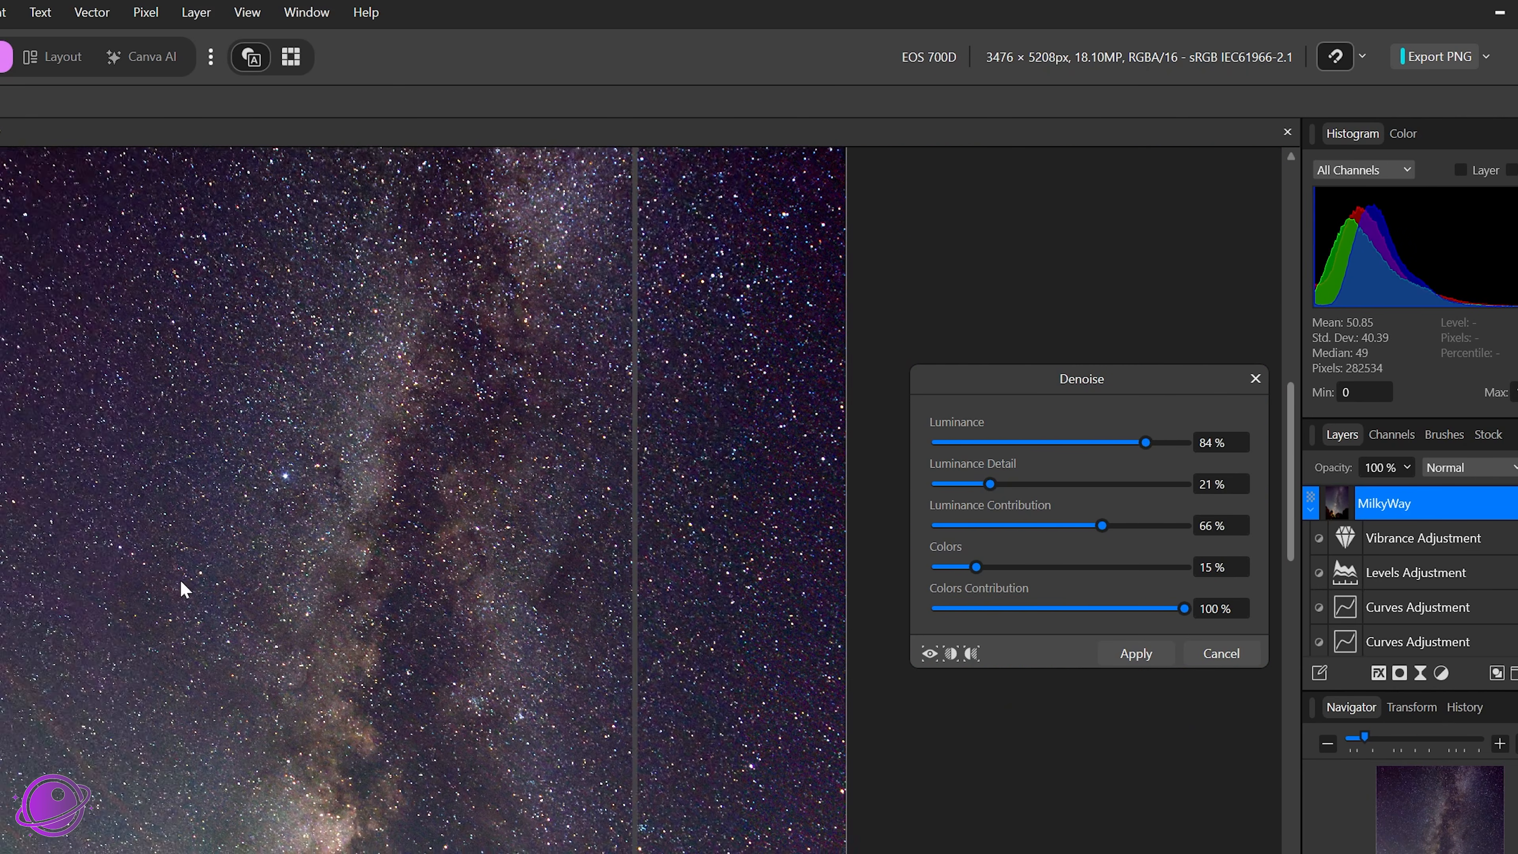
pyautogui.moveTo(181, 582); pyautogui.dragTo(79, 587)
pyautogui.moveTo(333, 457); pyautogui.dragTo(489, 442)
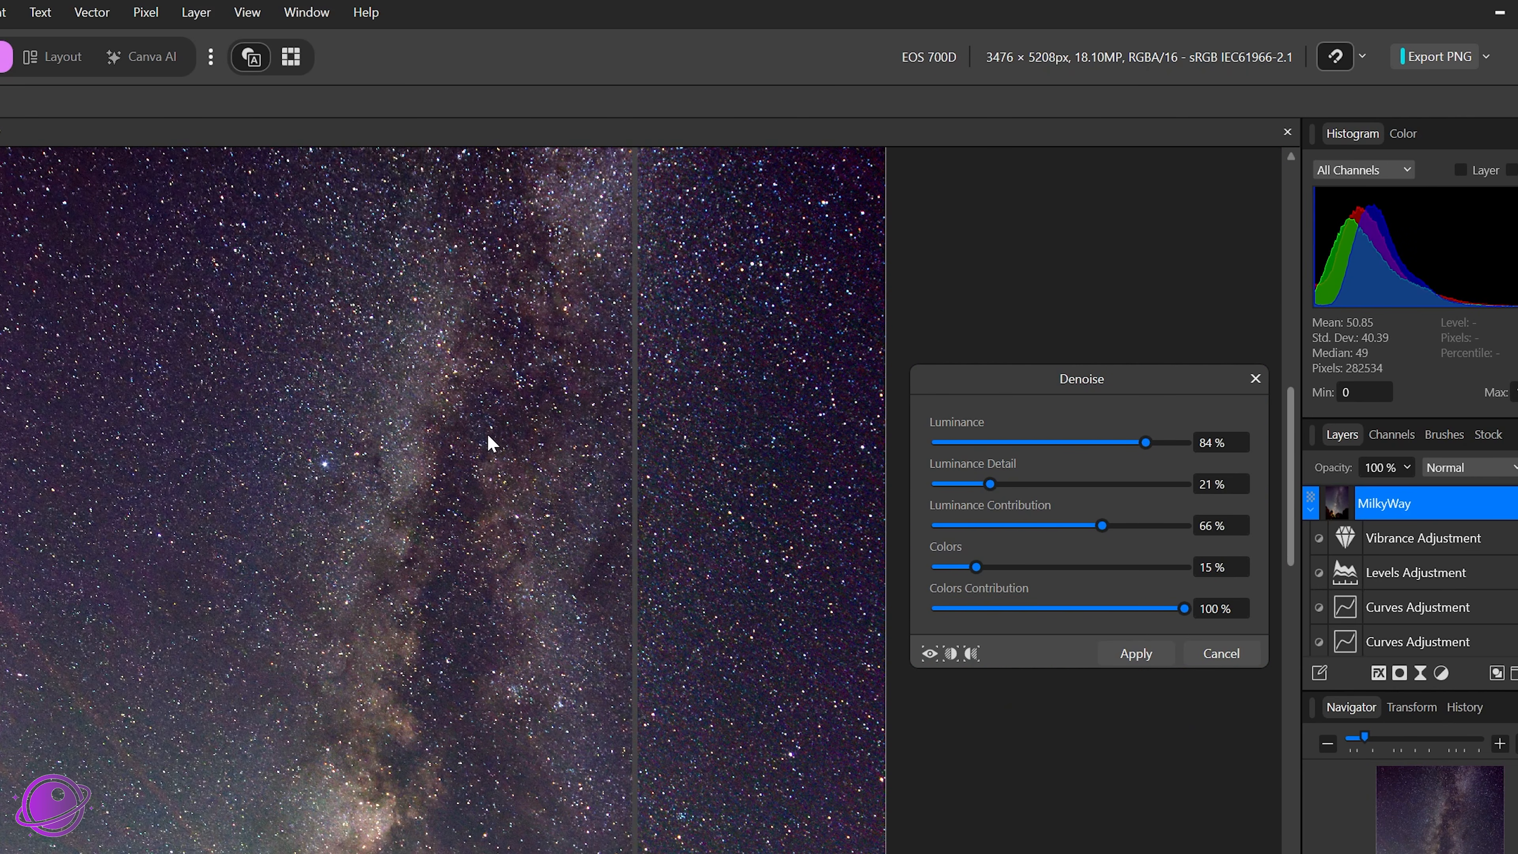
pyautogui.moveTo(635, 455); pyautogui.dragTo(506, 544)
pyautogui.scroll(5, 507, 479)
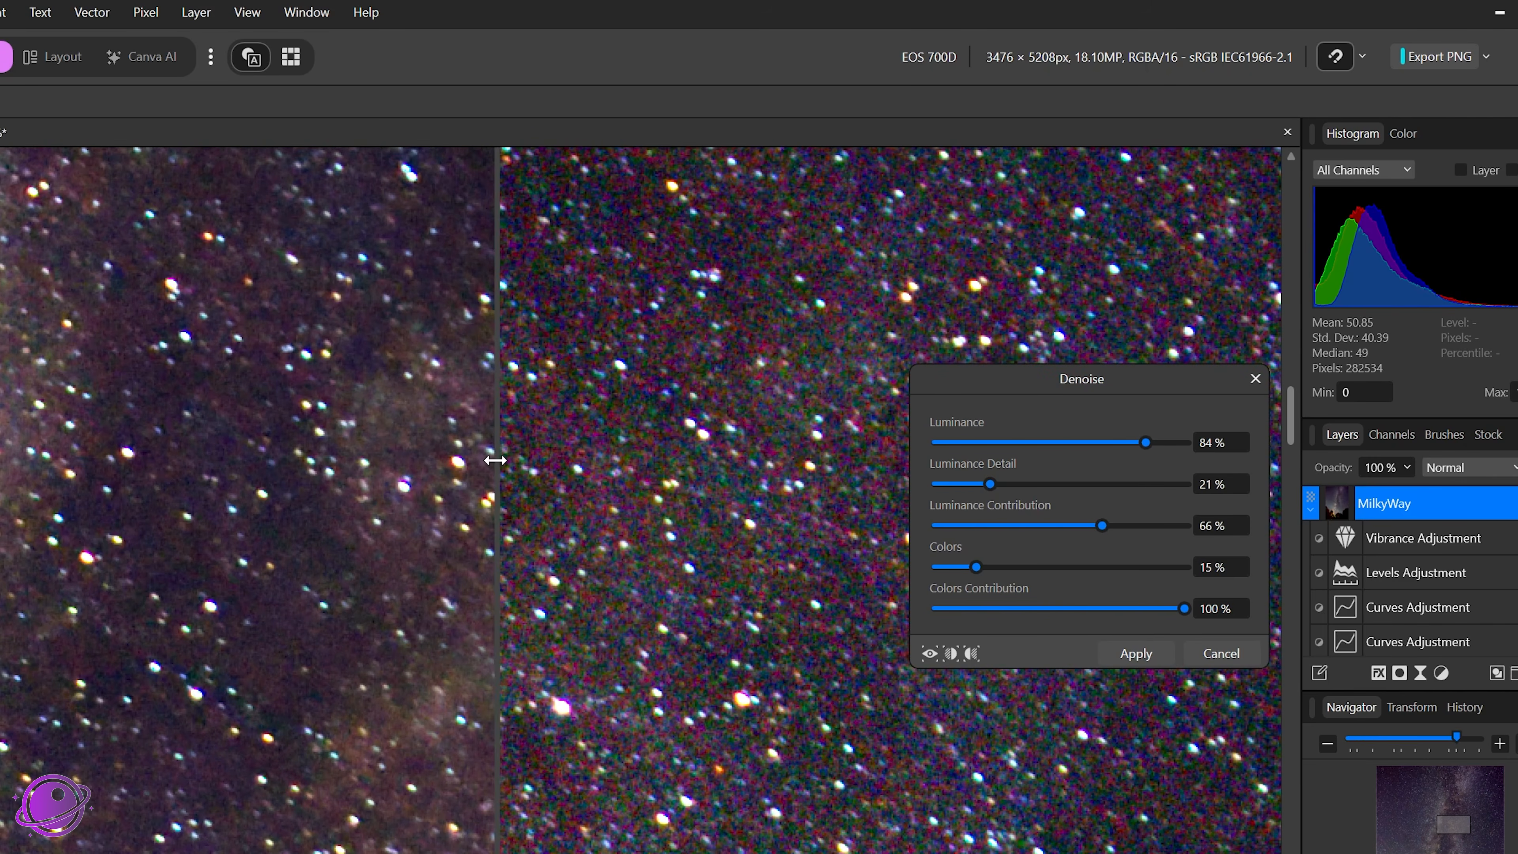
pyautogui.moveTo(501, 467); pyautogui.dragTo(407, 517)
pyautogui.scroll(-10, 408, 517)
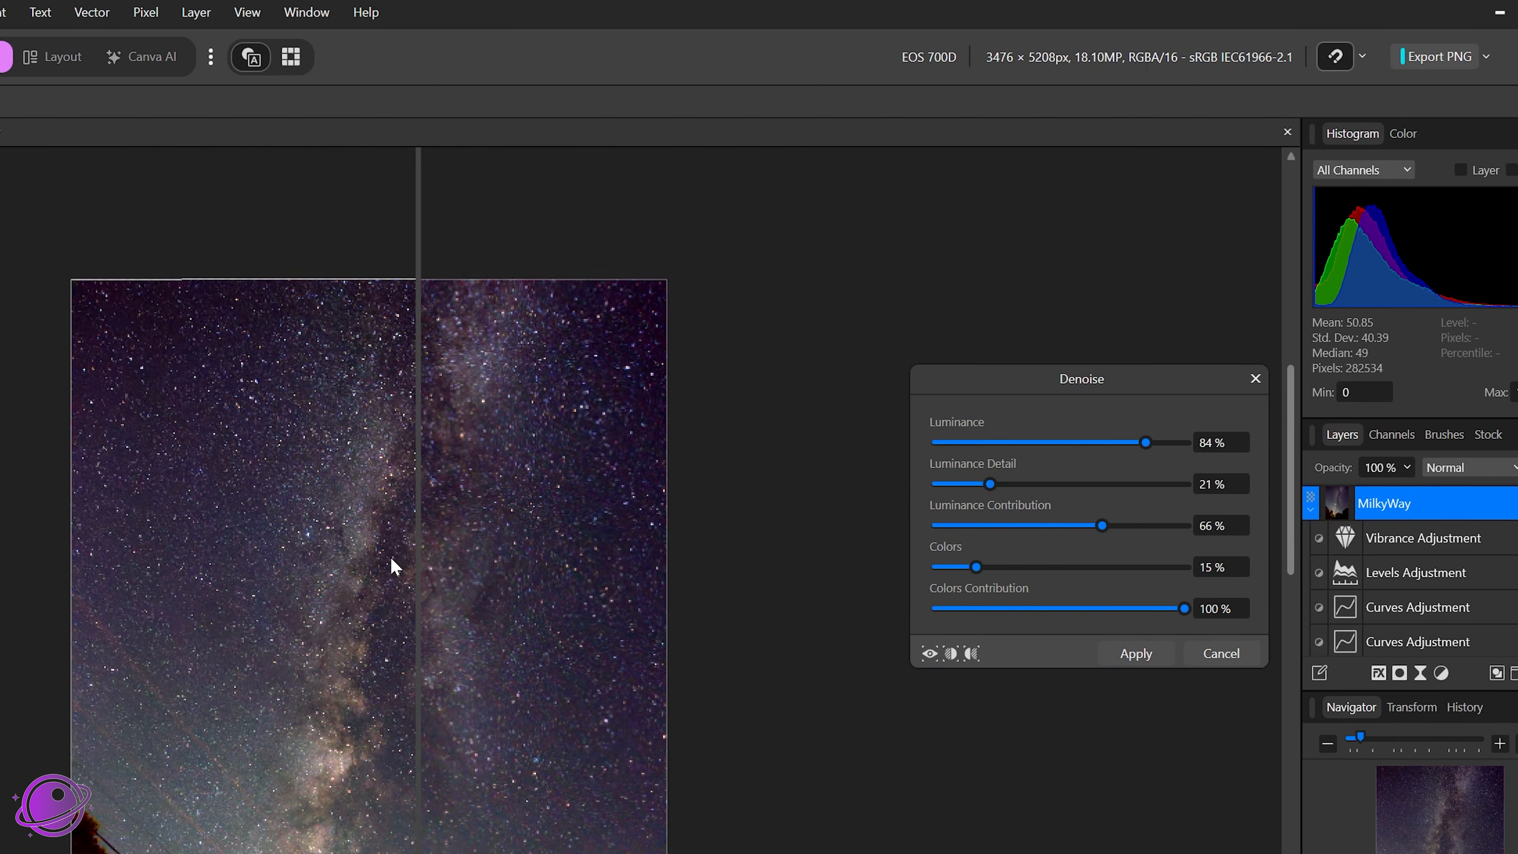
pyautogui.scroll(2, 455, 509)
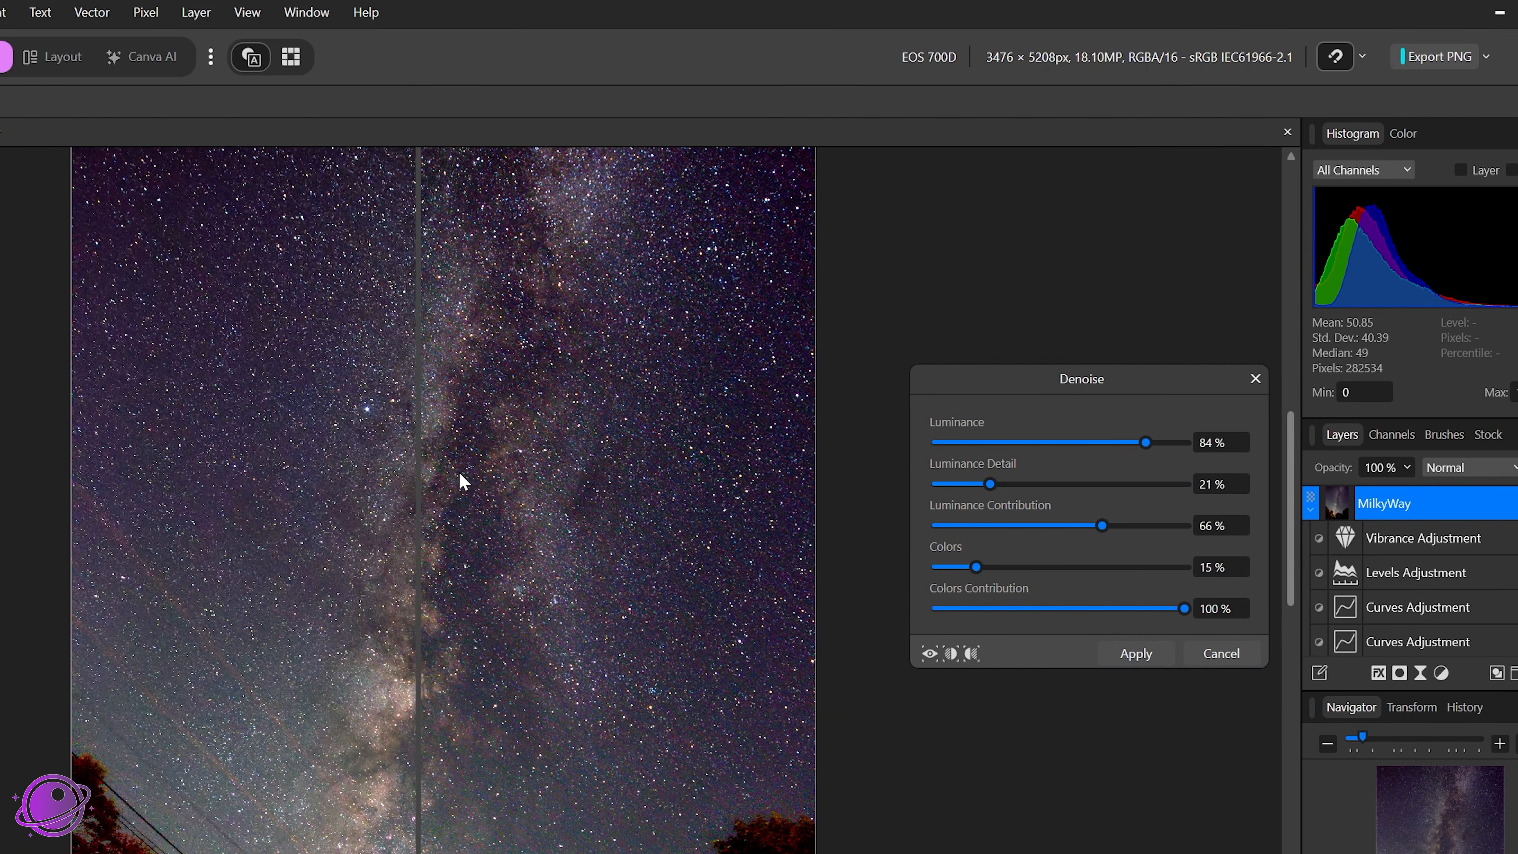
pyautogui.scroll(-3, 459, 471)
pyautogui.moveTo(425, 451); pyautogui.dragTo(392, 429)
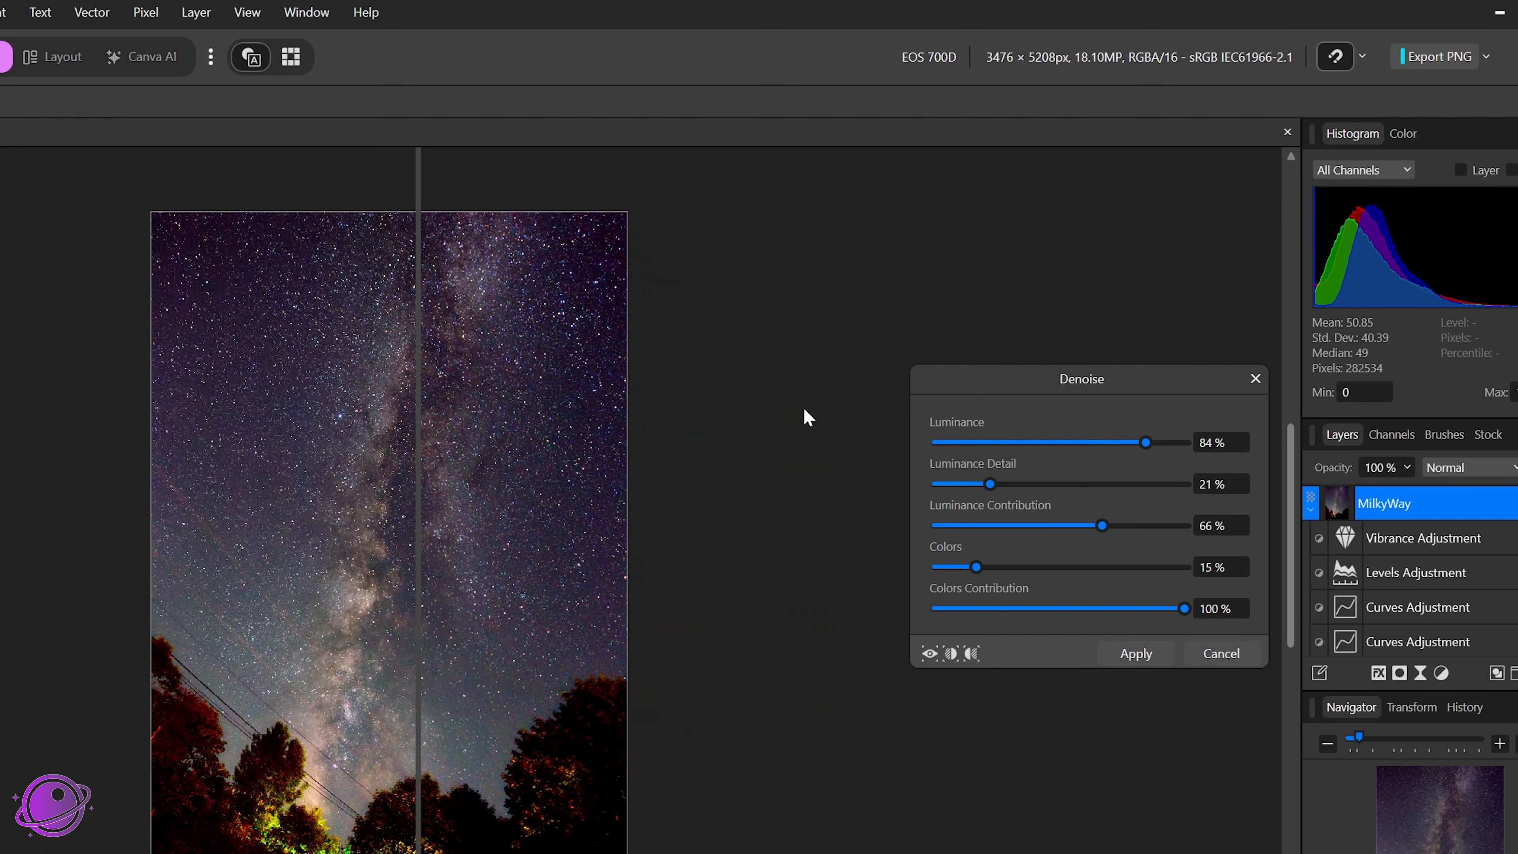
pyautogui.click(1124, 648)
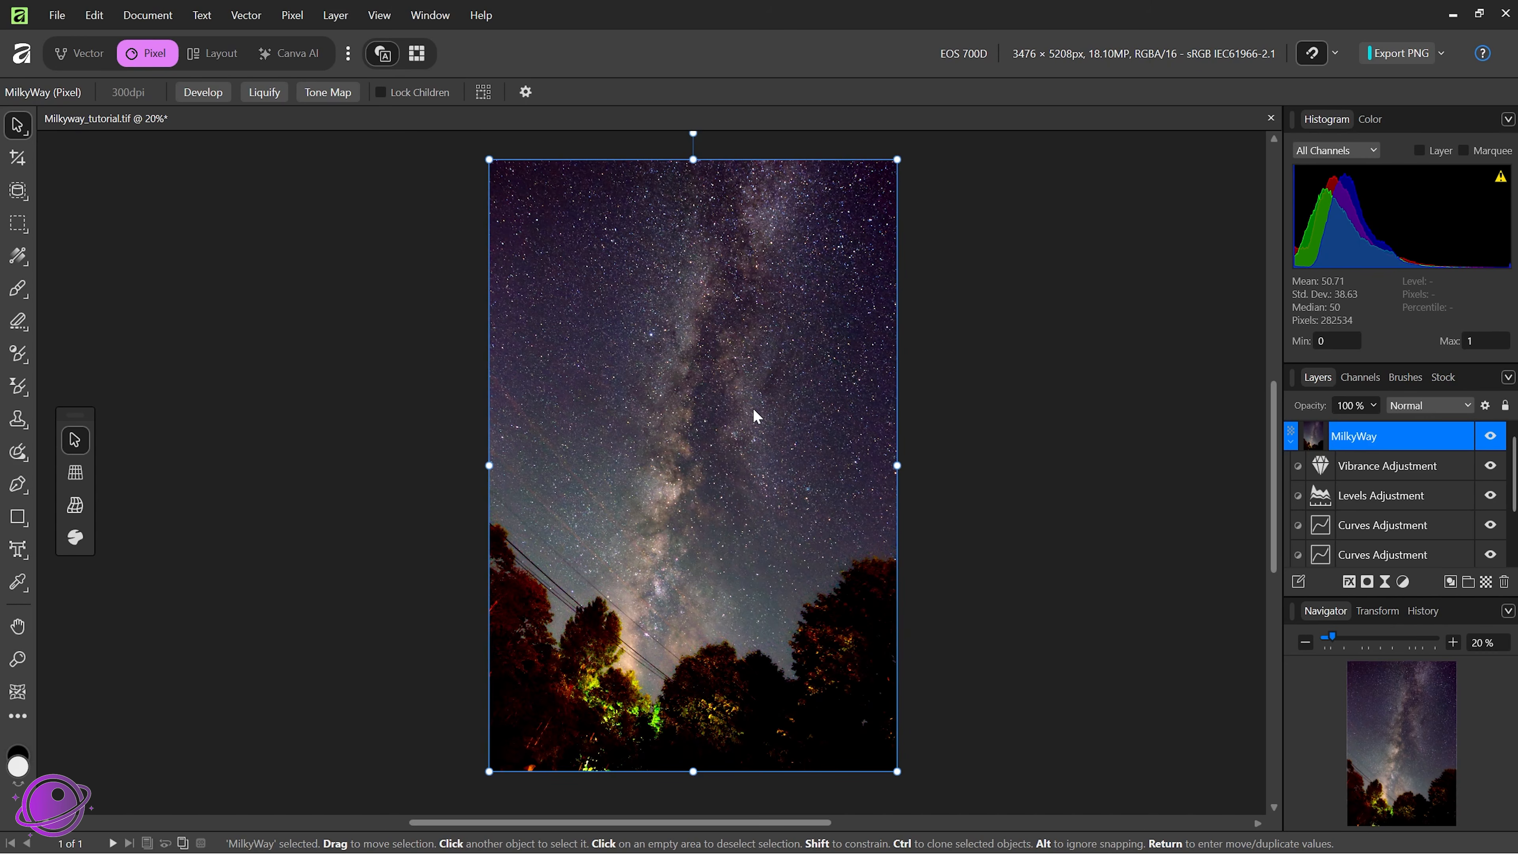
# - Compare the edited photo with the original by hiding and showing the MilkyWay layer
pyautogui.click(1490, 436)
pyautogui.scroll(-2, 1503, 486)
pyautogui.click(1490, 525)
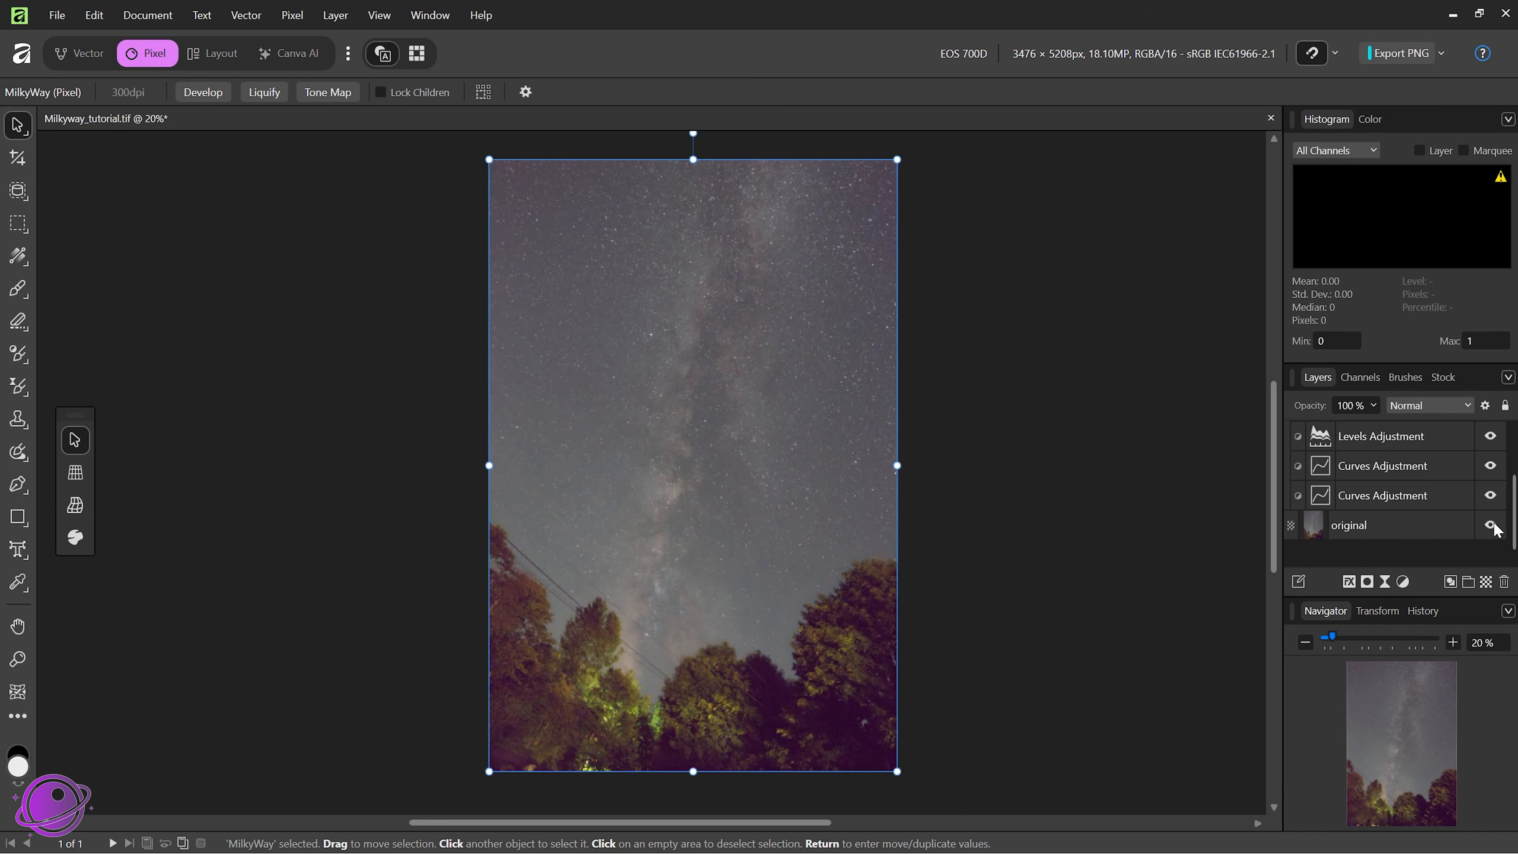
pyautogui.scroll(2, 1507, 478)
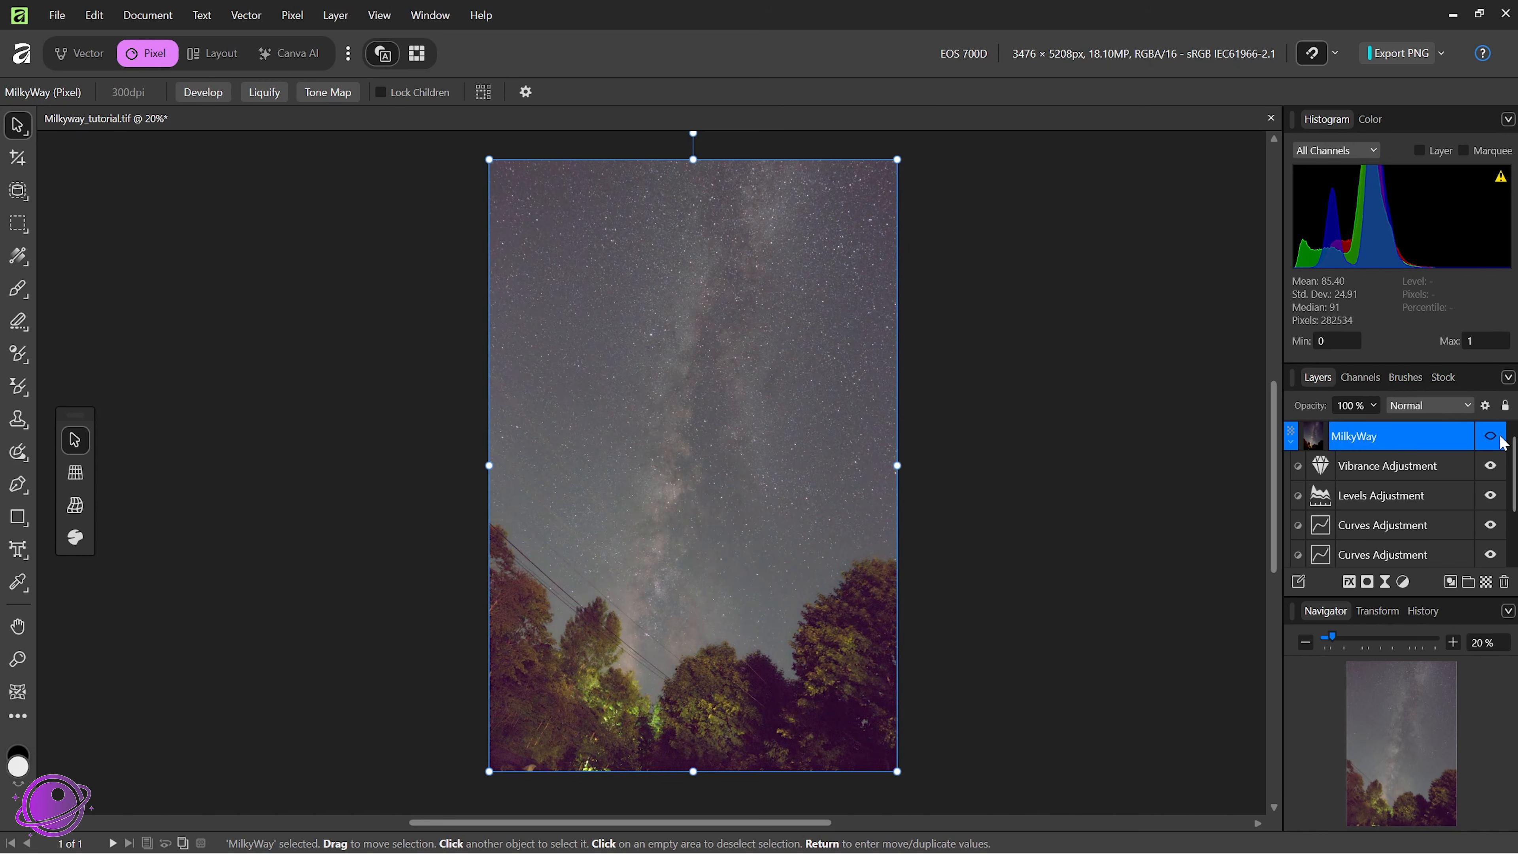
pyautogui.click(1491, 436)
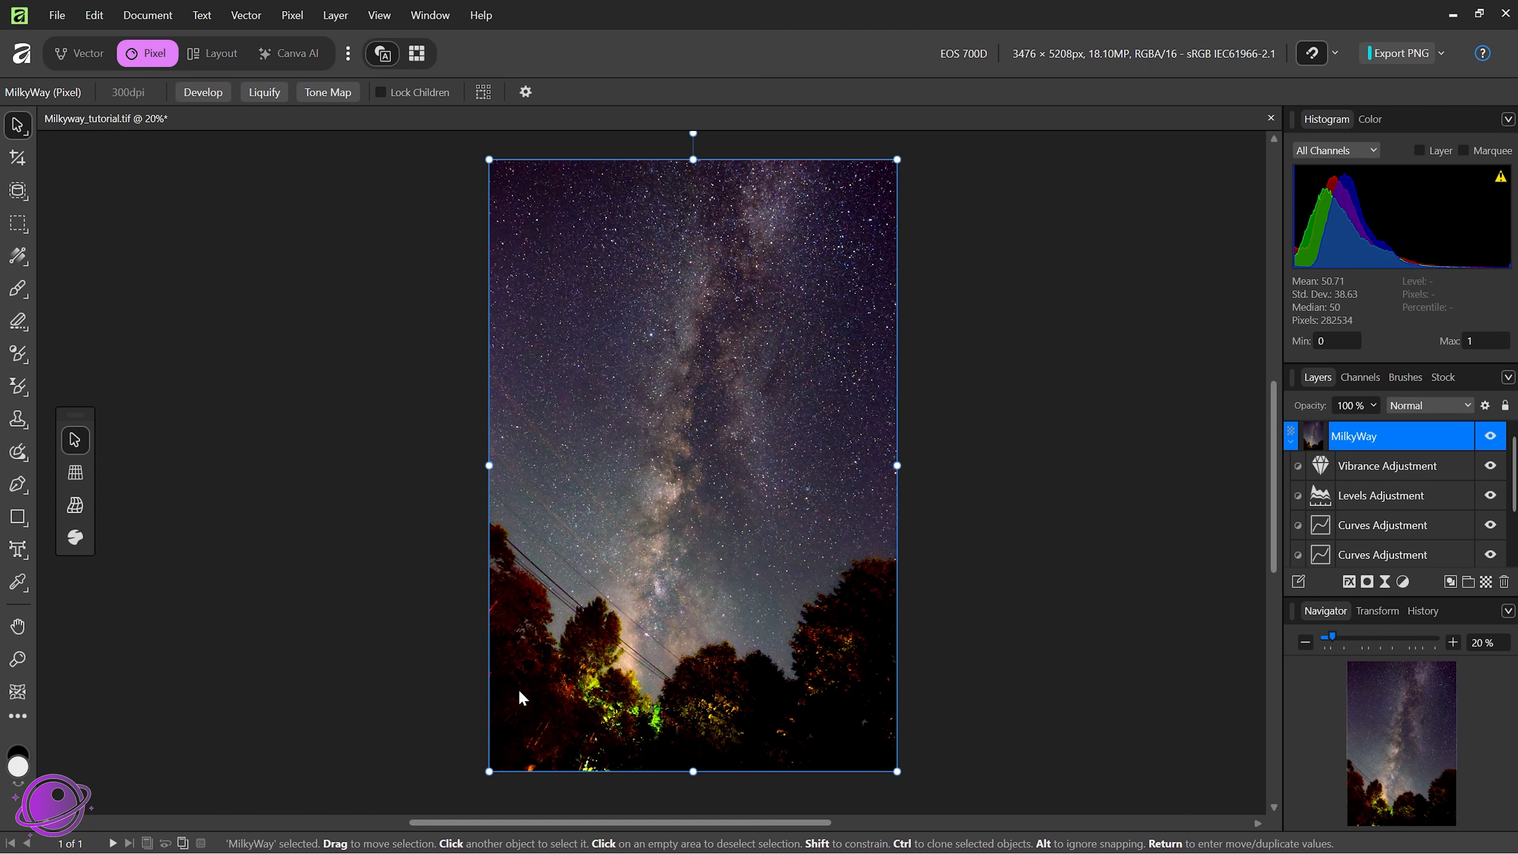
pyautogui.click(1491, 437)
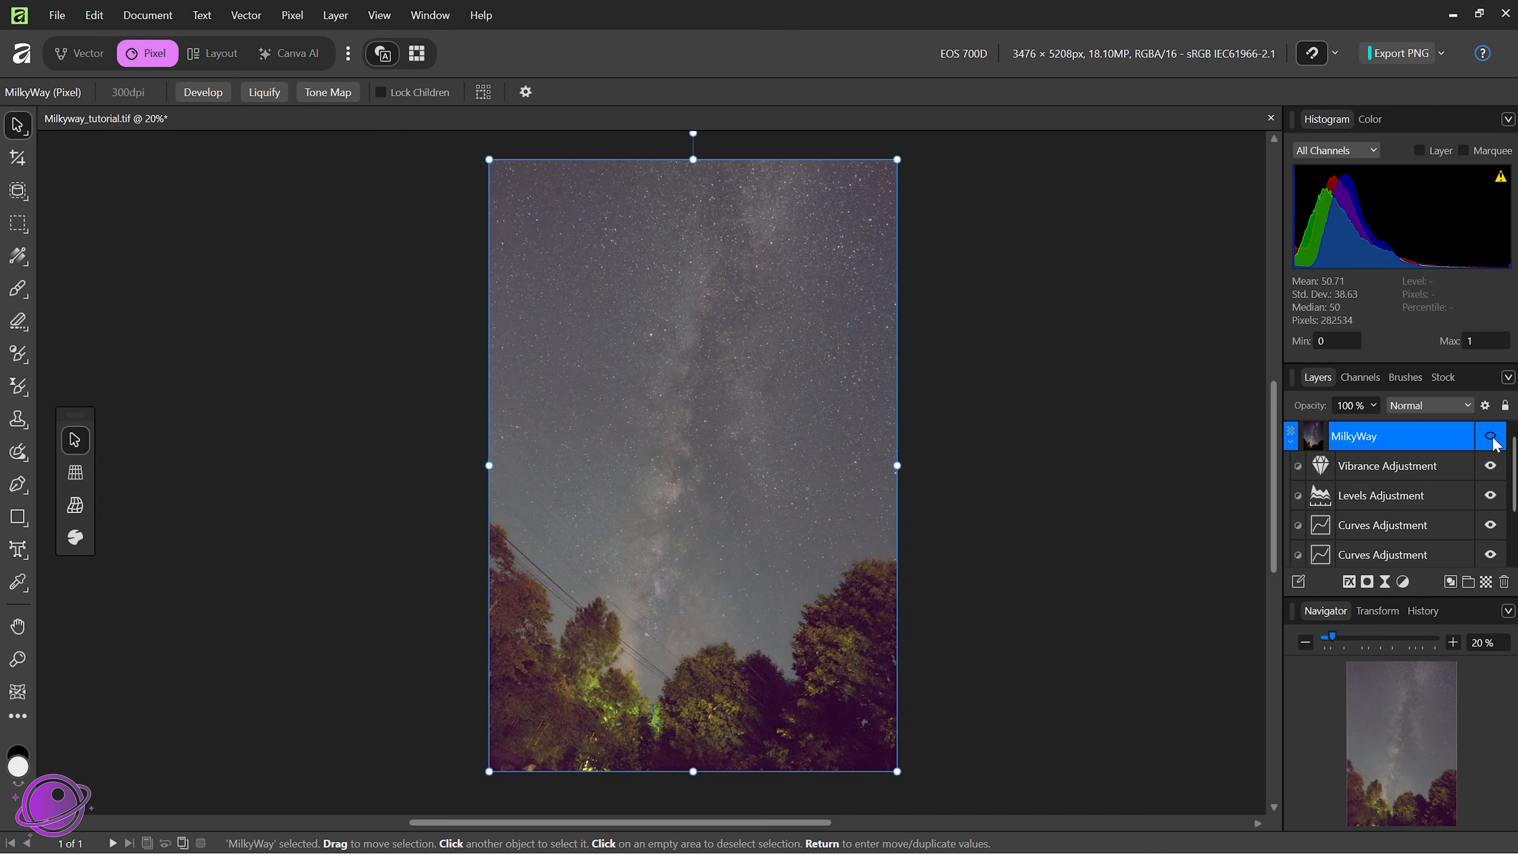
pyautogui.click(1491, 440)
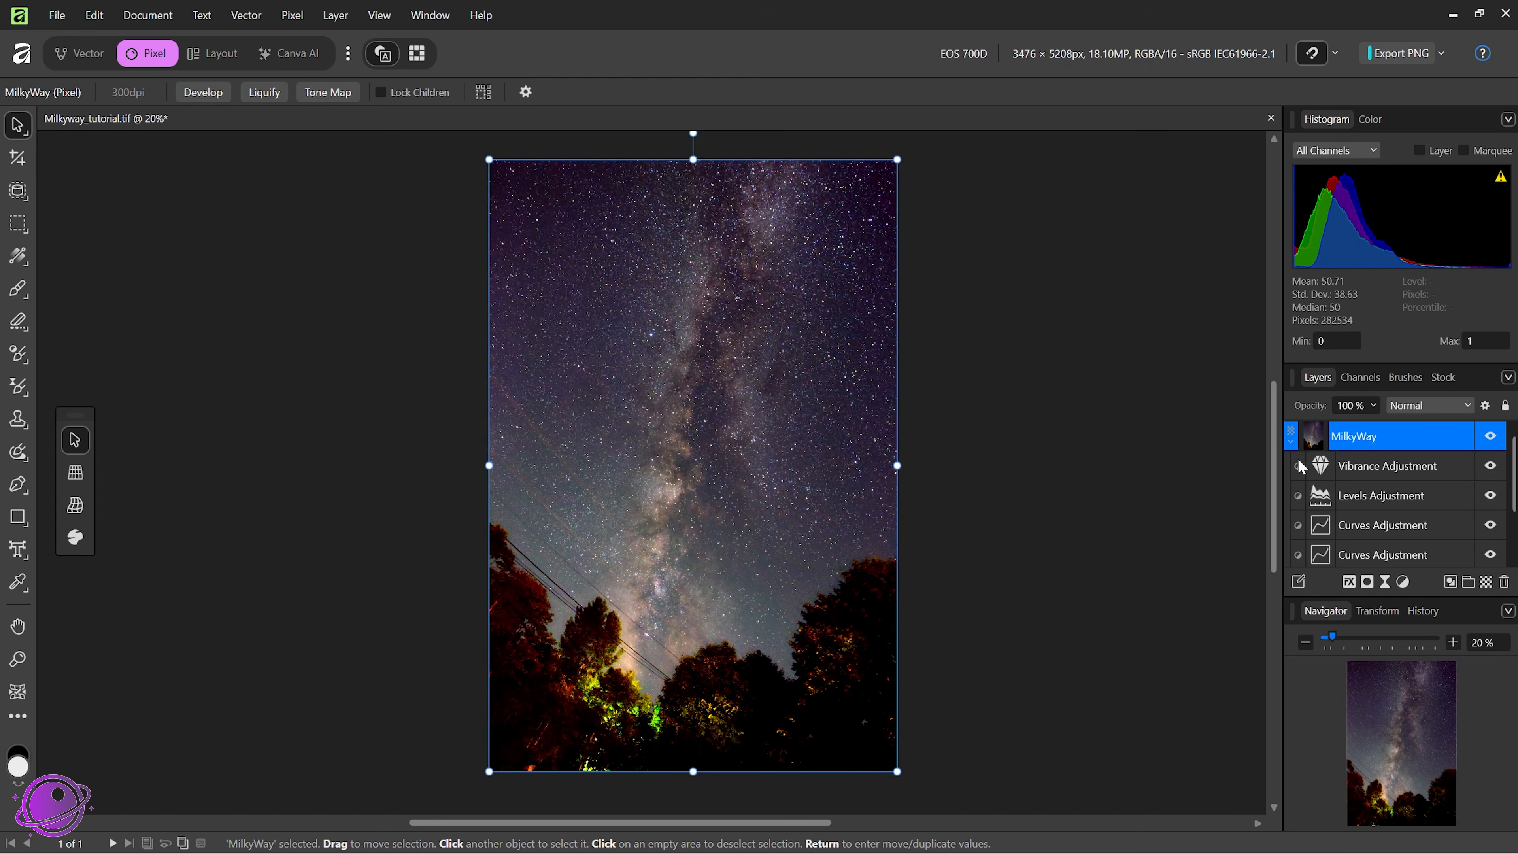
# - Collapse the adjustments under the MilkyWay layer, compare it once more with the original layer, and keep MilkyWay selected
pyautogui.click(1292, 445)
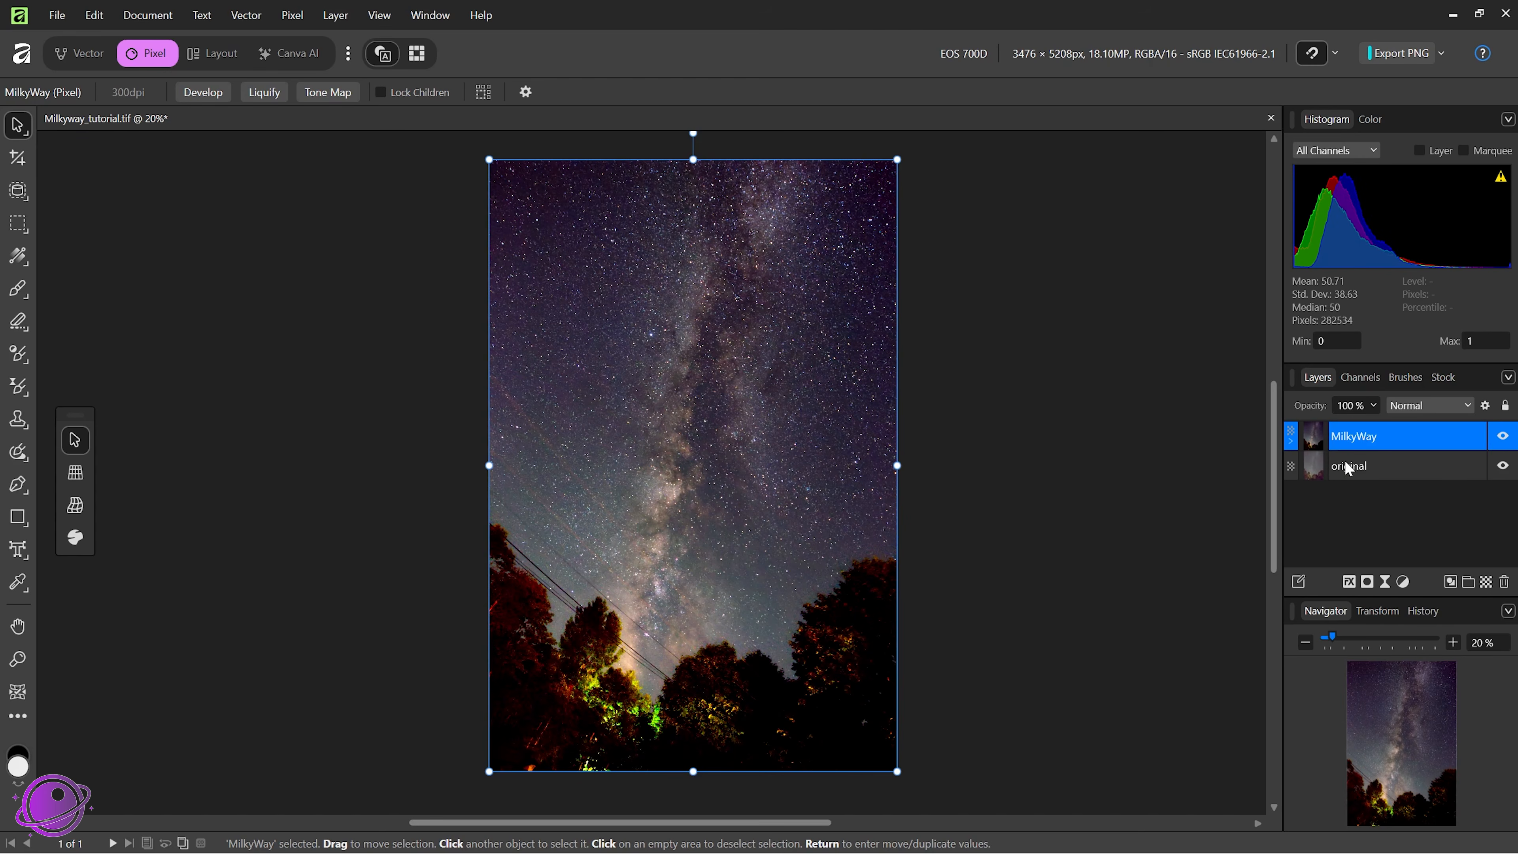
pyautogui.click(1504, 439)
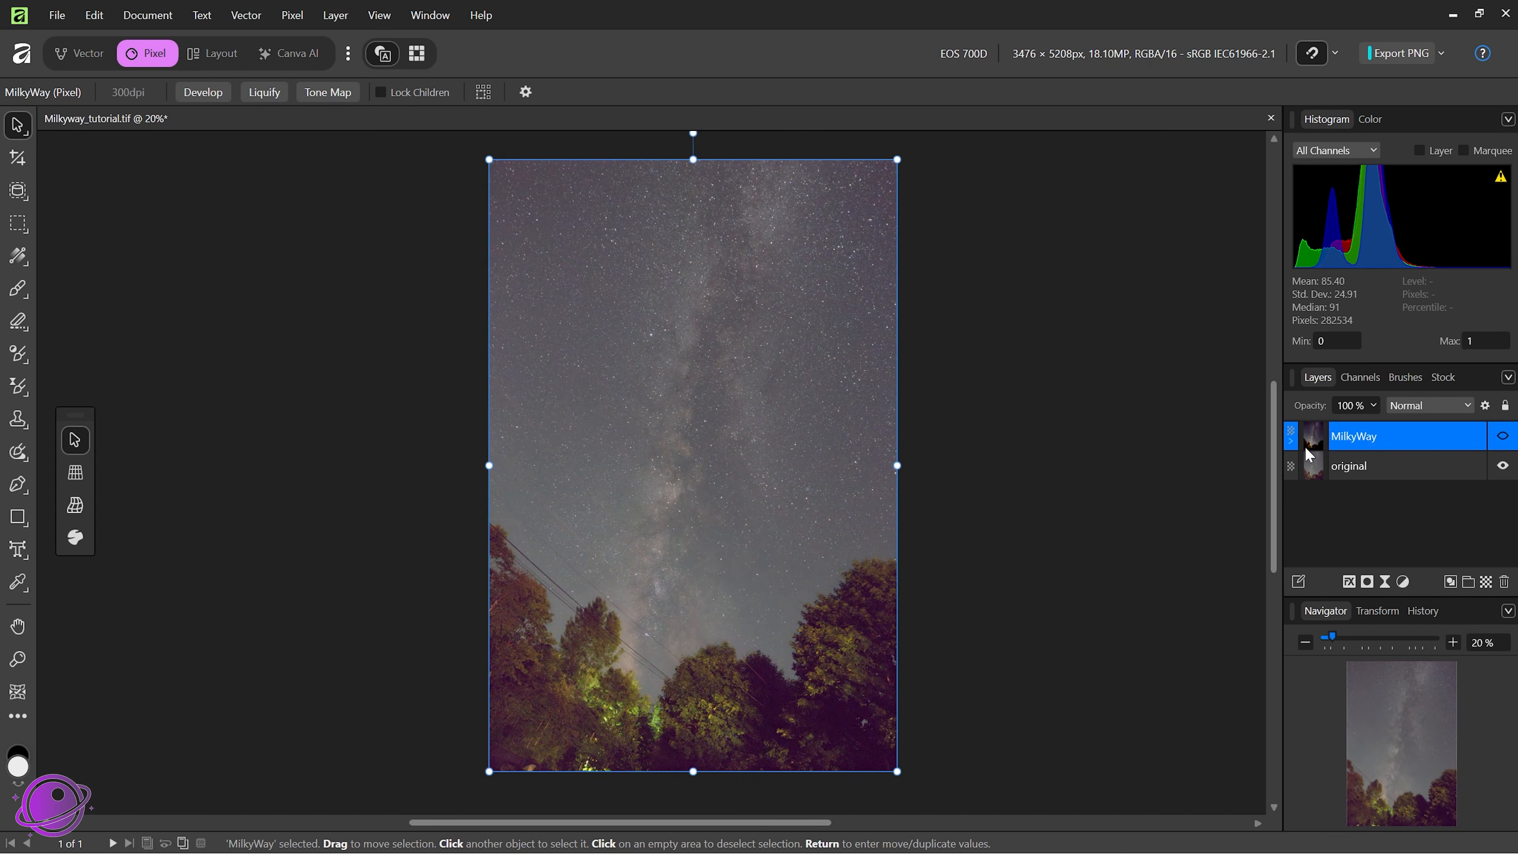
pyautogui.click(1503, 436)
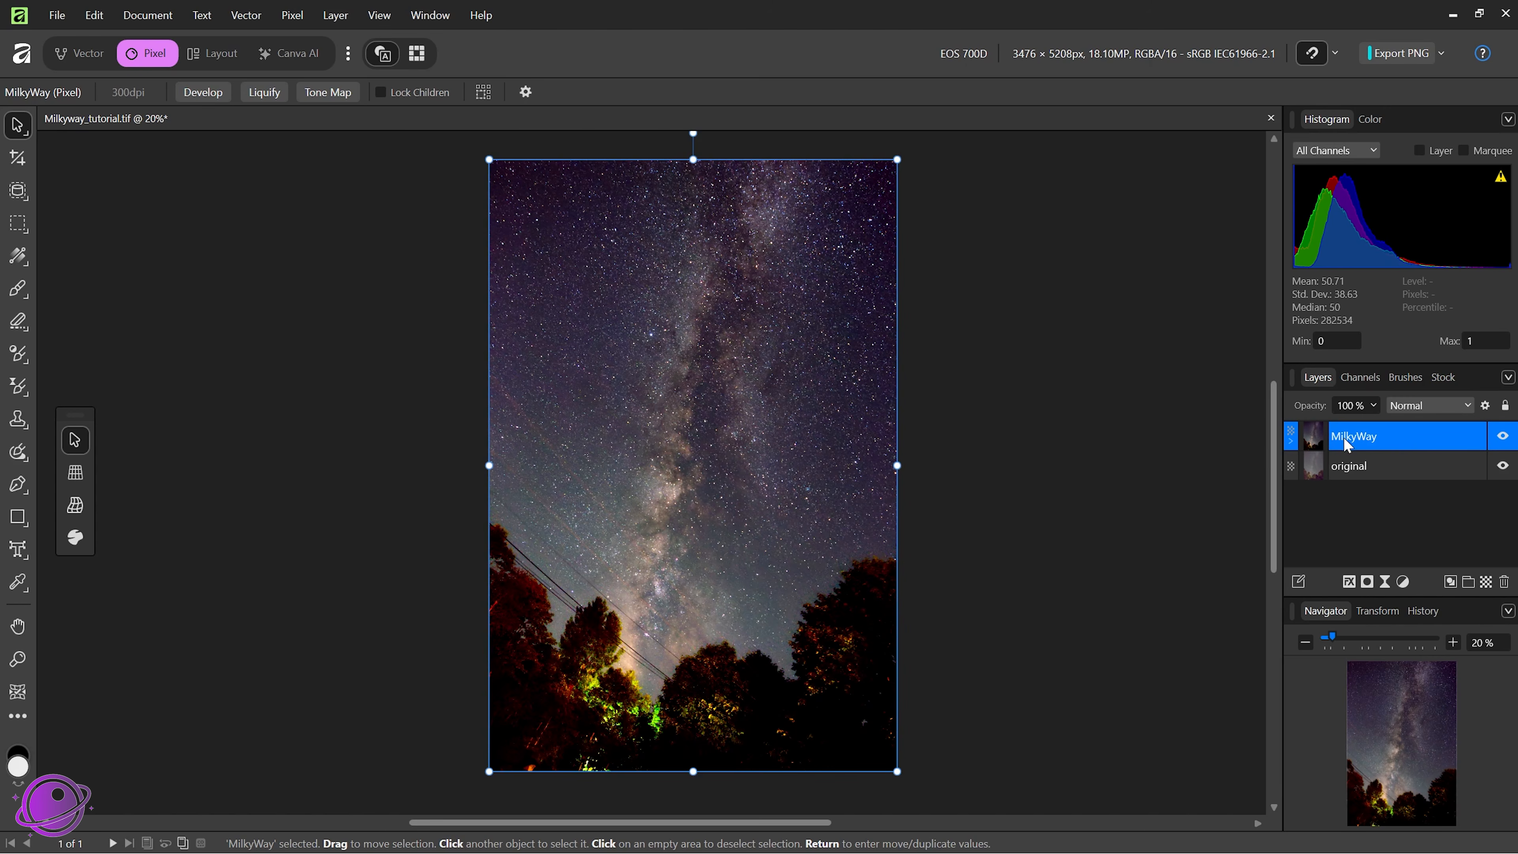
pyautogui.click(1376, 476)
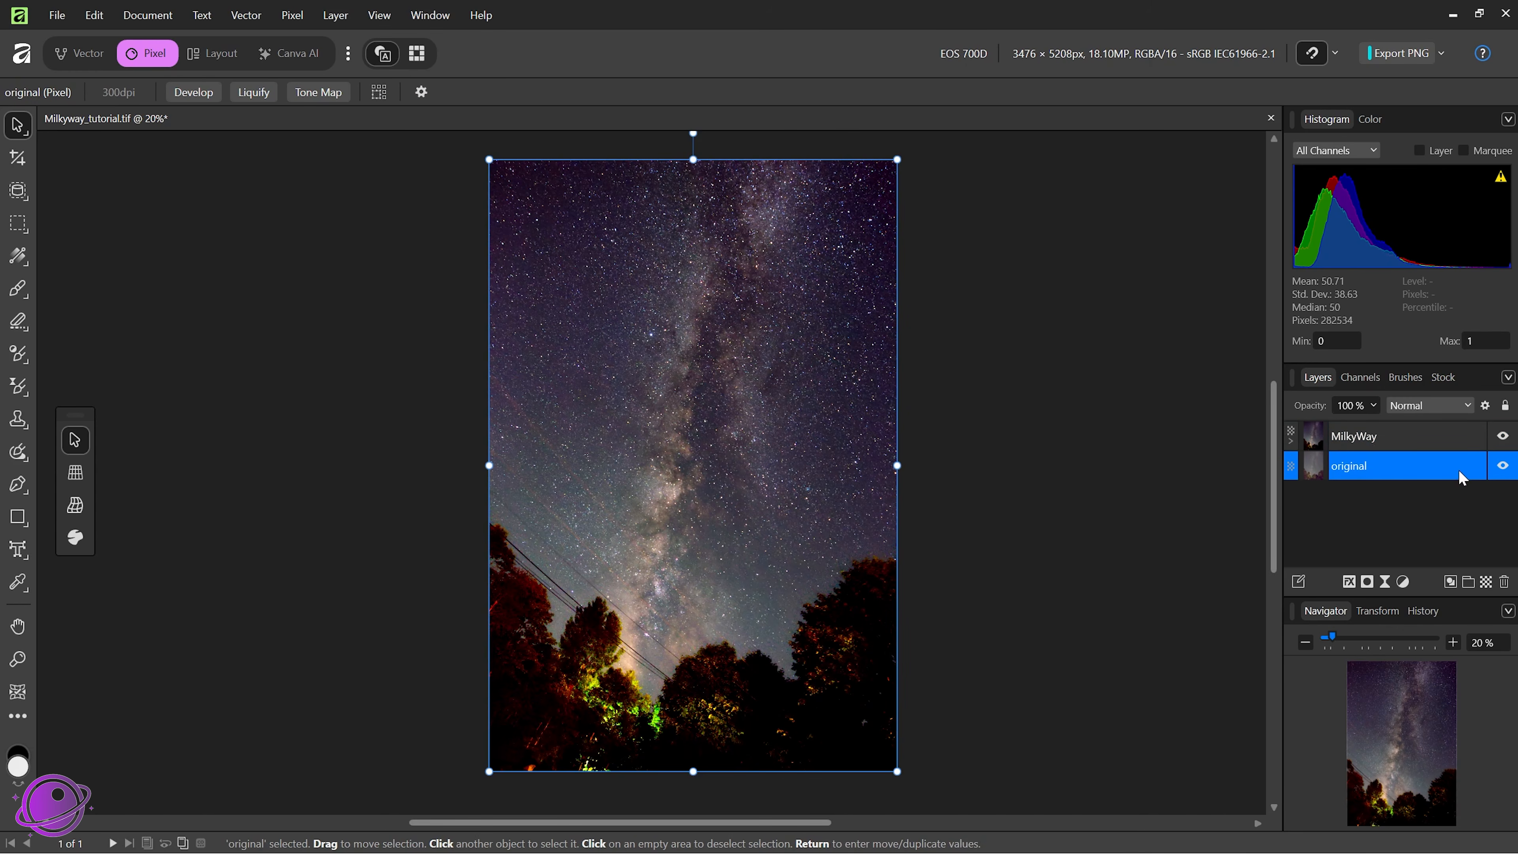
pyautogui.click(1422, 454)
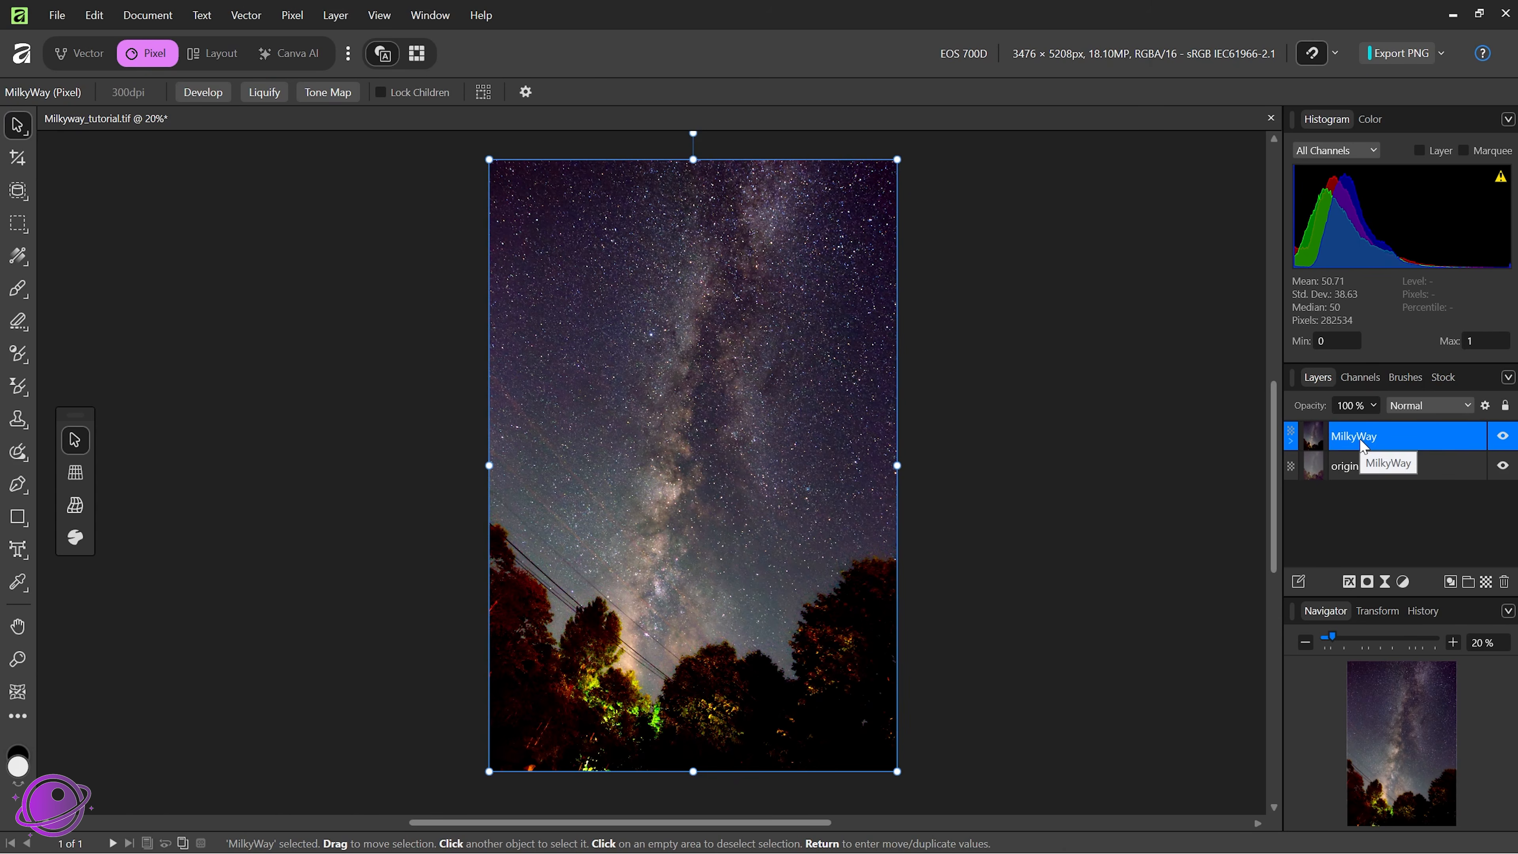
# - Select the trees and foreground with the Selection Brush at 126 px, painting roughly along the tree line
pyautogui.scroll(2, 528, 756)
pyautogui.scroll(3, 528, 756)
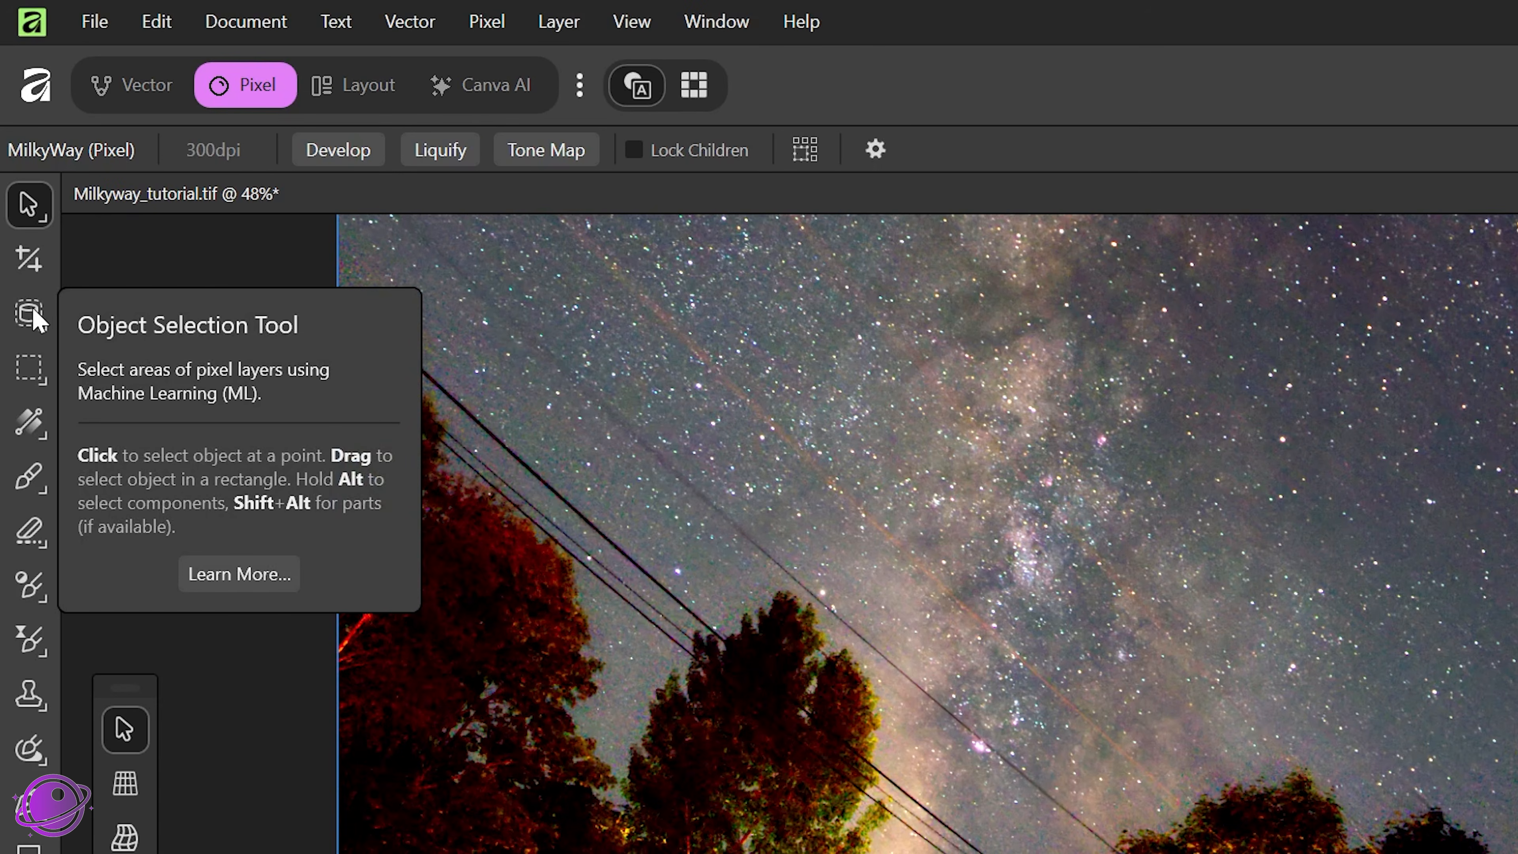
pyautogui.click(40, 317)
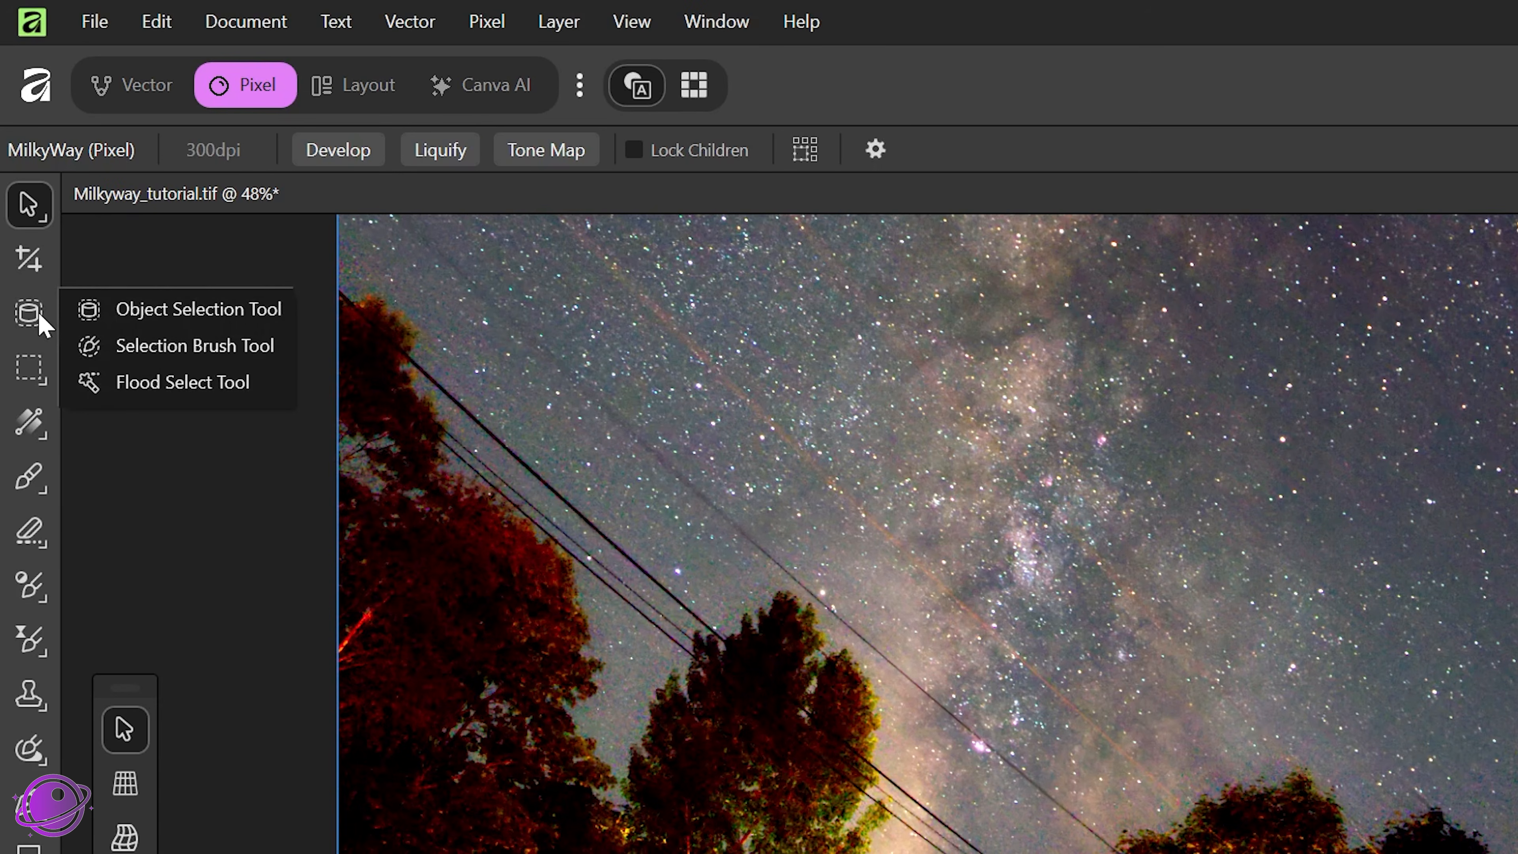
pyautogui.click(163, 353)
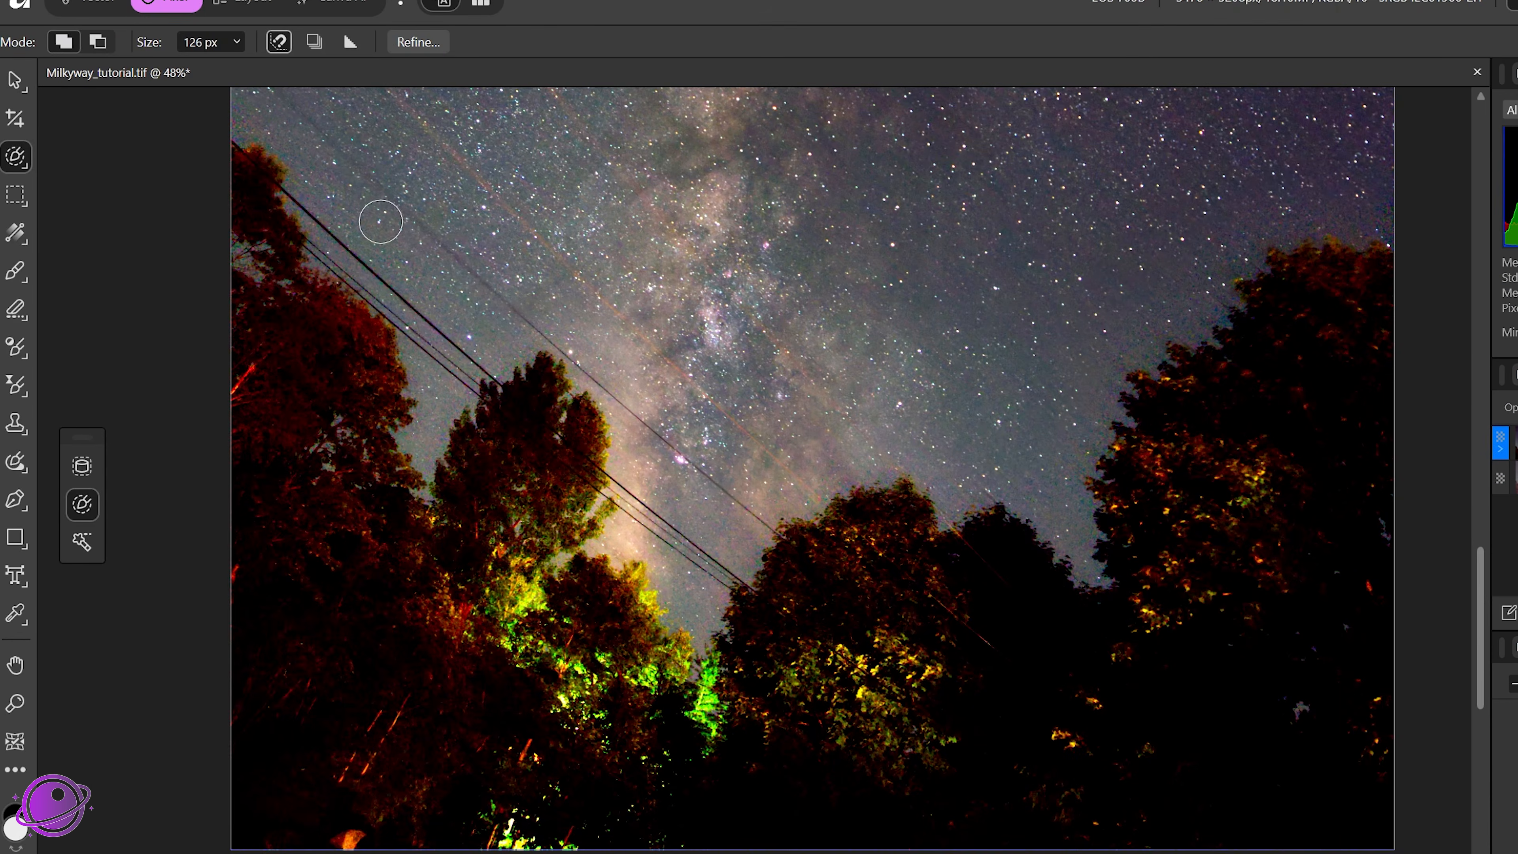
pyautogui.moveTo(234, 155)
pyautogui.mouseDown()
pyautogui.moveTo(303, 374)
pyautogui.moveTo(345, 420)
pyautogui.moveTo(348, 537)
pyautogui.mouseUp()
pyautogui.moveTo(301, 789)
pyautogui.mouseDown()
pyautogui.moveTo(408, 785)
pyautogui.moveTo(453, 561)
pyautogui.moveTo(542, 419)
pyautogui.moveTo(539, 581)
pyautogui.moveTo(669, 738)
pyautogui.moveTo(772, 693)
pyautogui.moveTo(1028, 665)
pyautogui.moveTo(1176, 370)
pyautogui.moveTo(1153, 448)
pyautogui.moveTo(868, 501)
pyautogui.moveTo(555, 445)
pyautogui.moveTo(369, 312)
pyautogui.moveTo(1162, 551)
pyautogui.mouseUp()
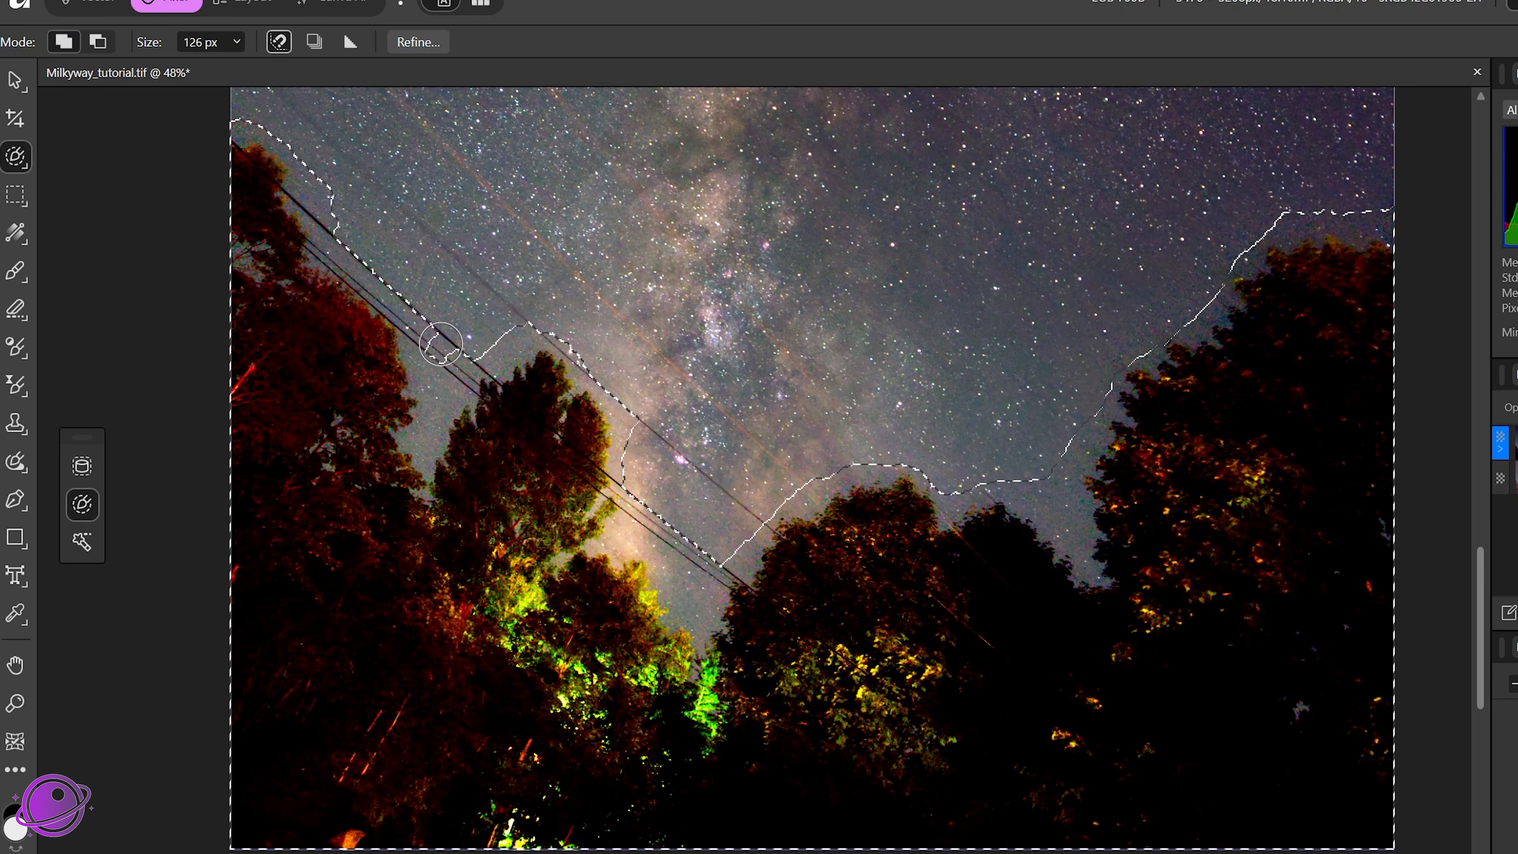
pyautogui.moveTo(440, 345); pyautogui.dragTo(462, 352)
pyautogui.scroll(1, 1135, 359)
pyautogui.moveTo(1109, 412); pyautogui.dragTo(1124, 440)
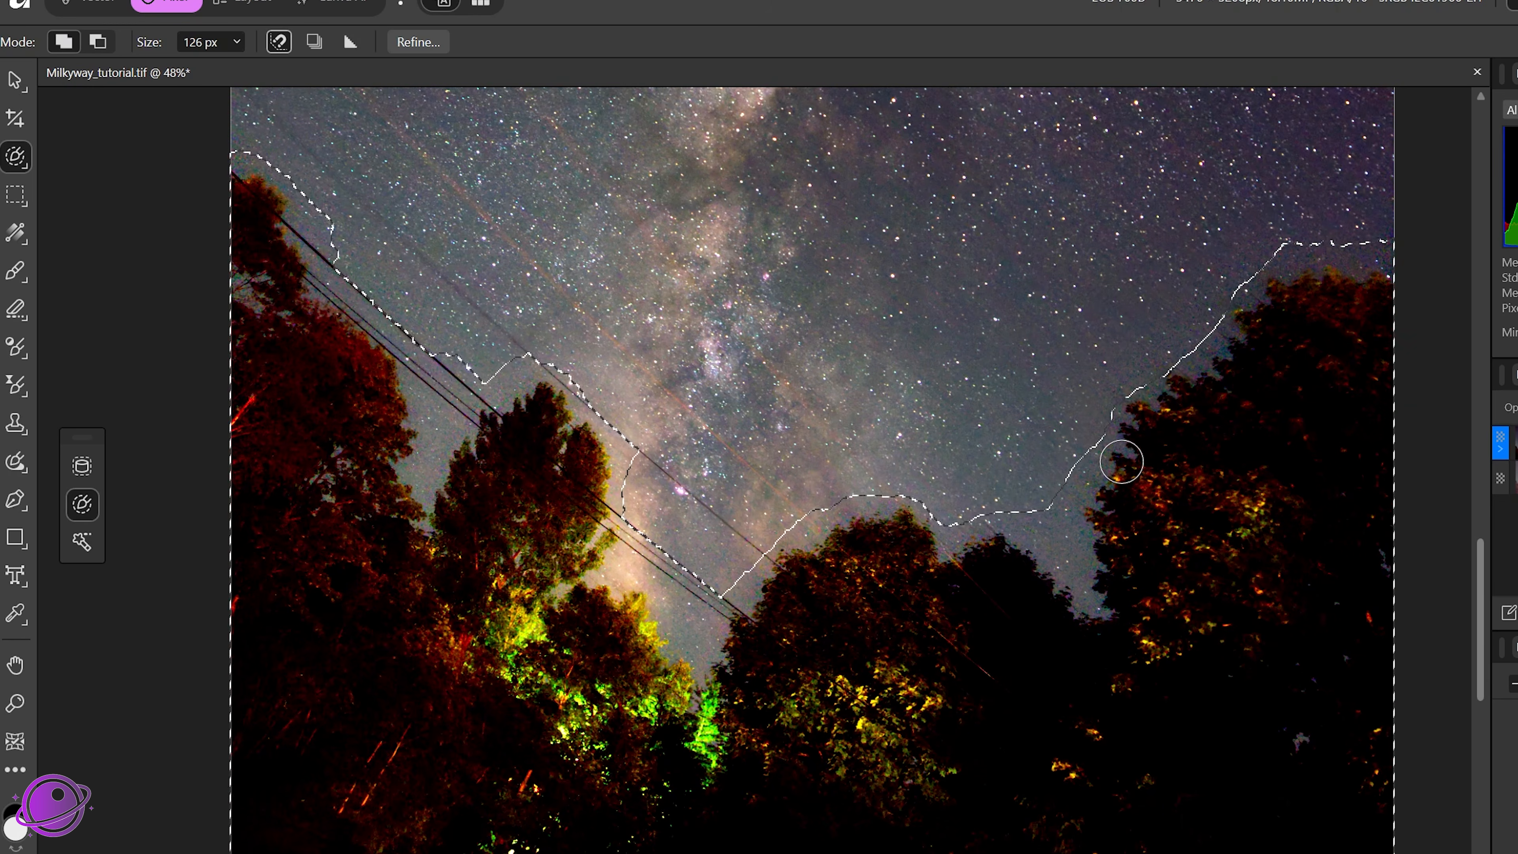
pyautogui.scroll(-1, 1124, 439)
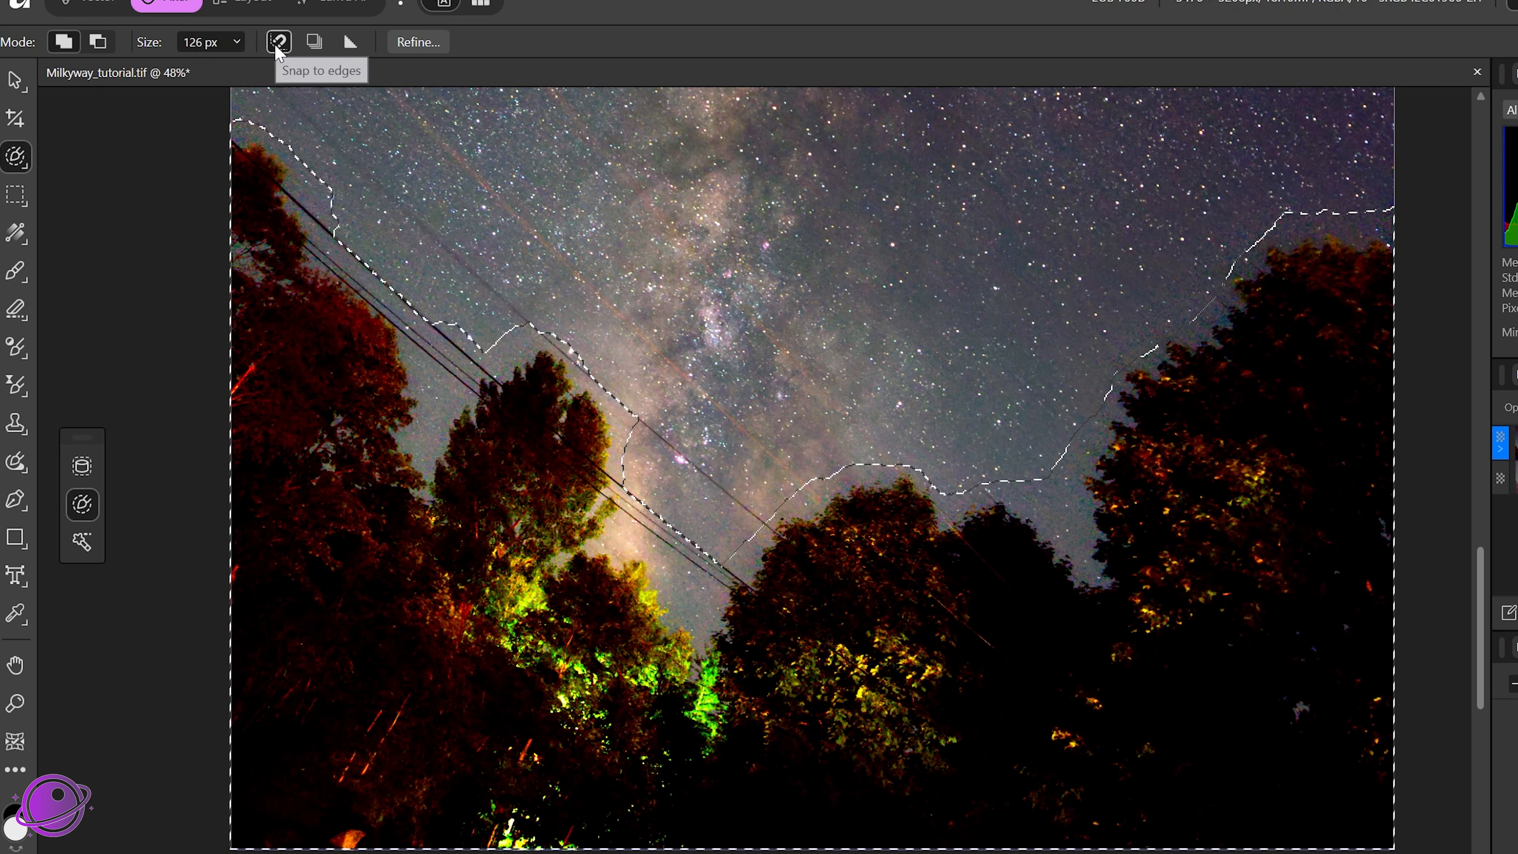
# - Open Refine Selection for the tree selection, move its dialog clear of the photo and set the adjustment brush to 84 px
pyautogui.click(407, 43)
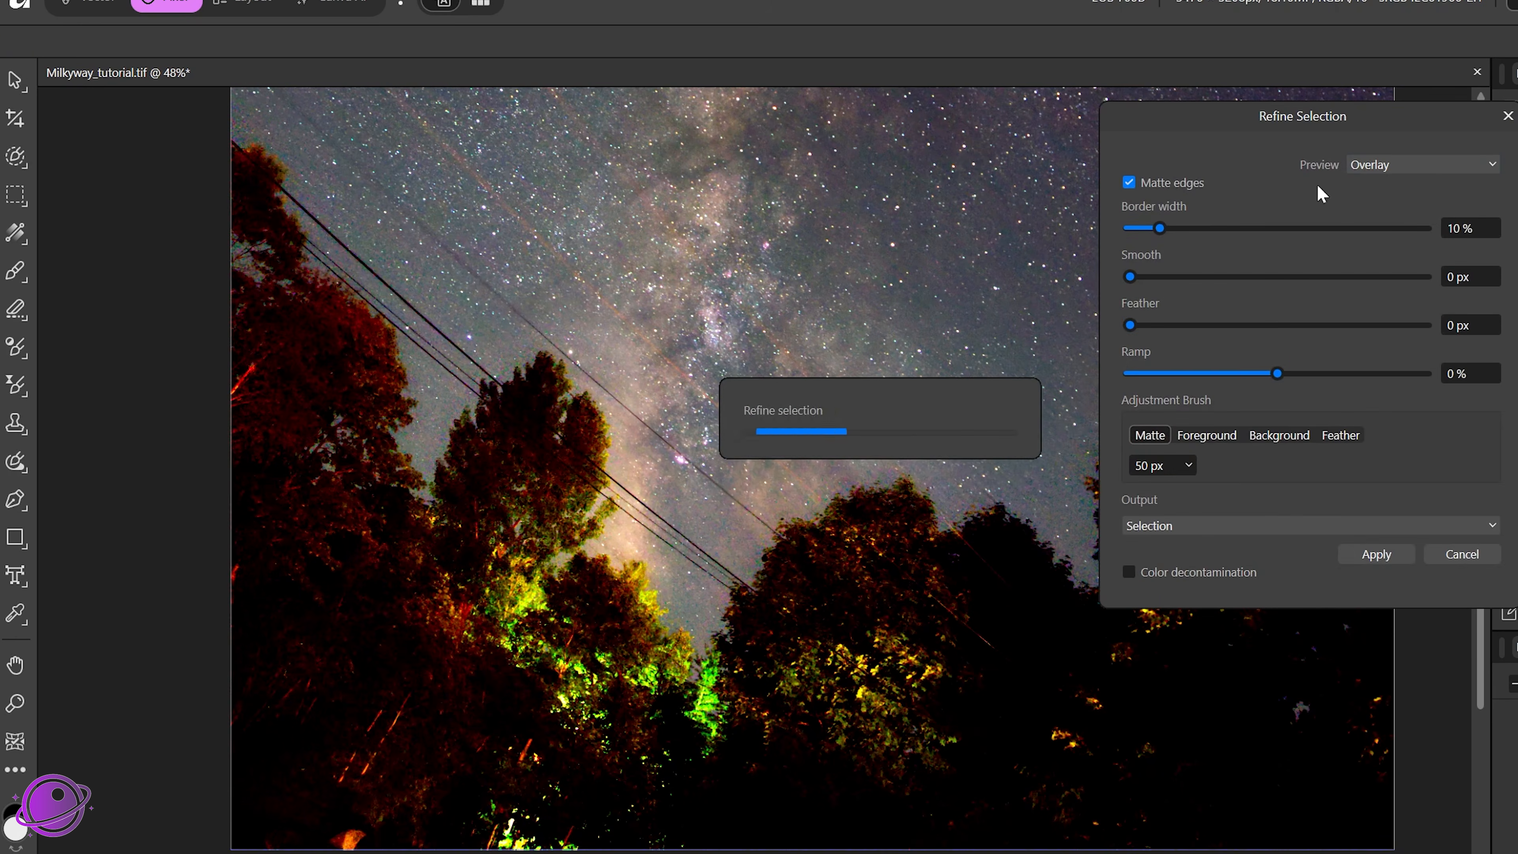
pyautogui.moveTo(1312, 102); pyautogui.dragTo(1517, 144)
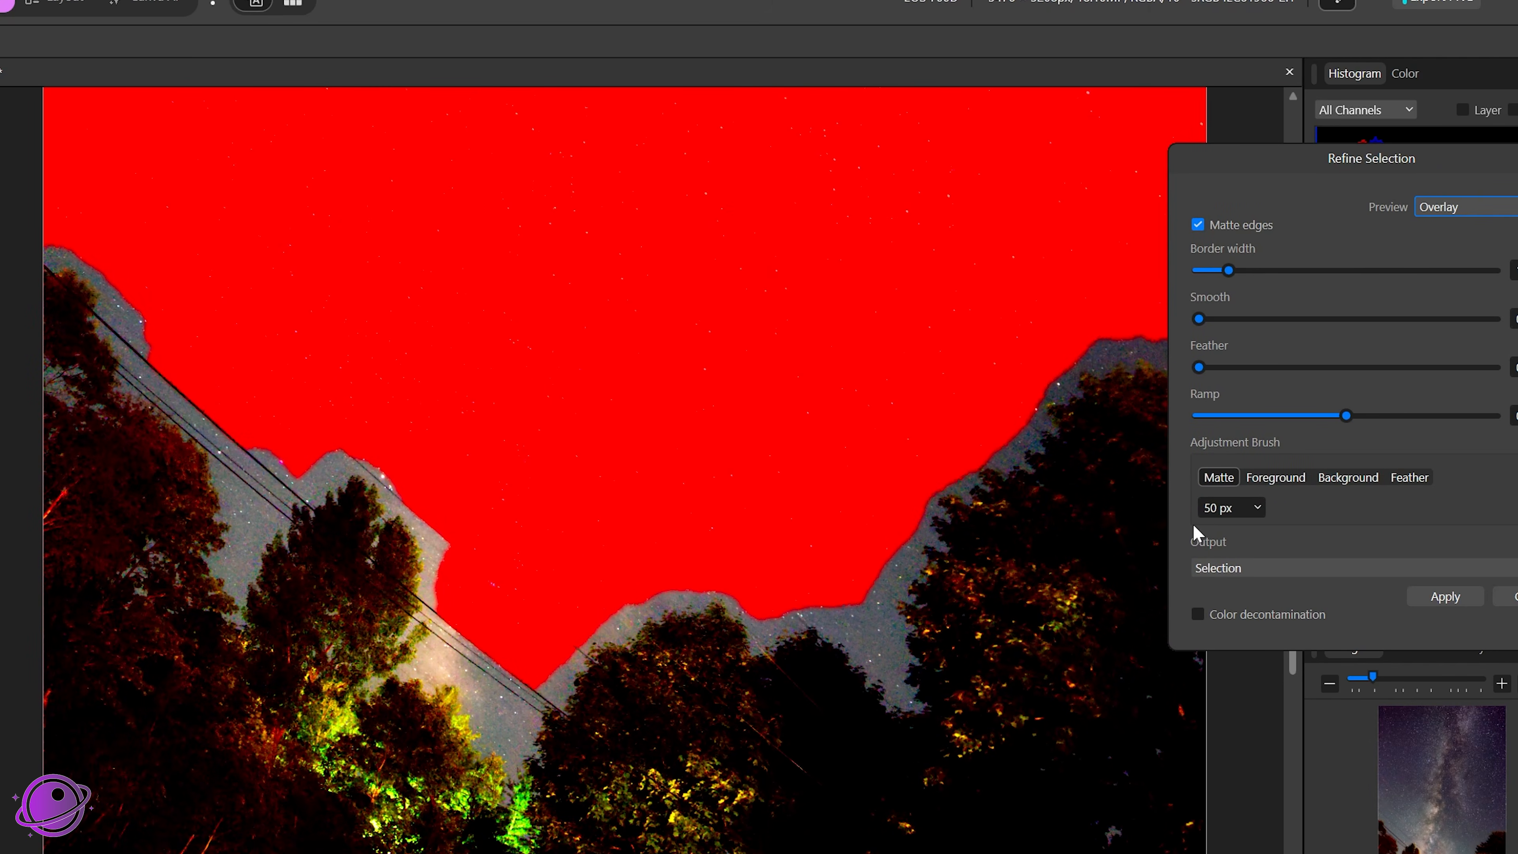
pyautogui.click(1262, 508)
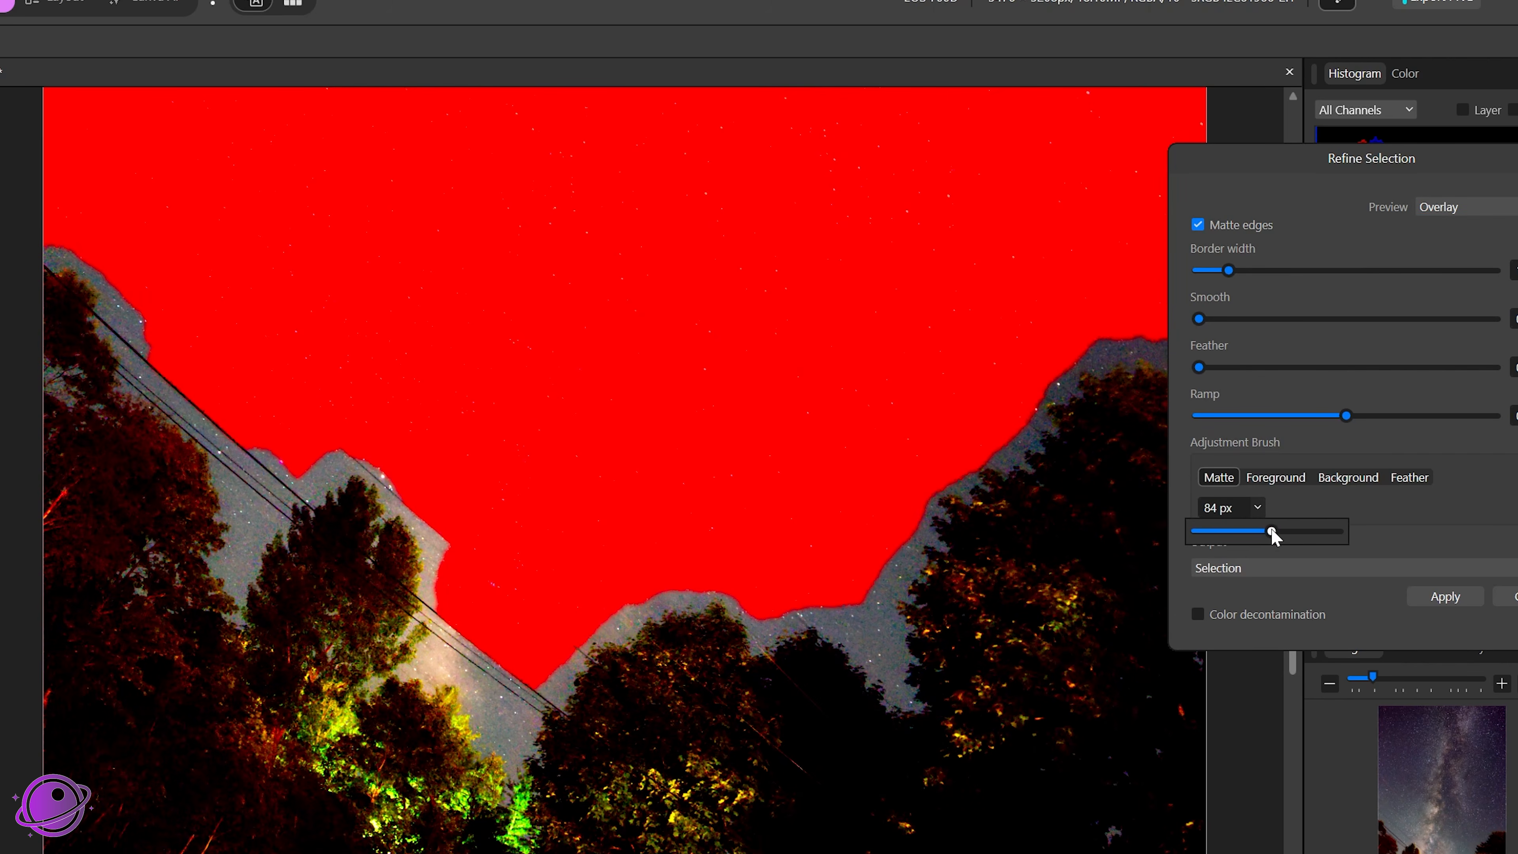
pyautogui.click(1438, 181)
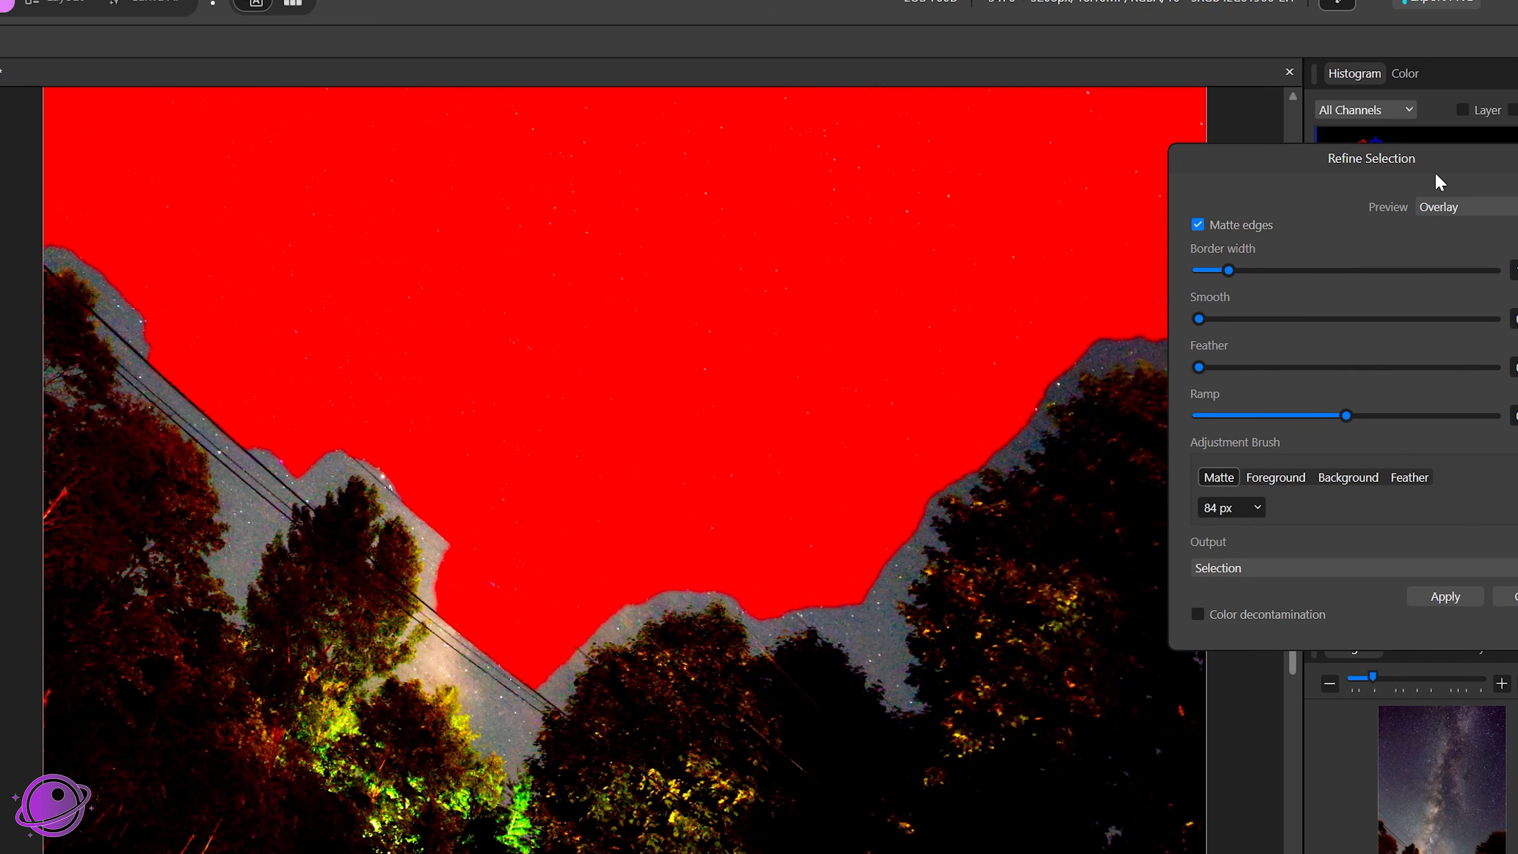
pyautogui.moveTo(1289, 159); pyautogui.dragTo(1432, 184)
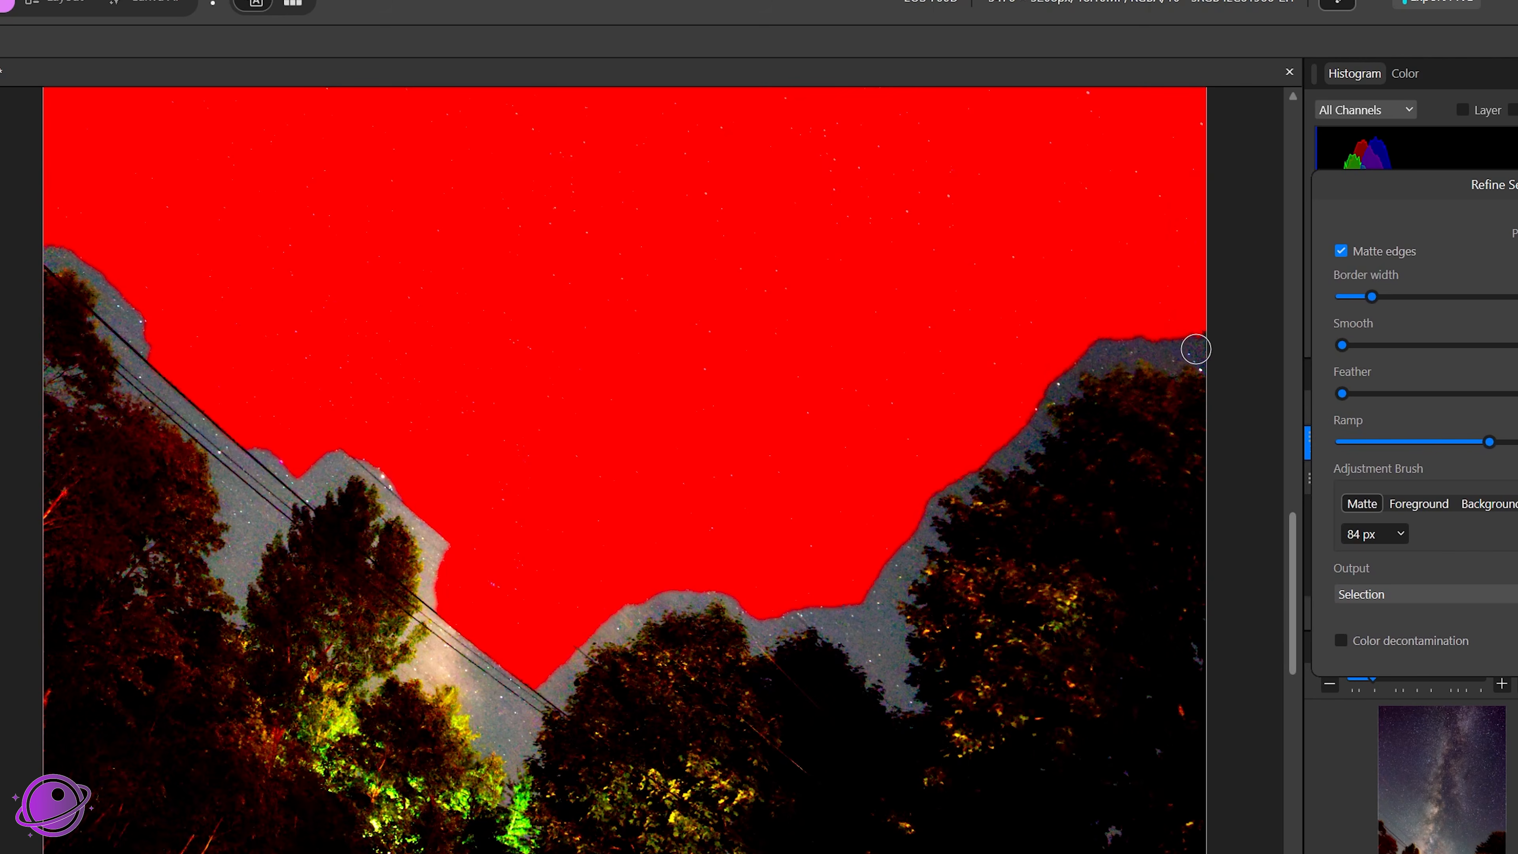
# - Paint the Matte adjustment brush along the tree line from the right-hand trees across to the photo's left edge
pyautogui.moveTo(1200, 349)
pyautogui.mouseDown()
pyautogui.moveTo(1096, 349)
pyautogui.moveTo(1026, 447)
pyautogui.moveTo(934, 501)
pyautogui.moveTo(930, 547)
pyautogui.moveTo(900, 565)
pyautogui.moveTo(889, 637)
pyautogui.mouseUp()
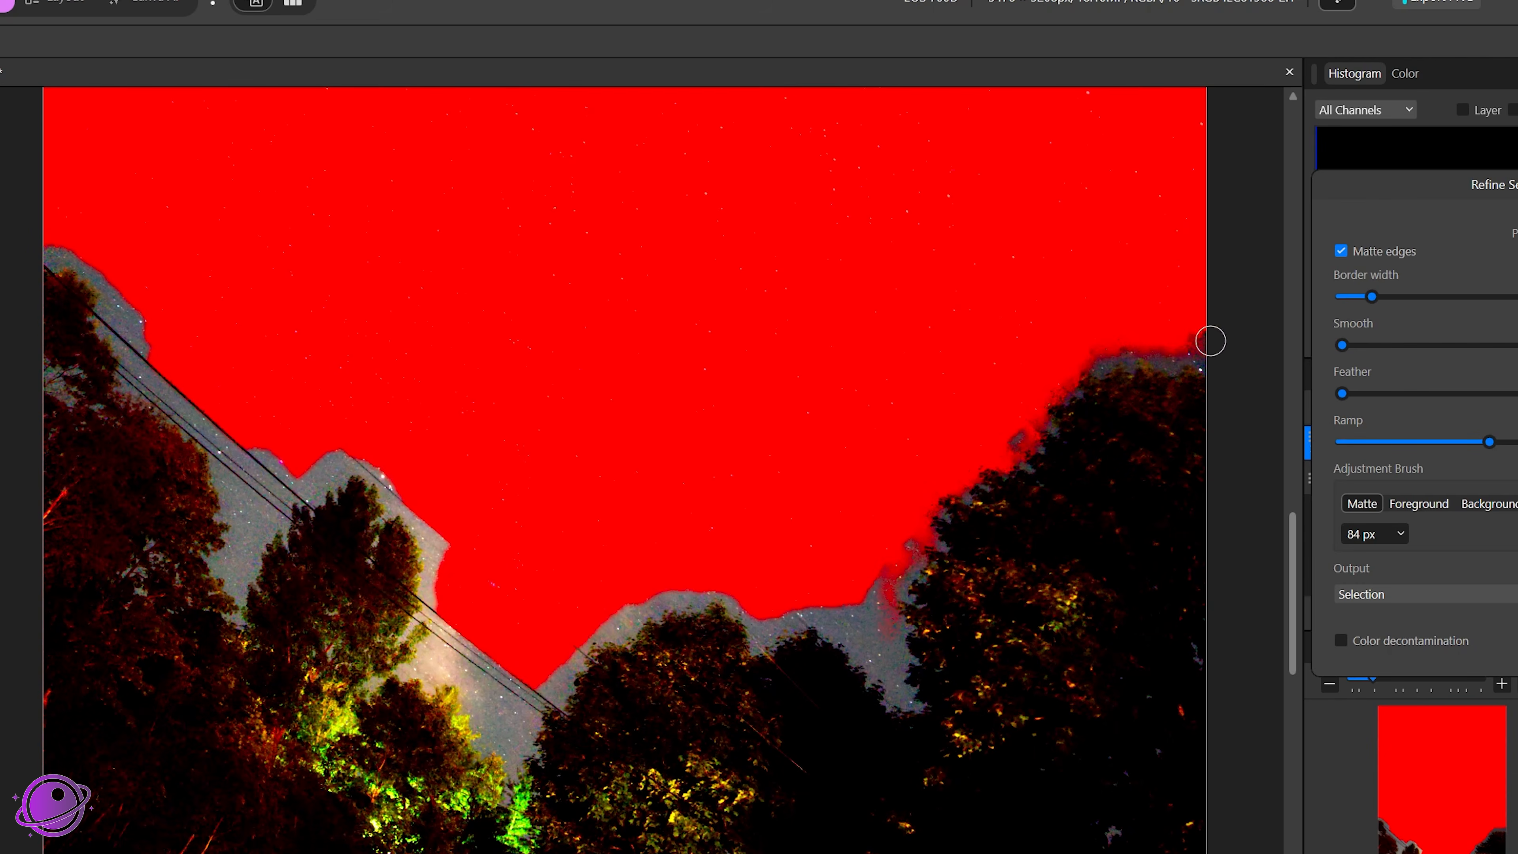
pyautogui.moveTo(1185, 358)
pyautogui.mouseDown()
pyautogui.moveTo(1068, 362)
pyautogui.moveTo(1011, 444)
pyautogui.moveTo(921, 514)
pyautogui.moveTo(898, 595)
pyautogui.moveTo(912, 707)
pyautogui.moveTo(831, 622)
pyautogui.moveTo(858, 585)
pyautogui.moveTo(876, 590)
pyautogui.moveTo(879, 653)
pyautogui.moveTo(886, 610)
pyautogui.moveTo(848, 614)
pyautogui.moveTo(870, 638)
pyautogui.moveTo(831, 606)
pyautogui.moveTo(788, 619)
pyautogui.moveTo(753, 653)
pyautogui.moveTo(787, 635)
pyautogui.moveTo(657, 597)
pyautogui.moveTo(567, 660)
pyautogui.mouseUp()
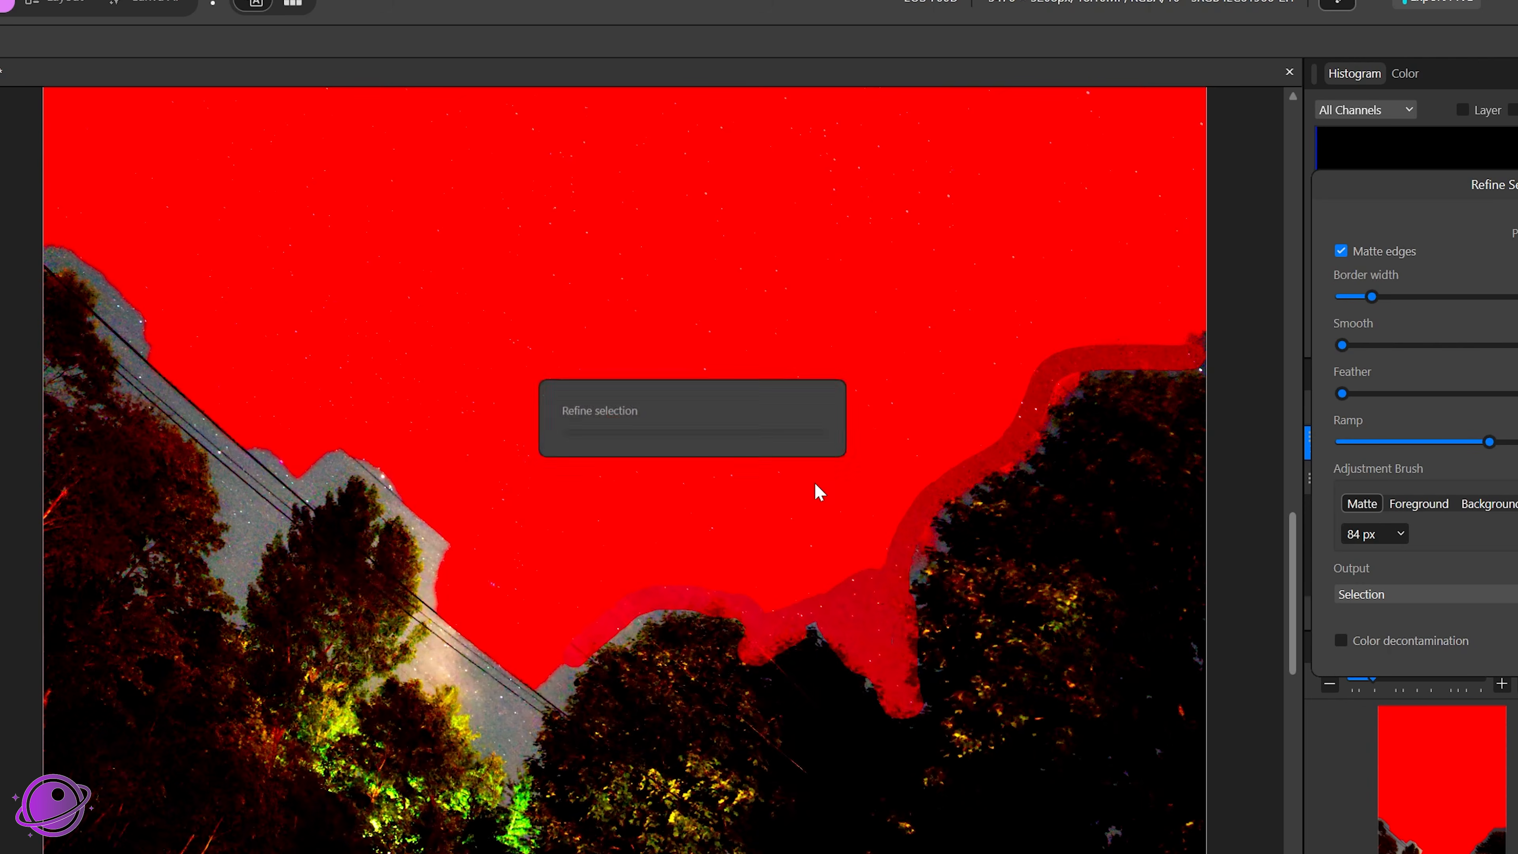
pyautogui.moveTo(682, 598)
pyautogui.mouseDown()
pyautogui.moveTo(625, 618)
pyautogui.moveTo(562, 670)
pyautogui.moveTo(511, 775)
pyautogui.mouseUp()
pyautogui.moveTo(583, 662)
pyautogui.mouseDown()
pyautogui.moveTo(500, 748)
pyautogui.moveTo(463, 674)
pyautogui.moveTo(427, 532)
pyautogui.mouseUp()
pyautogui.moveTo(386, 479)
pyautogui.mouseDown()
pyautogui.moveTo(254, 577)
pyautogui.moveTo(58, 254)
pyautogui.mouseUp()
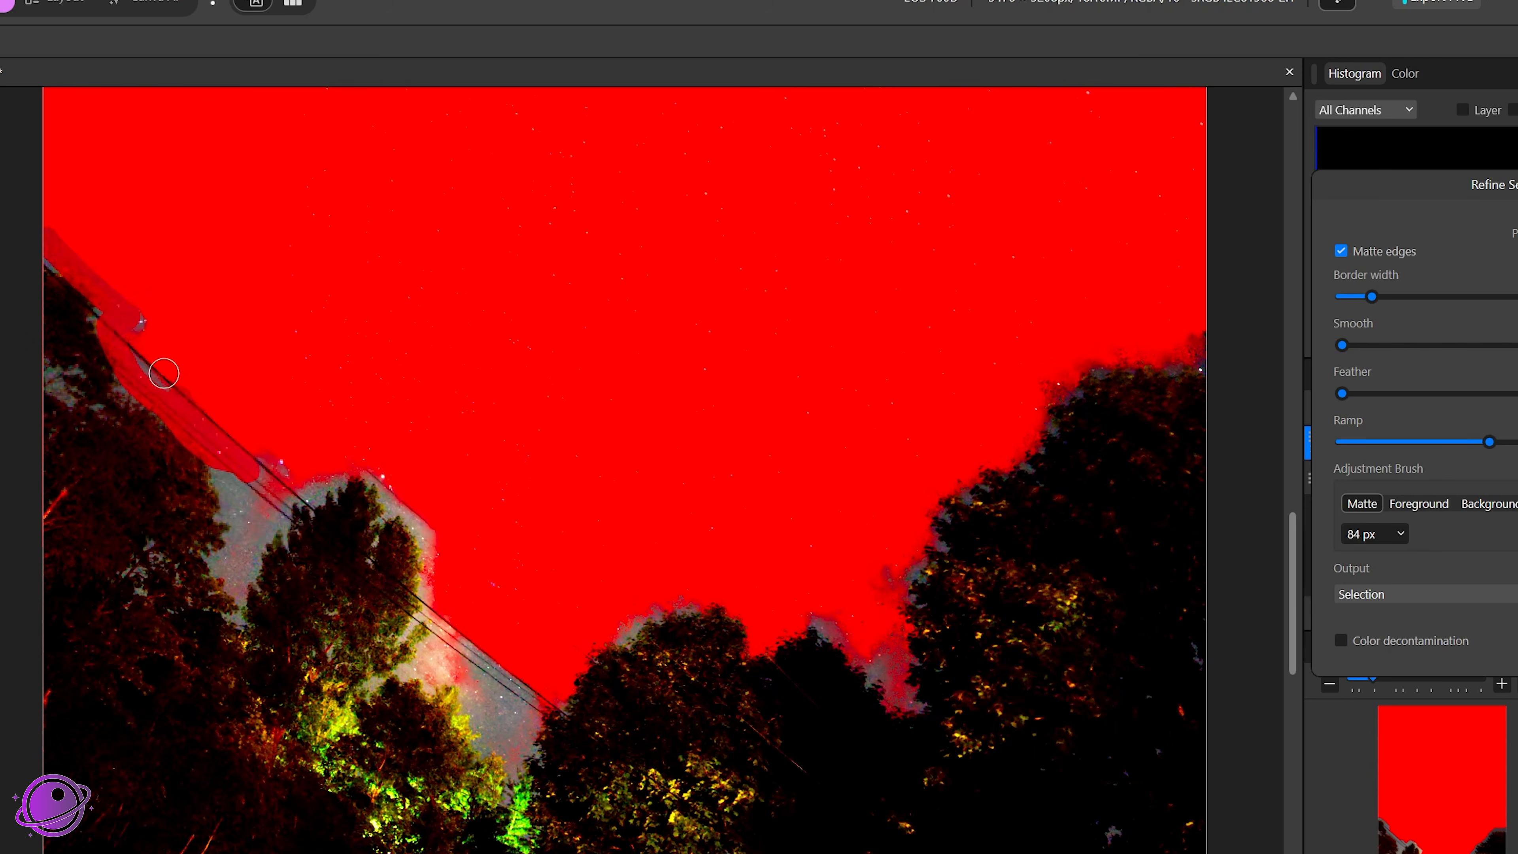
# - Paint the Matte adjustment brush over the power lines, the left-hand tree edges and the sky gaps between the trees
pyautogui.moveTo(163, 370); pyautogui.dragTo(262, 531)
pyautogui.moveTo(373, 489); pyautogui.dragTo(532, 743)
pyautogui.moveTo(624, 634); pyautogui.dragTo(679, 605)
pyautogui.moveTo(816, 625); pyautogui.dragTo(1142, 359)
pyautogui.moveTo(505, 750); pyautogui.dragTo(441, 665)
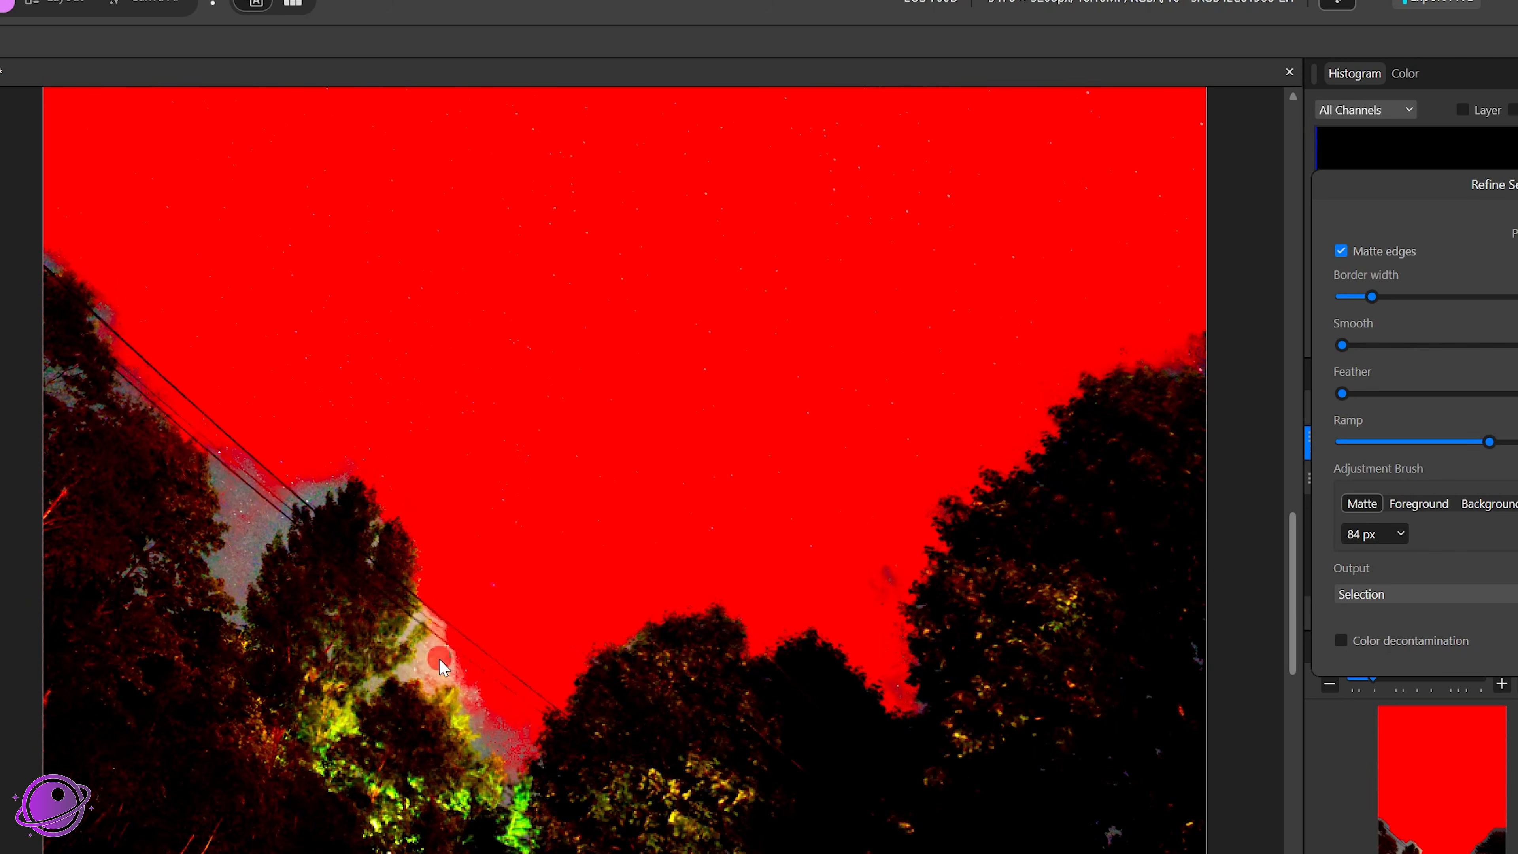
pyautogui.moveTo(299, 496); pyautogui.dragTo(248, 589)
# - Paint the leftover sky patches between the left-hand trees with the Background adjustment brush
pyautogui.click(1488, 503)
pyautogui.moveTo(445, 643)
pyautogui.mouseDown()
pyautogui.moveTo(443, 677)
pyautogui.moveTo(211, 424)
pyautogui.moveTo(248, 597)
pyautogui.mouseUp()
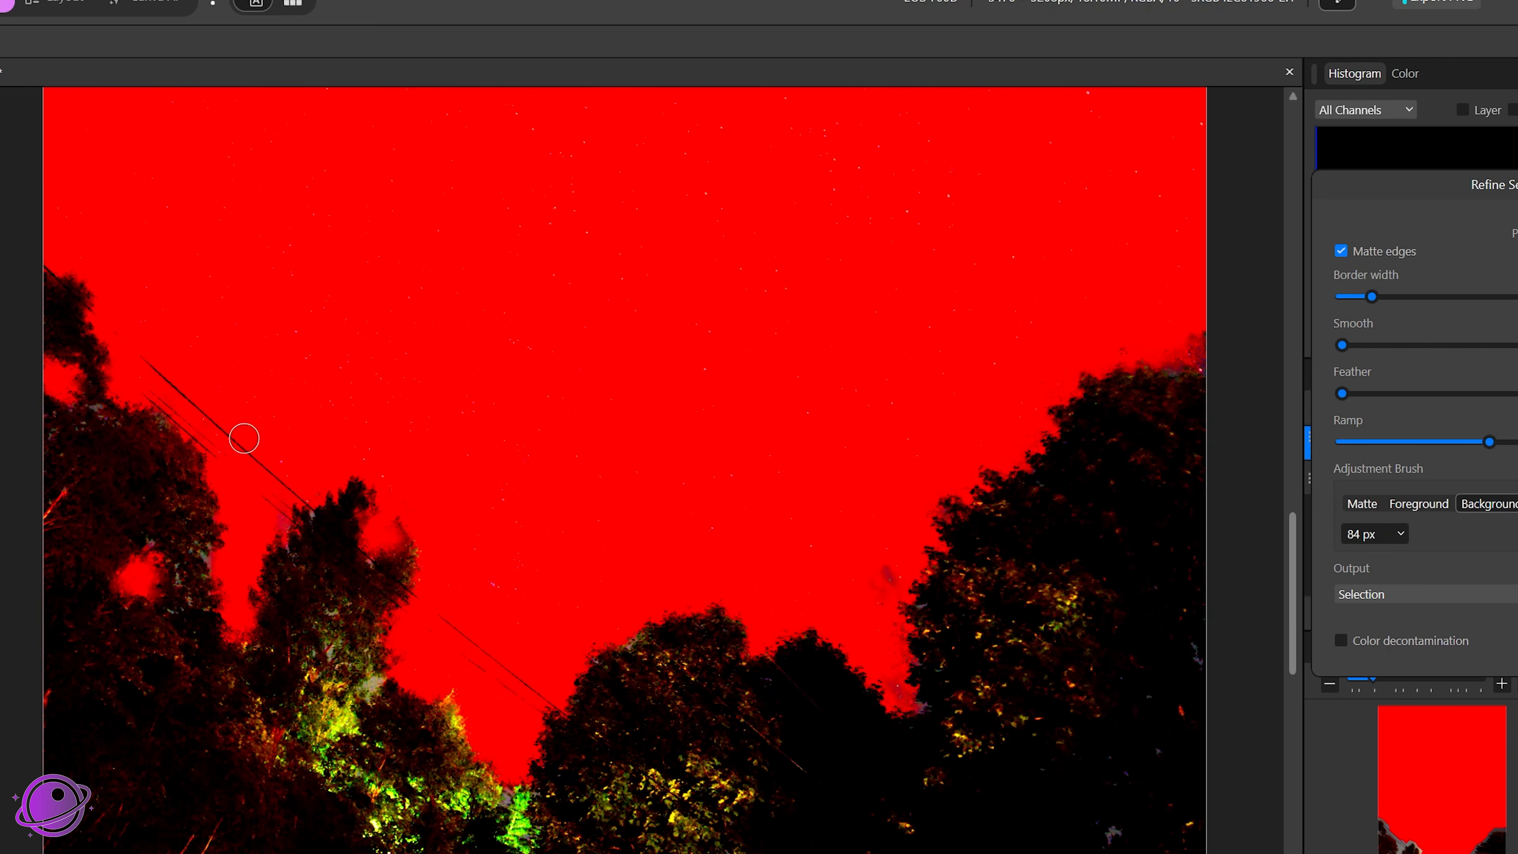
pyautogui.click(1420, 503)
pyautogui.click(1497, 507)
# - Switch the adjustment brush back to Matte and repaint the tree line to recover detail in the tree edges
pyautogui.click(1360, 505)
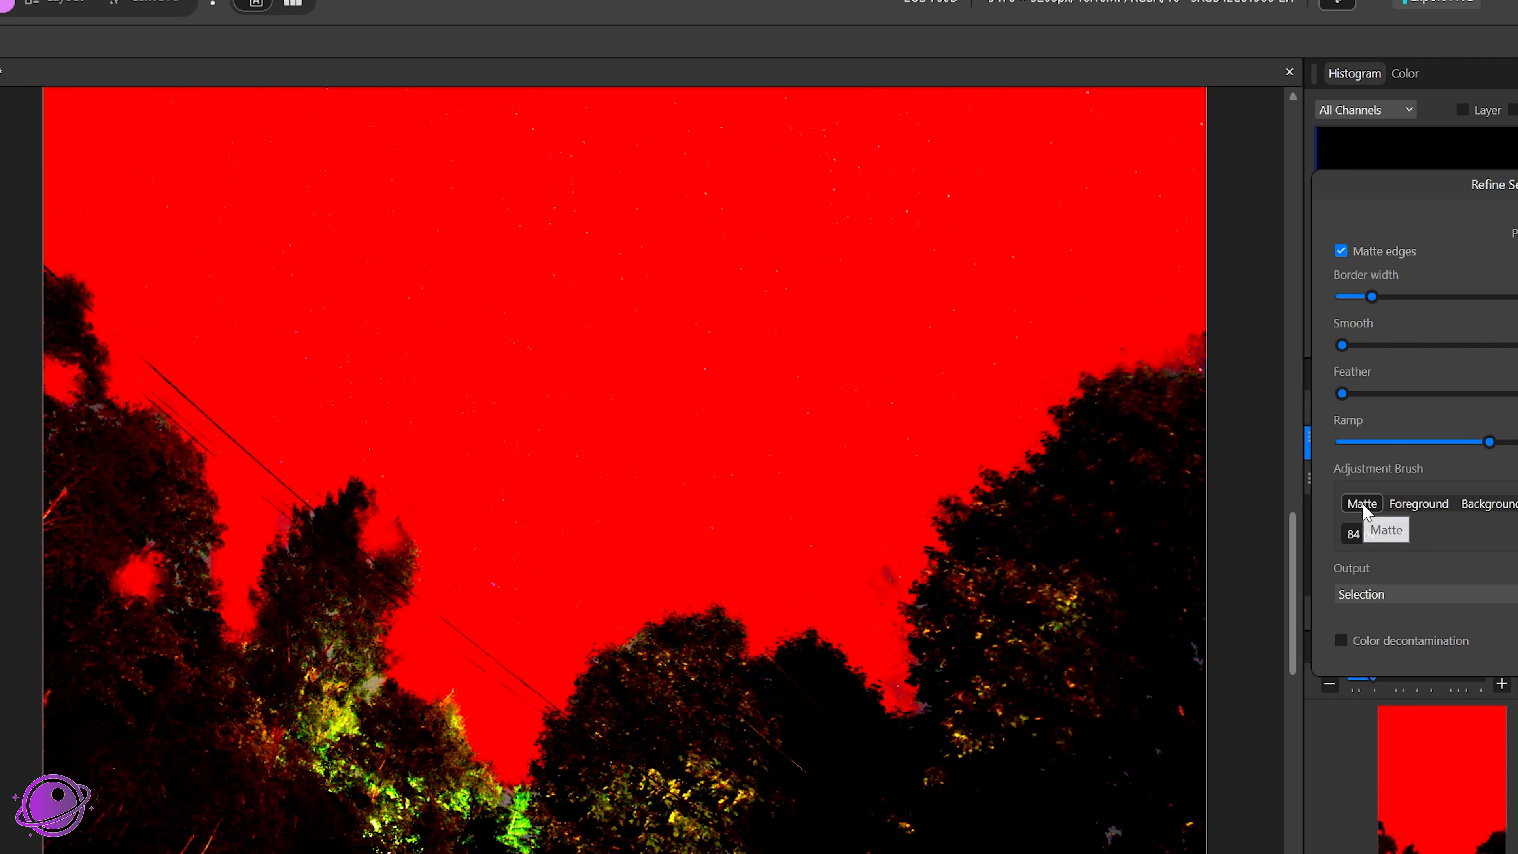
pyautogui.moveTo(752, 653)
pyautogui.mouseDown()
pyautogui.moveTo(732, 617)
pyautogui.moveTo(684, 603)
pyautogui.moveTo(634, 624)
pyautogui.moveTo(535, 722)
pyautogui.moveTo(541, 788)
pyautogui.moveTo(496, 783)
pyautogui.moveTo(385, 652)
pyautogui.moveTo(417, 576)
pyautogui.moveTo(393, 512)
pyautogui.moveTo(373, 522)
pyautogui.moveTo(406, 532)
pyautogui.moveTo(380, 541)
pyautogui.mouseUp()
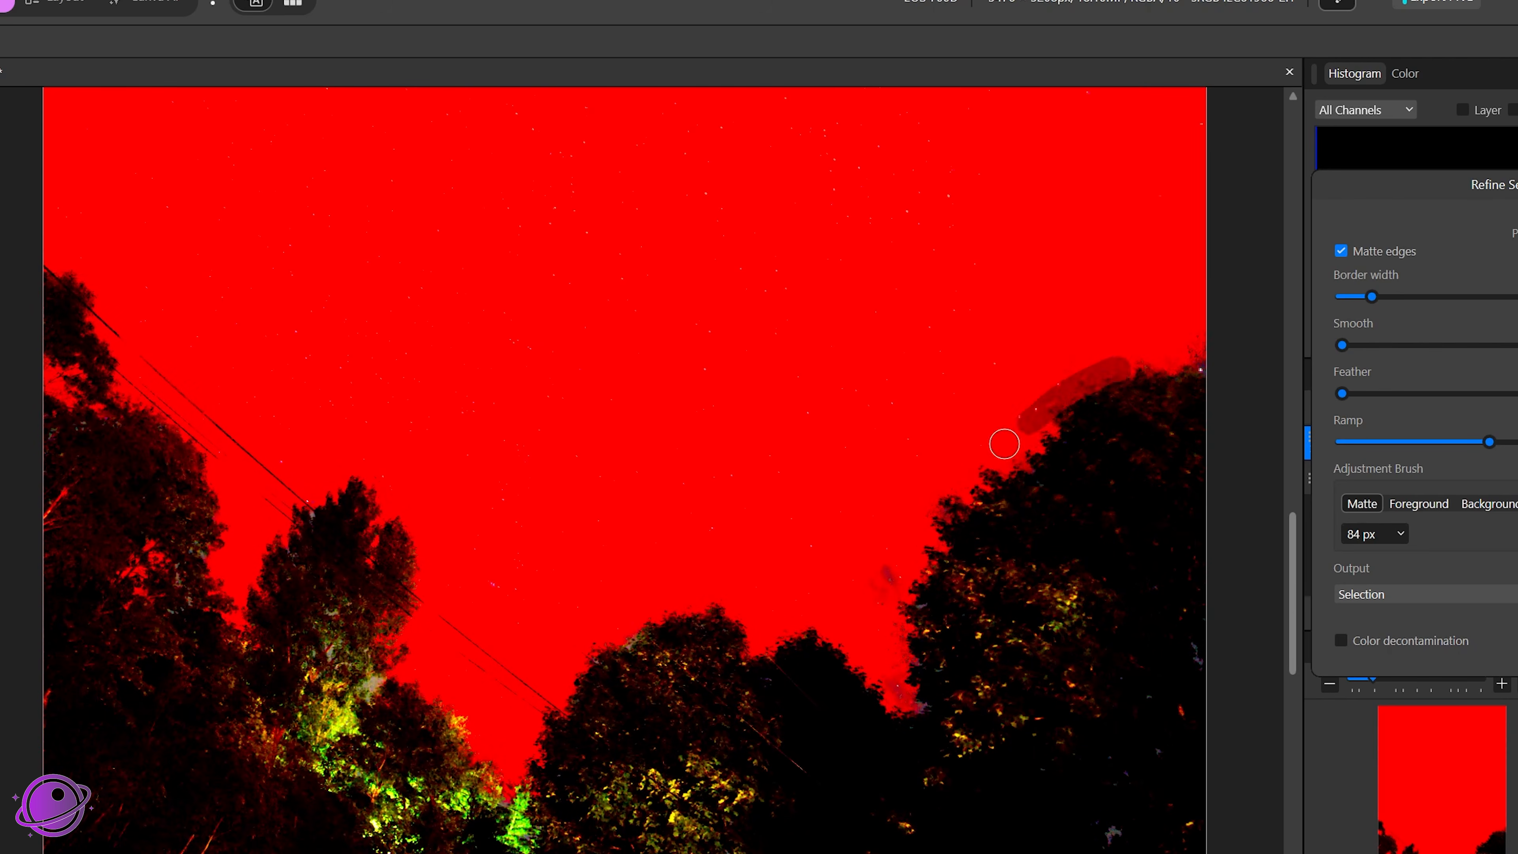
pyautogui.scroll(-3, 657, 557)
pyautogui.scroll(4, 959, 532)
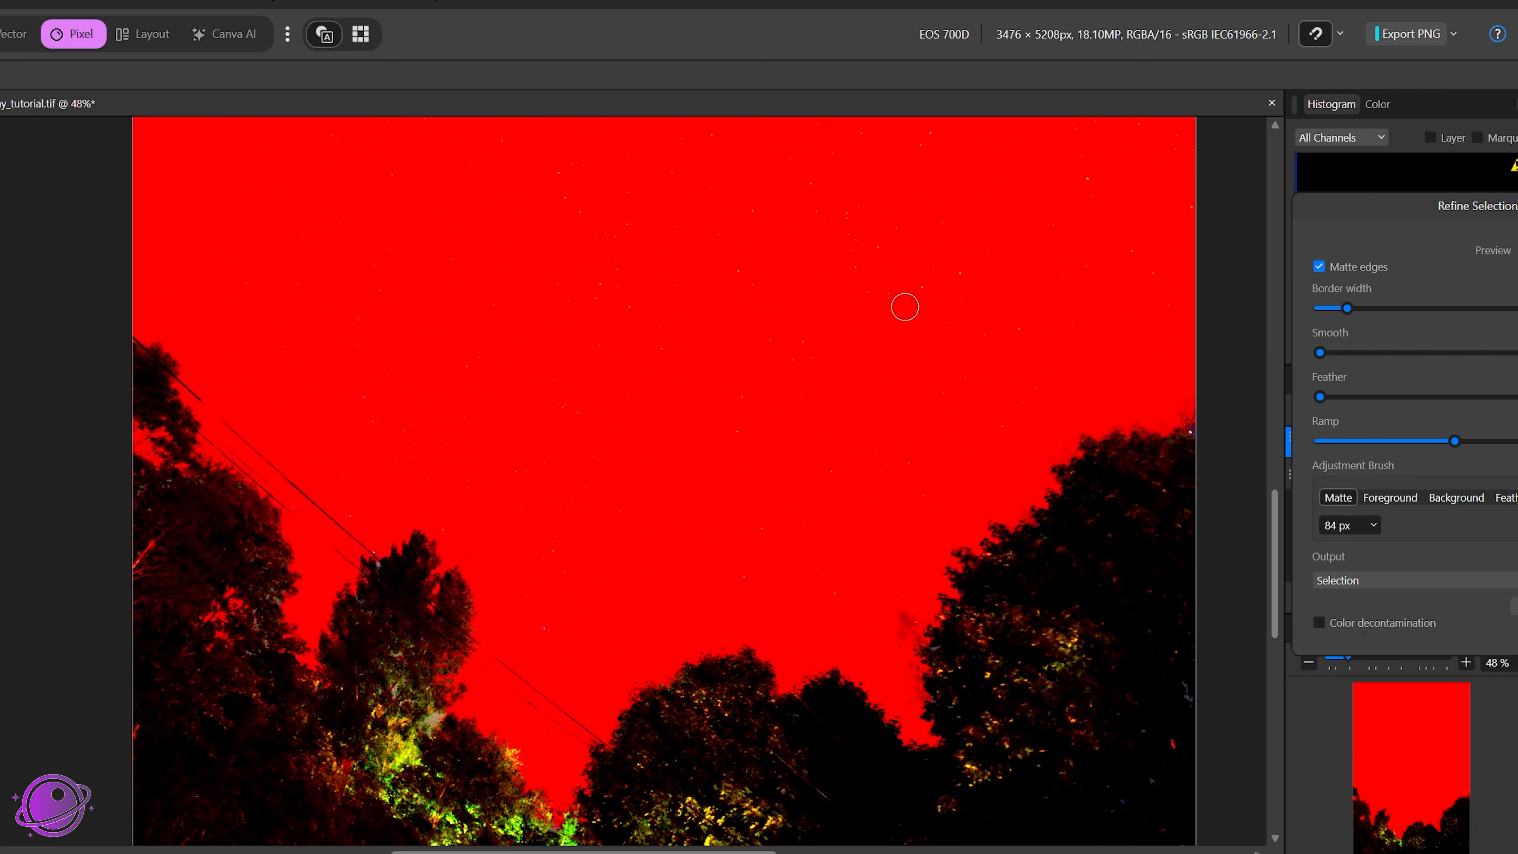
# - Check the refined selection in the Black matte, White matte and Transparent previews, keeping the dialog clear of the trees, and return to Overlay
pyautogui.moveTo(1410, 205); pyautogui.dragTo(1202, 222)
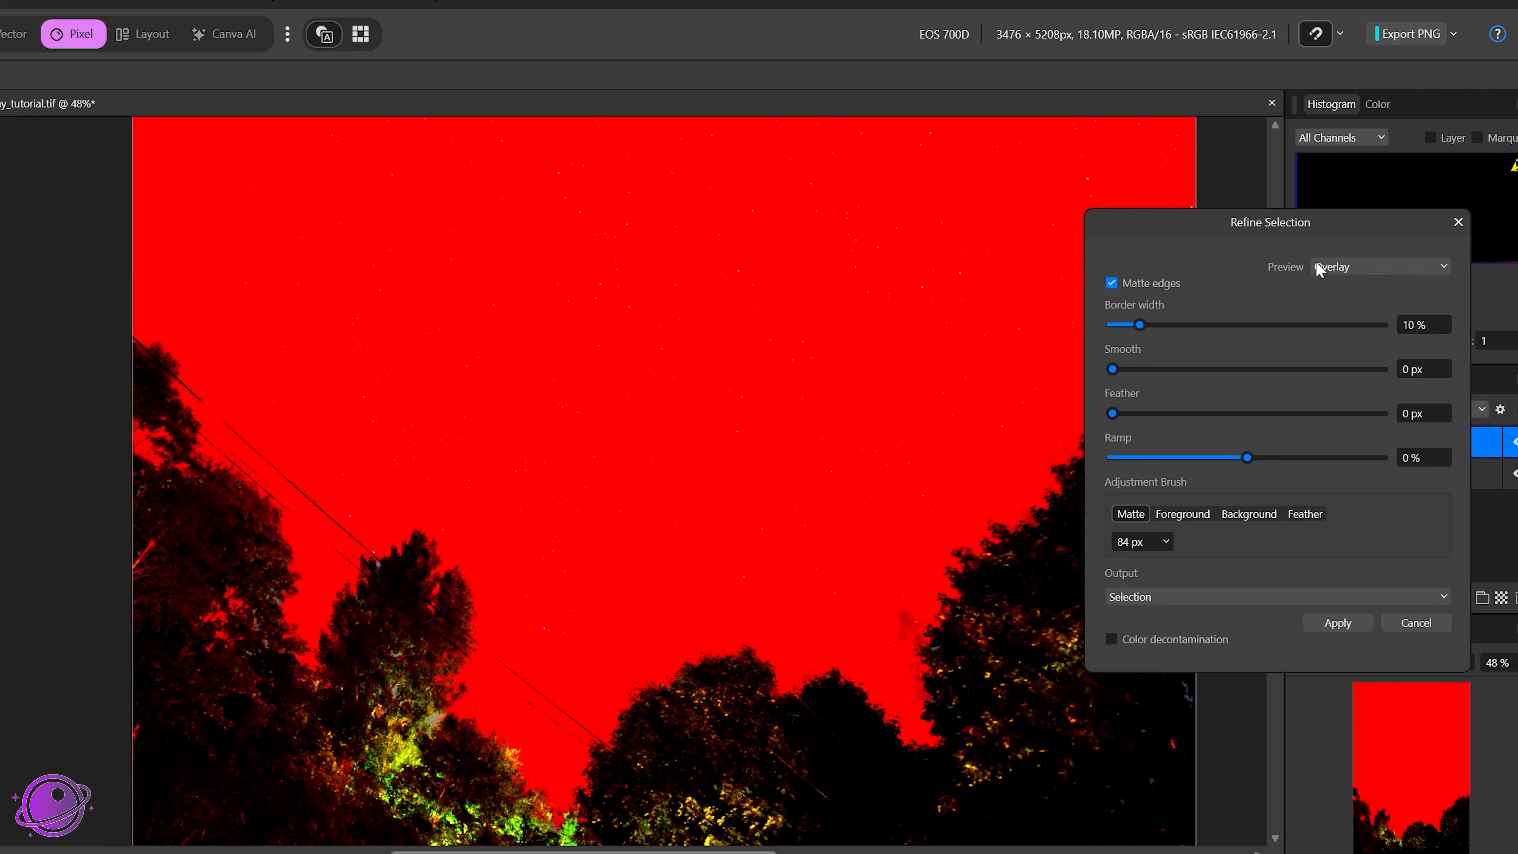
pyautogui.click(1347, 268)
pyautogui.click(1380, 314)
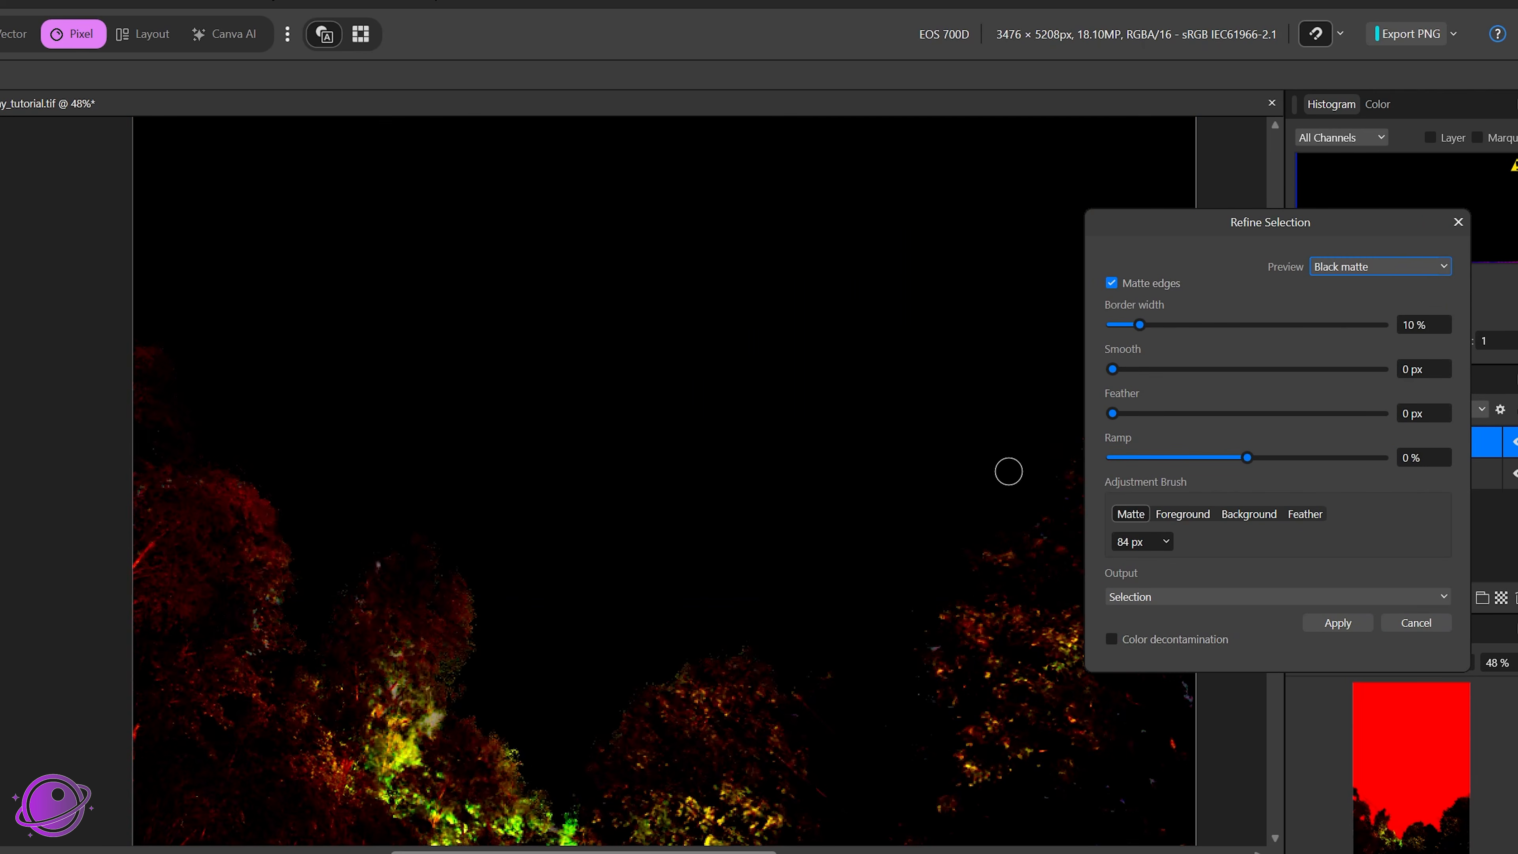
pyautogui.click(1370, 267)
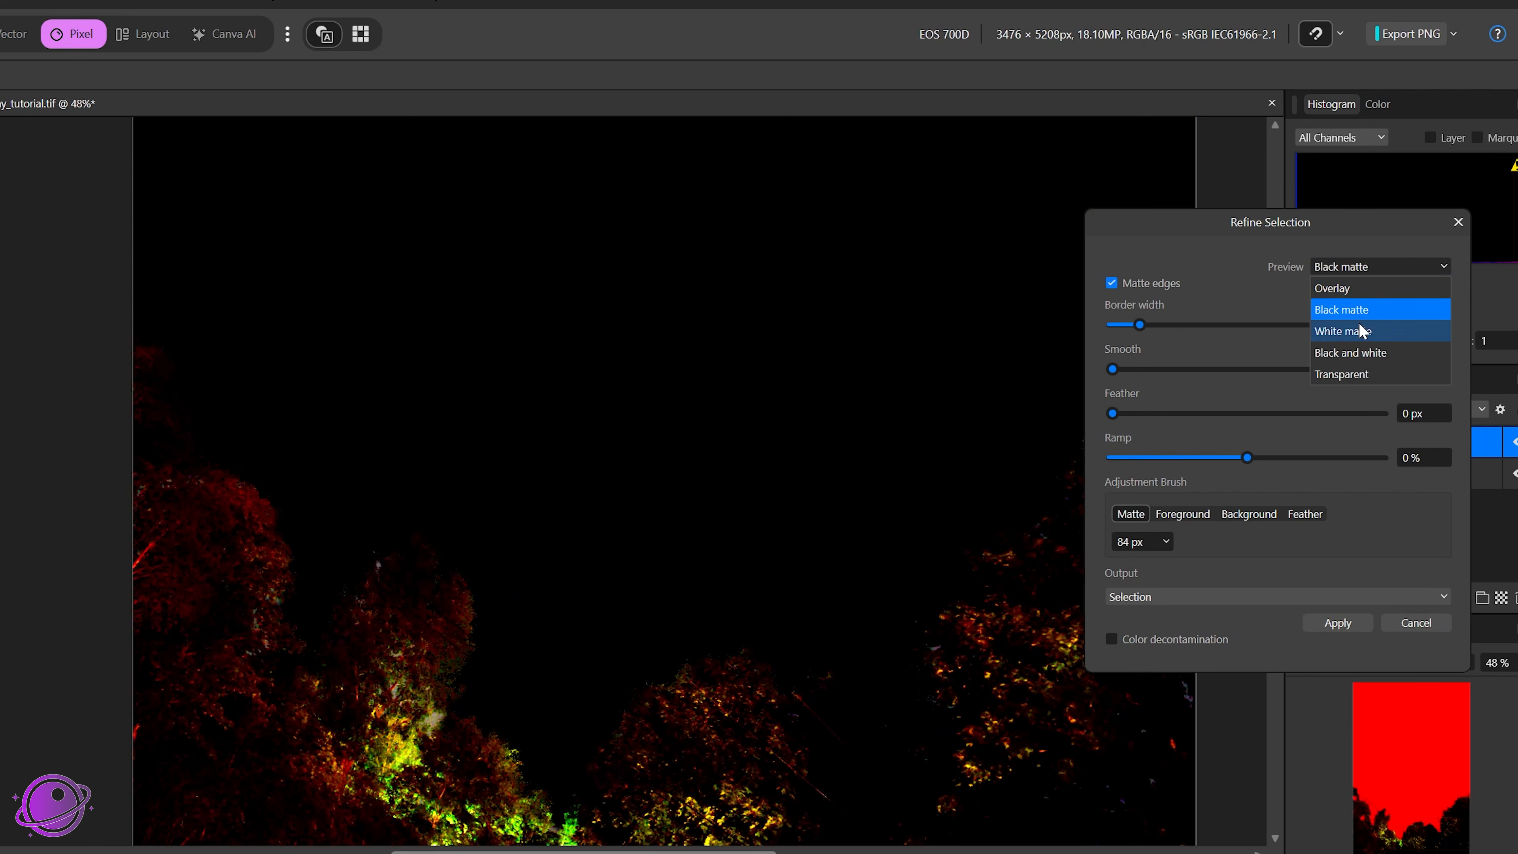
pyautogui.click(1373, 331)
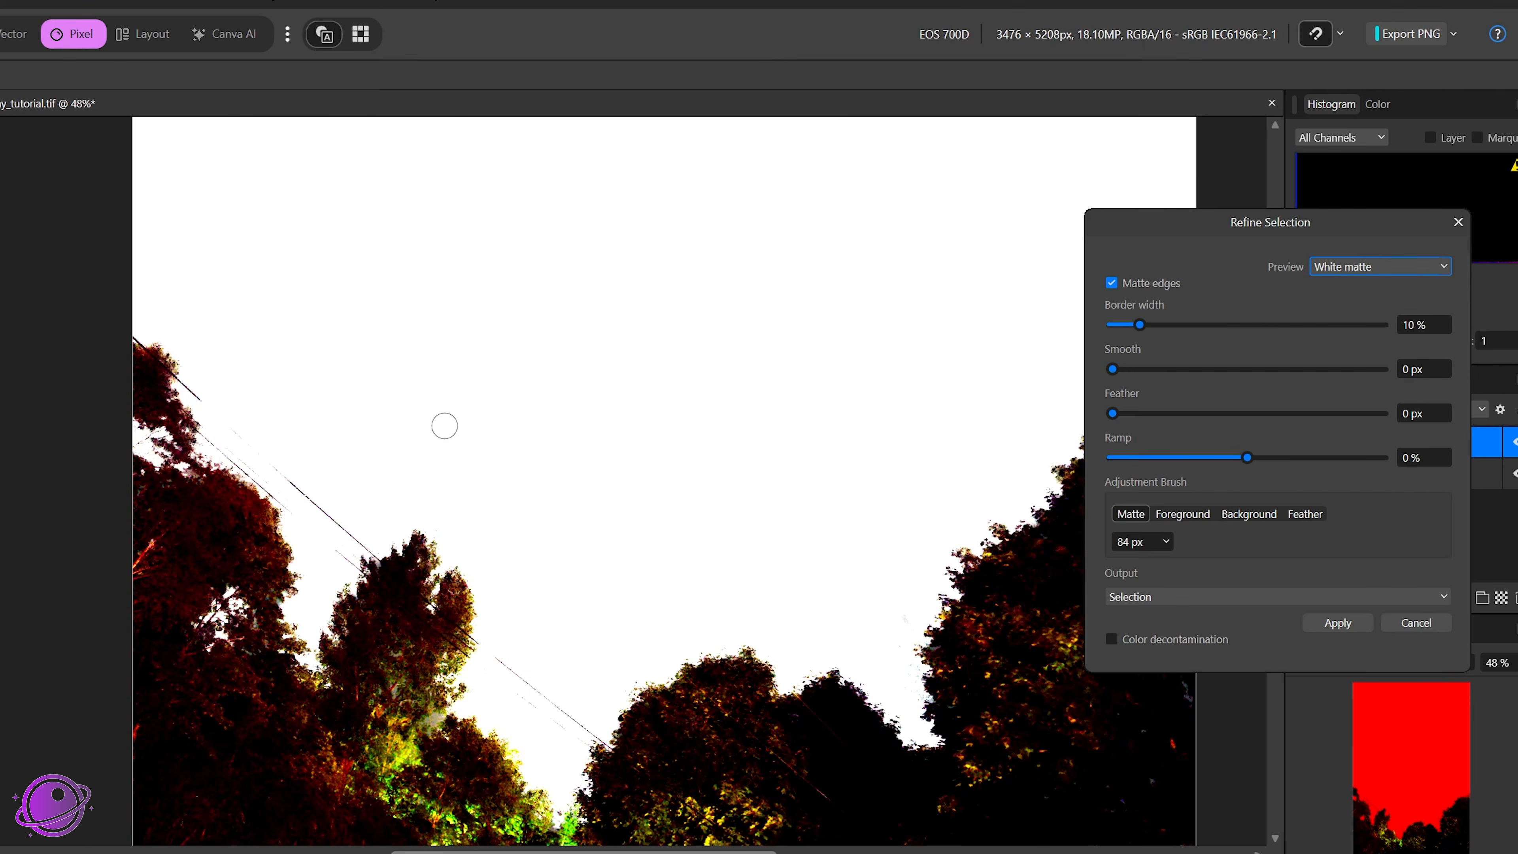
pyautogui.click(1354, 275)
pyautogui.click(1354, 369)
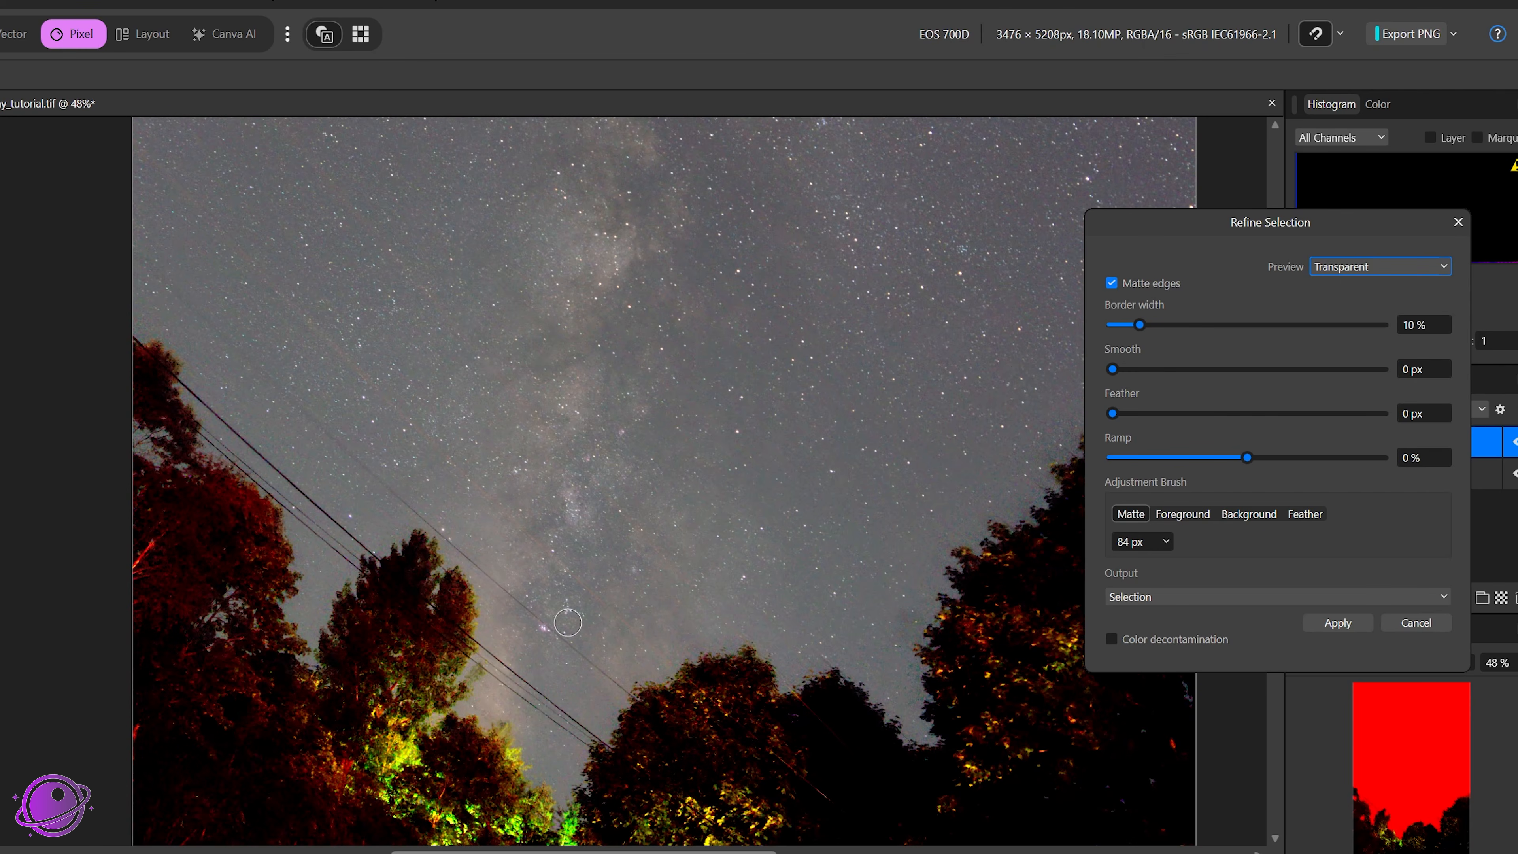
pyautogui.moveTo(1339, 224); pyautogui.dragTo(1297, 113)
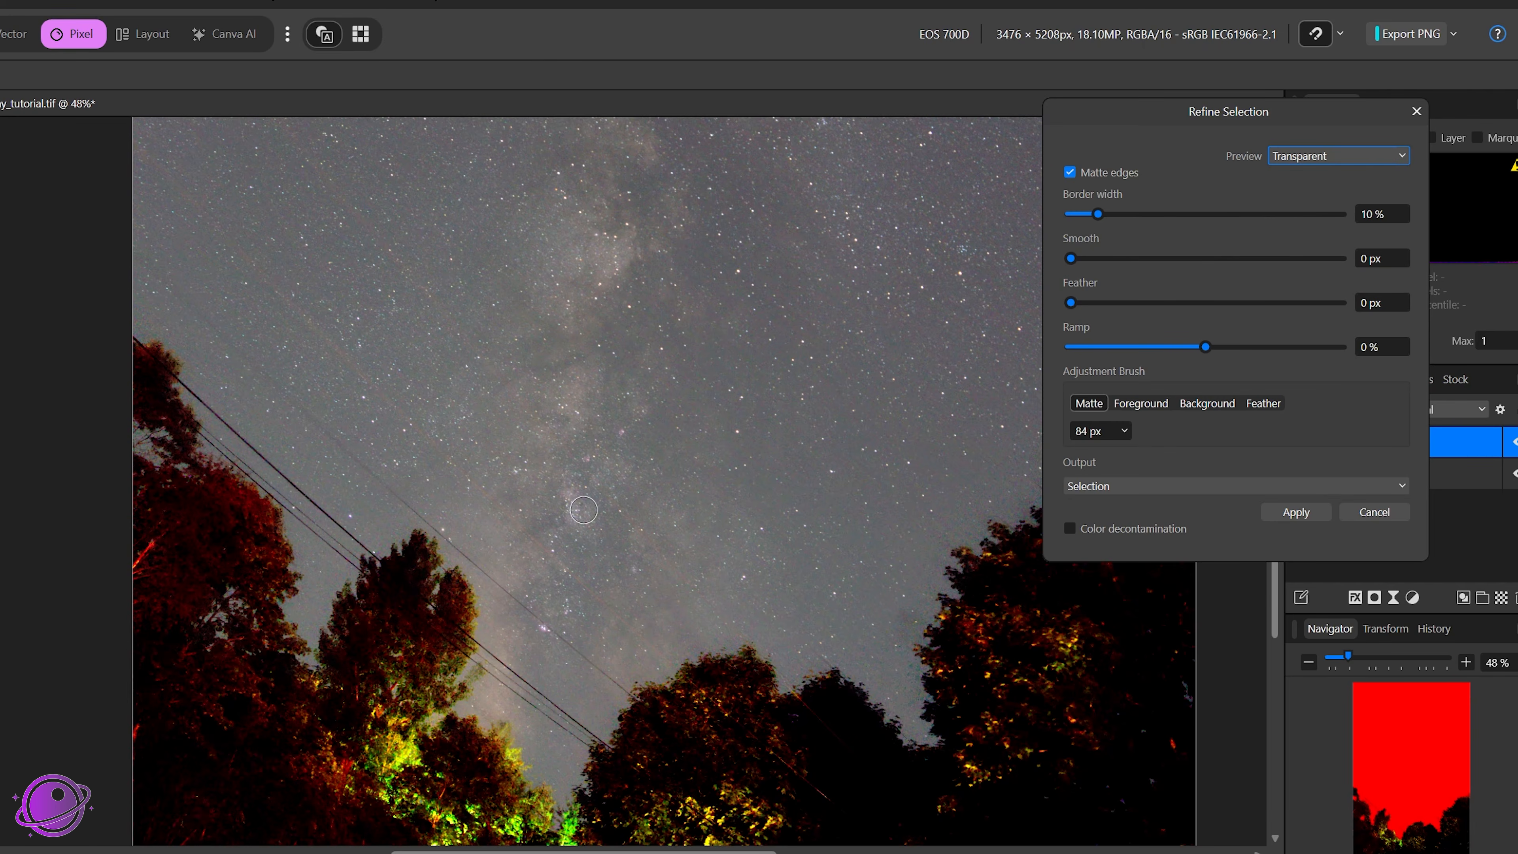
pyautogui.moveTo(1328, 118); pyautogui.dragTo(937, 171)
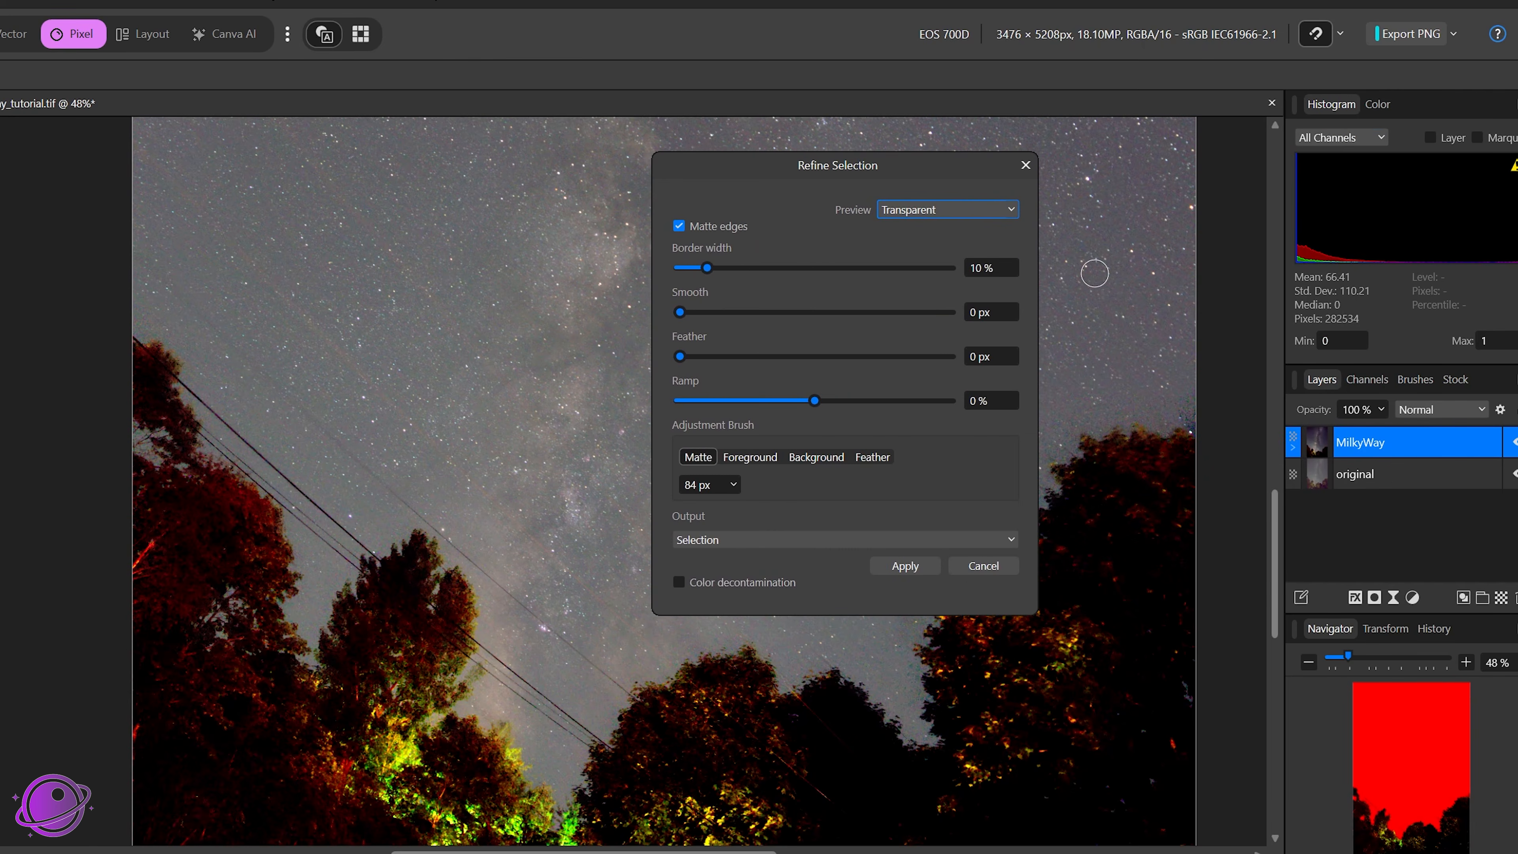
pyautogui.moveTo(762, 182); pyautogui.dragTo(1126, 160)
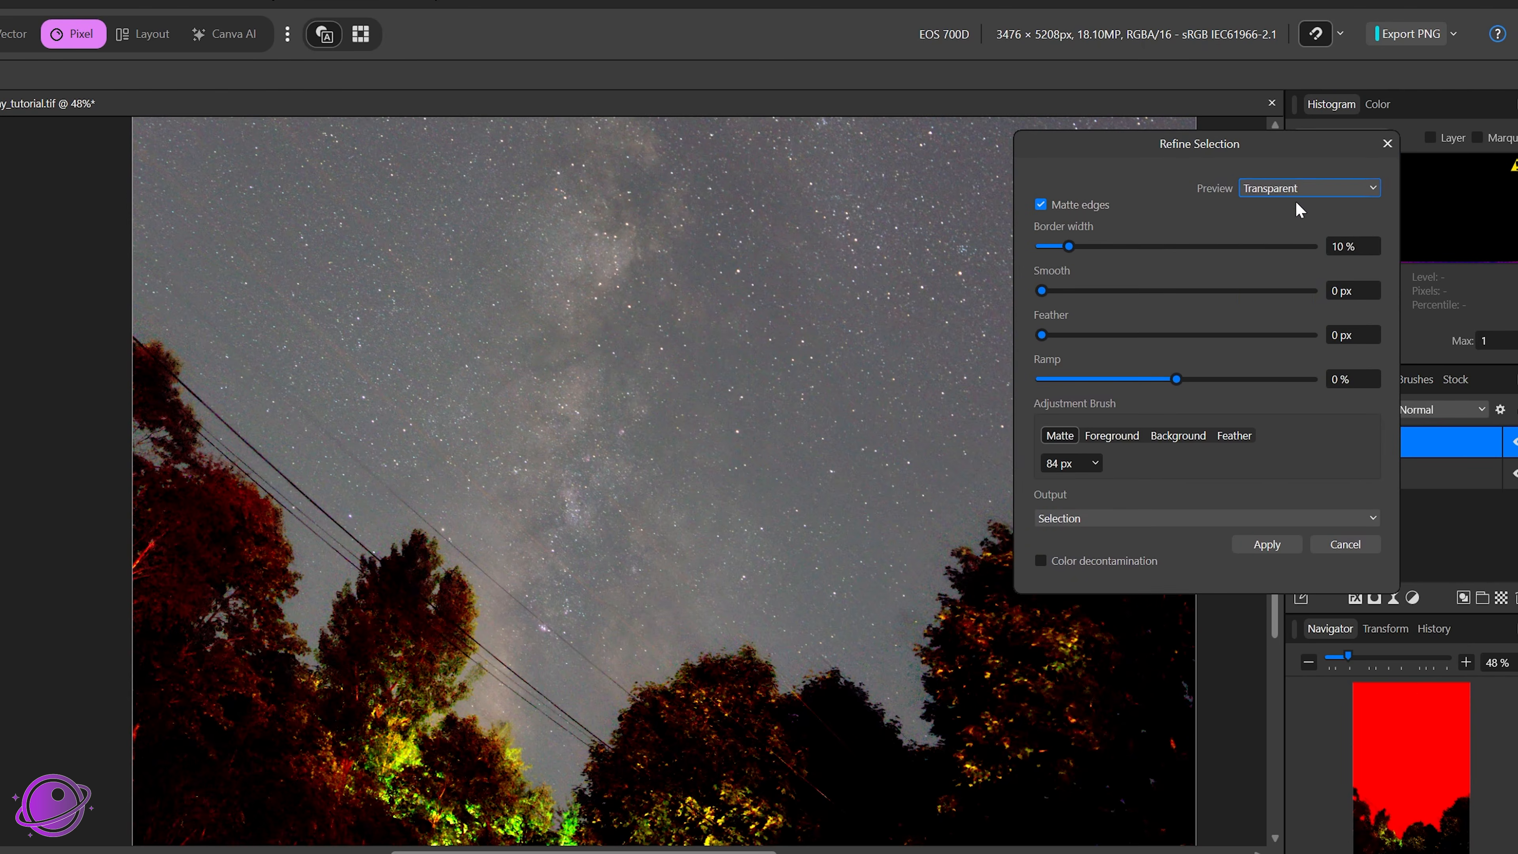
pyautogui.click(1294, 191)
pyautogui.click(1280, 211)
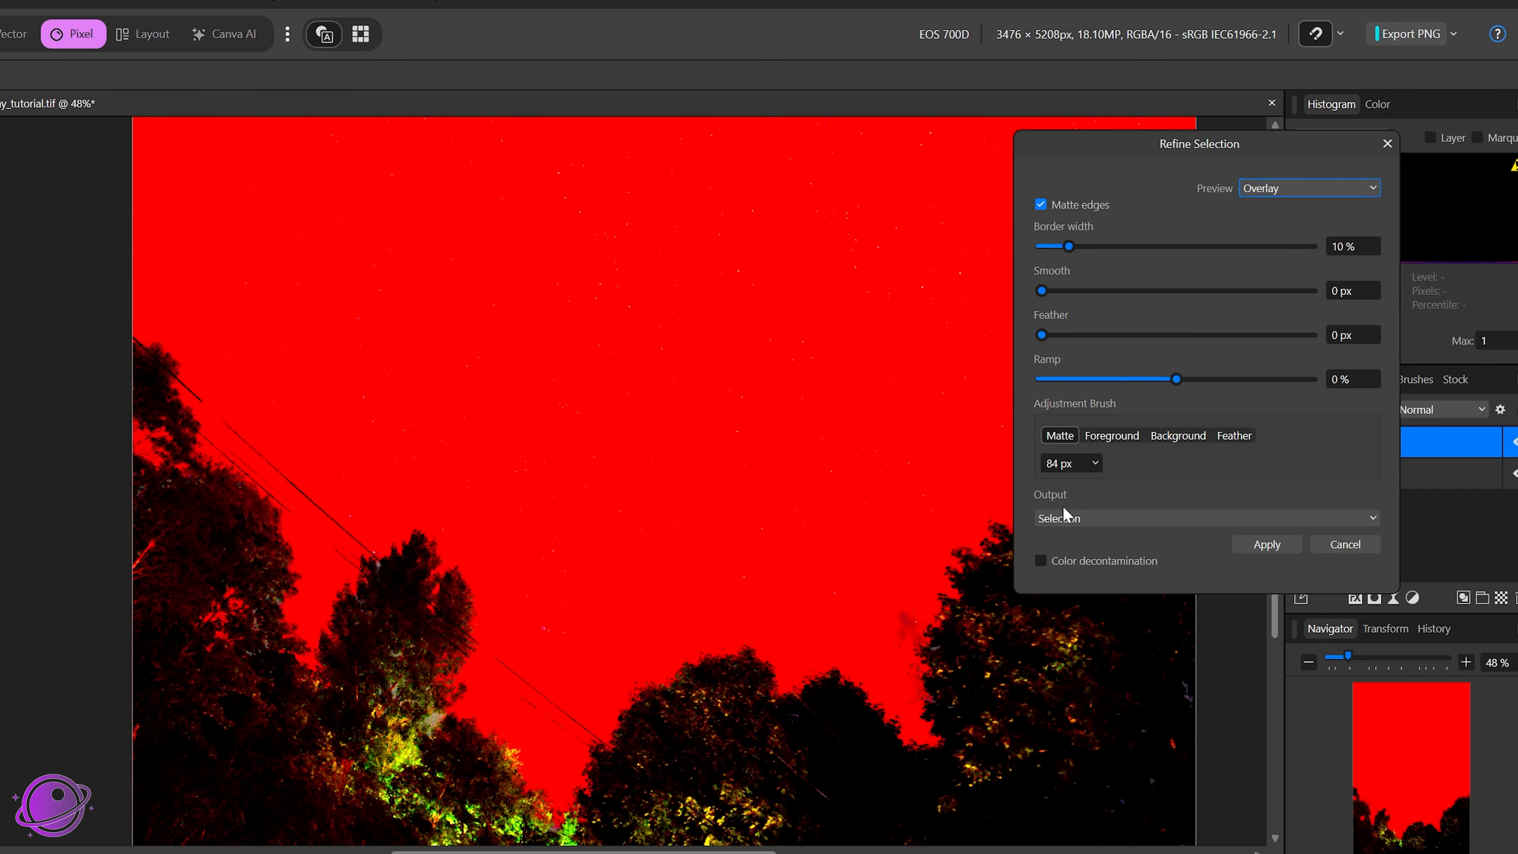
# - Set the refined selection's output to Mask and apply it to the MilkyWay layer
pyautogui.click(1055, 516)
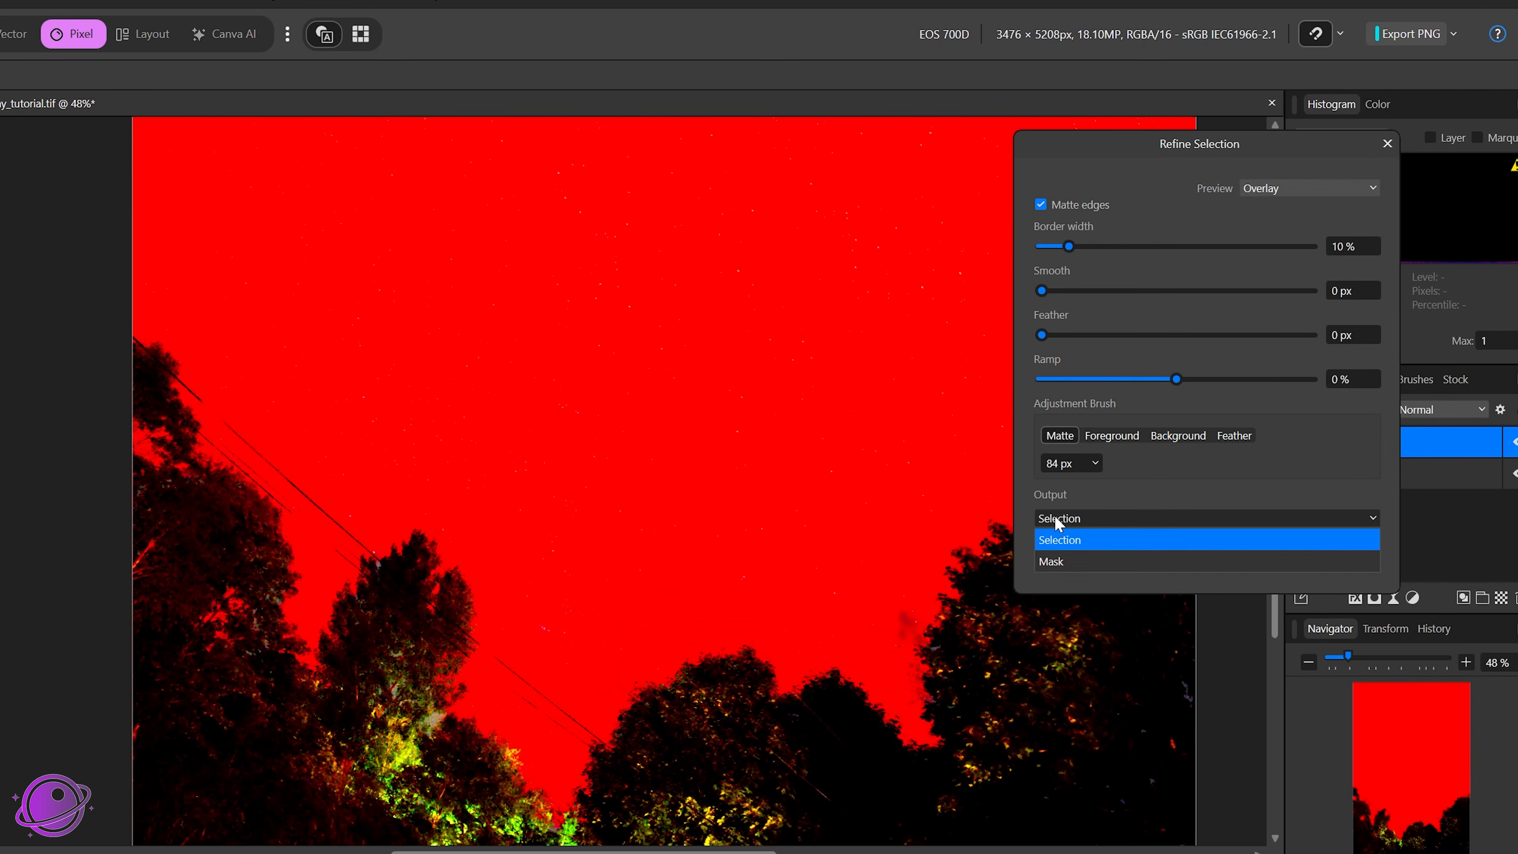
pyautogui.click(1055, 562)
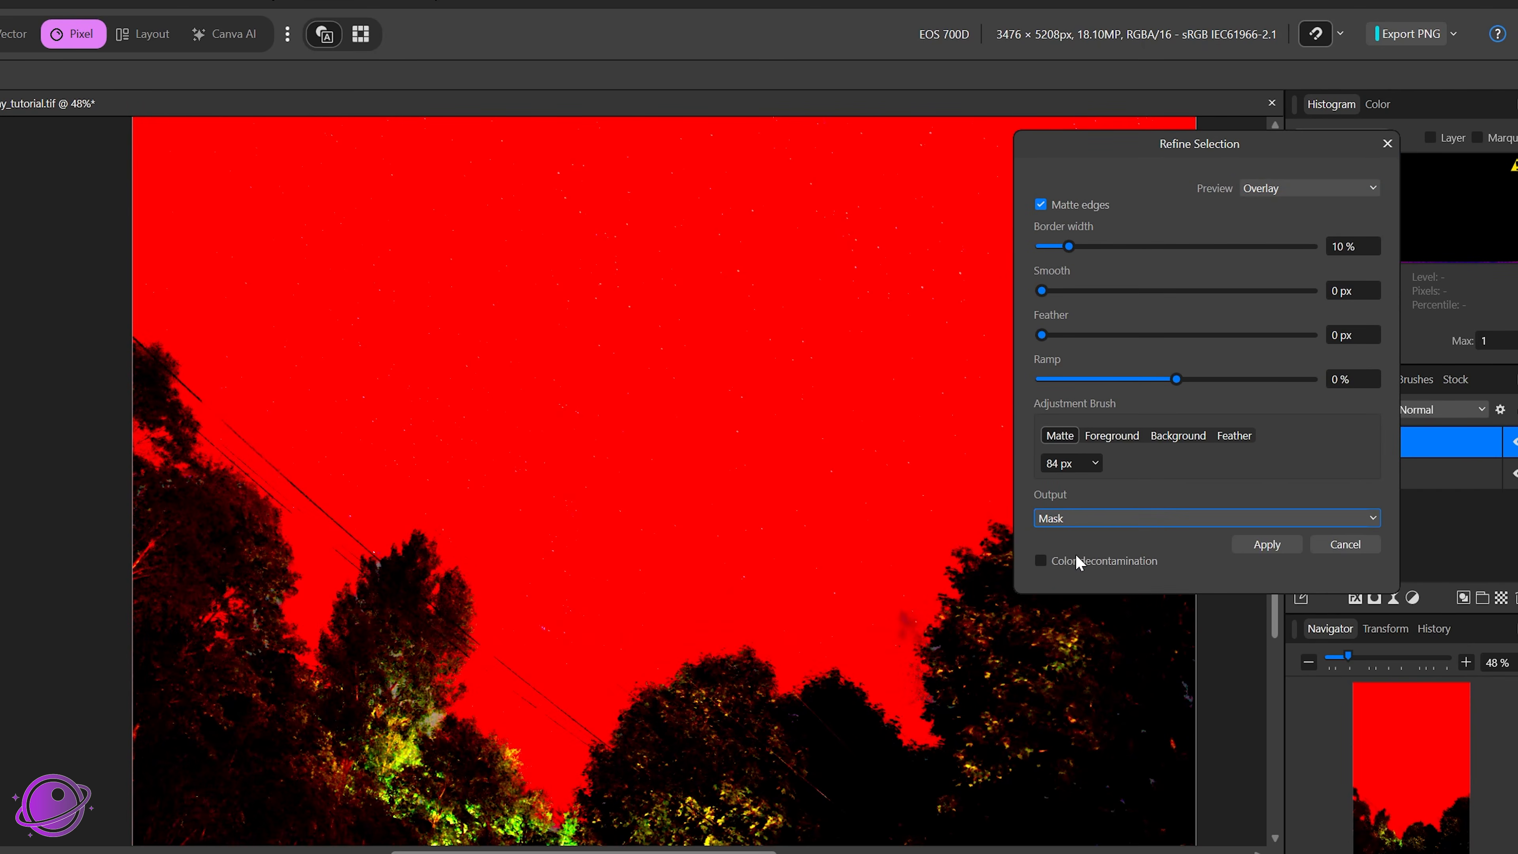
pyautogui.click(1273, 547)
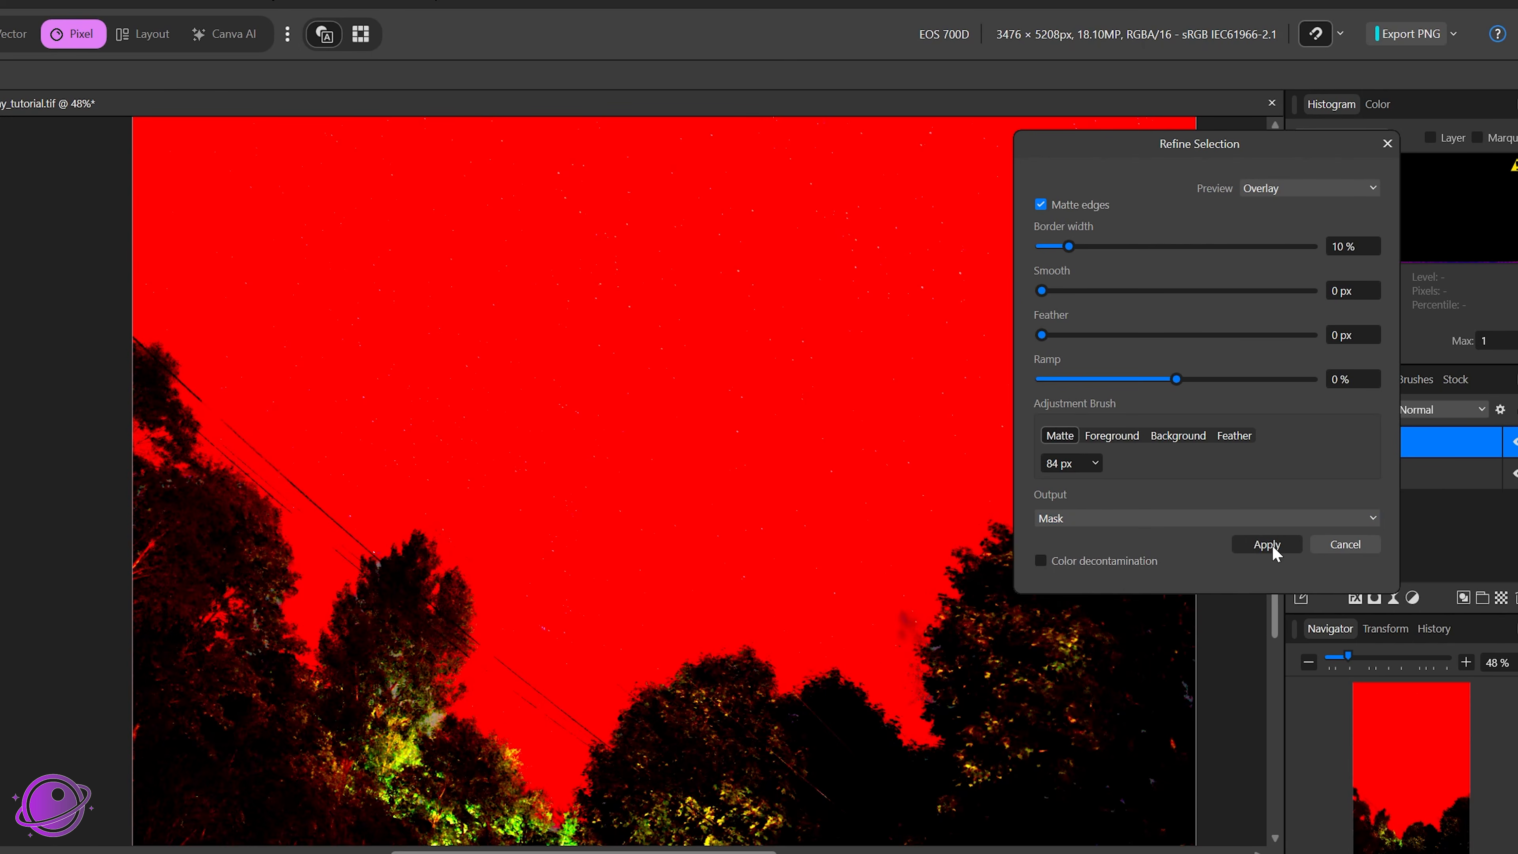
pyautogui.scroll(5, 1242, 592)
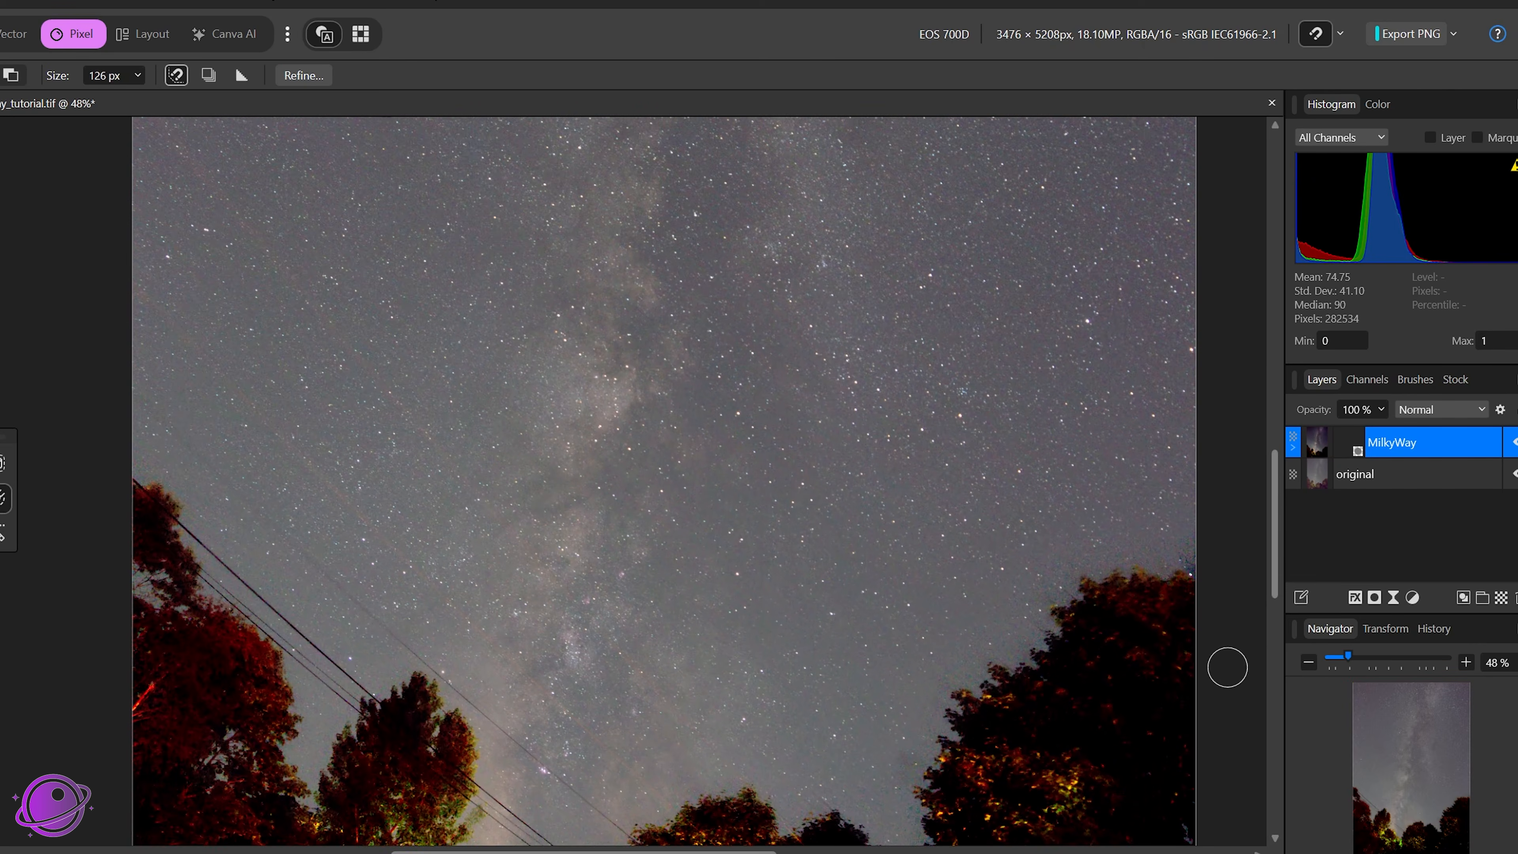
pyautogui.scroll(-6, 935, 501)
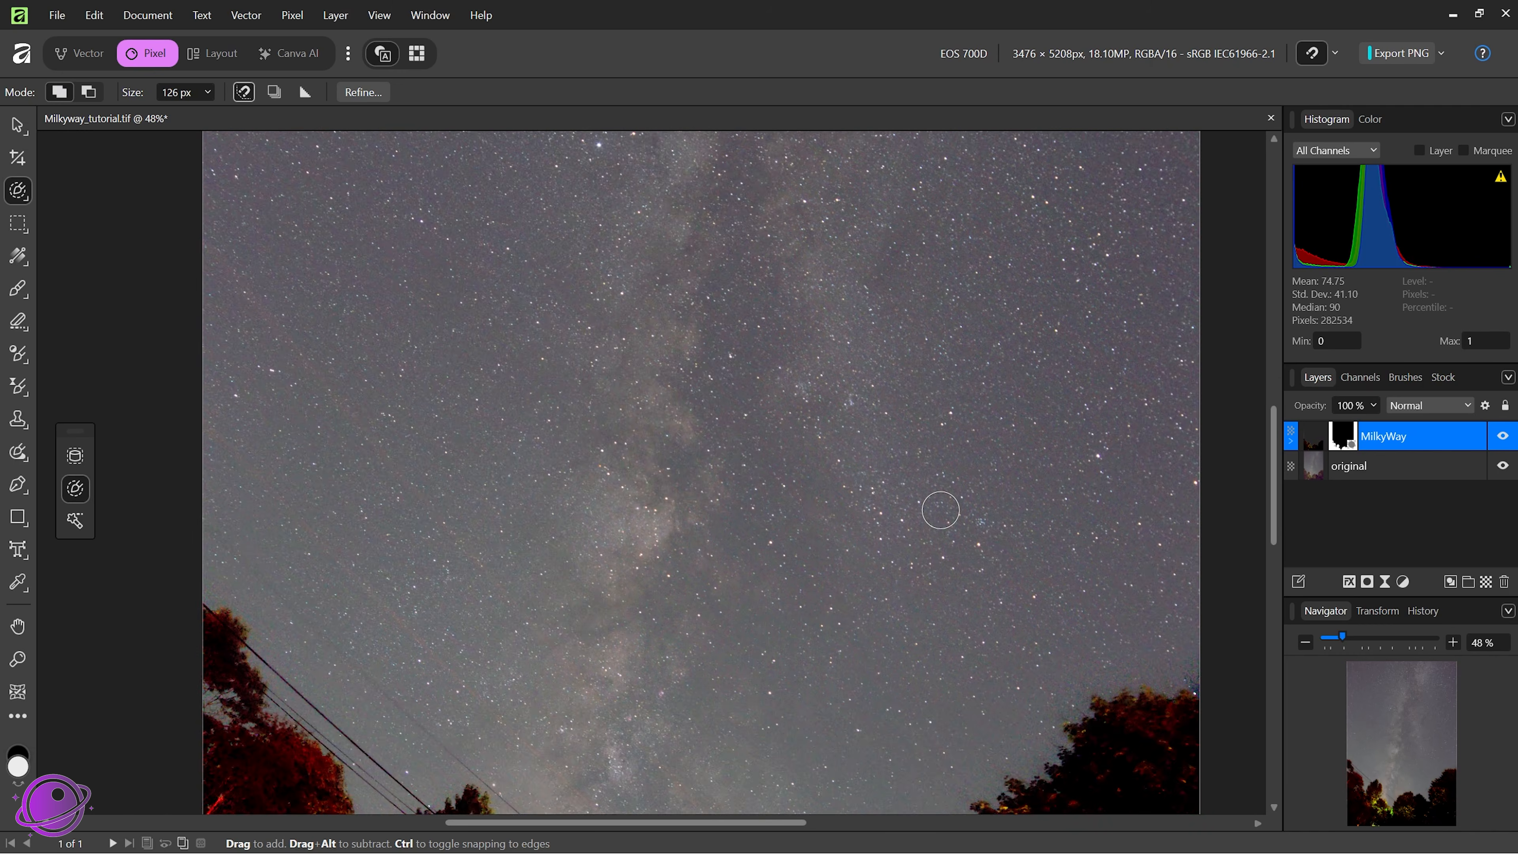
pyautogui.scroll(2, 715, 518)
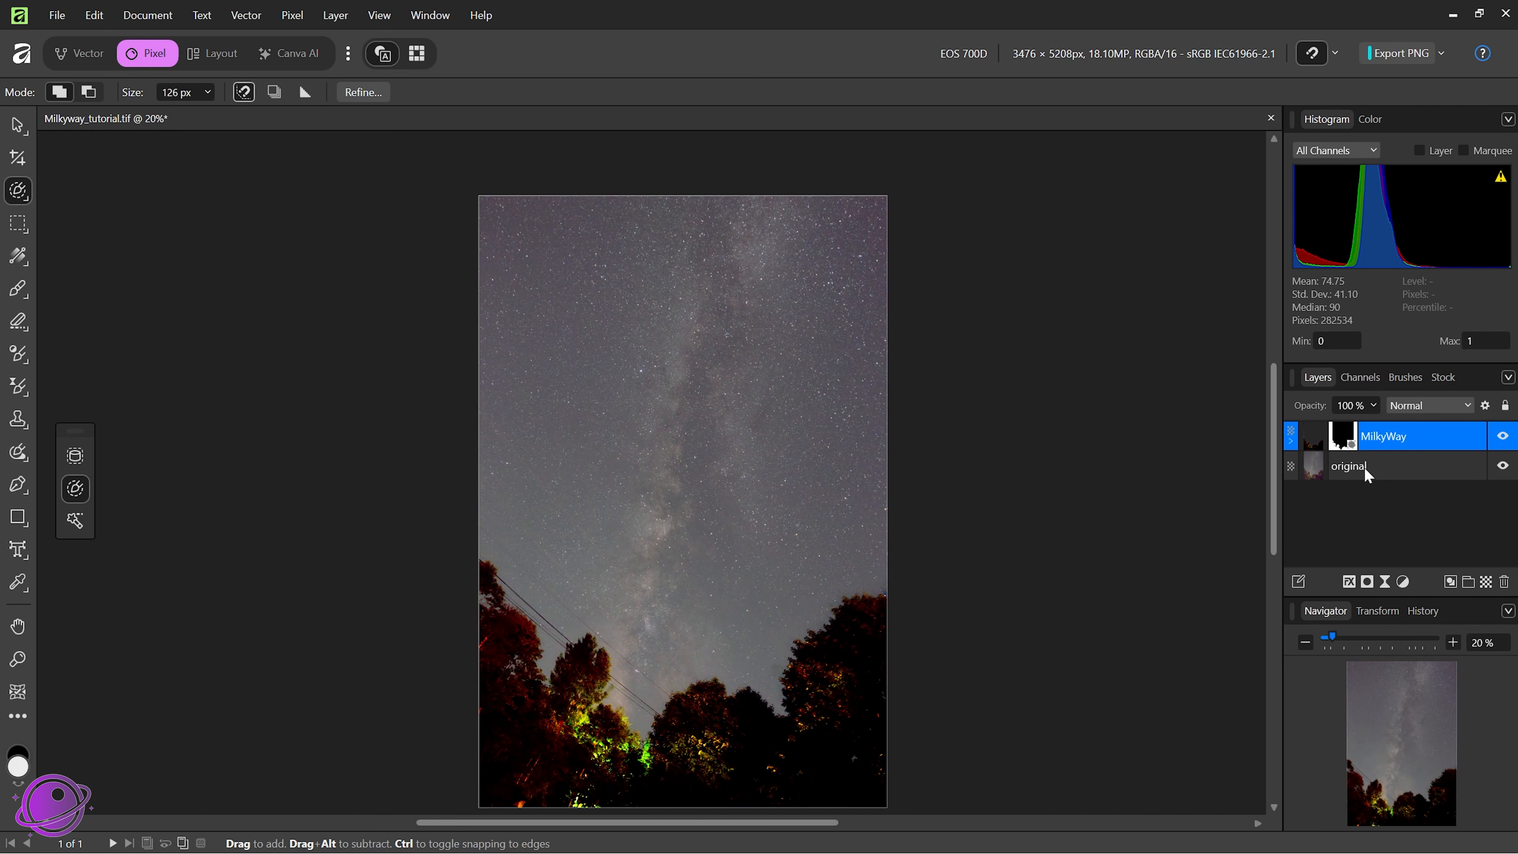
# - Invert the MilkyWay layer's mask so the adjustments affect the sky instead of the trees
pyautogui.click(1340, 438)
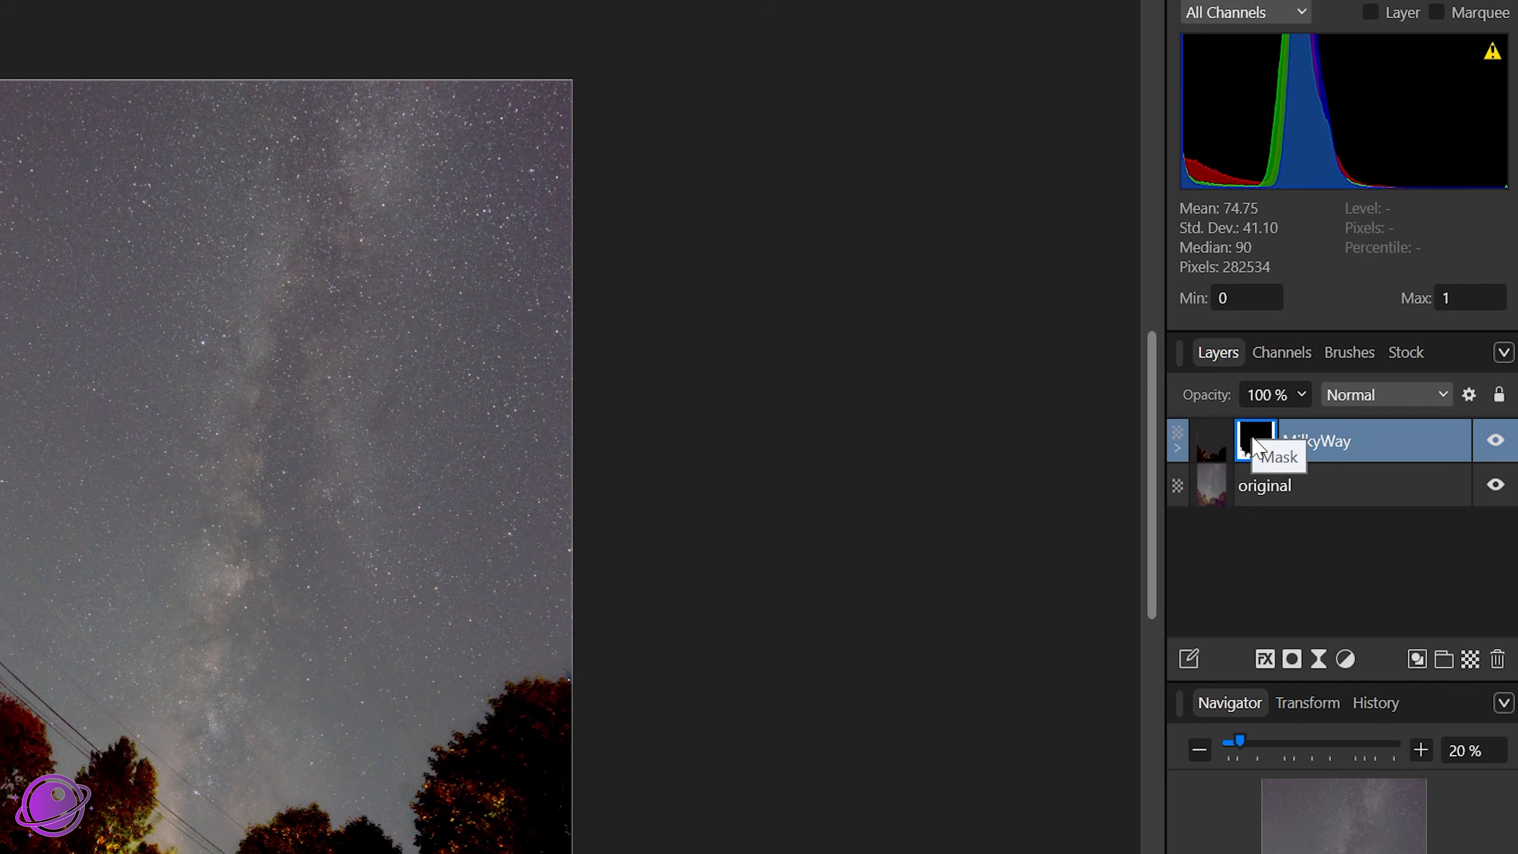
pyautogui.rightClick(1340, 438)
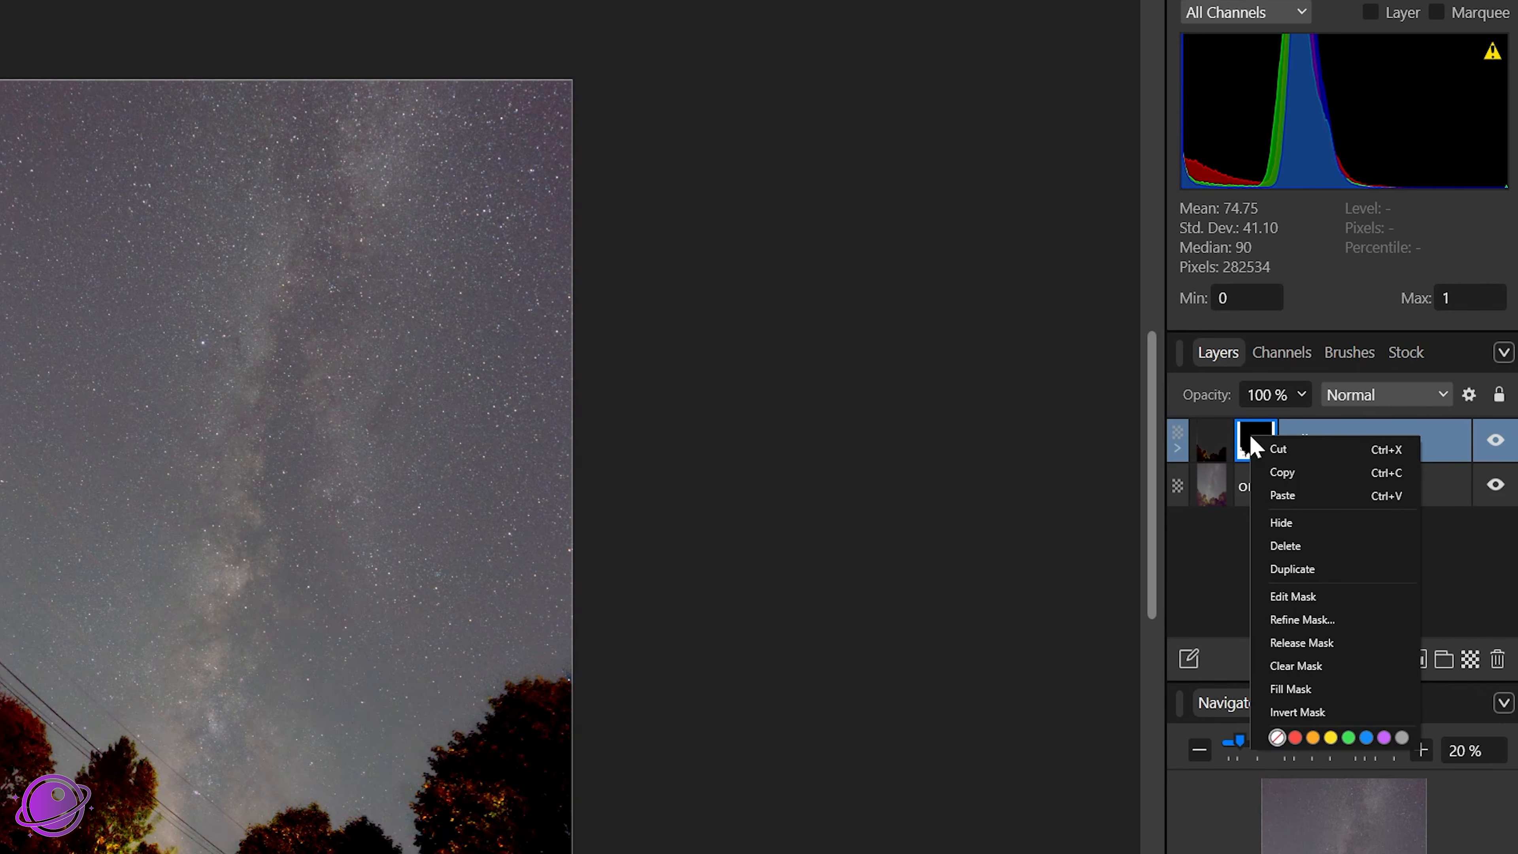
pyautogui.click(1326, 709)
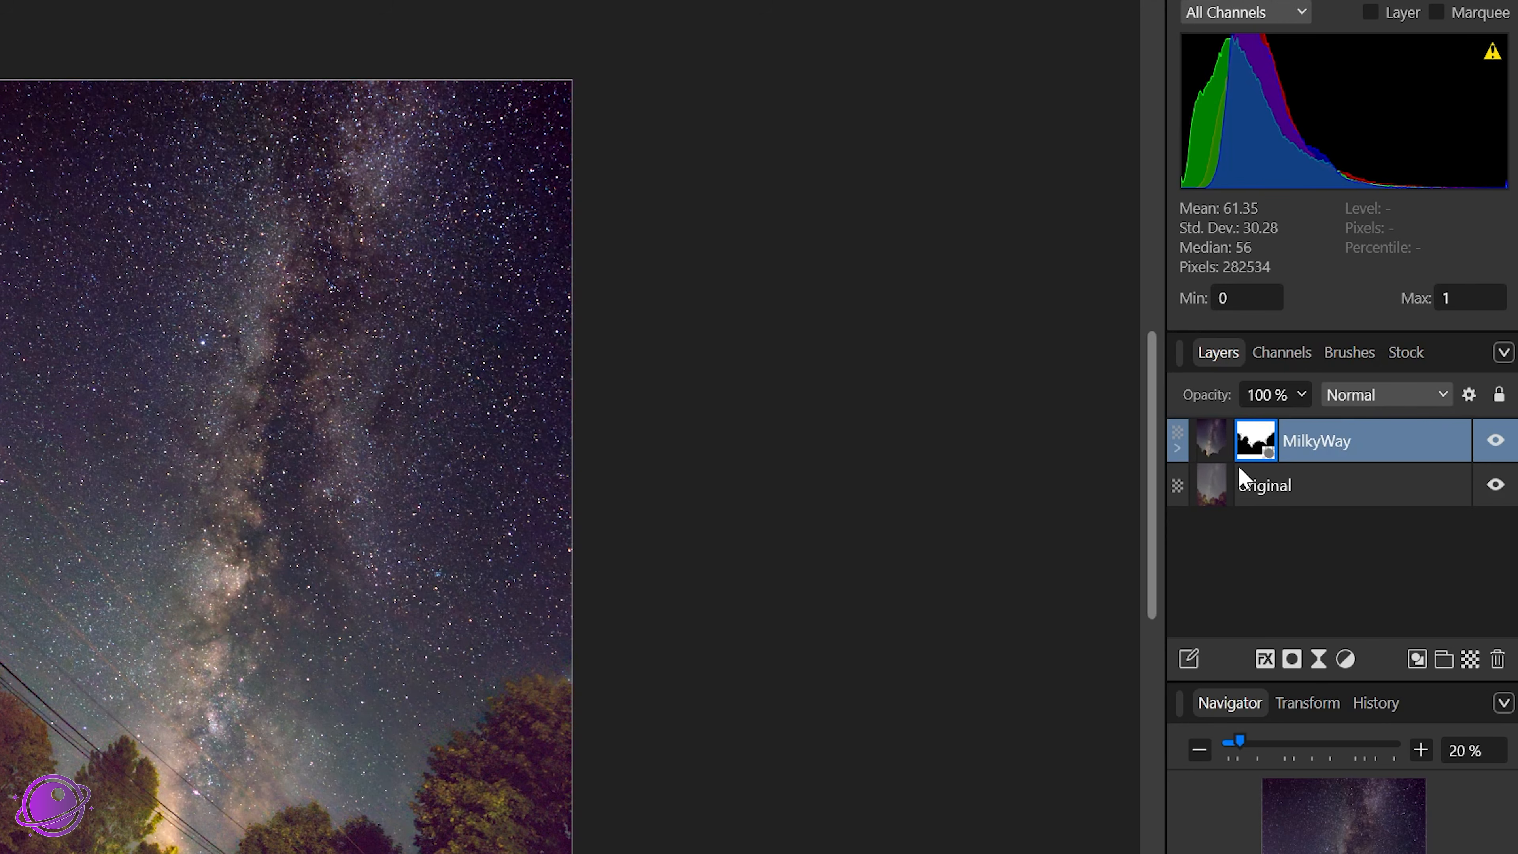
pyautogui.click(1263, 486)
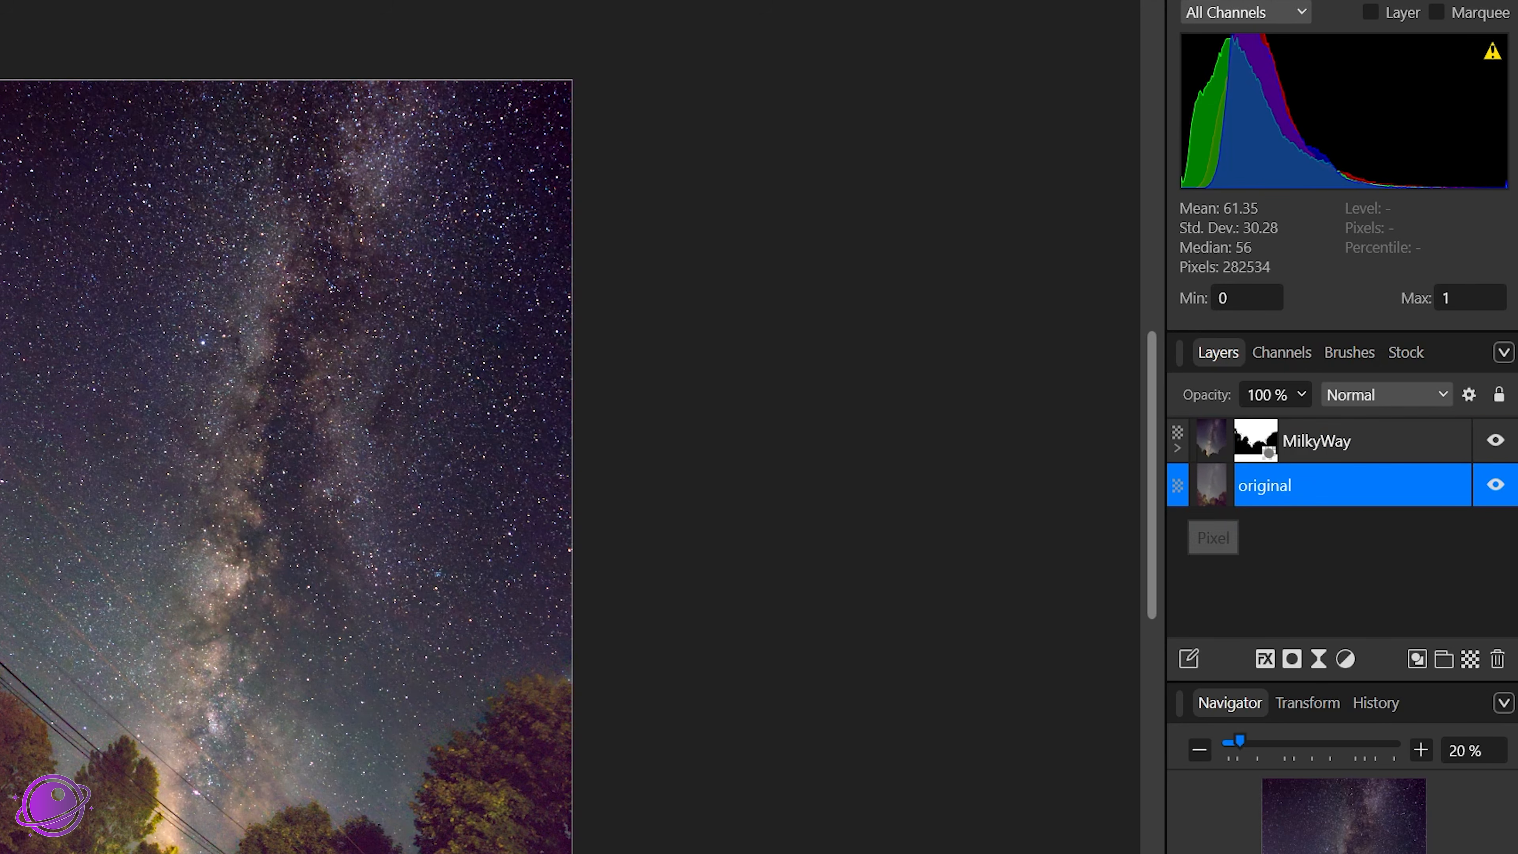
pyautogui.click(1266, 438)
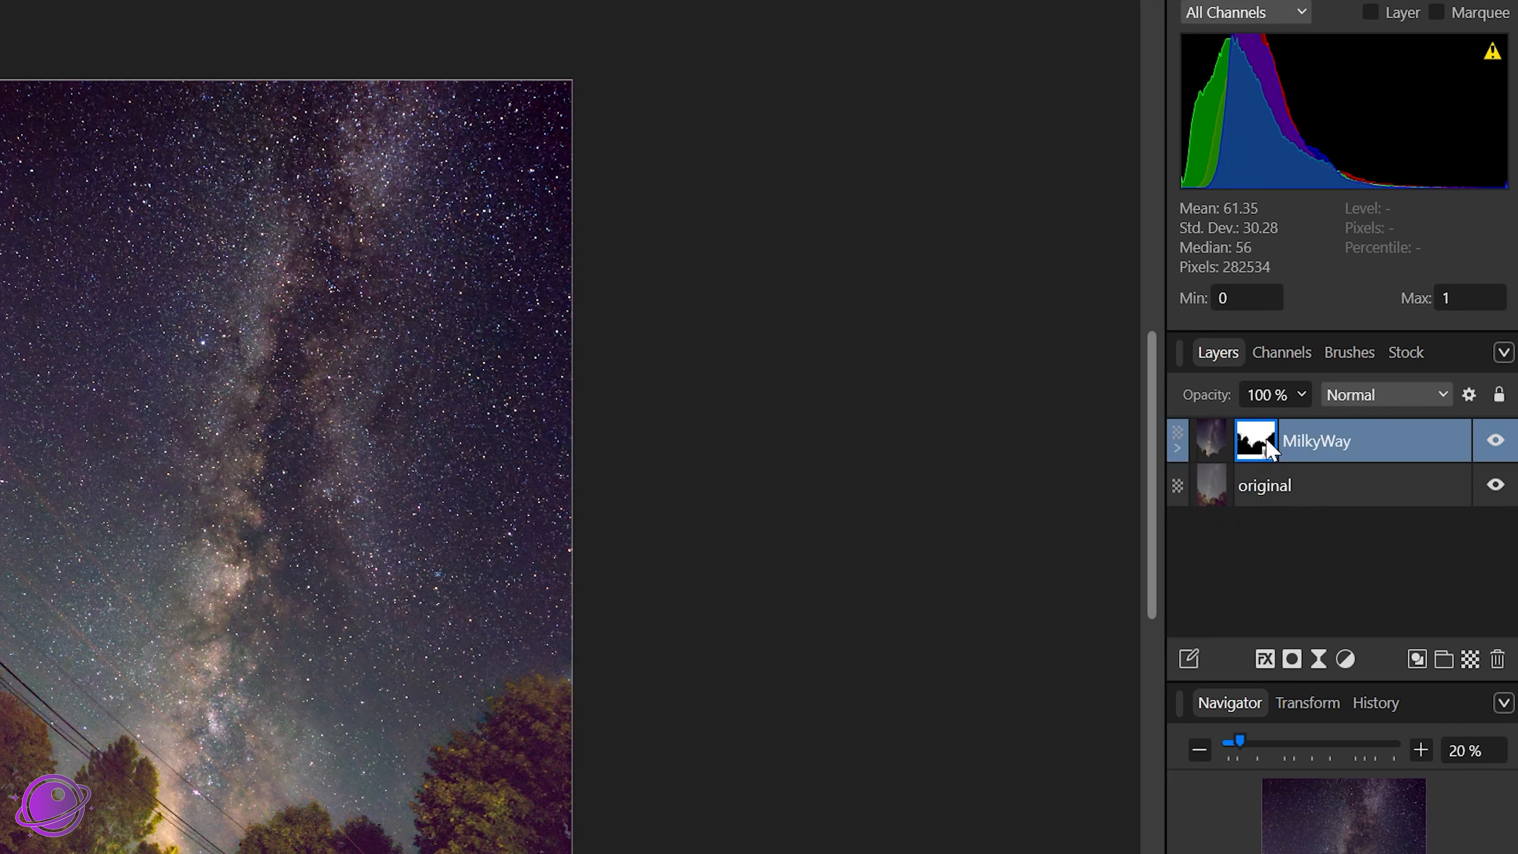
pyautogui.click(1214, 437)
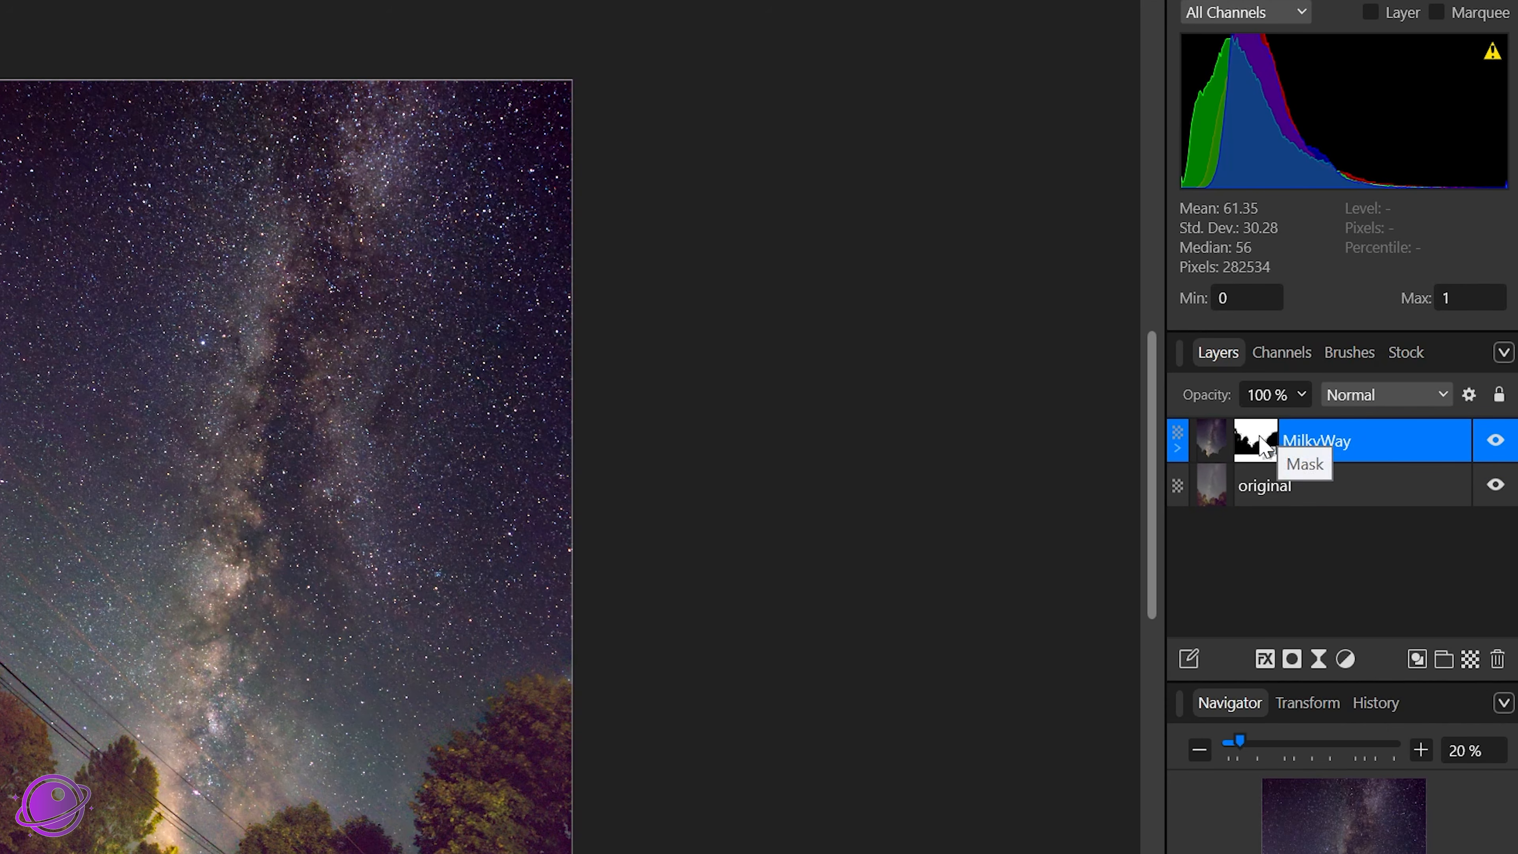
pyautogui.doubleClick(1381, 439)
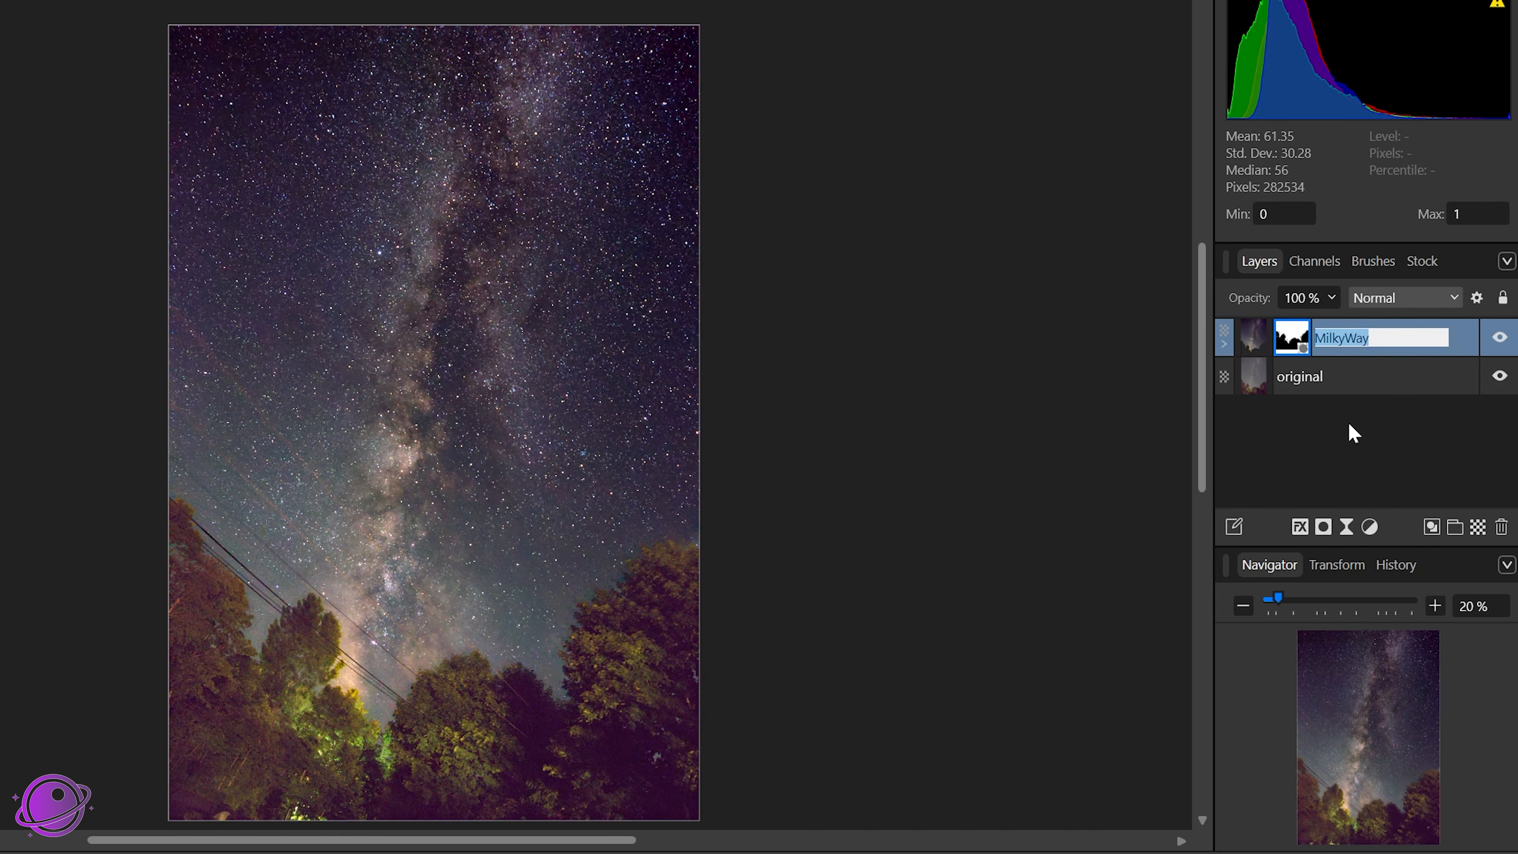
pyautogui.press('Return')
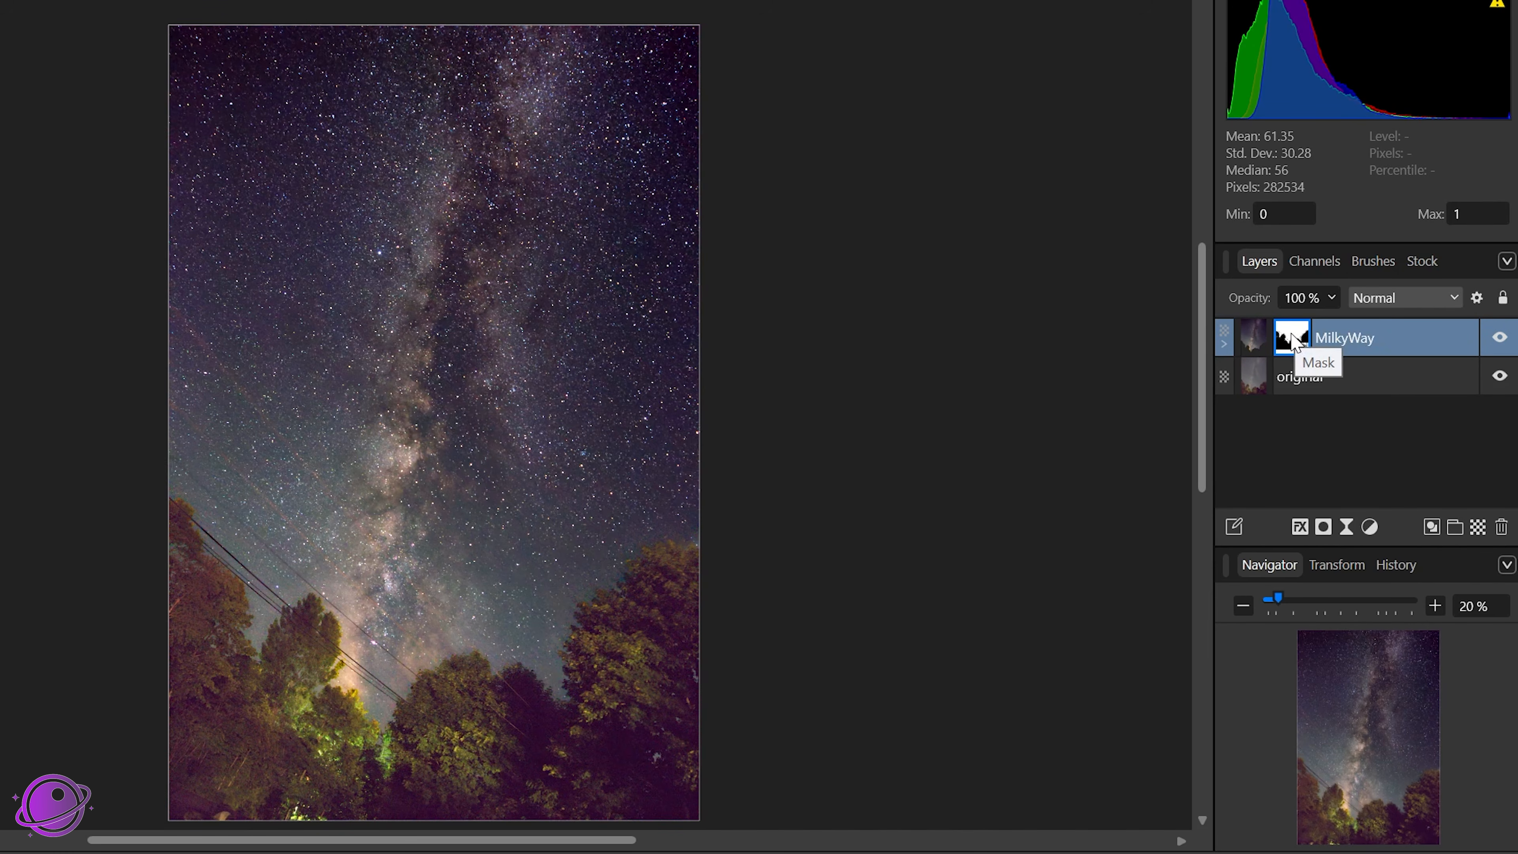
# - Compare the photo with the MilkyWay mask disabled and enabled several times, leaving the mask enabled
pyautogui.keyDown('shift'); pyautogui.click(1293, 340); pyautogui.keyUp('shift')
pyautogui.keyDown('shift'); pyautogui.click(1293, 340); pyautogui.keyUp('shift')
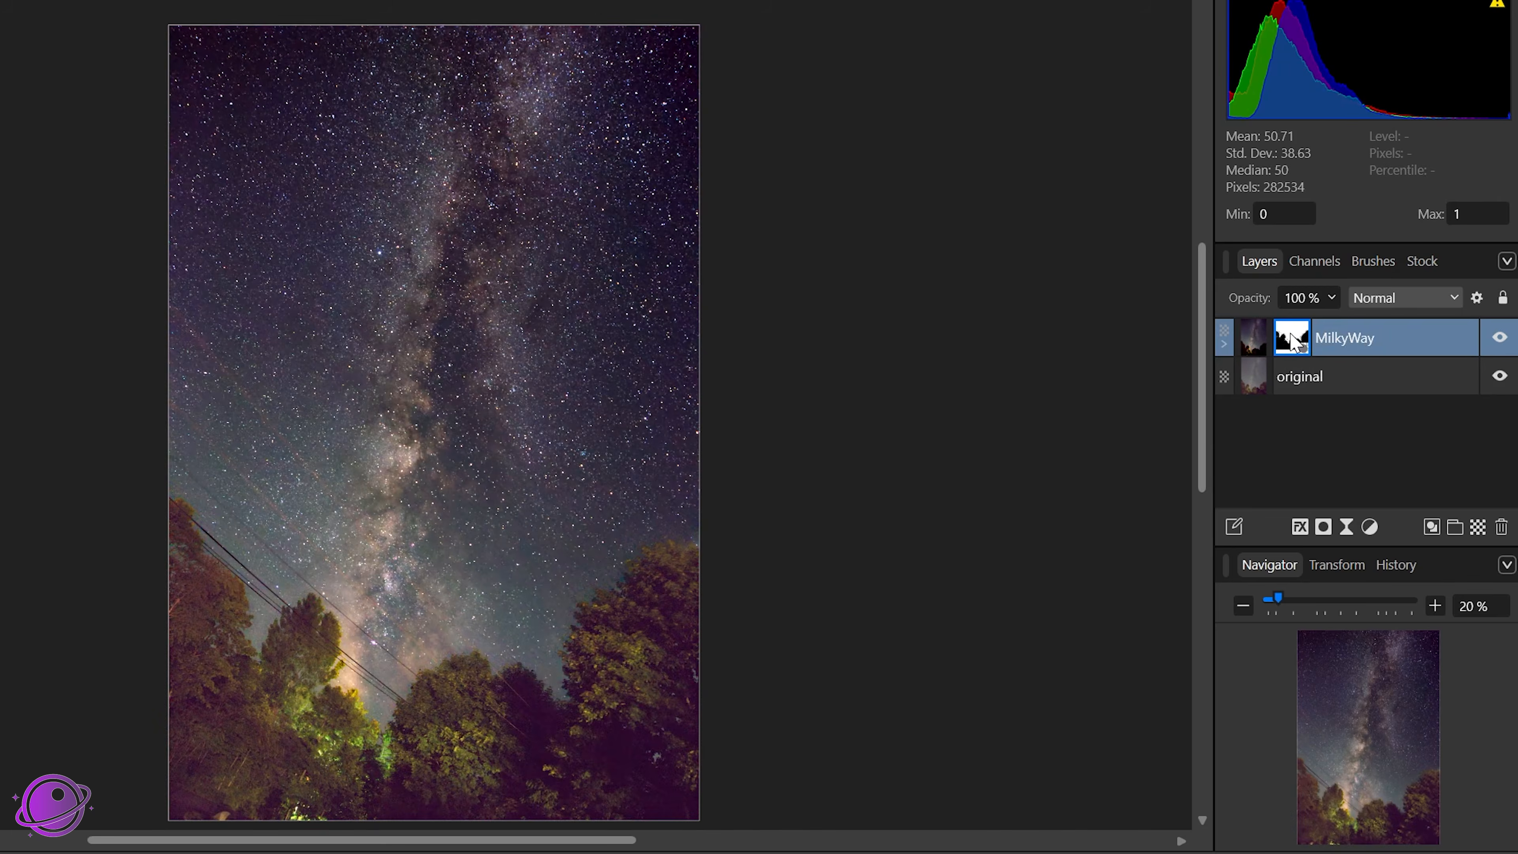
pyautogui.keyDown('shift'); pyautogui.click(1293, 341); pyautogui.keyUp('shift')
pyautogui.keyDown('shift'); pyautogui.click(1293, 341); pyautogui.keyUp('shift')
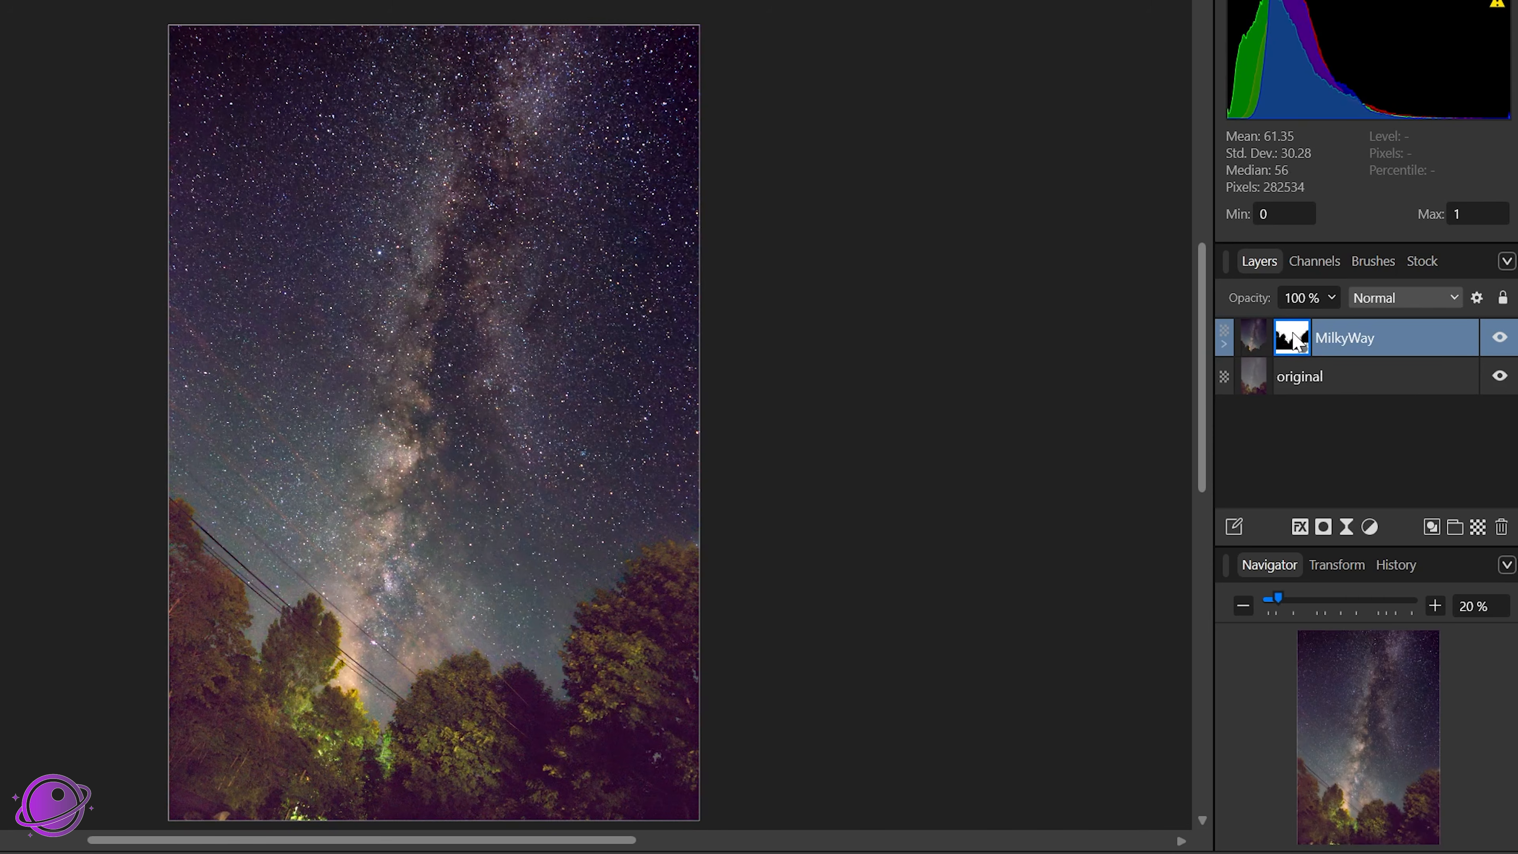
pyautogui.rightClick(1293, 342)
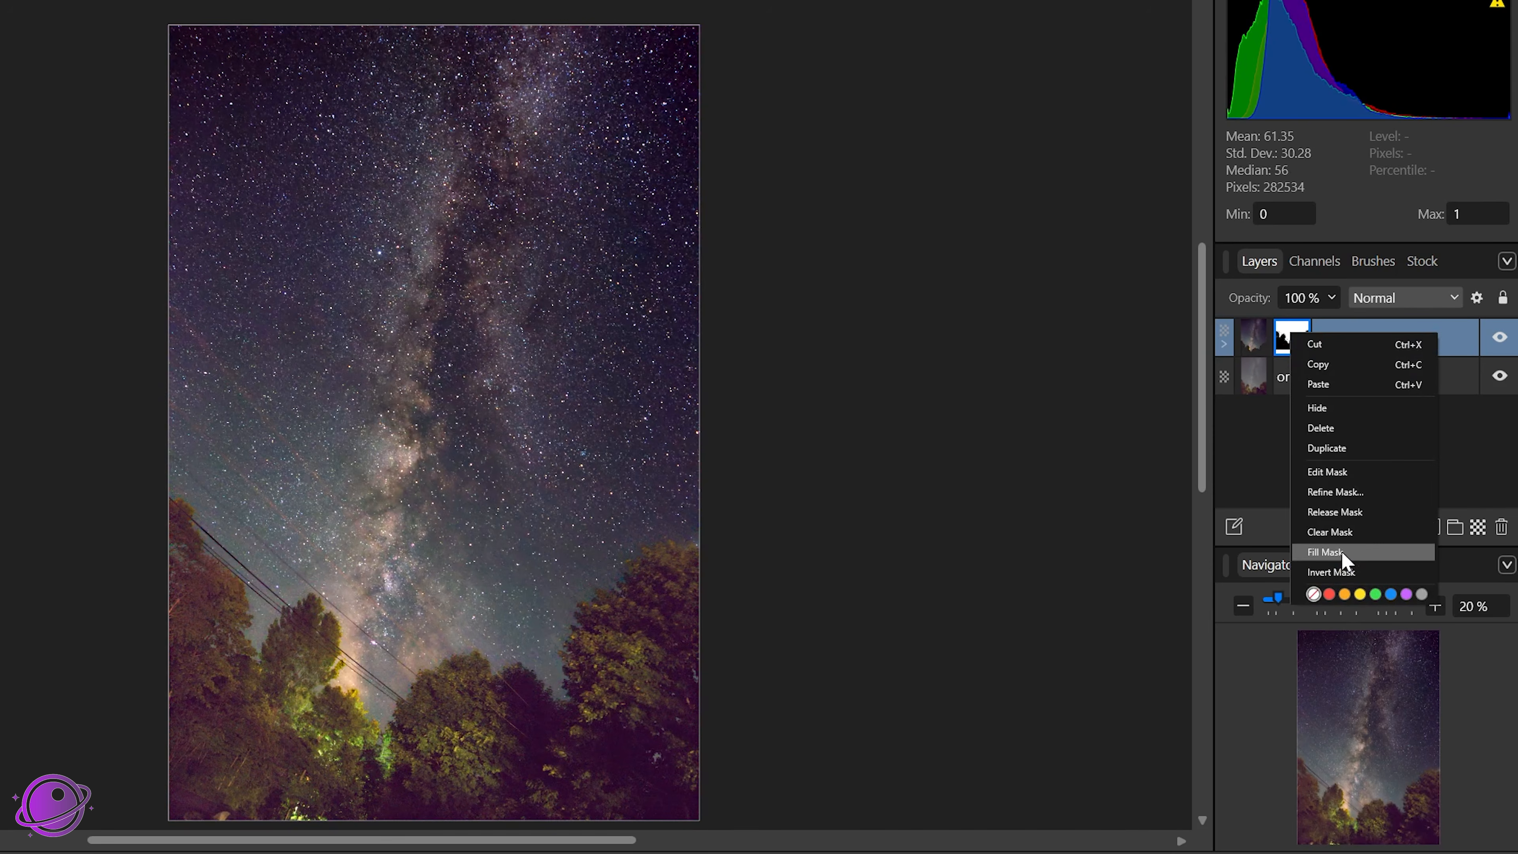
pyautogui.click(1340, 409)
pyautogui.rightClick(1289, 338)
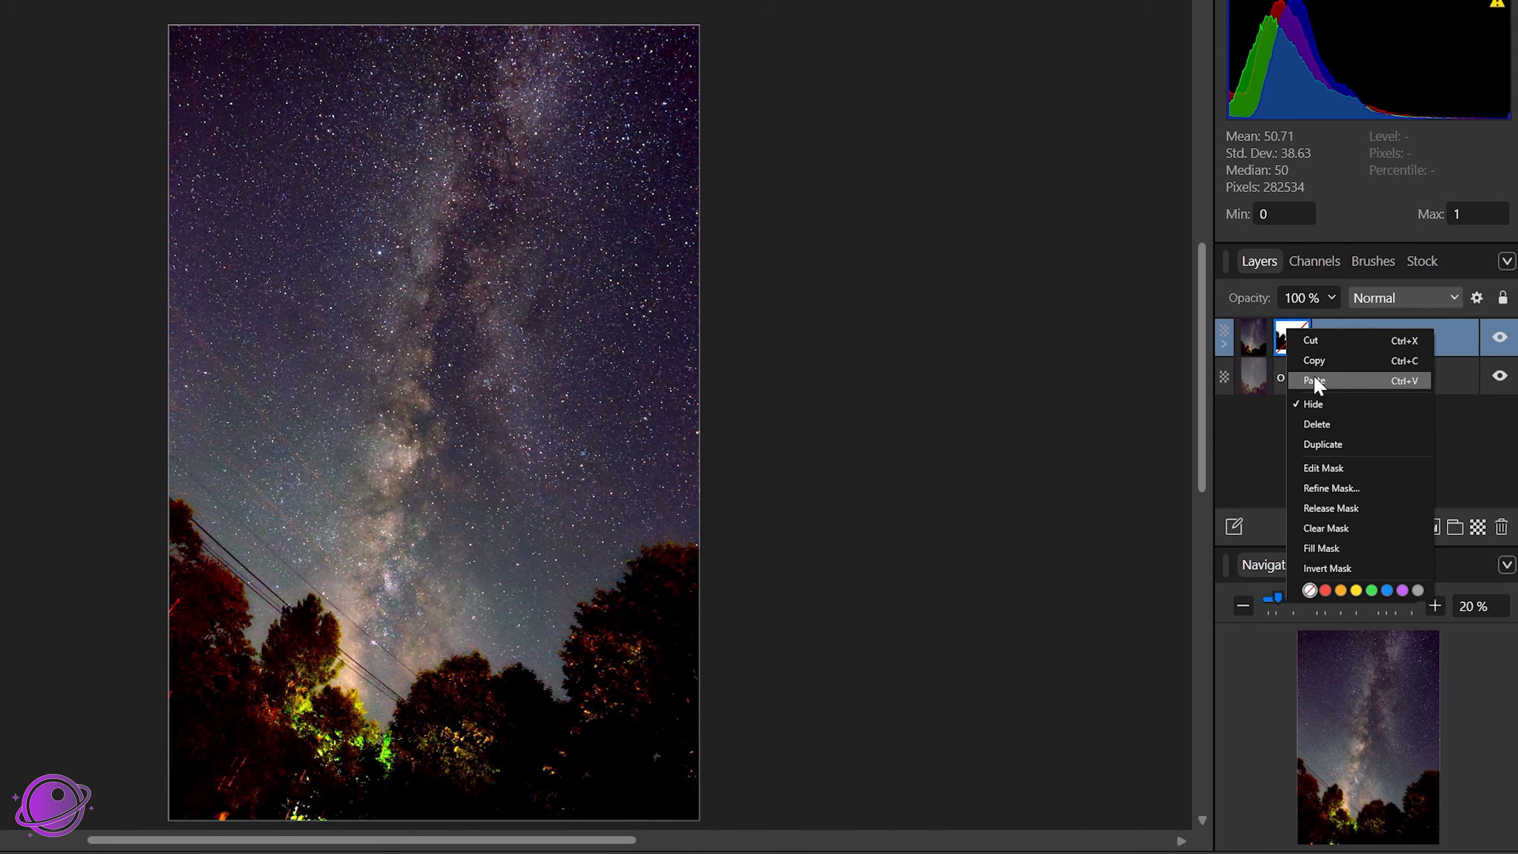
pyautogui.click(1329, 402)
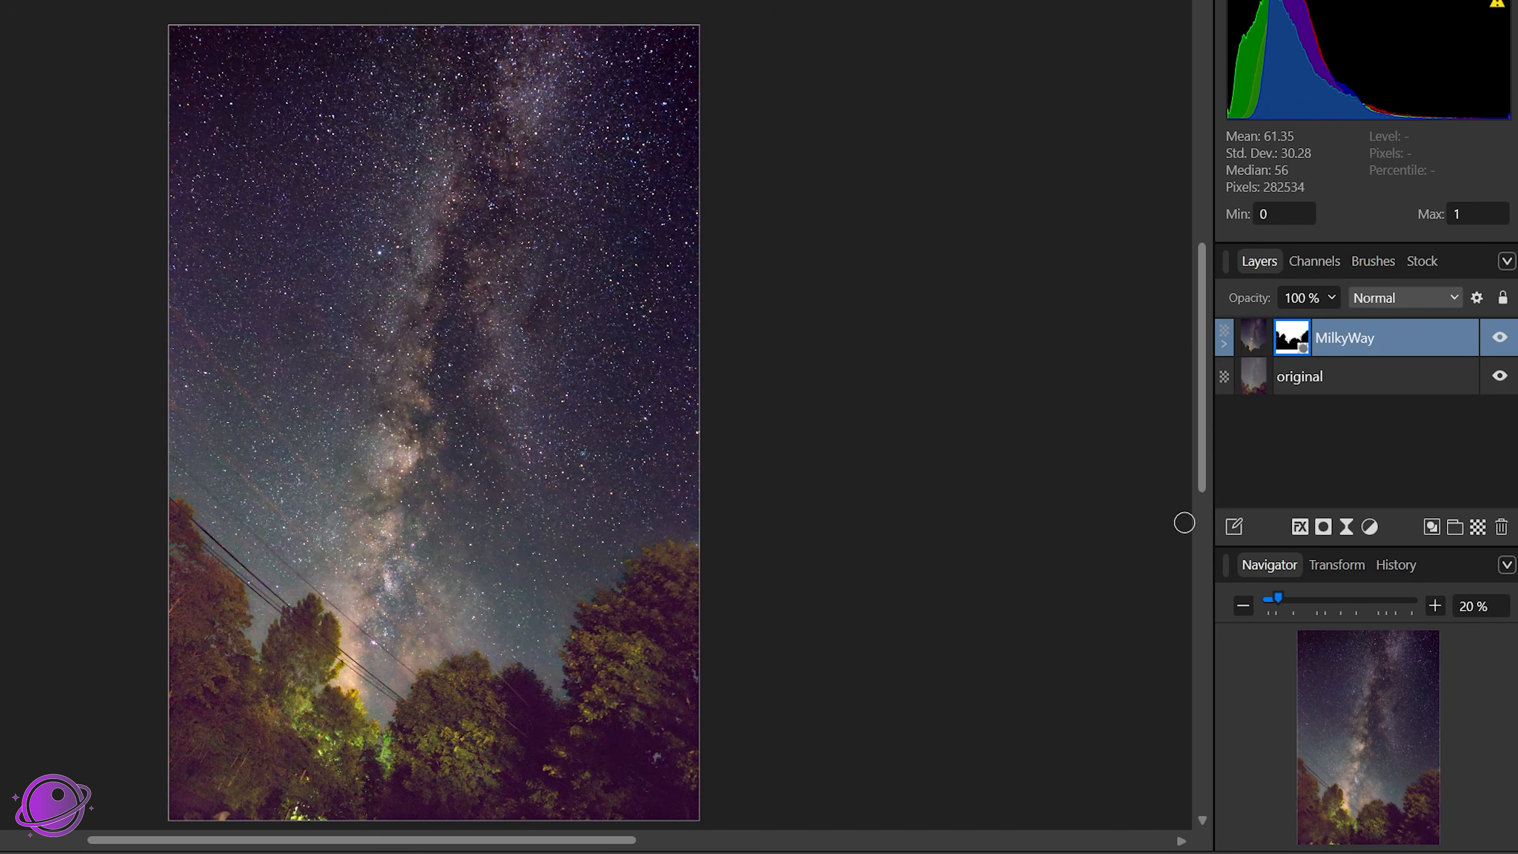
# - Select the original layer and examine the foreground trees and their boundary with the sky up close and in the full photo
pyautogui.click(1351, 380)
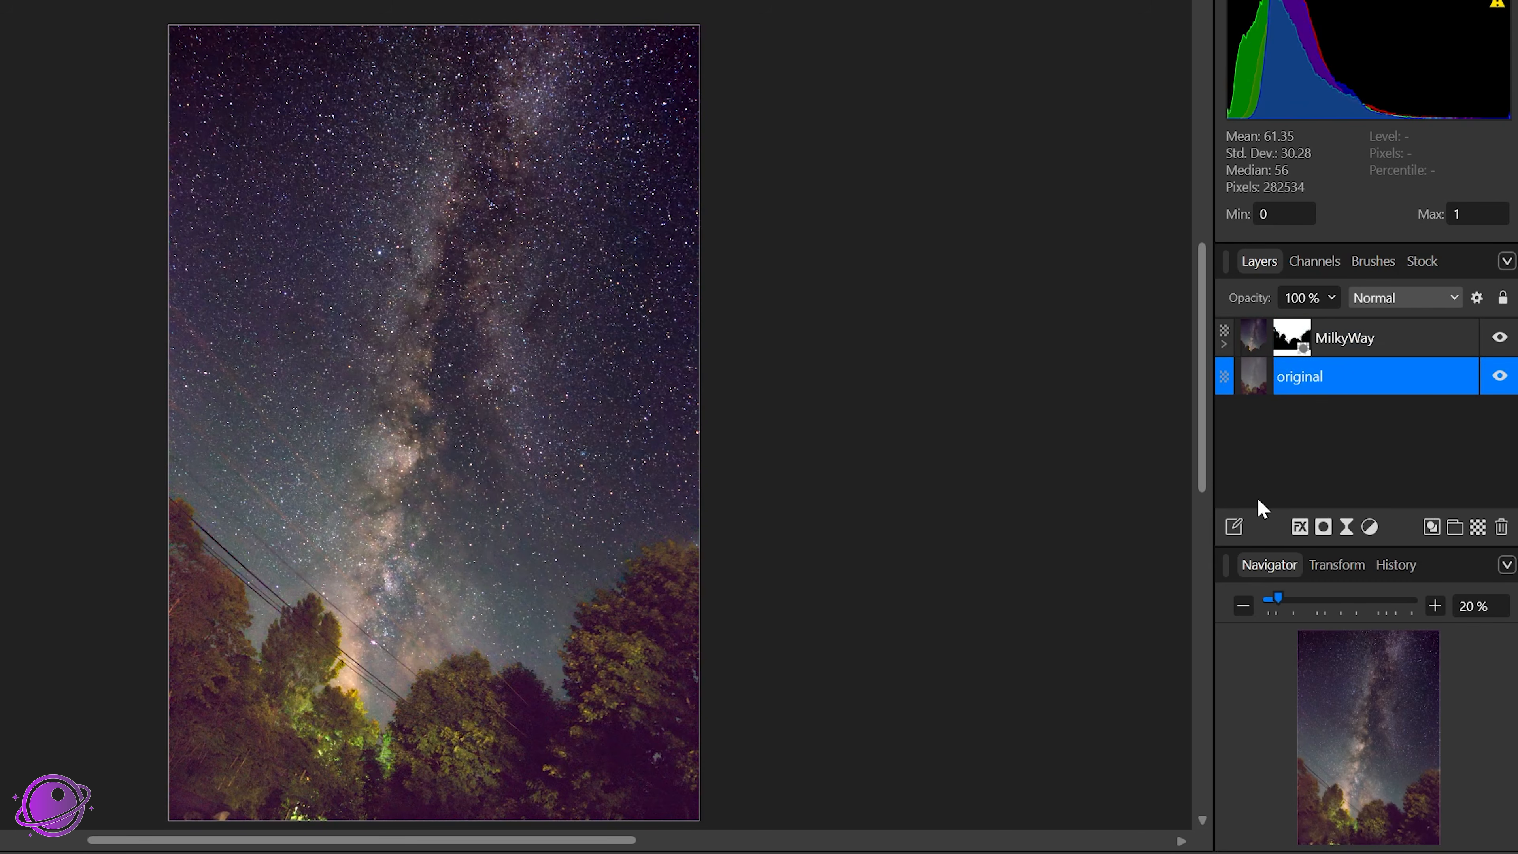
pyautogui.scroll(5, 356, 765)
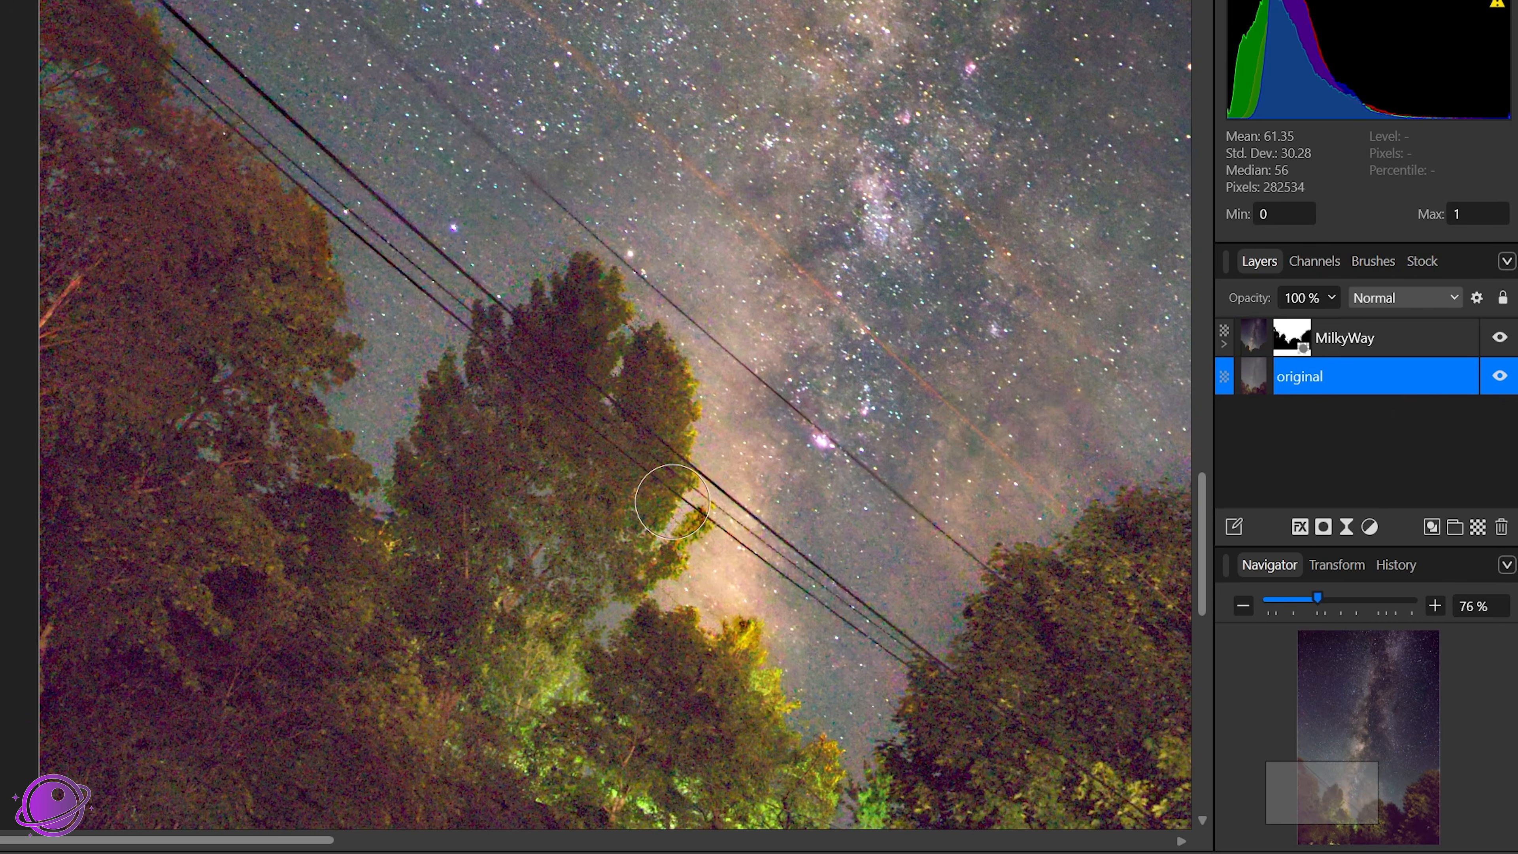
pyautogui.scroll(-5, 956, 633)
pyautogui.moveTo(941, 636); pyautogui.dragTo(511, 638)
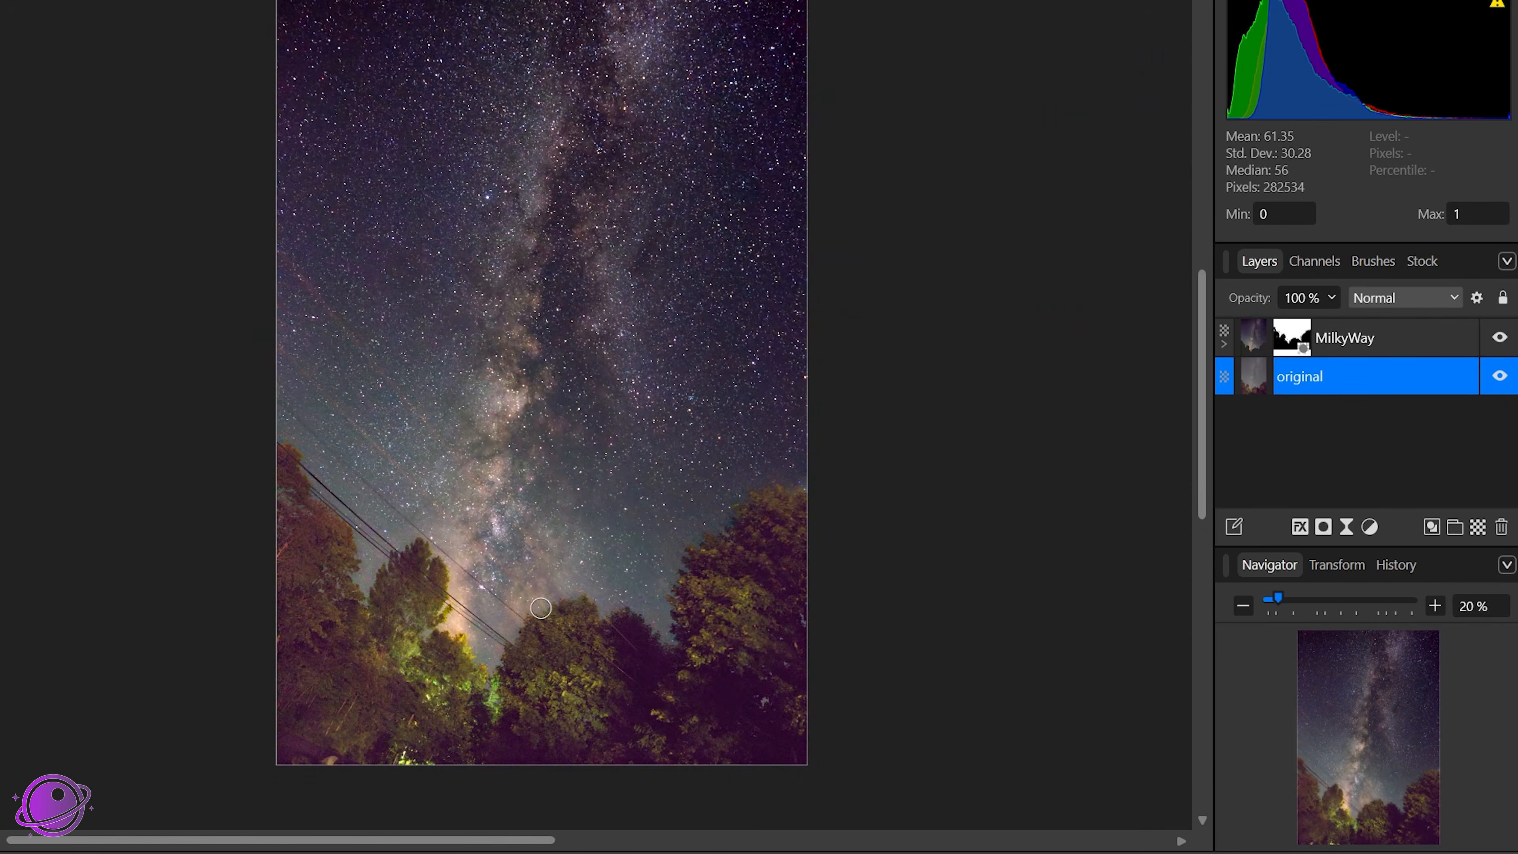
pyautogui.scroll(1, 686, 604)
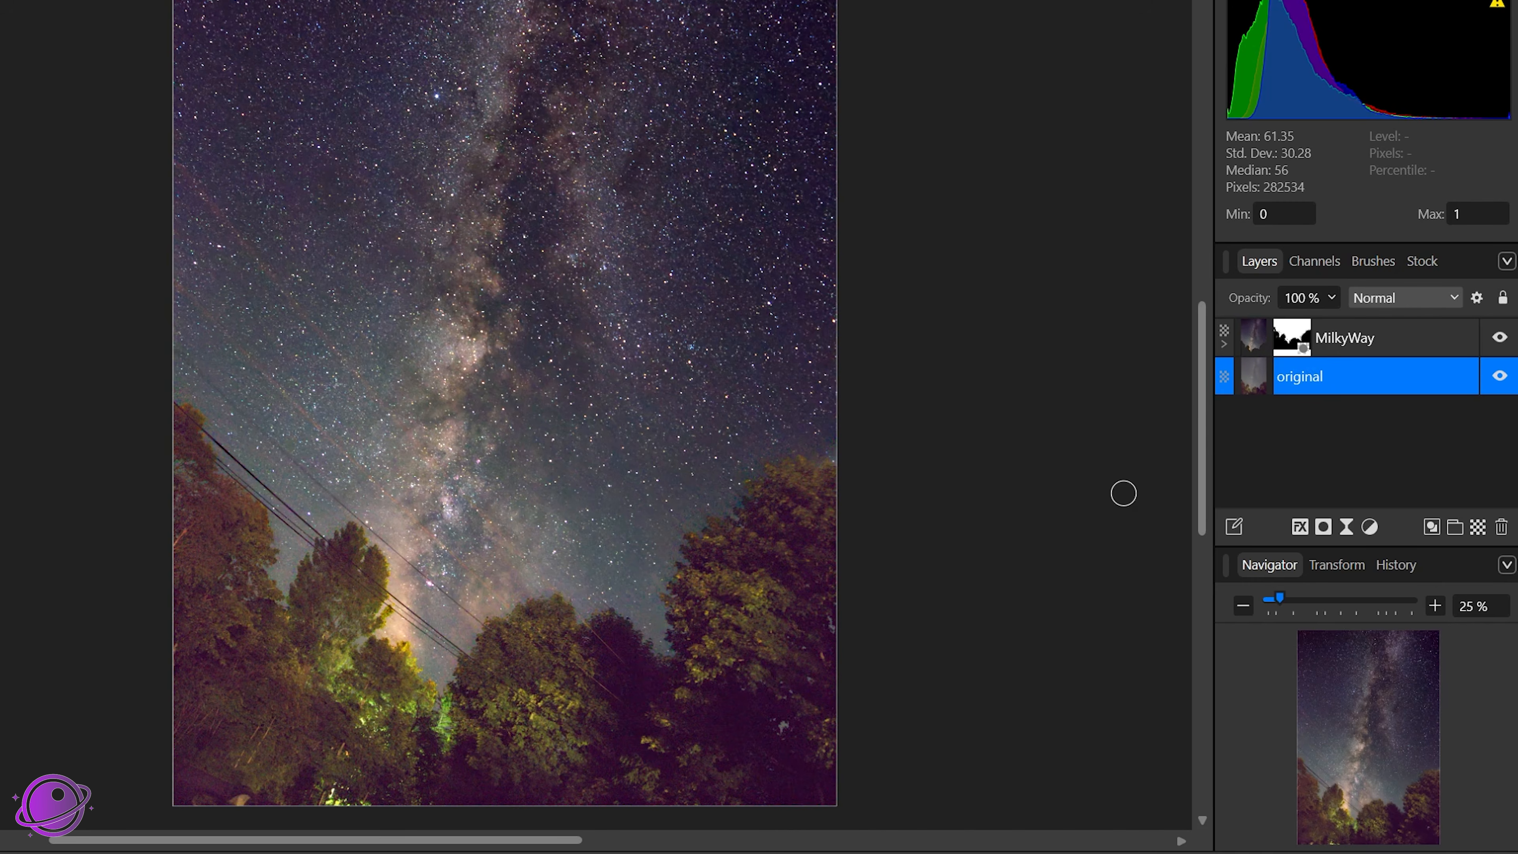
pyautogui.moveTo(522, 364)
pyautogui.mouseDown()
pyautogui.moveTo(477, 587)
pyautogui.moveTo(518, 305)
pyautogui.mouseUp()
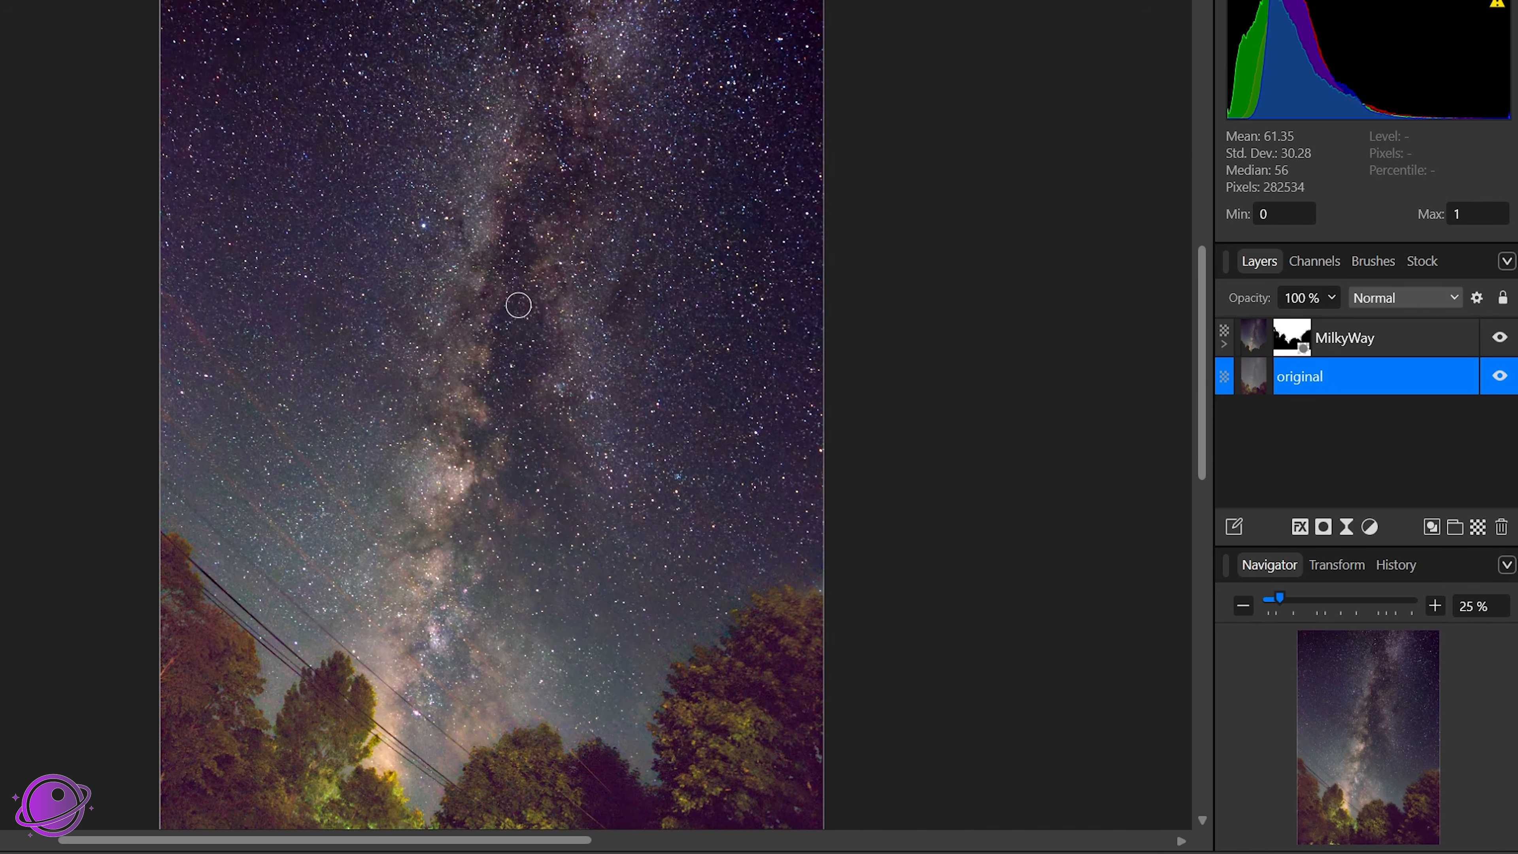
pyautogui.moveTo(591, 519); pyautogui.dragTo(611, 381)
pyautogui.scroll(-1, 581, 527)
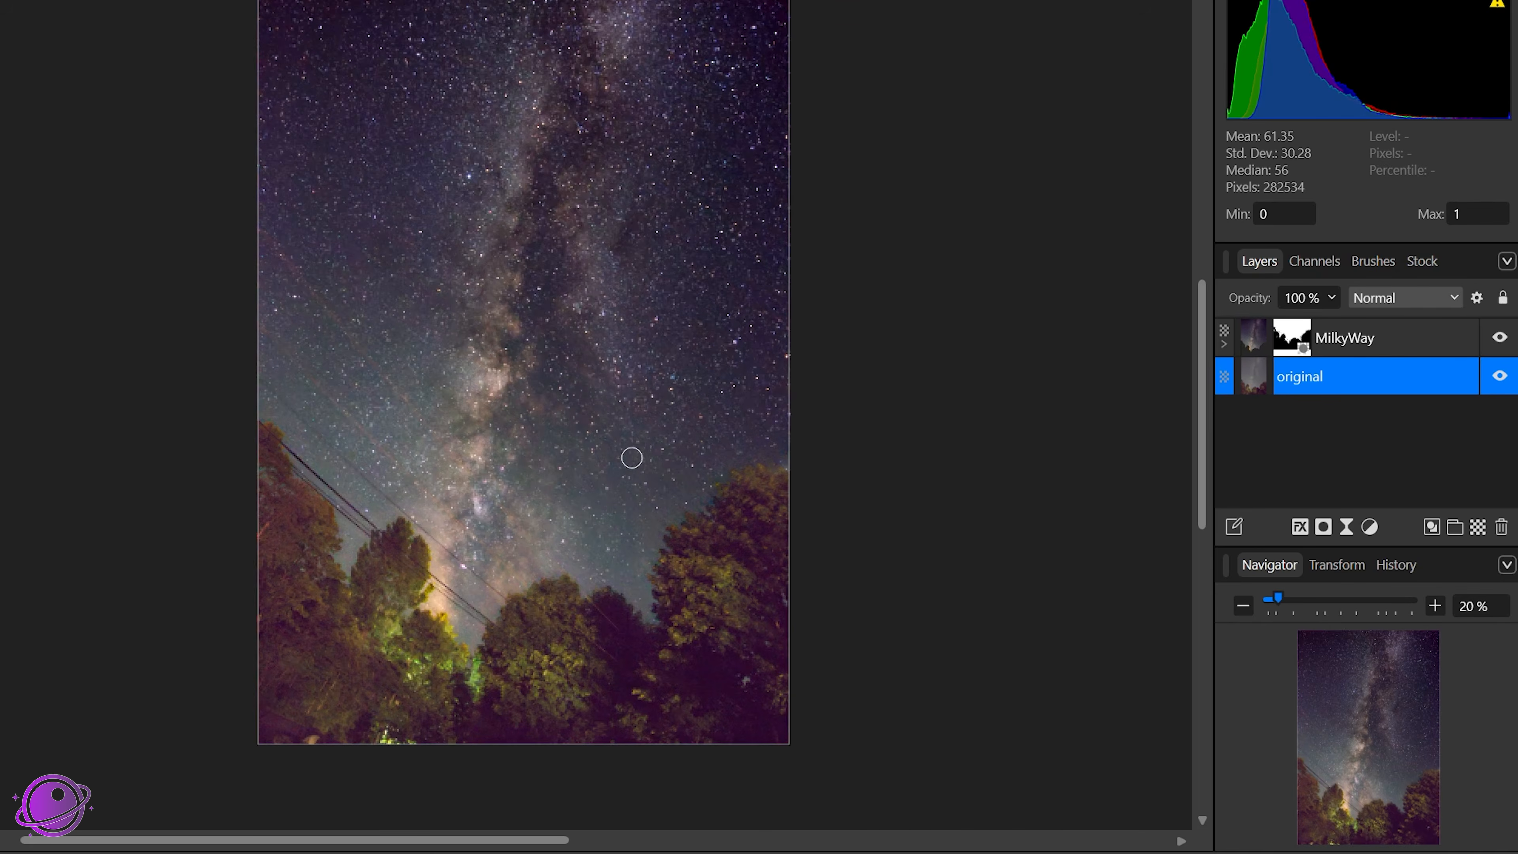
pyautogui.doubleClick(1356, 373)
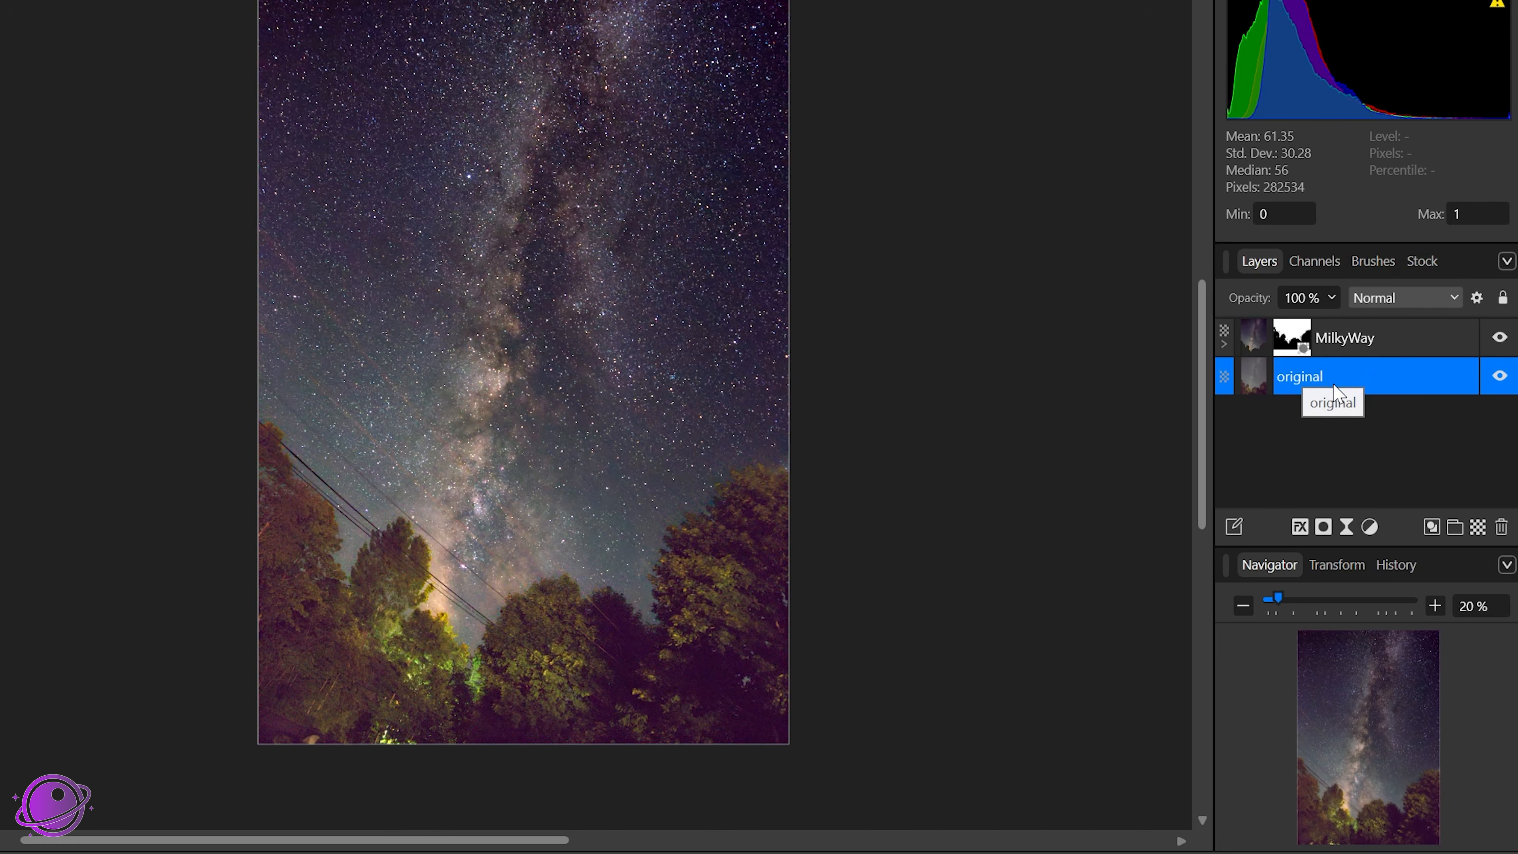
pyautogui.moveTo(1313, 388); pyautogui.dragTo(1310, 326)
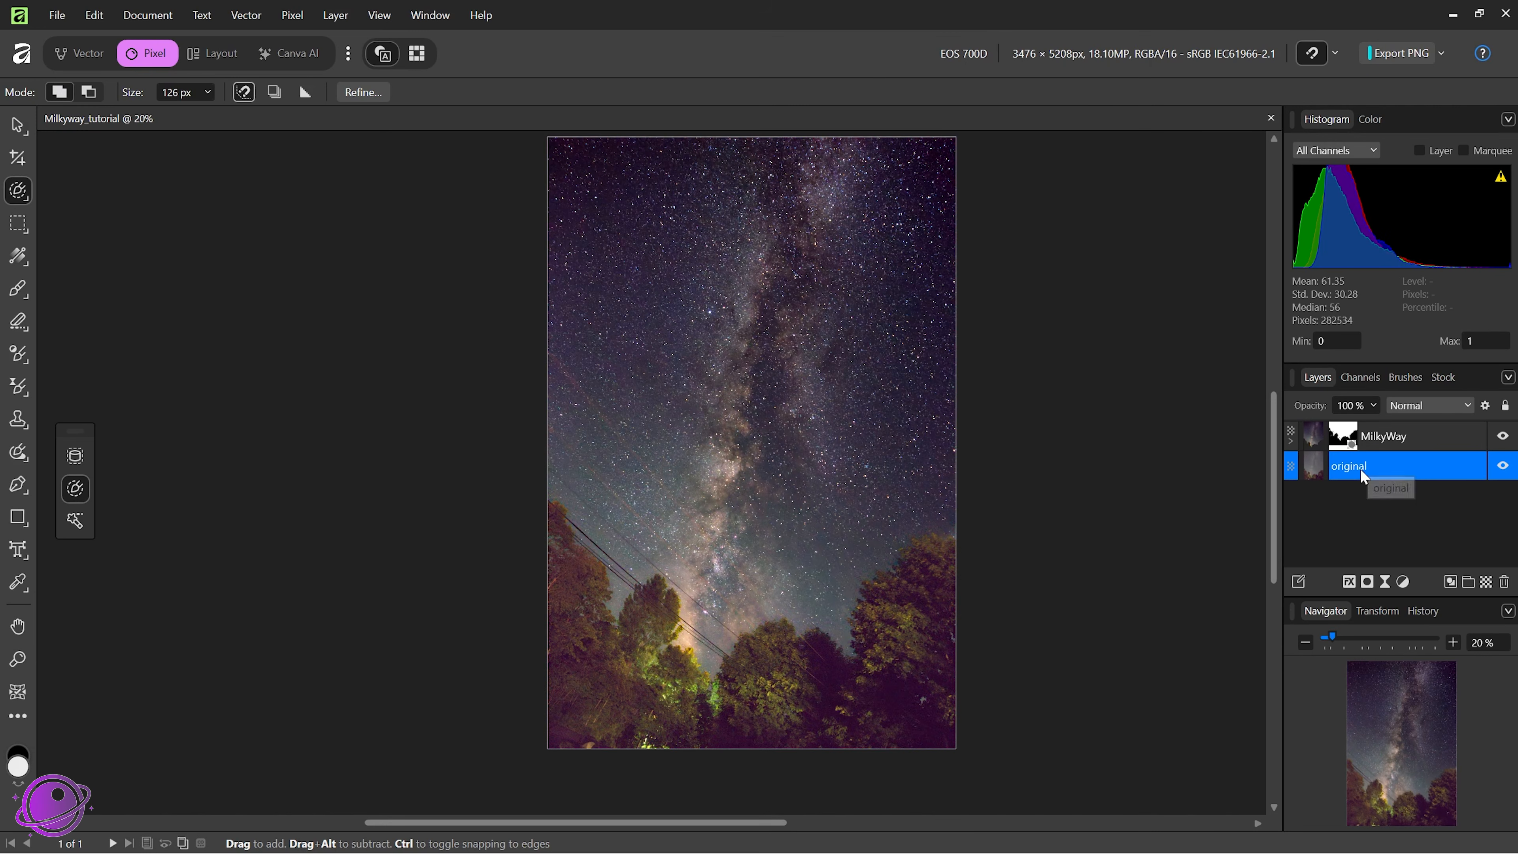
# - Add a Curves adjustment nested in the original layer, with an S-curve lowering the shadows and raising the highlights to X 0.651, Y 0.881
pyautogui.click(292, 15)
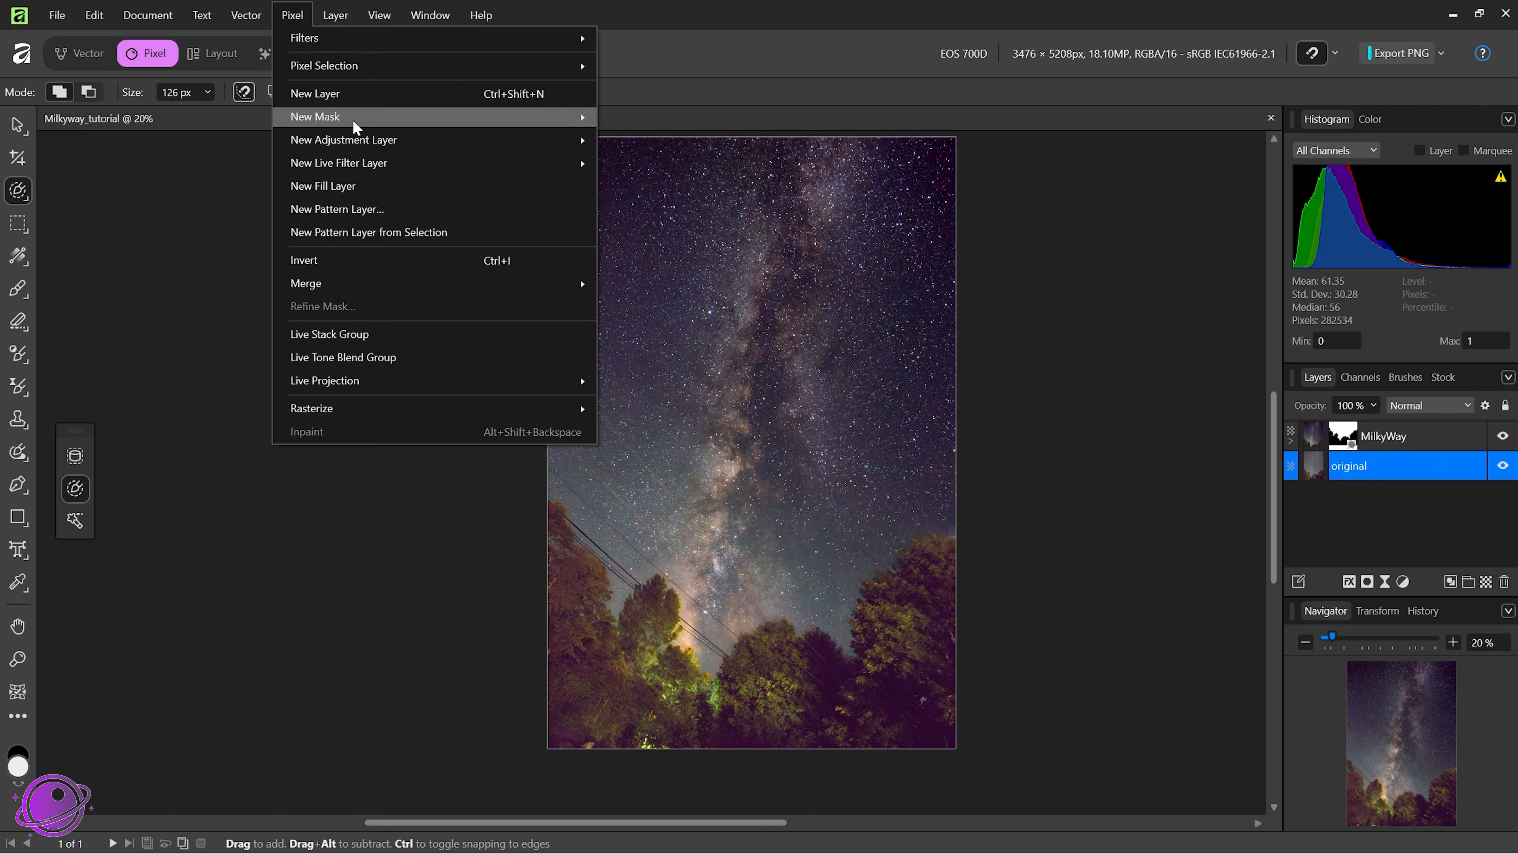
pyautogui.moveTo(355, 137)
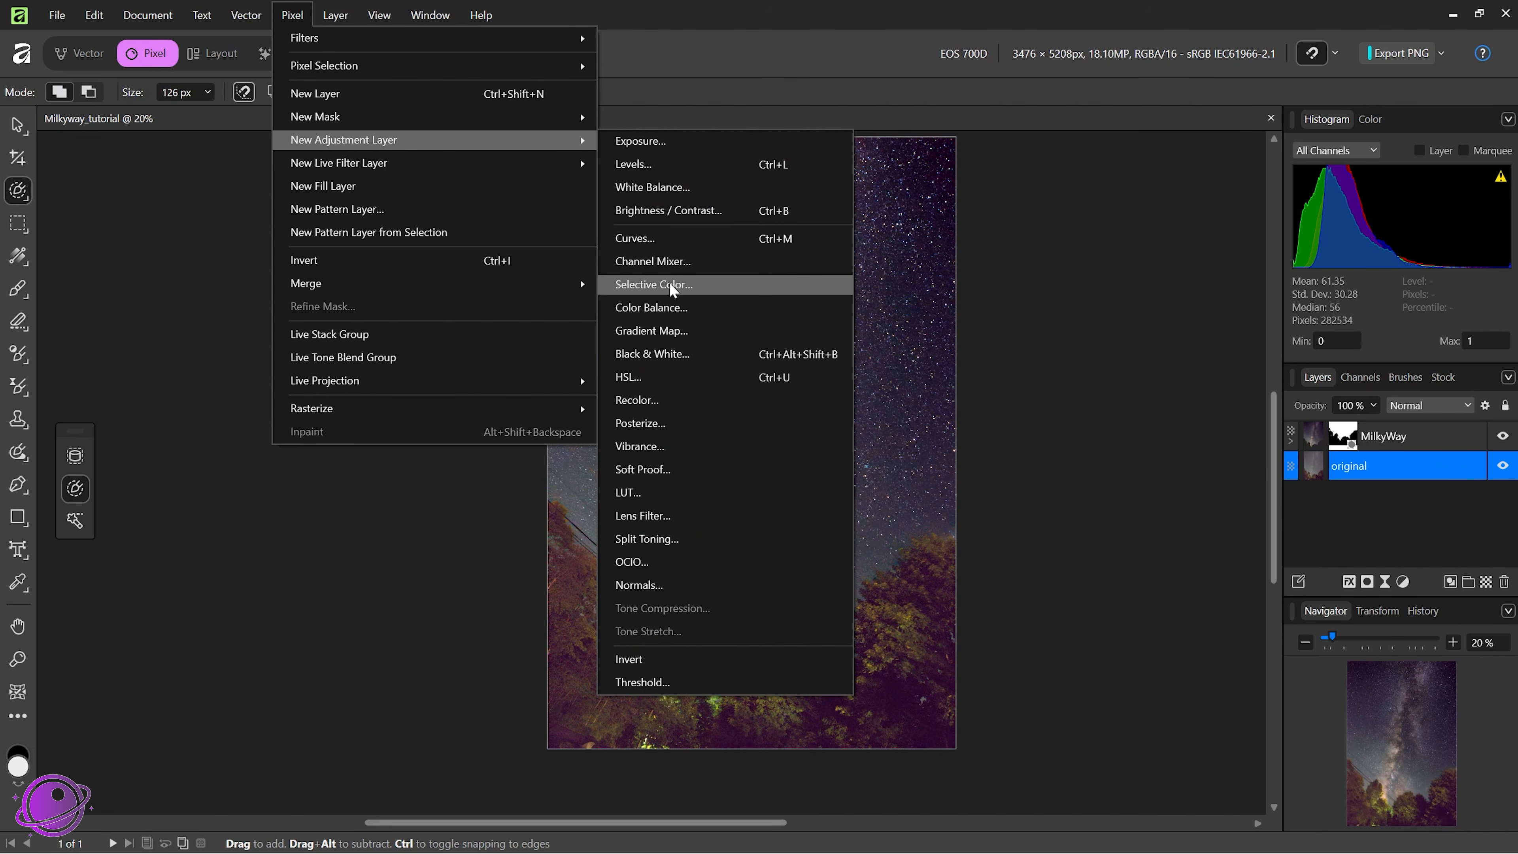
pyautogui.click(679, 238)
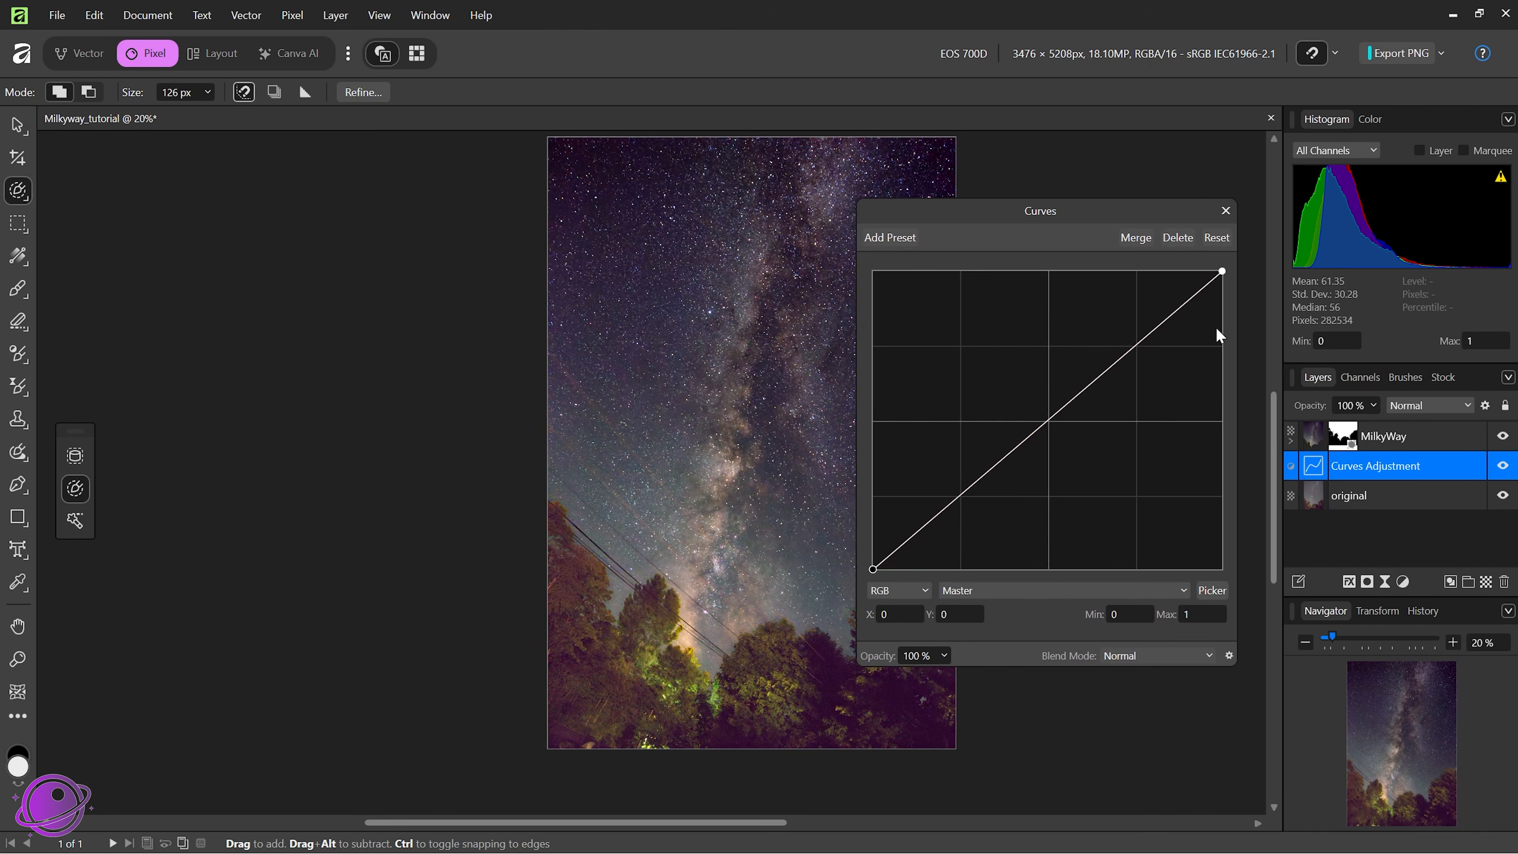
pyautogui.moveTo(1162, 328); pyautogui.dragTo(1101, 298)
pyautogui.moveTo(1380, 465); pyautogui.dragTo(1381, 496)
pyautogui.moveTo(901, 530); pyautogui.dragTo(916, 541)
pyautogui.moveTo(1109, 313); pyautogui.dragTo(1098, 308)
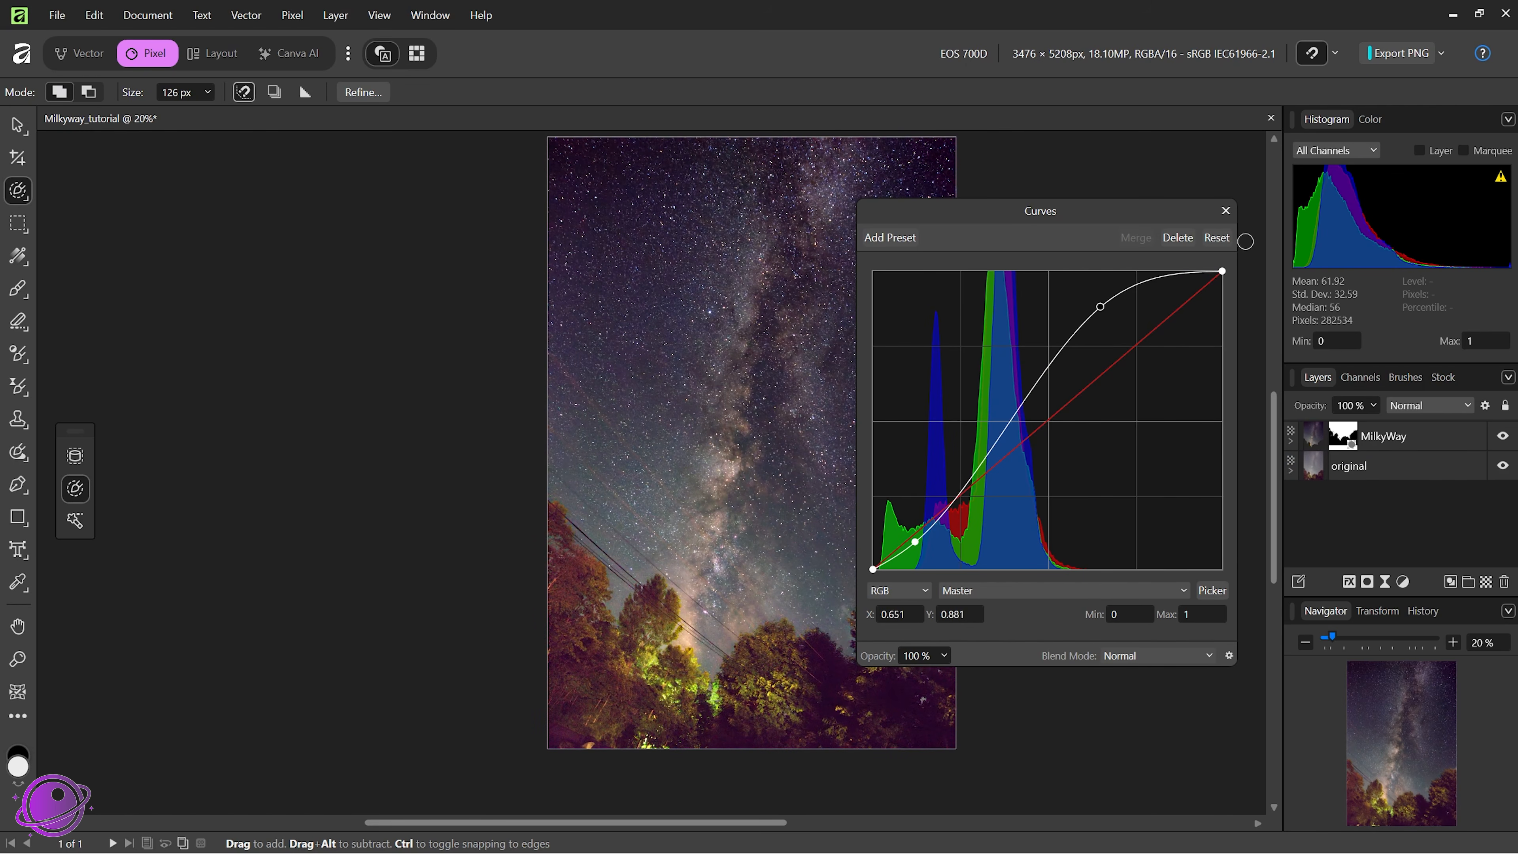
pyautogui.click(1226, 211)
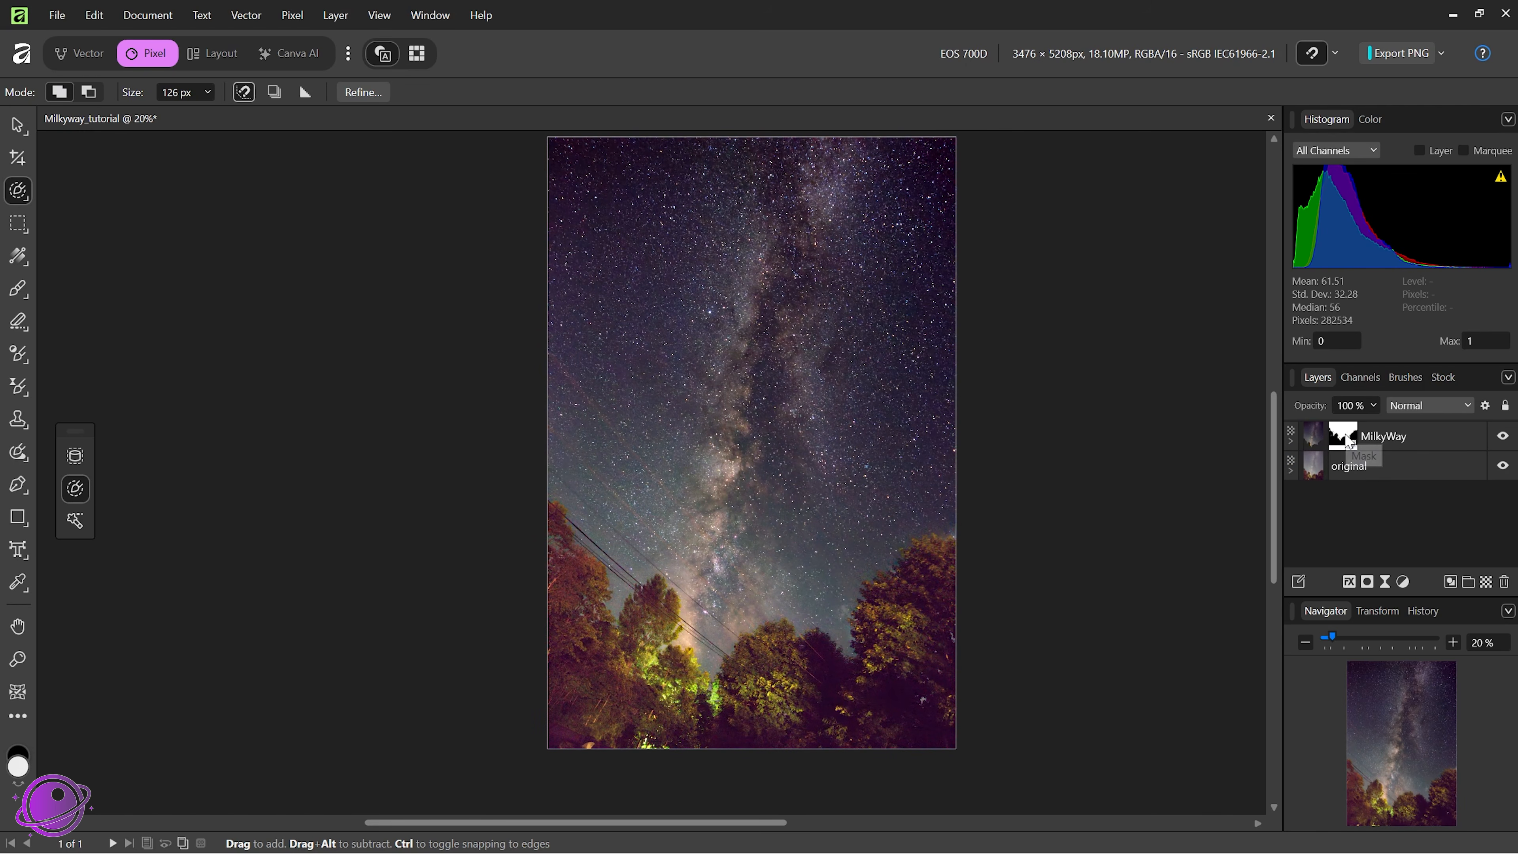
pyautogui.keyDown('shift'); pyautogui.click(1346, 440); pyautogui.keyUp('shift')
pyautogui.keyDown('shift'); pyautogui.click(1346, 440); pyautogui.keyUp('shift')
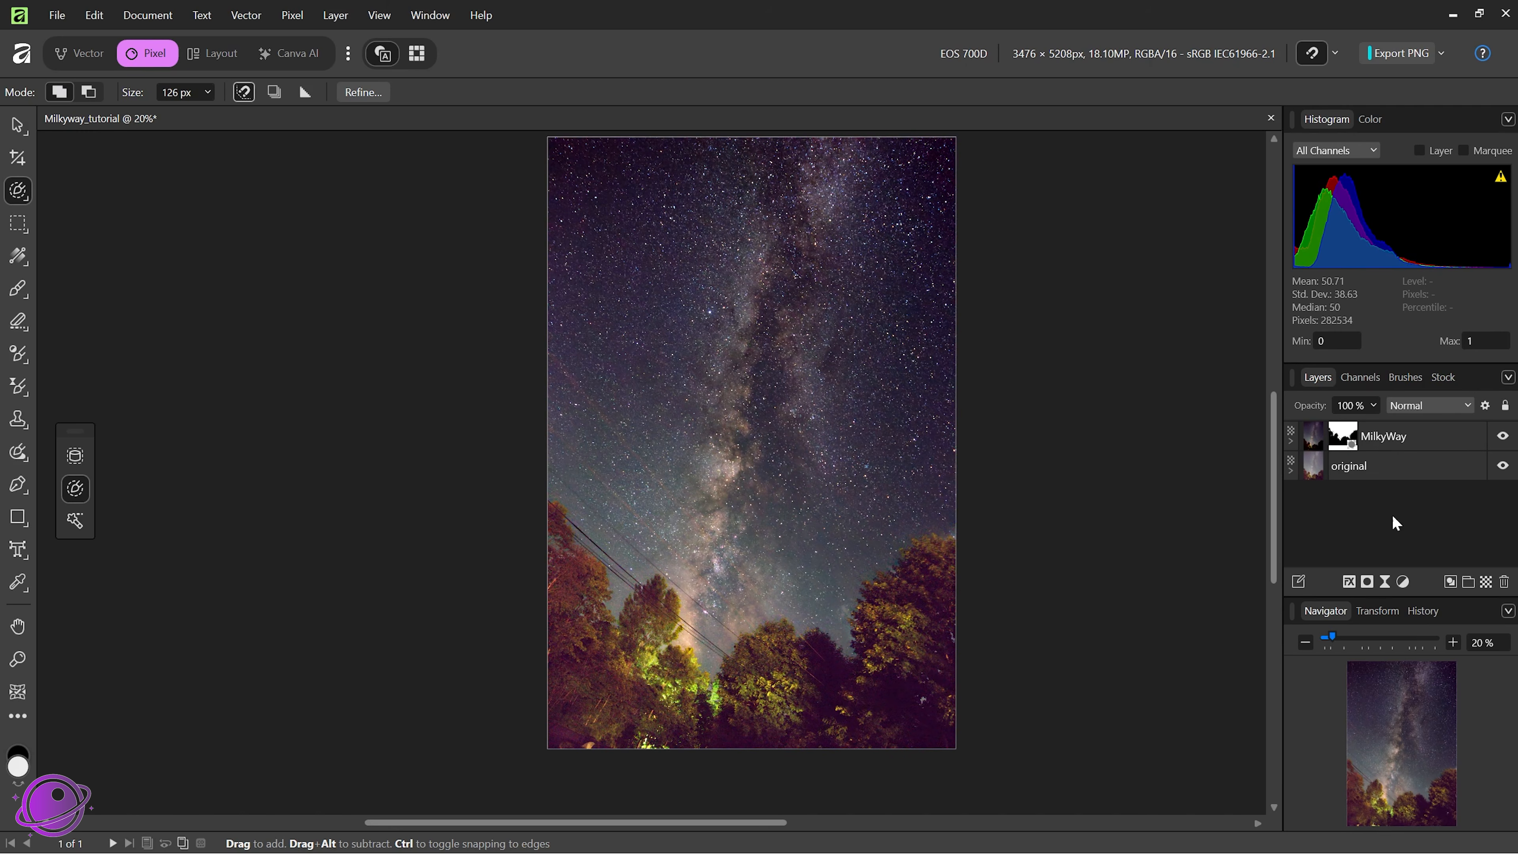
# - Denoise the original layer with Luminance at 34% and Luminance Detail at 21%
pyautogui.click(1369, 468)
pyautogui.click(292, 15)
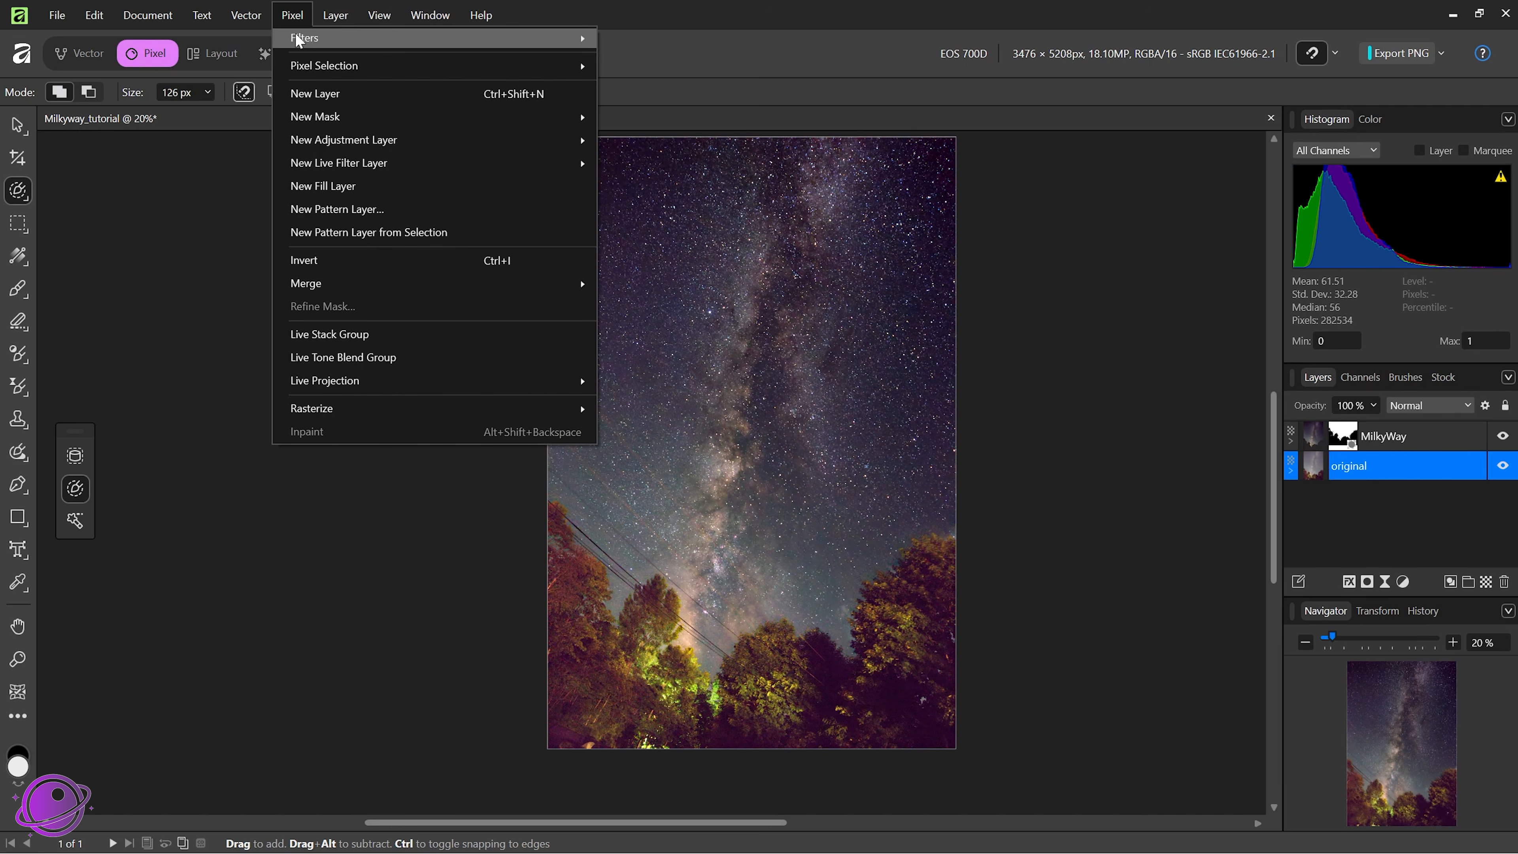
pyautogui.moveTo(358, 37)
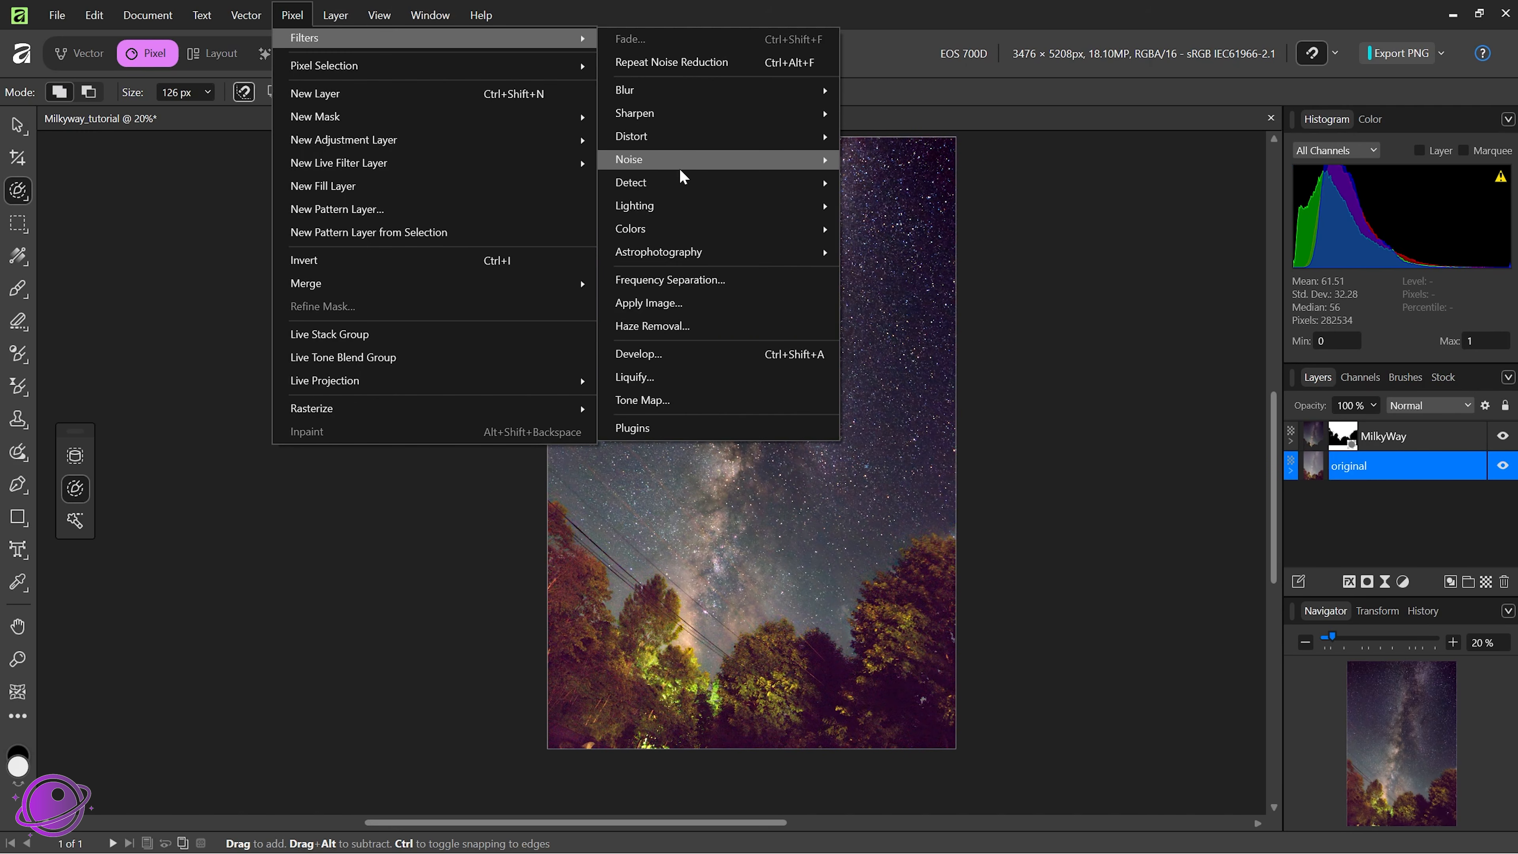
pyautogui.click(878, 158)
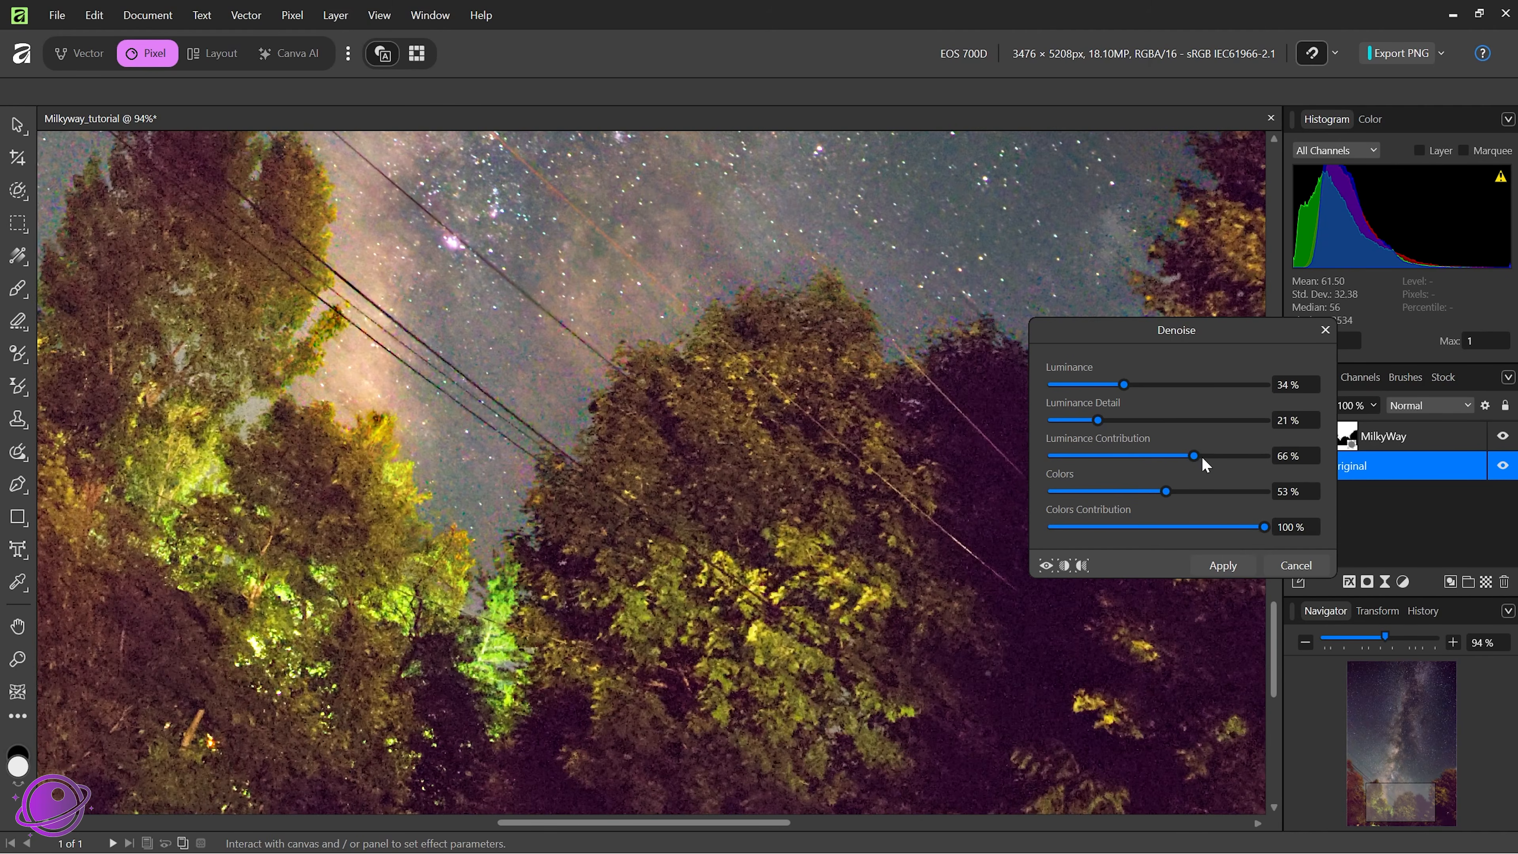
pyautogui.moveTo(1200, 456); pyautogui.dragTo(1092, 496)
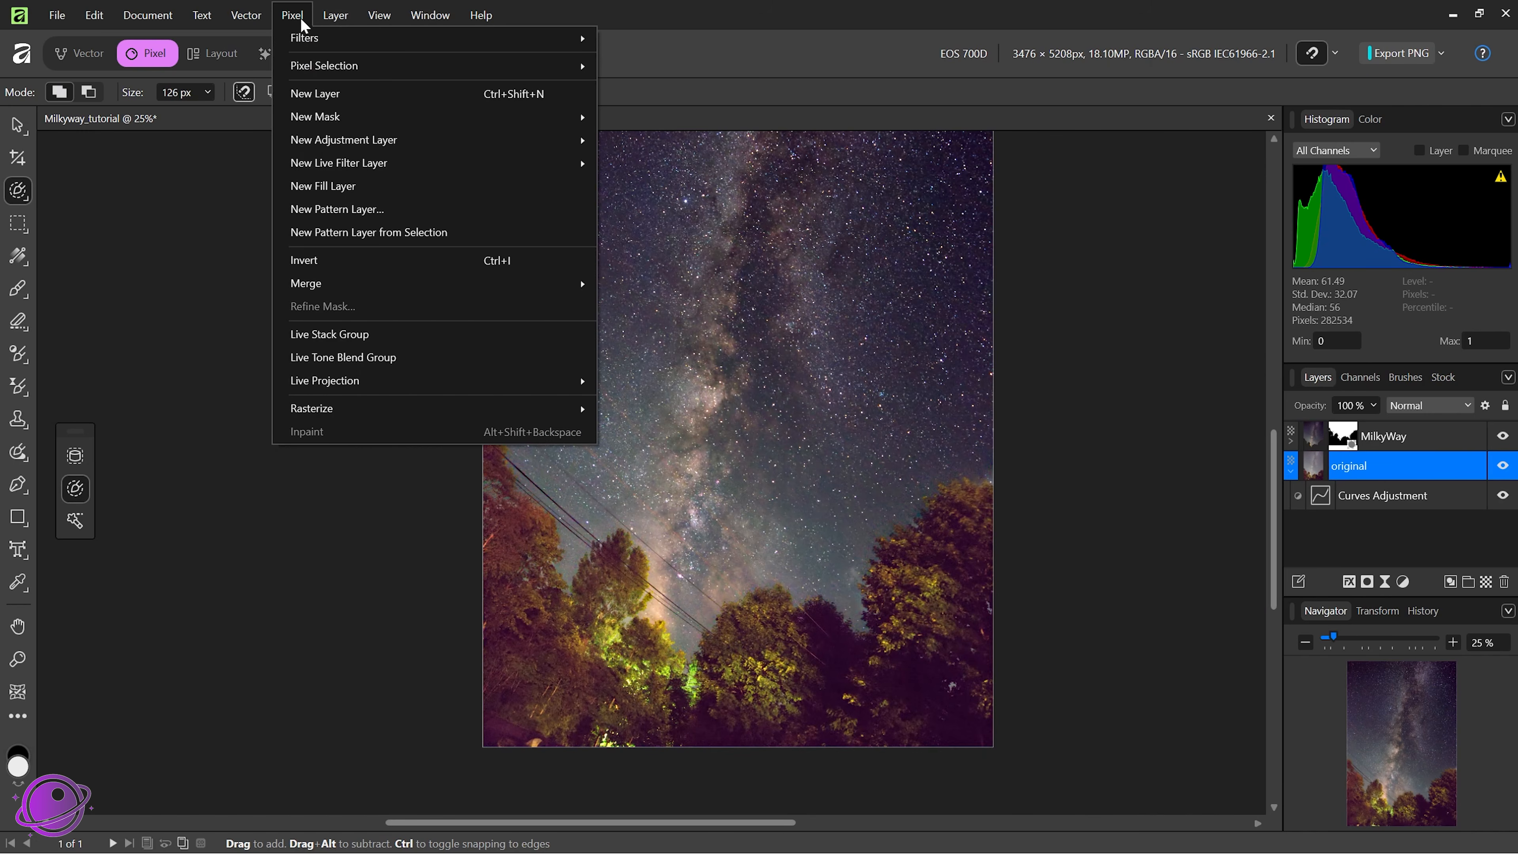
# - Add a Vibrance adjustment with -13% vibrance and 34% saturation and nest it in the original layer
pyautogui.moveTo(339, 140)
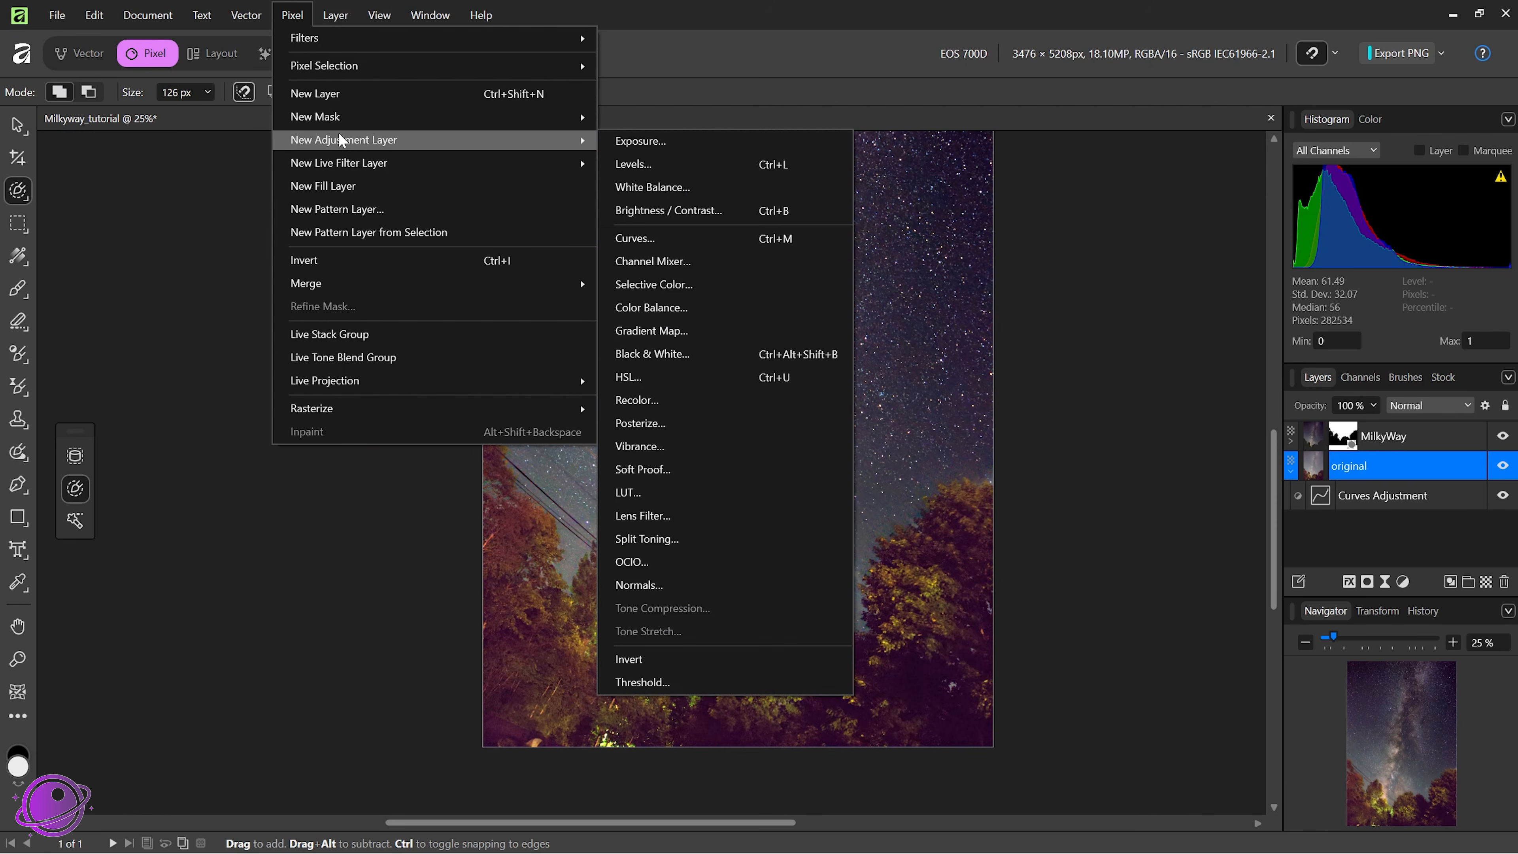
pyautogui.click(666, 447)
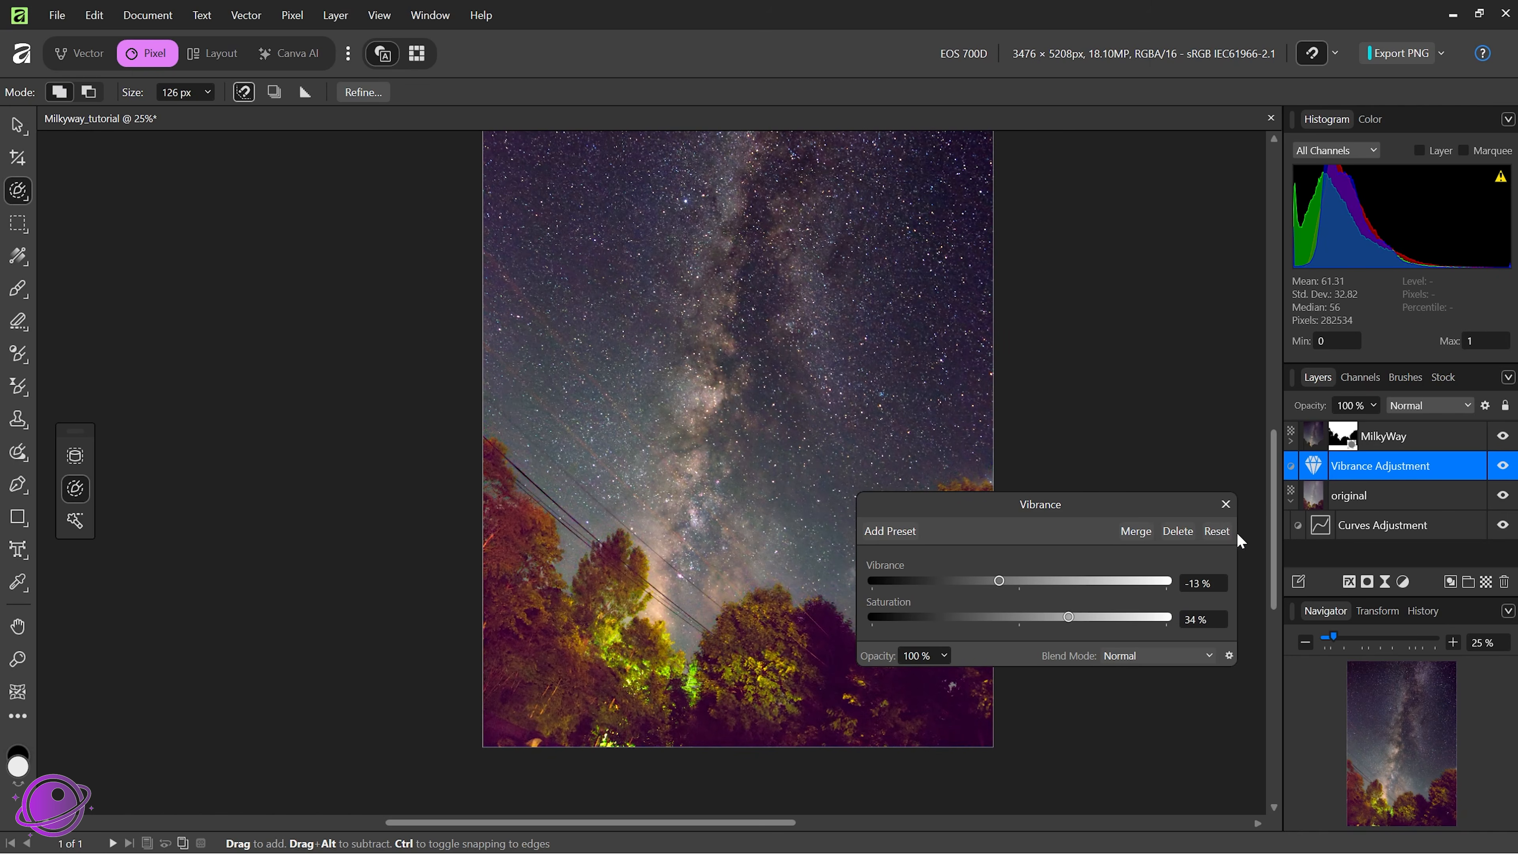
pyautogui.hotkey('ctrl', '[')
pyautogui.click(1226, 504)
# - Compare the photo with the MilkyWay mask disabled and enabled, leave it enabled, and examine the blend of trees and sky
pyautogui.keyDown('shift'); pyautogui.click(1344, 442); pyautogui.keyUp('shift')
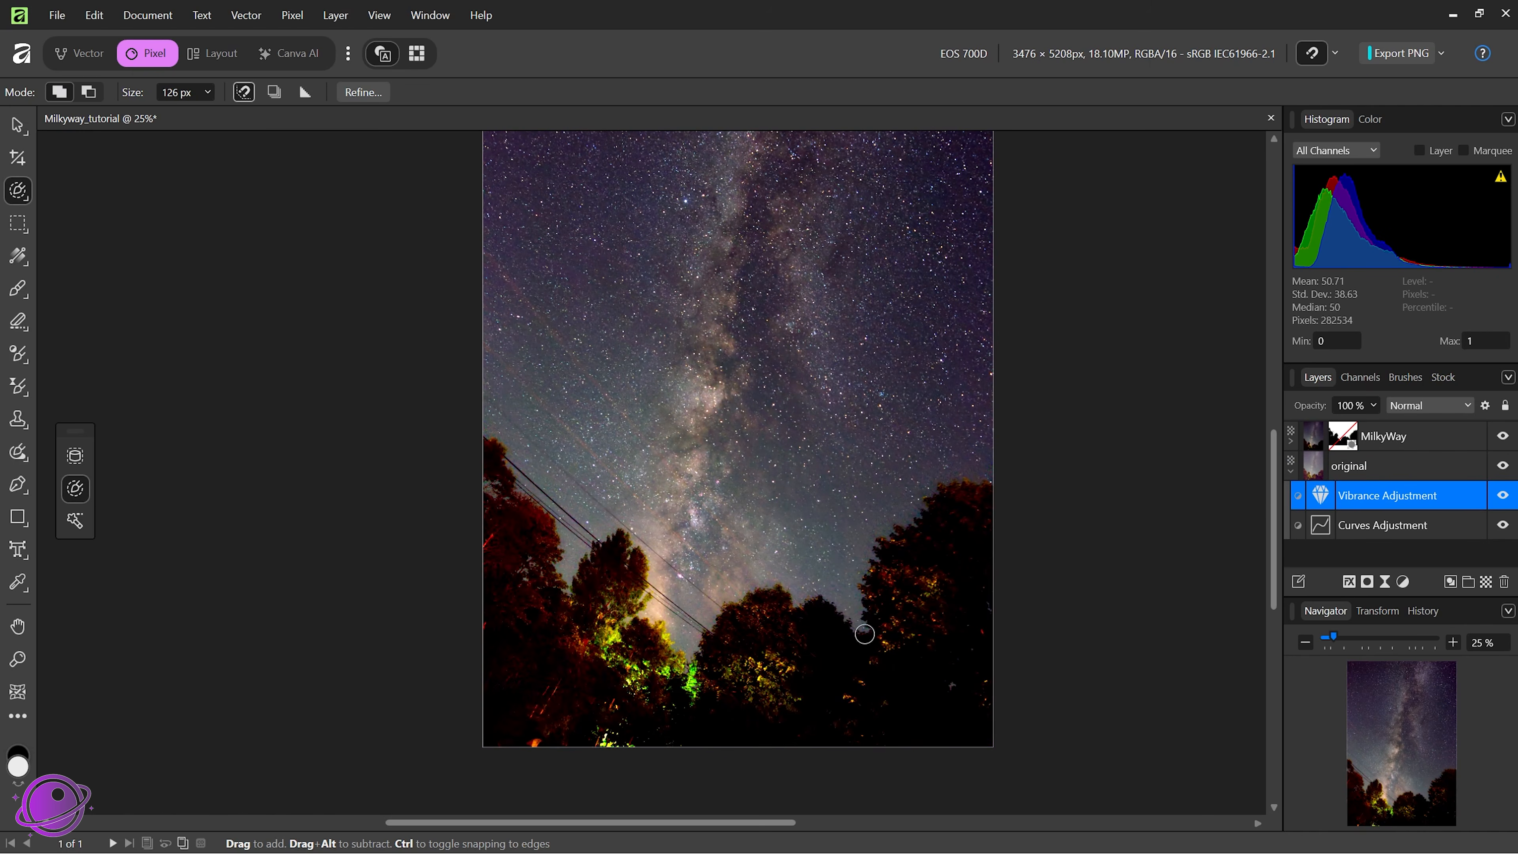
pyautogui.keyDown('shift'); pyautogui.click(1351, 445); pyautogui.keyUp('shift')
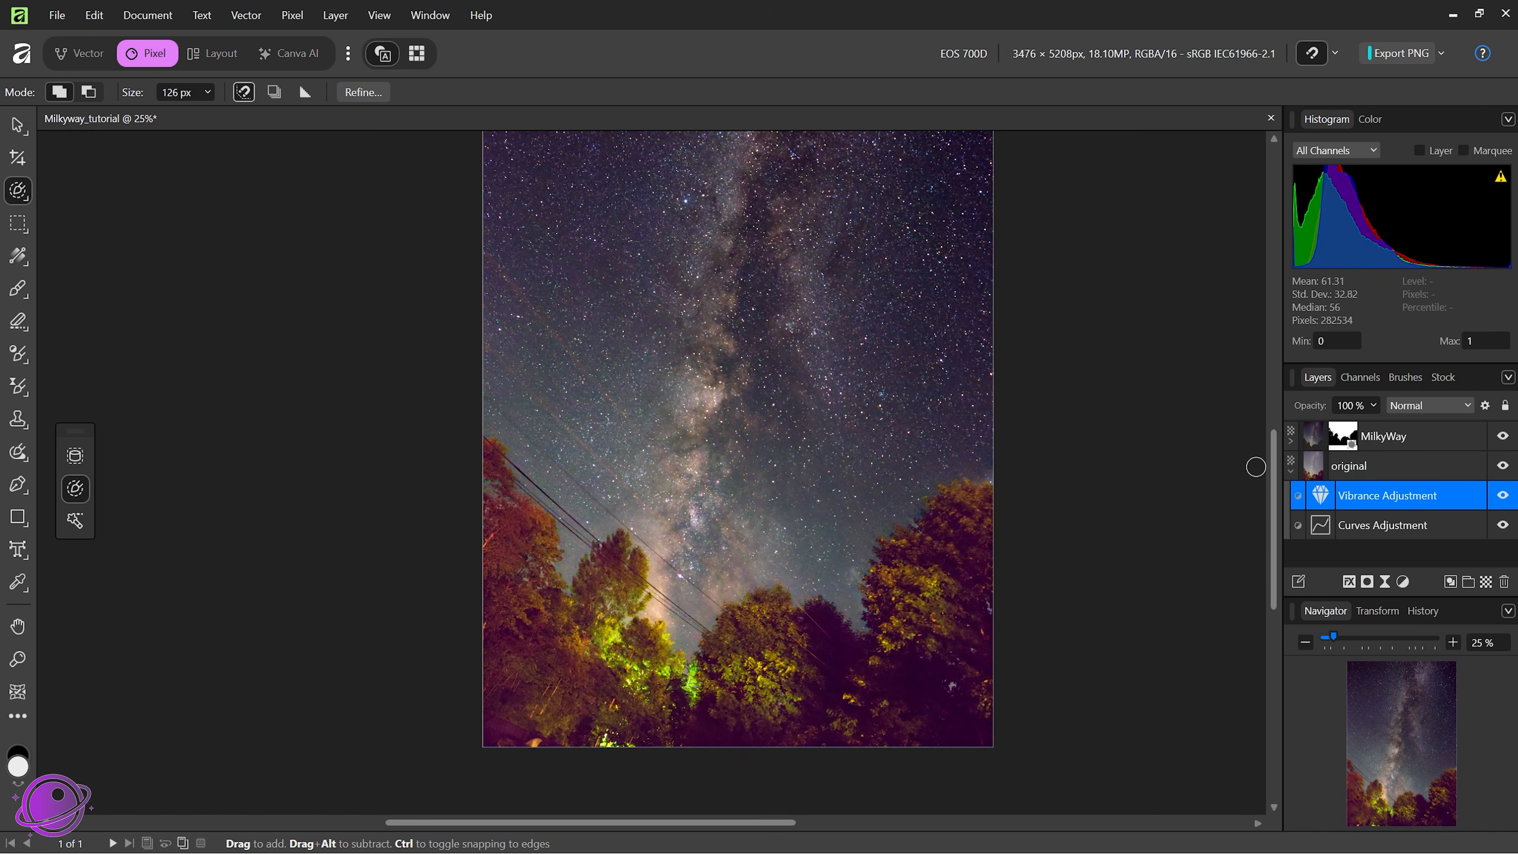
pyautogui.scroll(2, 674, 474)
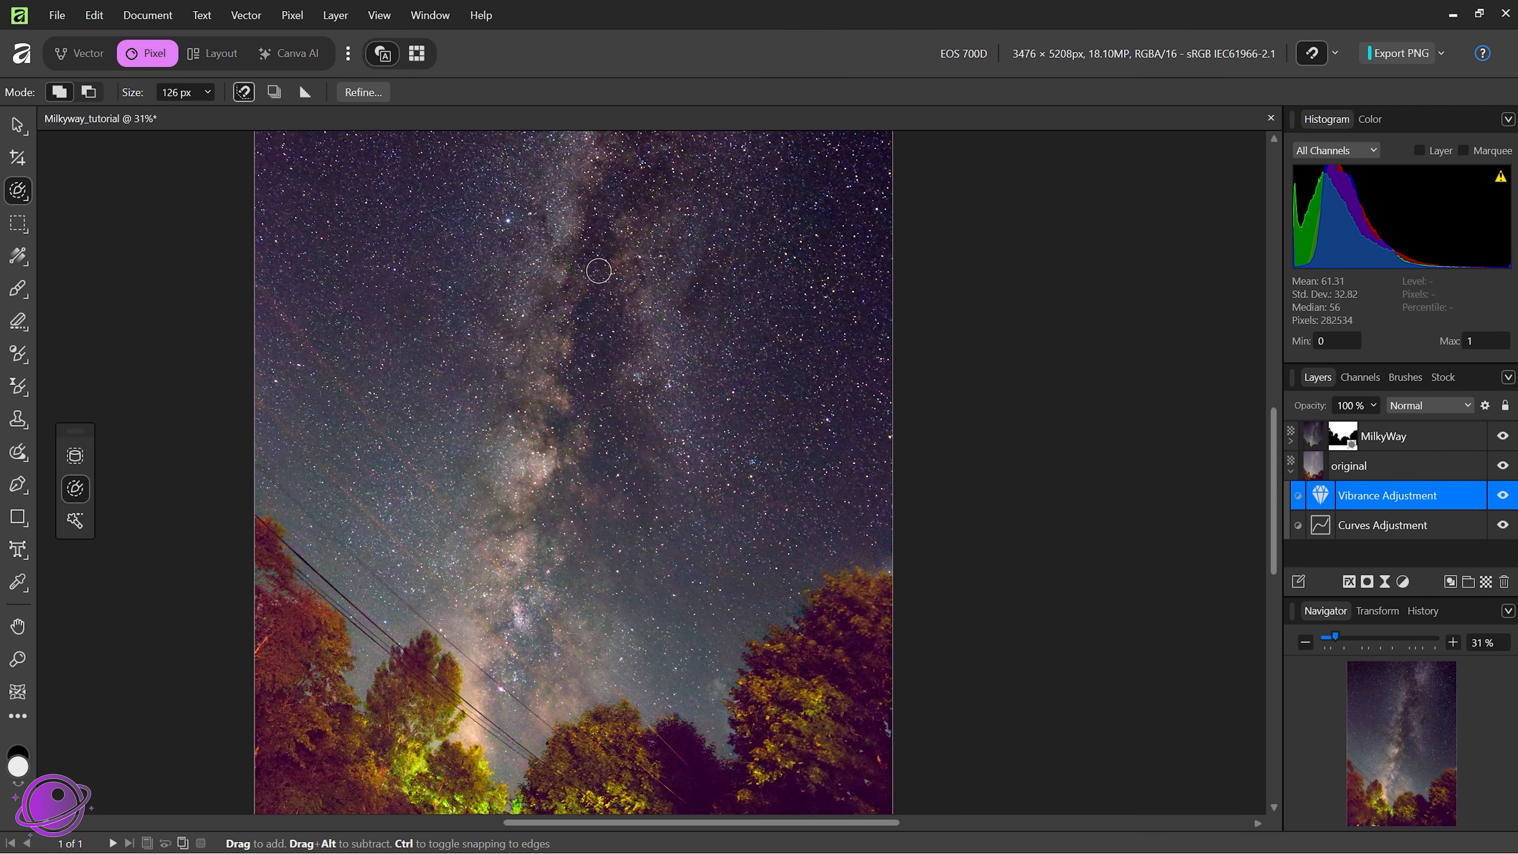
pyautogui.moveTo(575, 578); pyautogui.dragTo(725, 527)
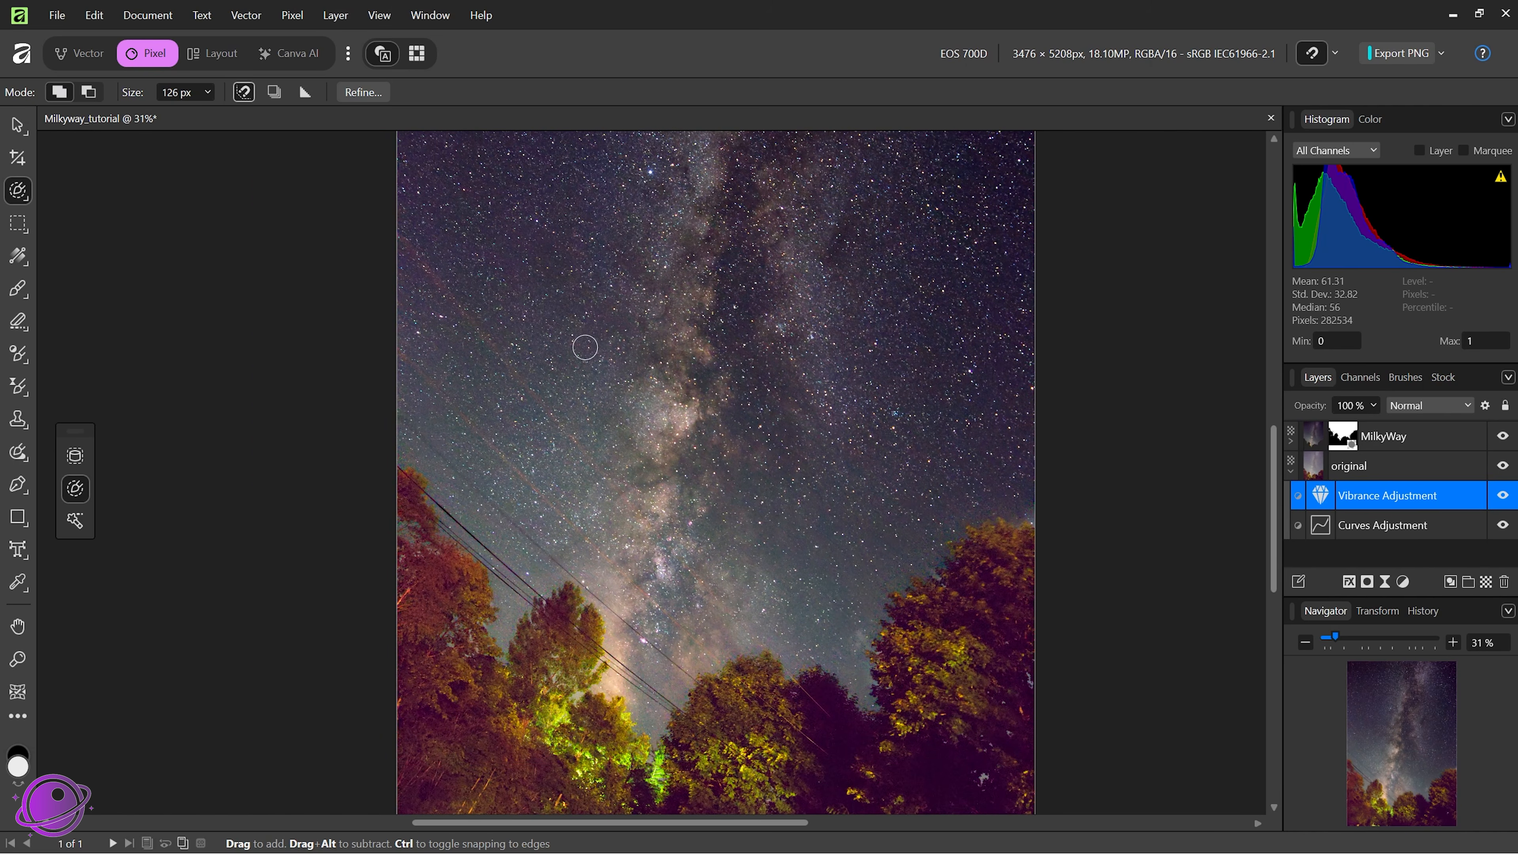
# - Export the whole document as a best-quality JPEG named Milkyway_tutorial.jpg
pyautogui.click(56, 15)
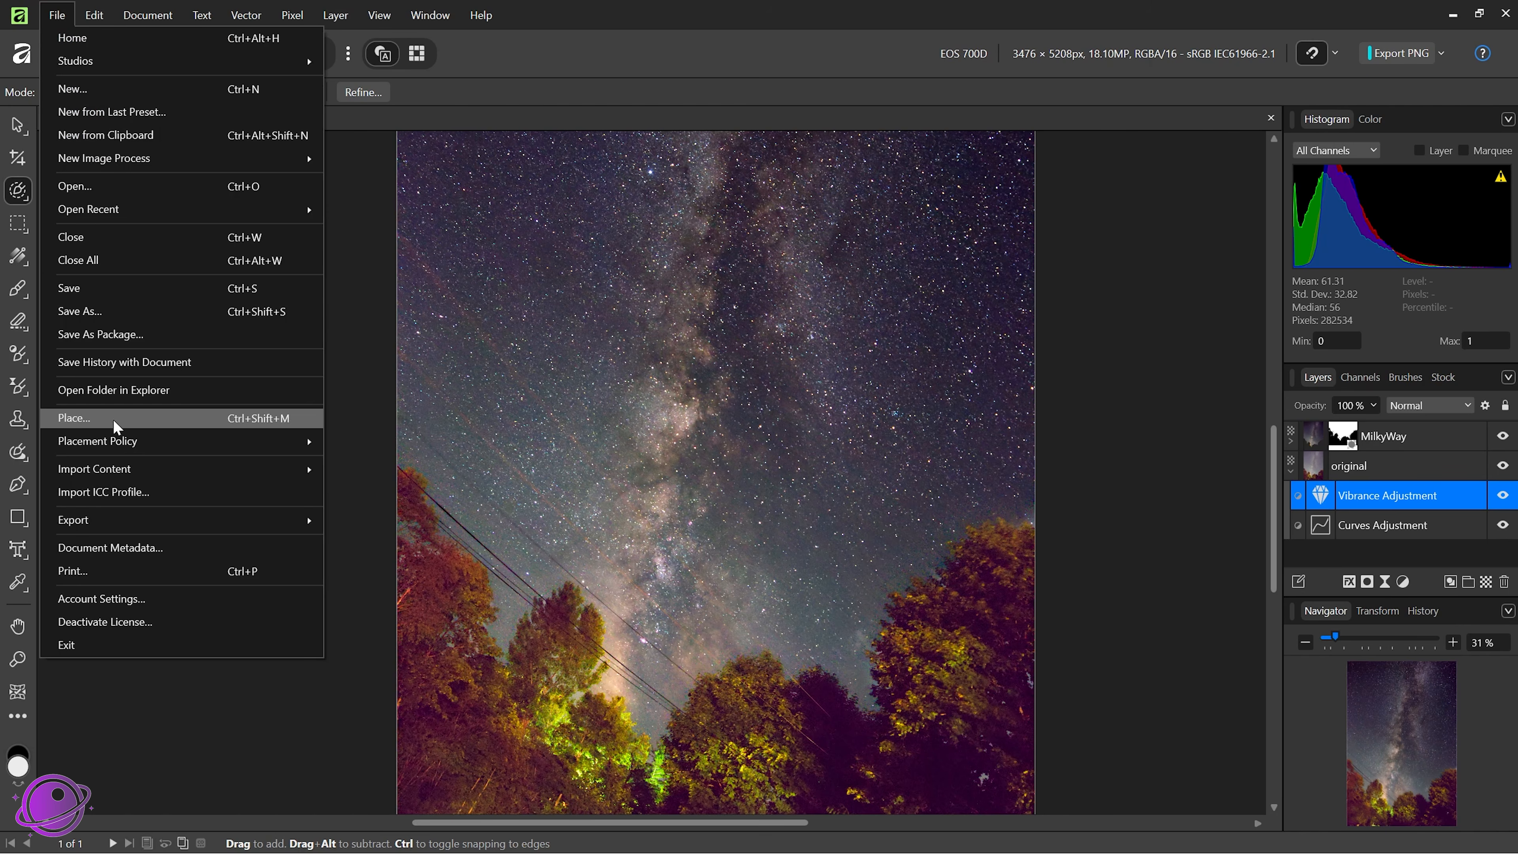
pyautogui.moveTo(124, 521)
pyautogui.click(386, 519)
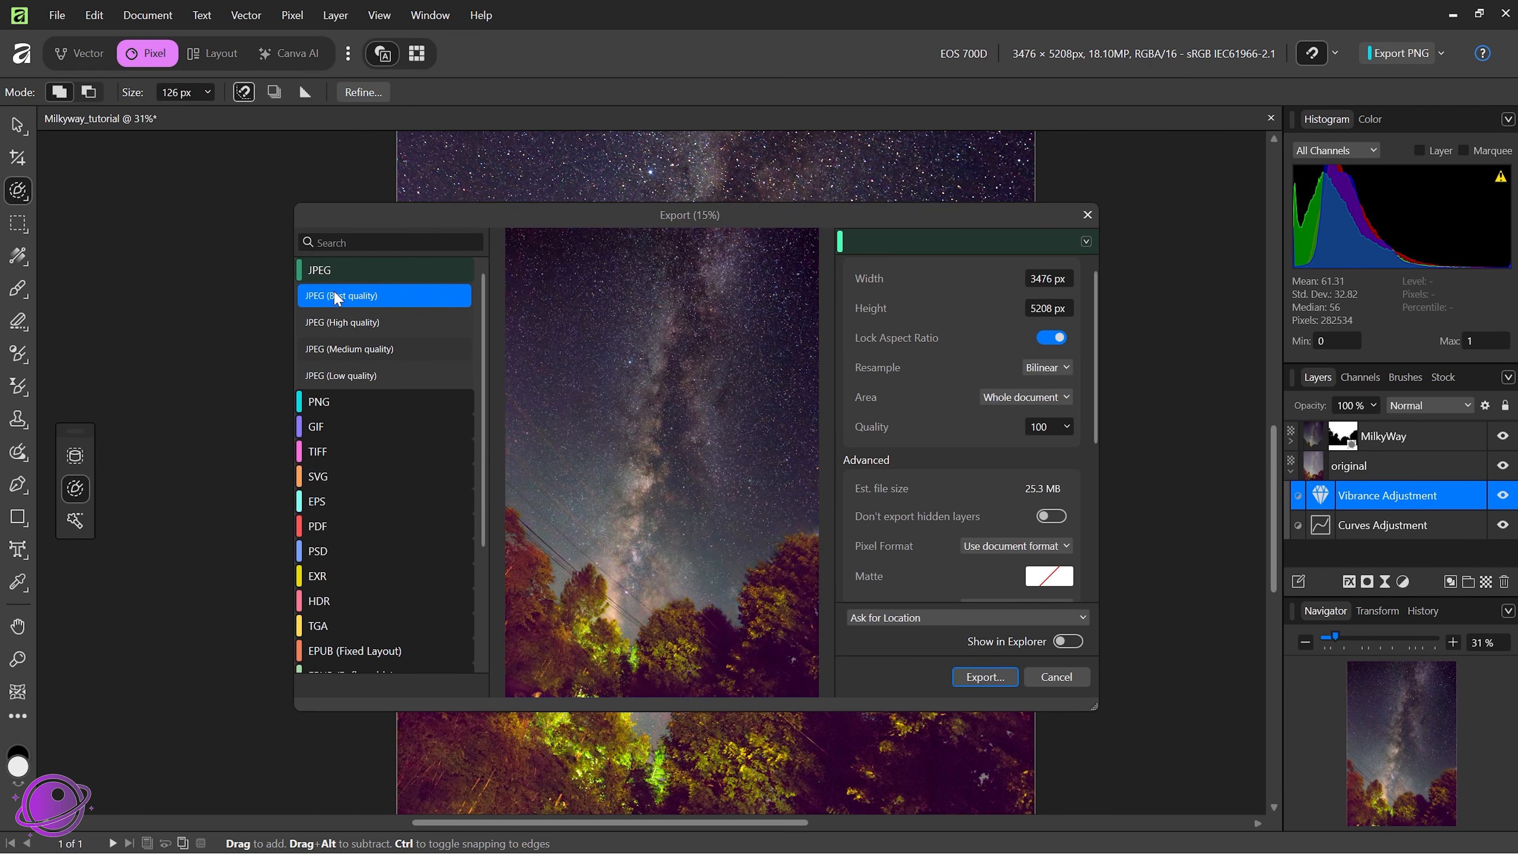
pyautogui.click(984, 677)
pyautogui.click(1201, 819)
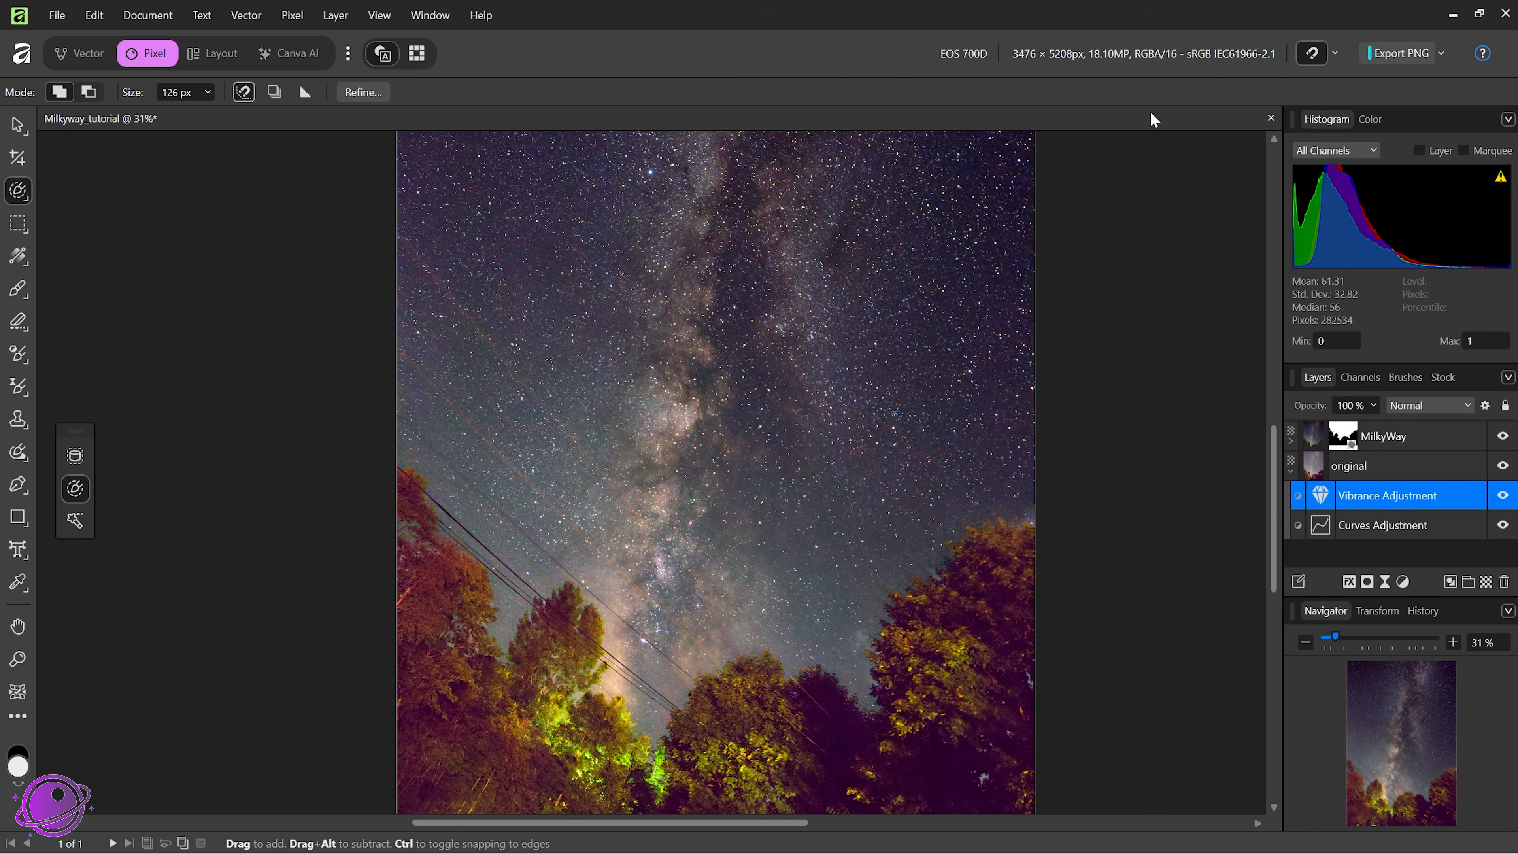
# - Switch to File Explorer and find the exported Milkyway_tutorial.jpg in the Acadia Milky Way Tutorial folder
pyautogui.click(1453, 13)
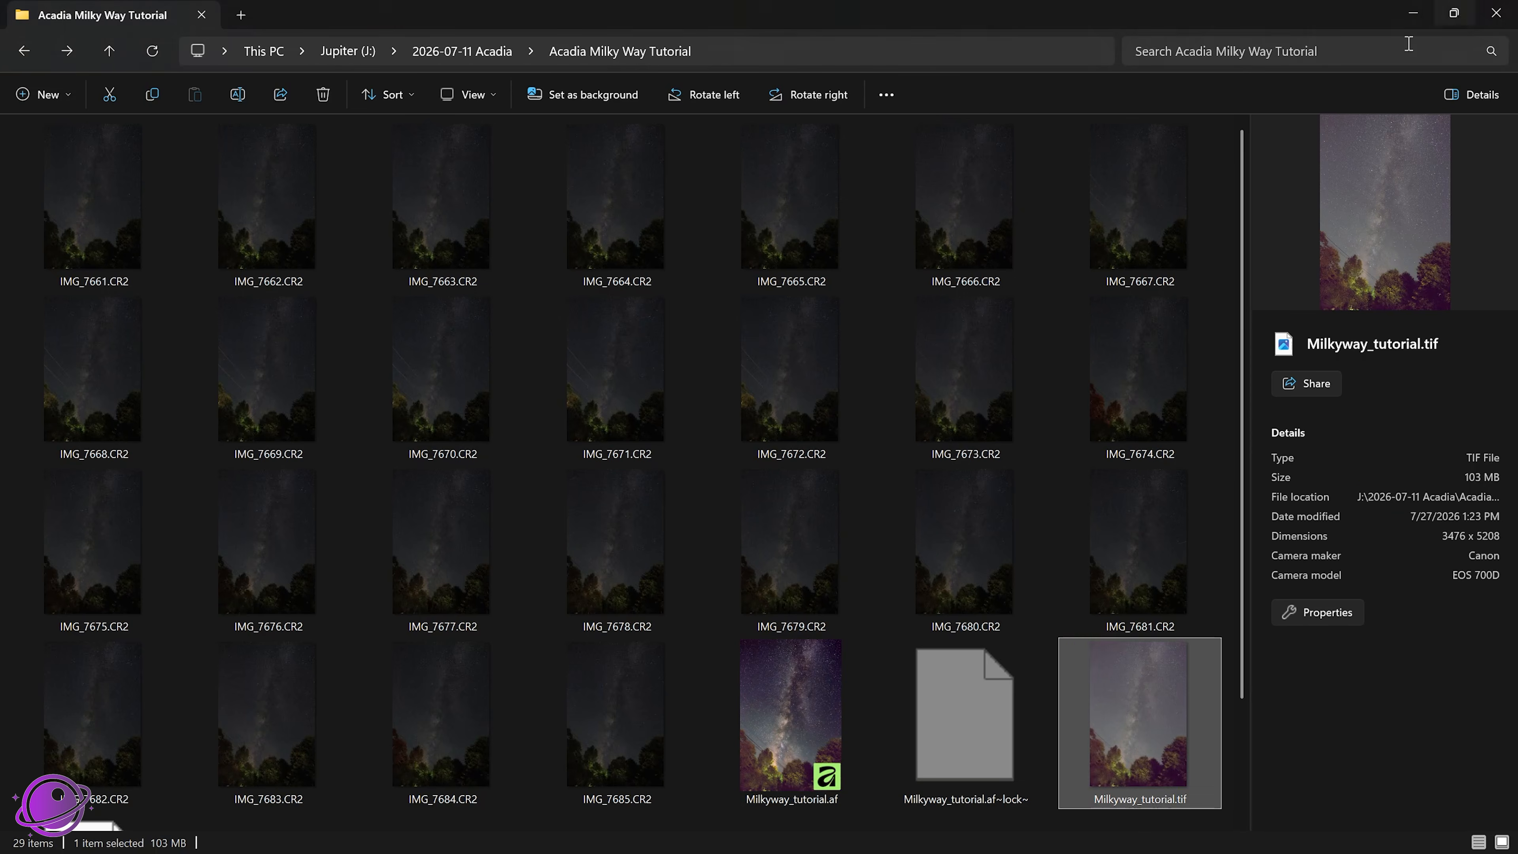
pyautogui.scroll(-3, 837, 696)
pyautogui.click(918, 624)
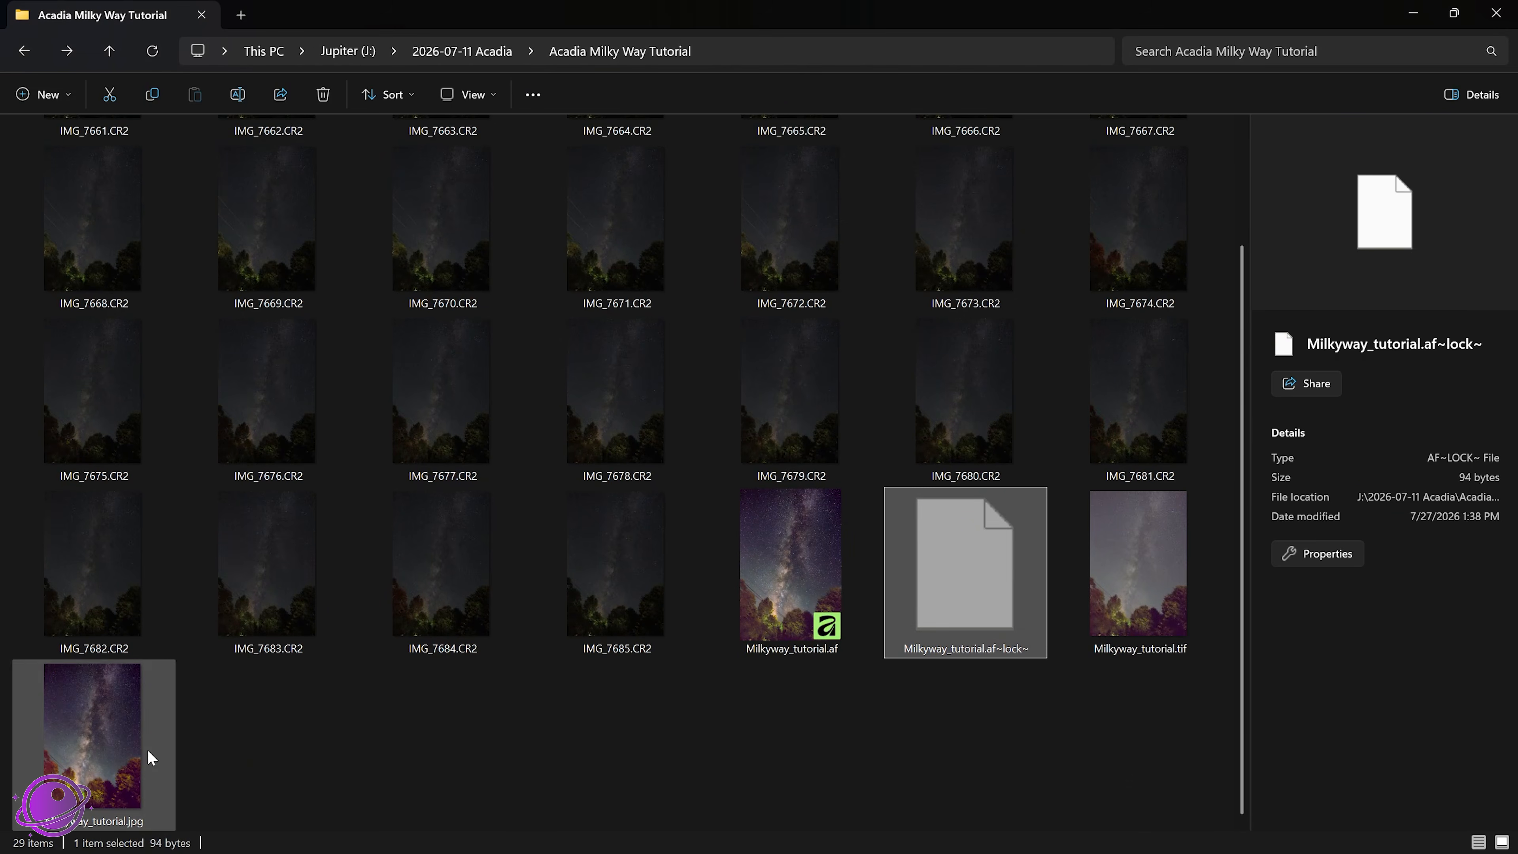
pyautogui.click(147, 749)
pyautogui.moveTo(0, 138); pyautogui.dragTo(818, 3)
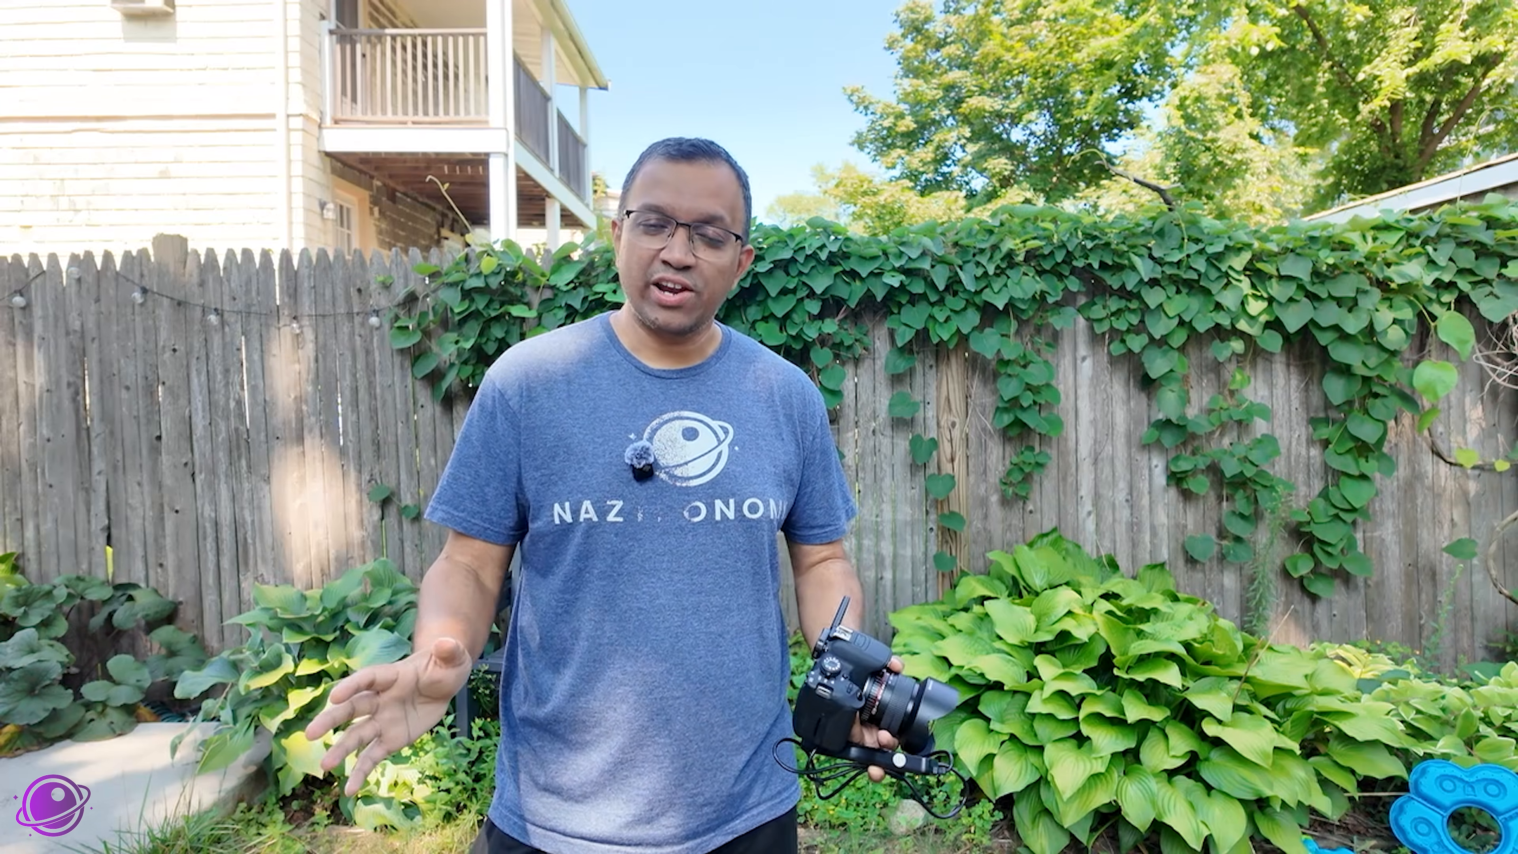